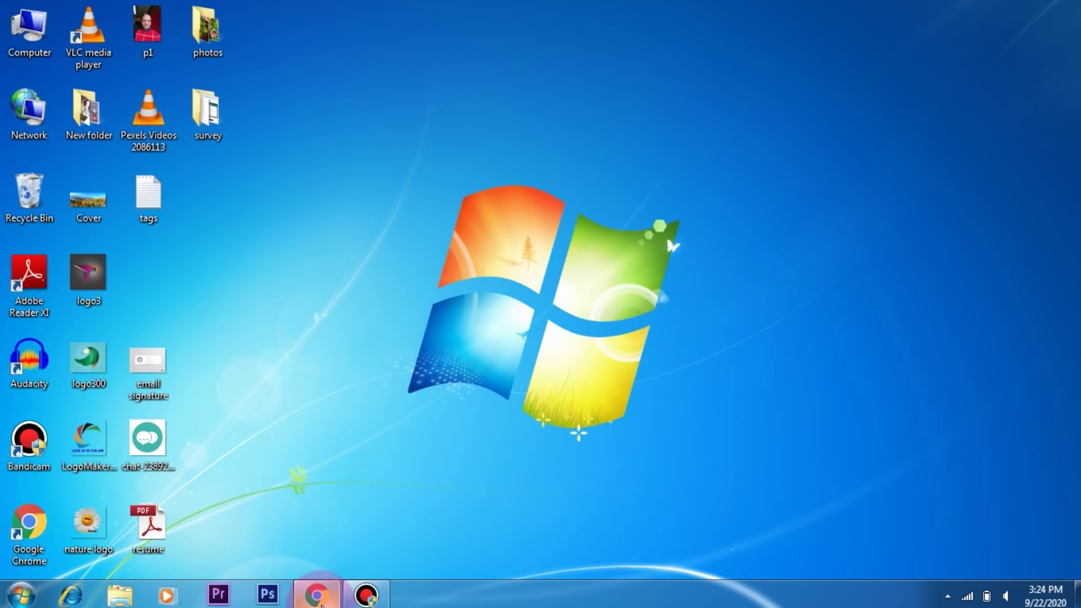
Launch Chrome and open Google Maps
click(327, 585)
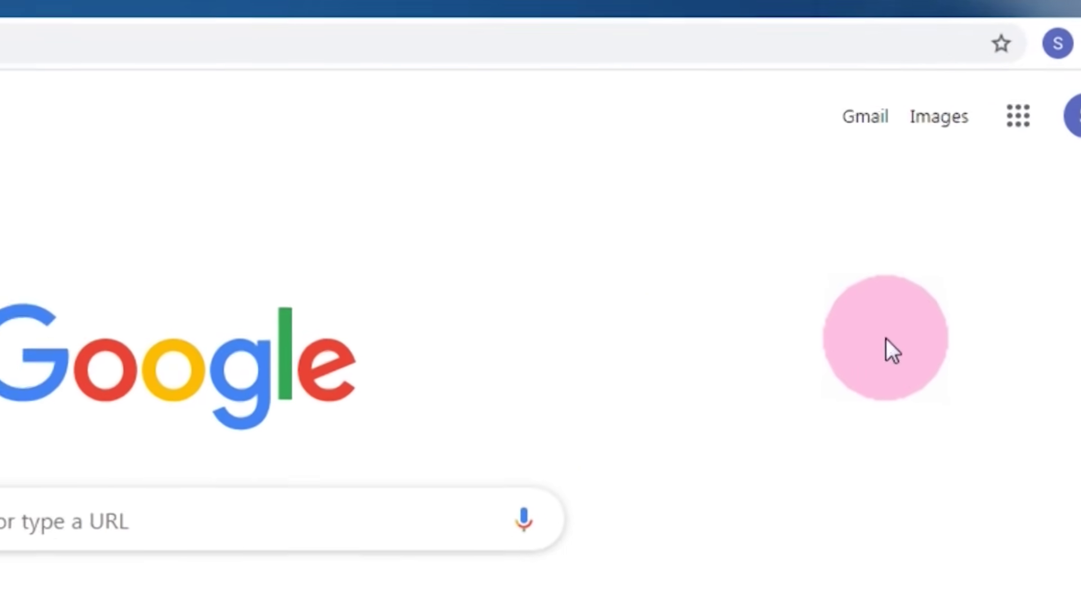
click(1022, 138)
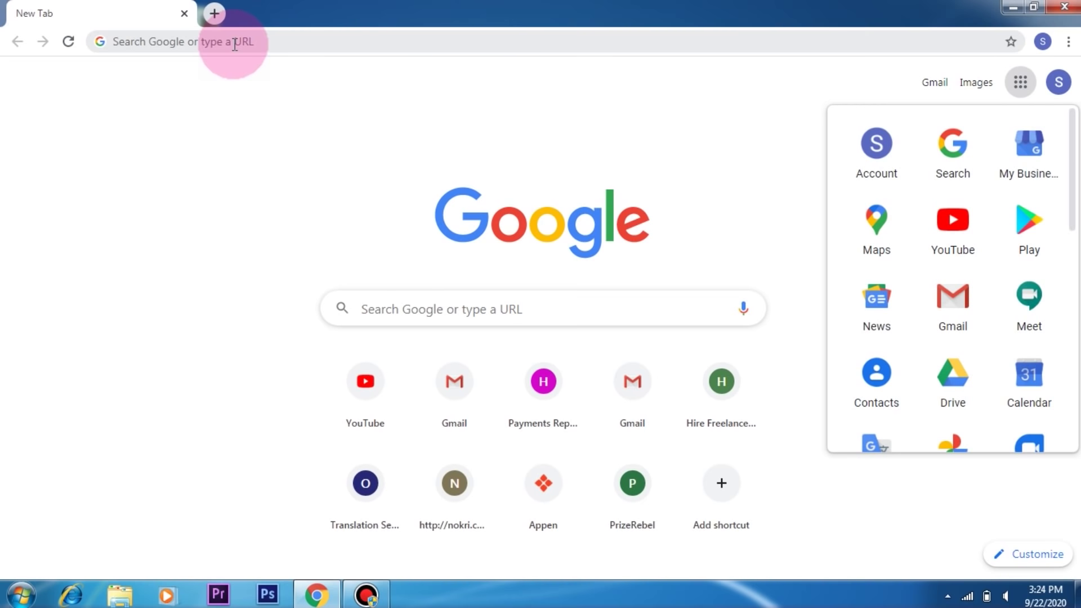
click(872, 241)
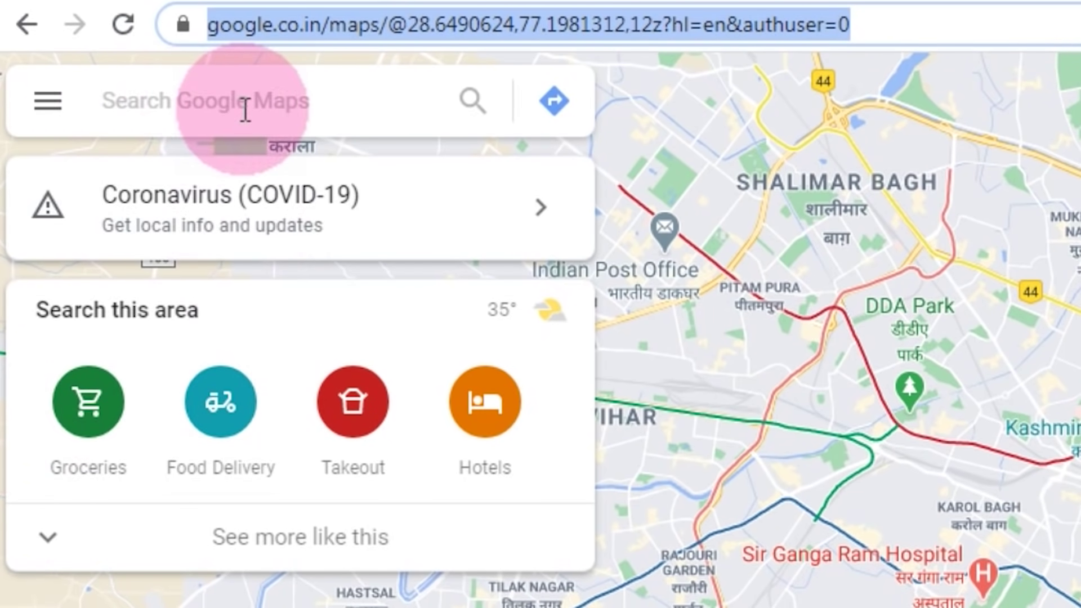
Search the map for "Educational institutes in London, UK"
click(140, 96)
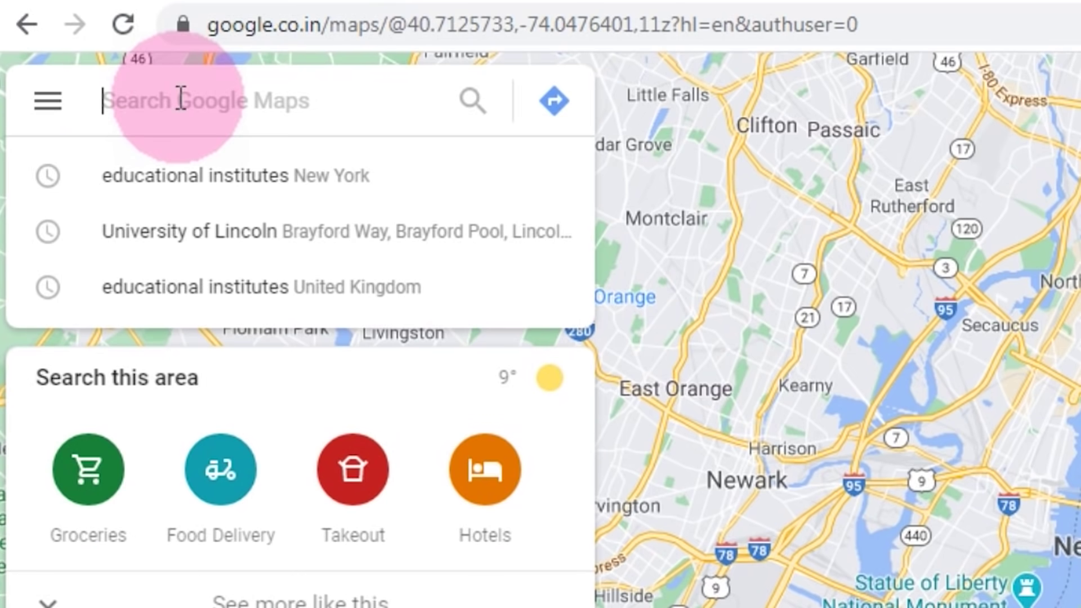
text(Educational)
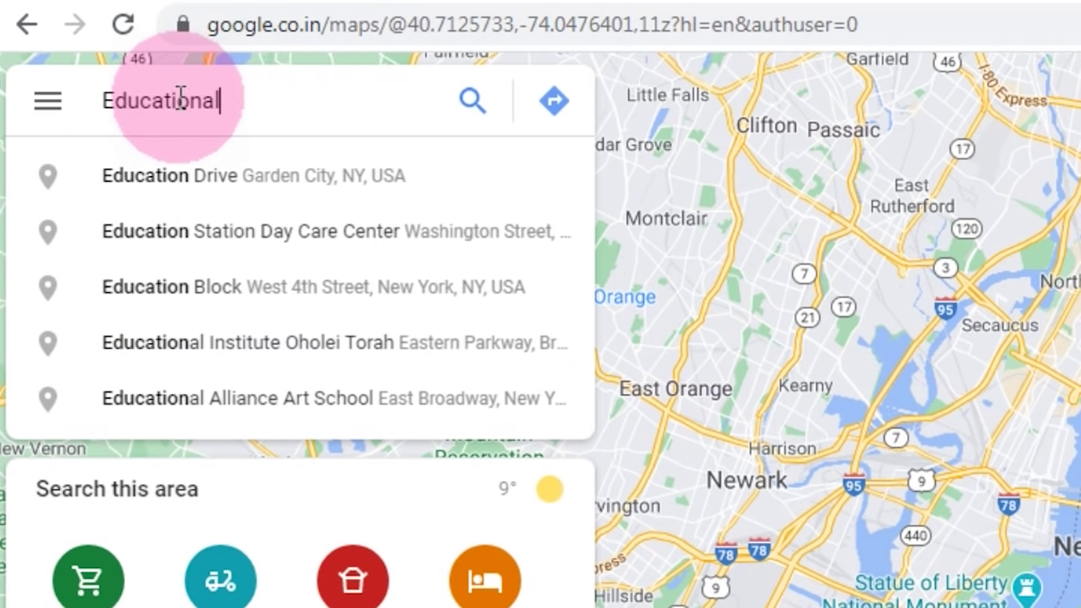
text( inst)
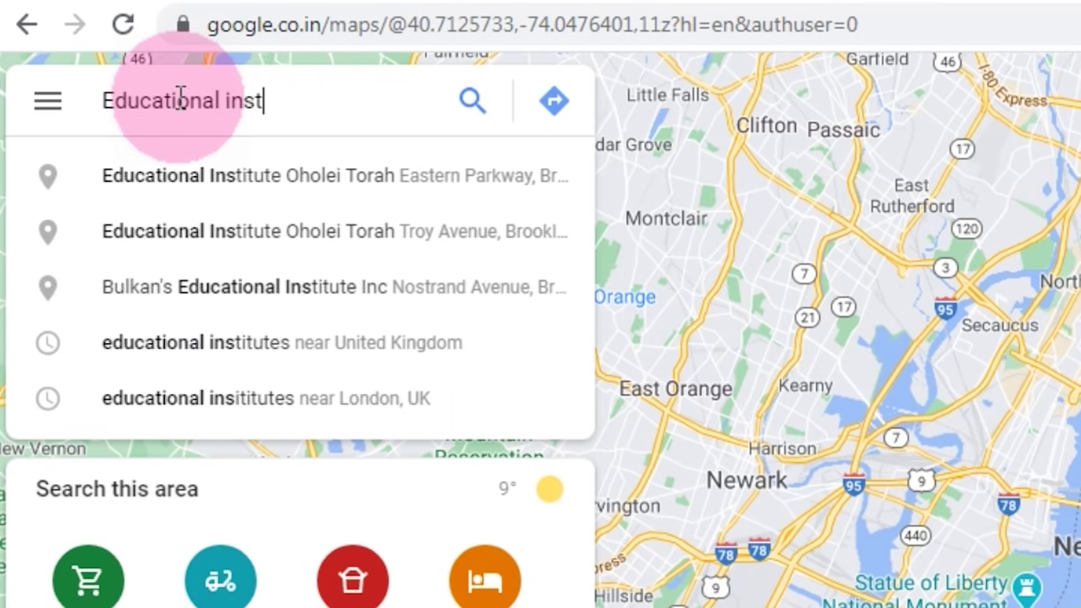
text(itutes in )
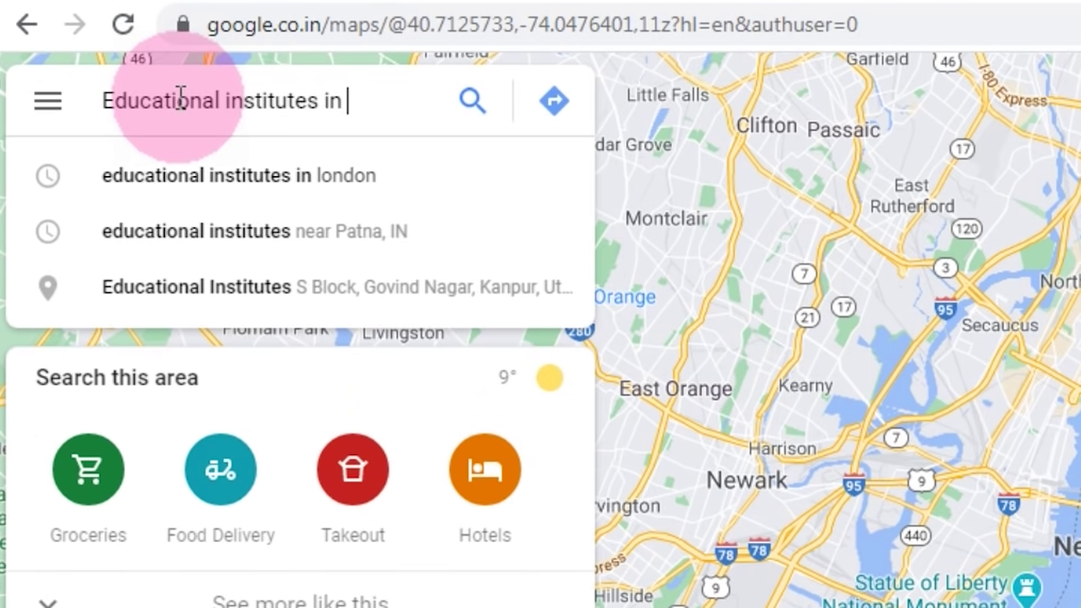
text(London)
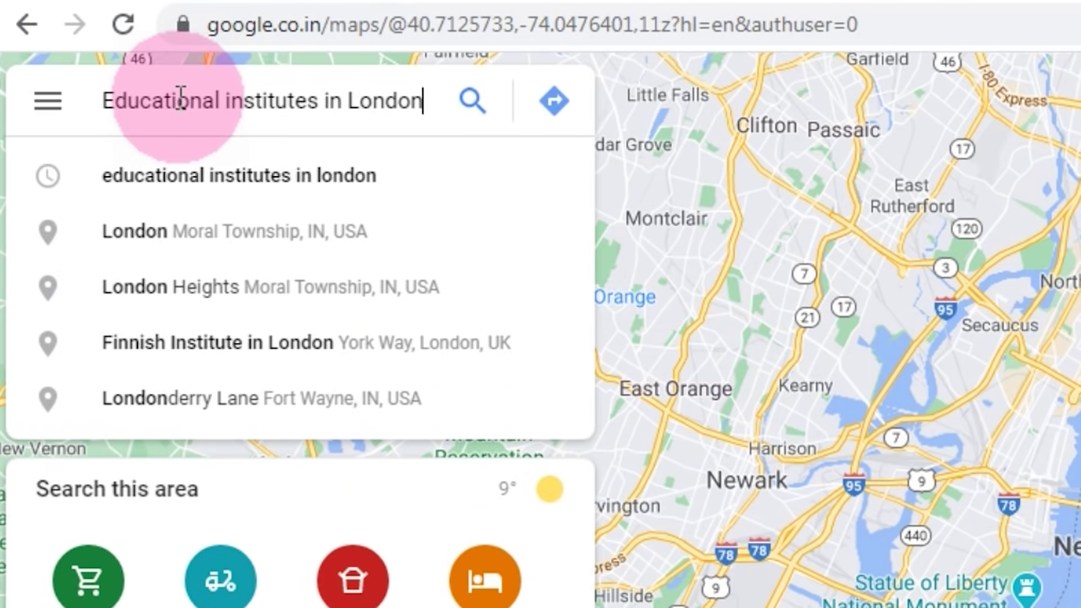
text(, UK)
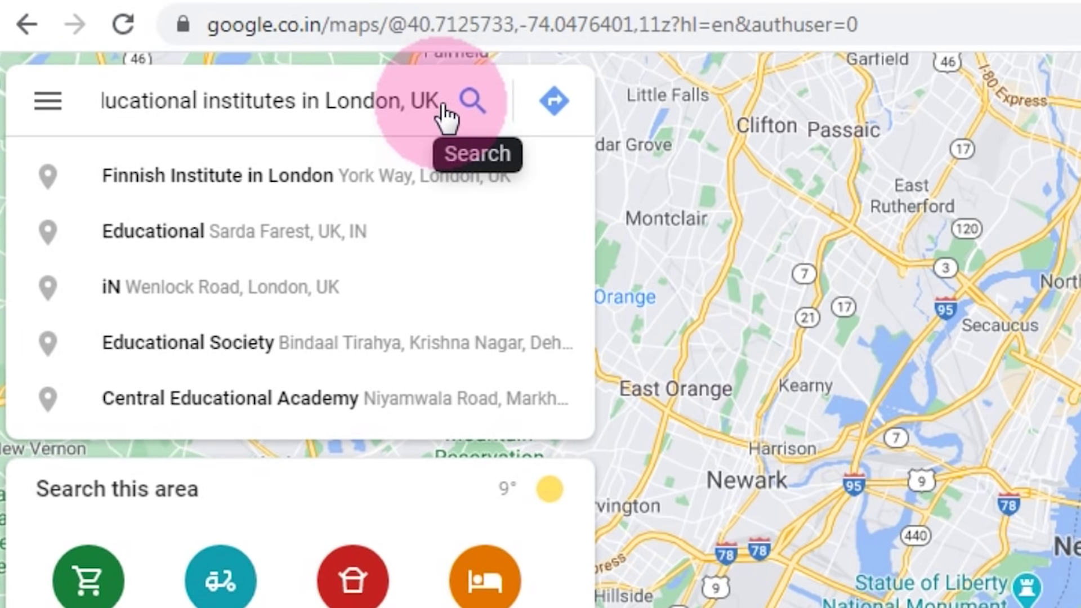
click(197, 105)
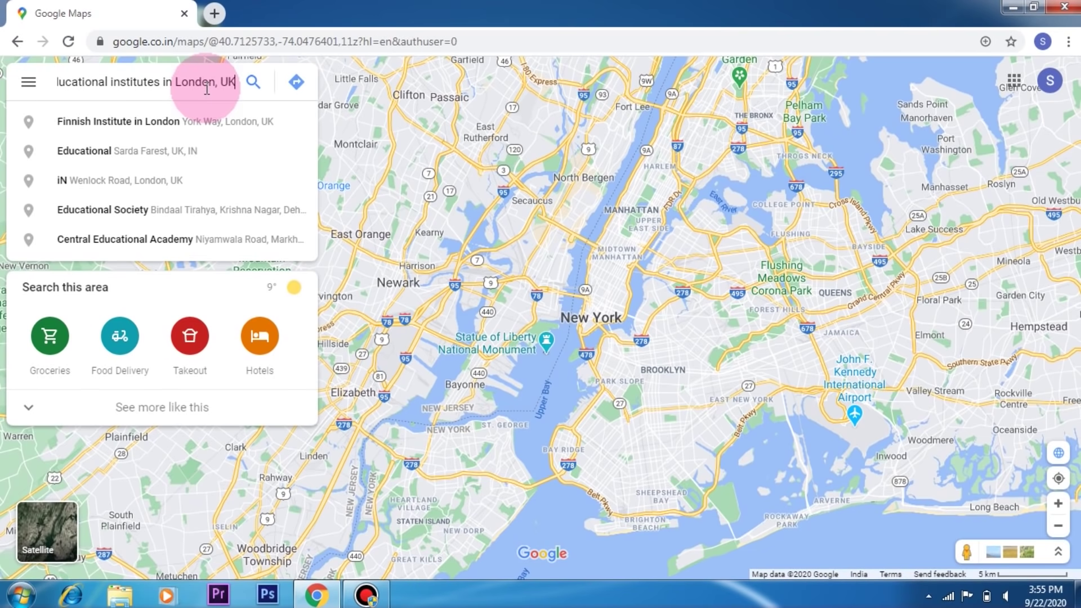
click(204, 83)
key(BackSpace)
text(o)
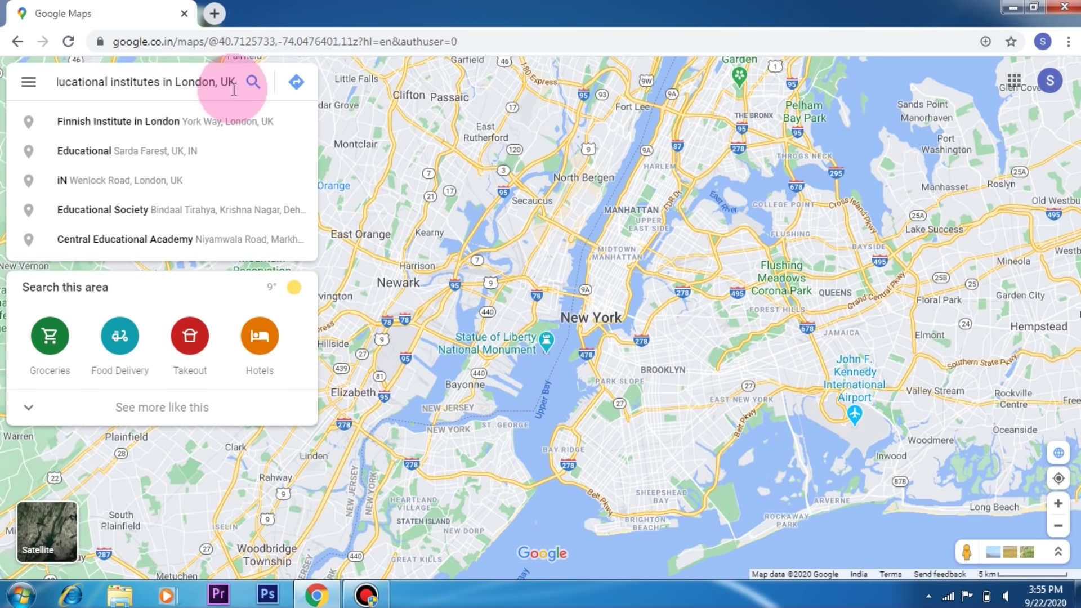
key(Return)
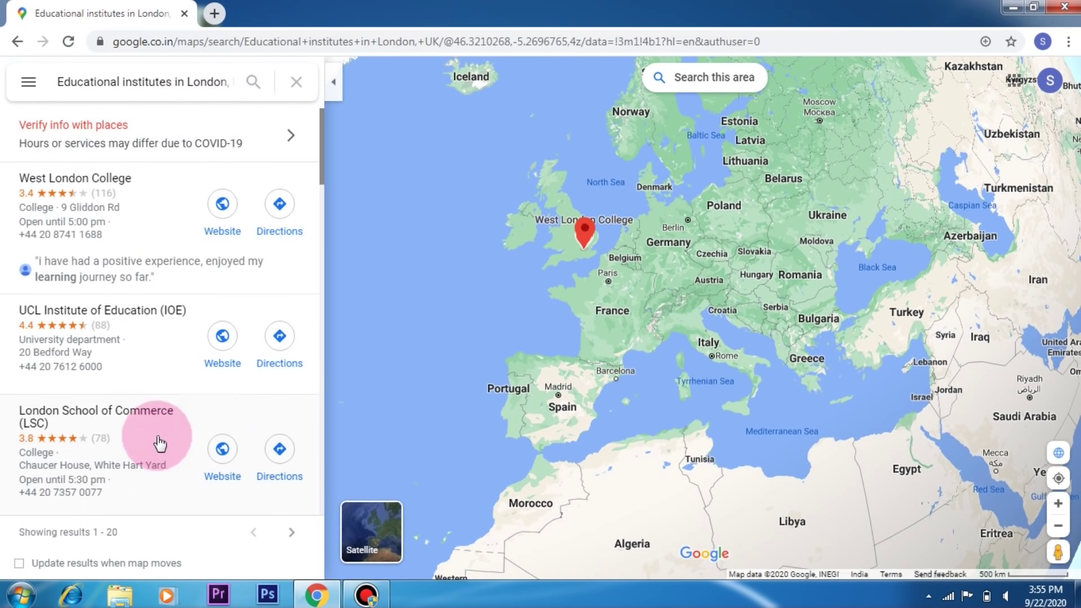
Look through the listed London institutes and advance two pages to results 41–60
scroll(223, 383, down, 10)
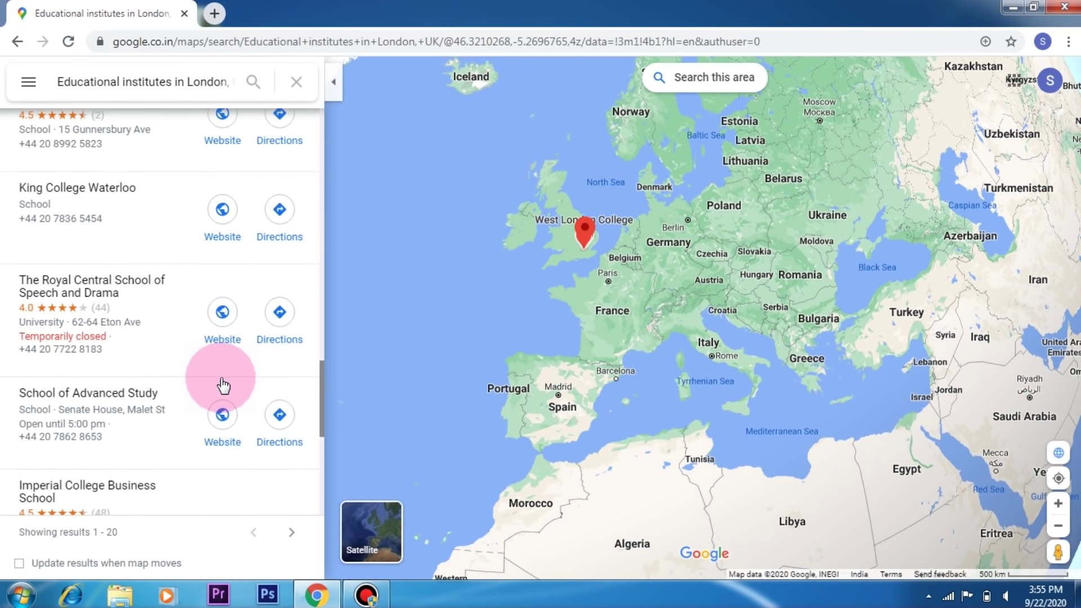
click(291, 532)
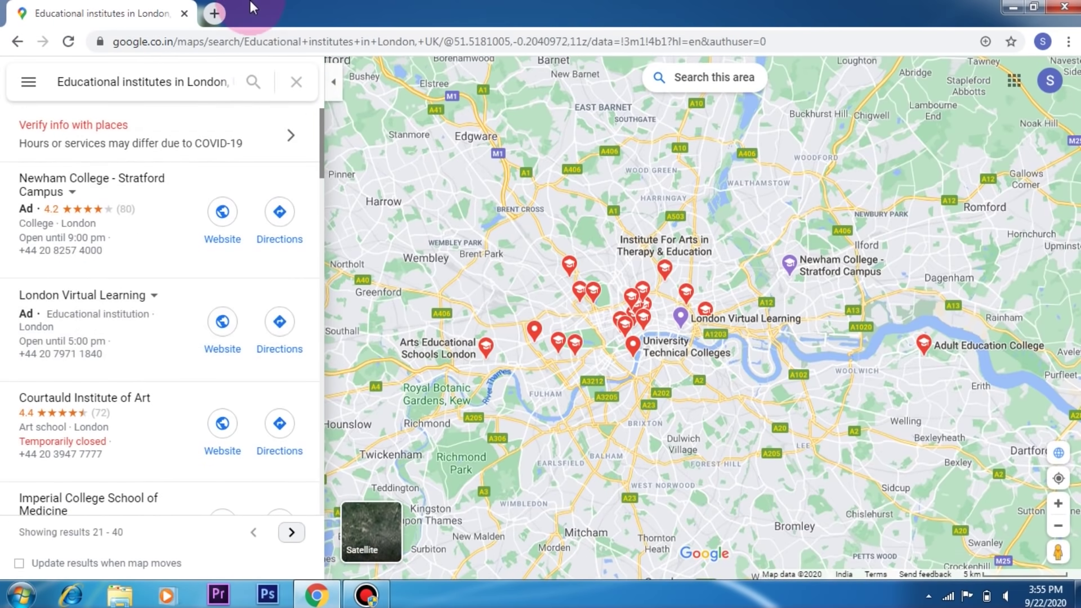
click(225, 78)
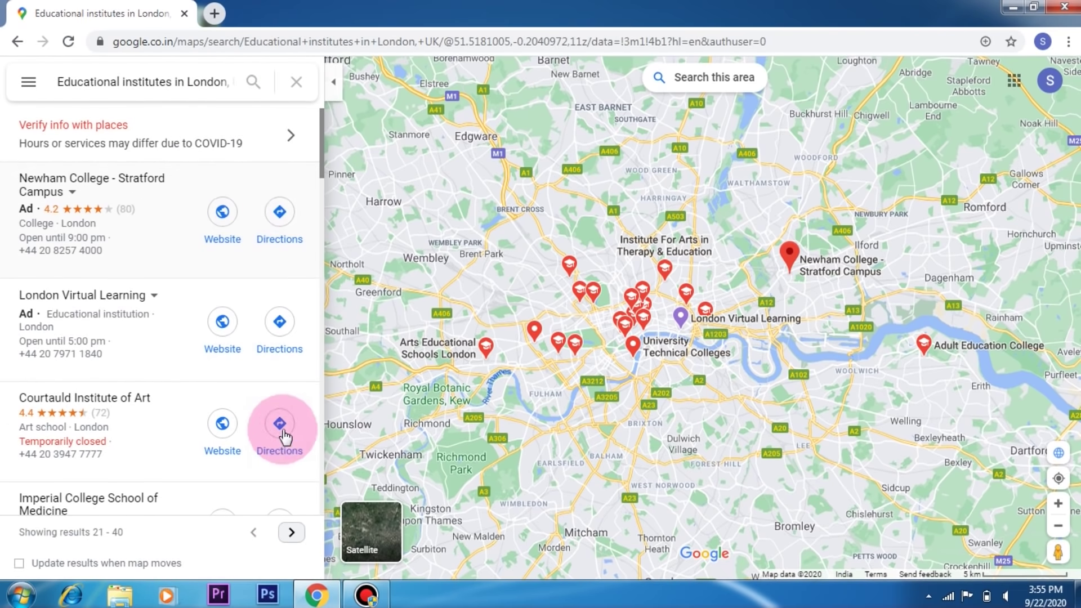
click(292, 533)
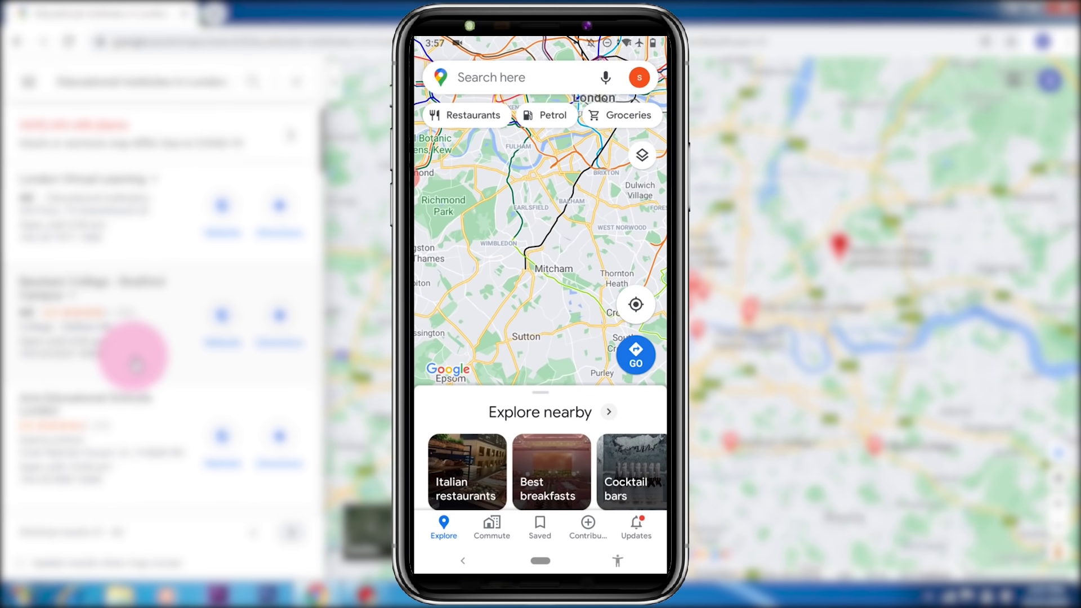
Switch to the Google Maps mobile app and rerun the recent search "educational institutes in london uk"
click(490, 77)
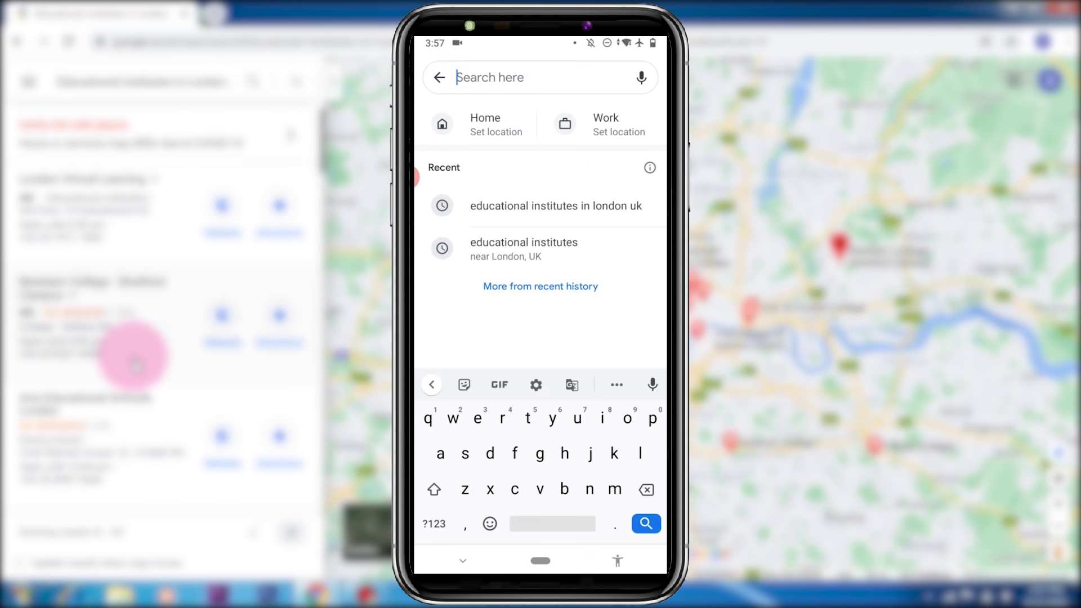
click(556, 205)
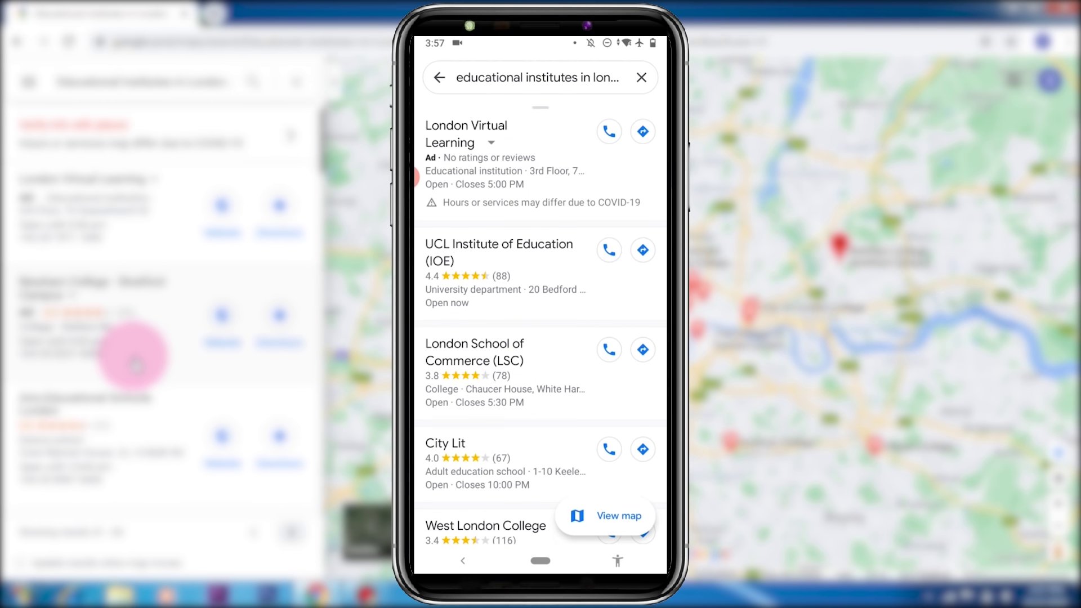
Examine the names, ratings and opening hours of the institutes listed in the mobile search results
scroll(541, 327, down, 3)
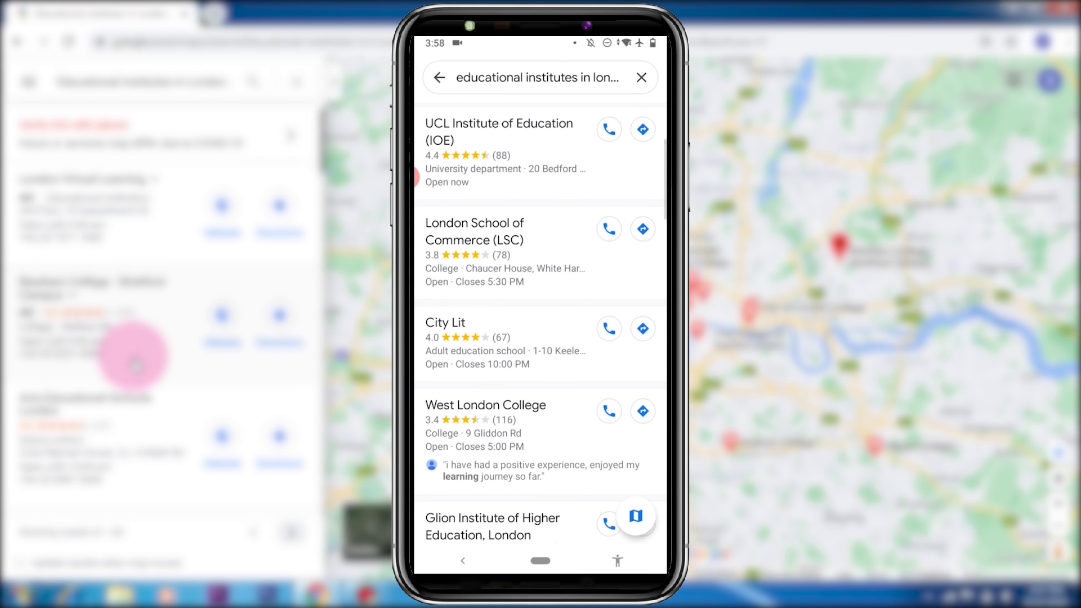
scroll(541, 326, down, 3)
scroll(540, 326, down, 1)
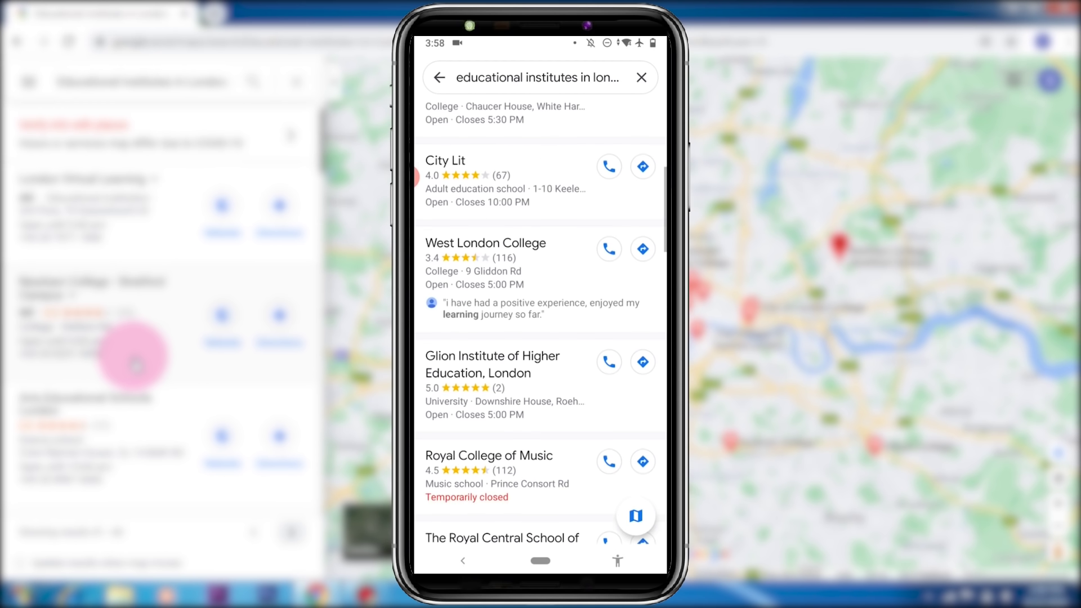
scroll(541, 327, down, 10)
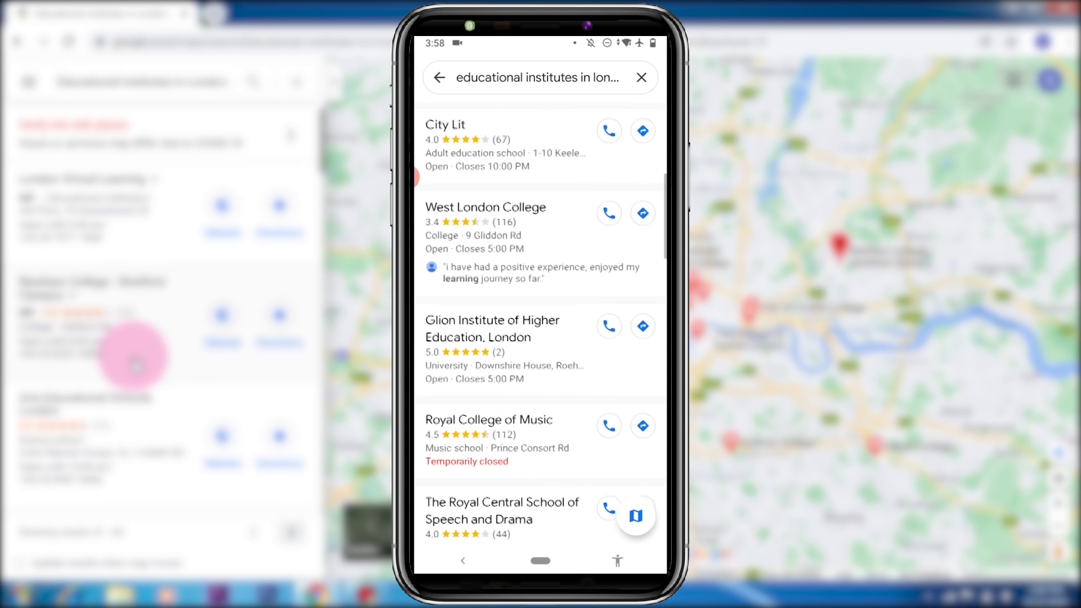
scroll(541, 326, down, 5)
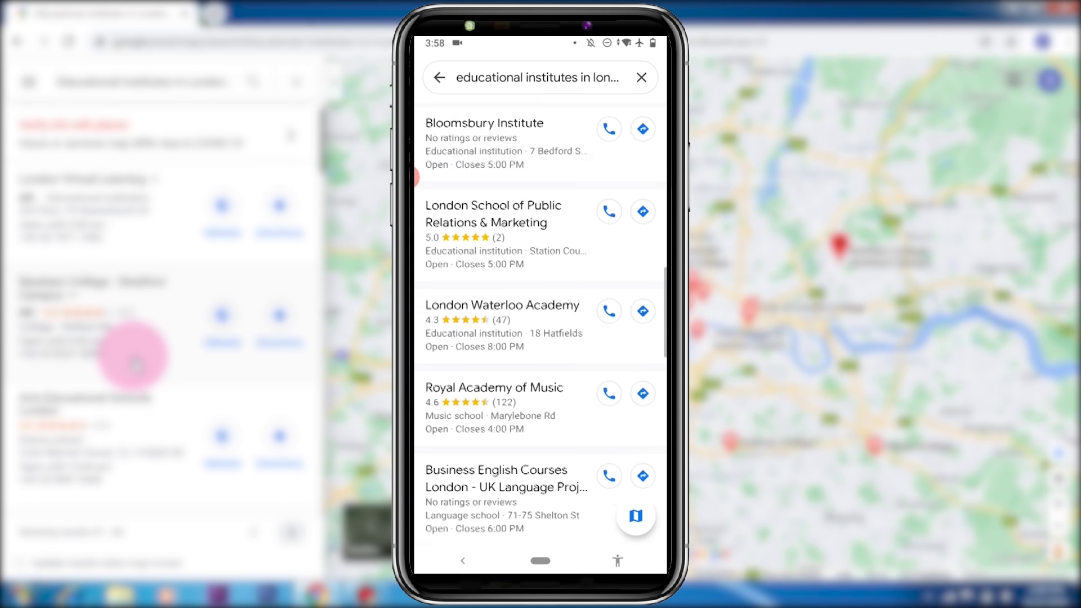
scroll(540, 327, down, 3)
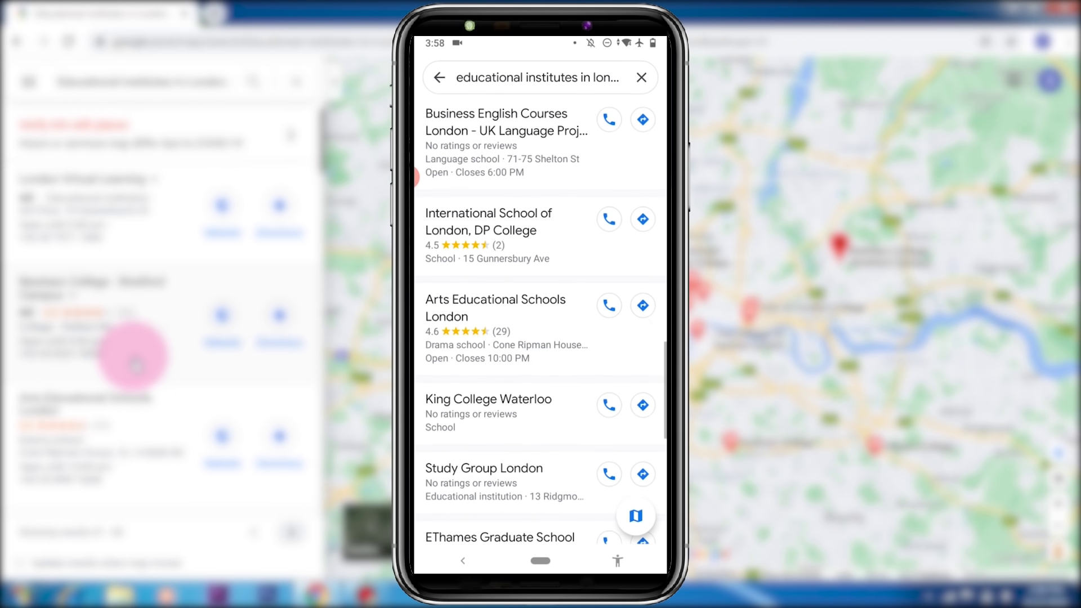
scroll(540, 326, down, 4)
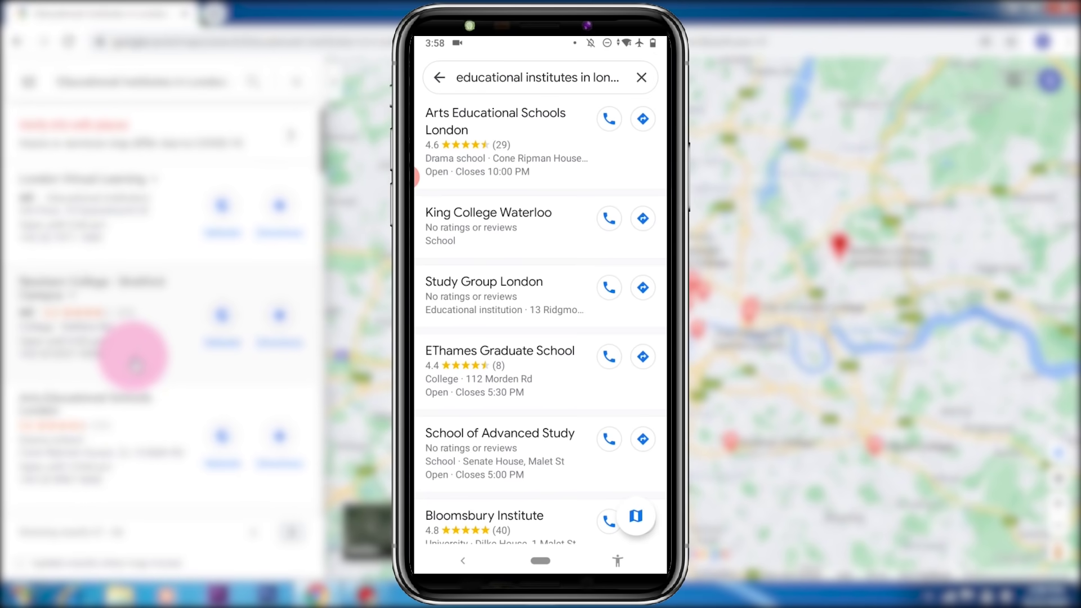
scroll(540, 326, down, 10)
scroll(541, 326, up, 2)
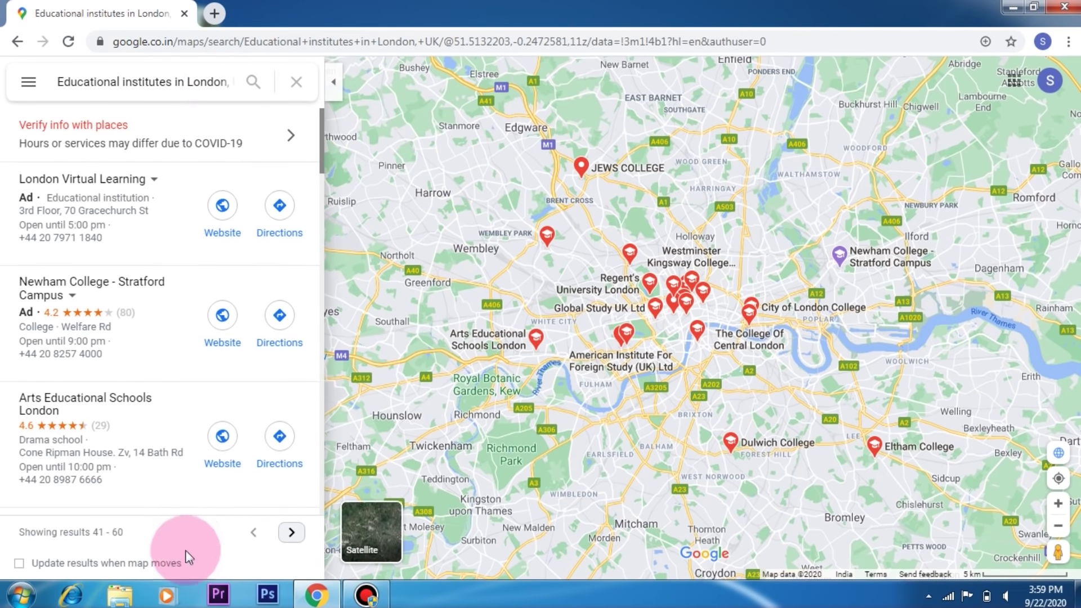
Switch back to Google Maps in Chrome and advance to the last page of the London institute results
click(291, 530)
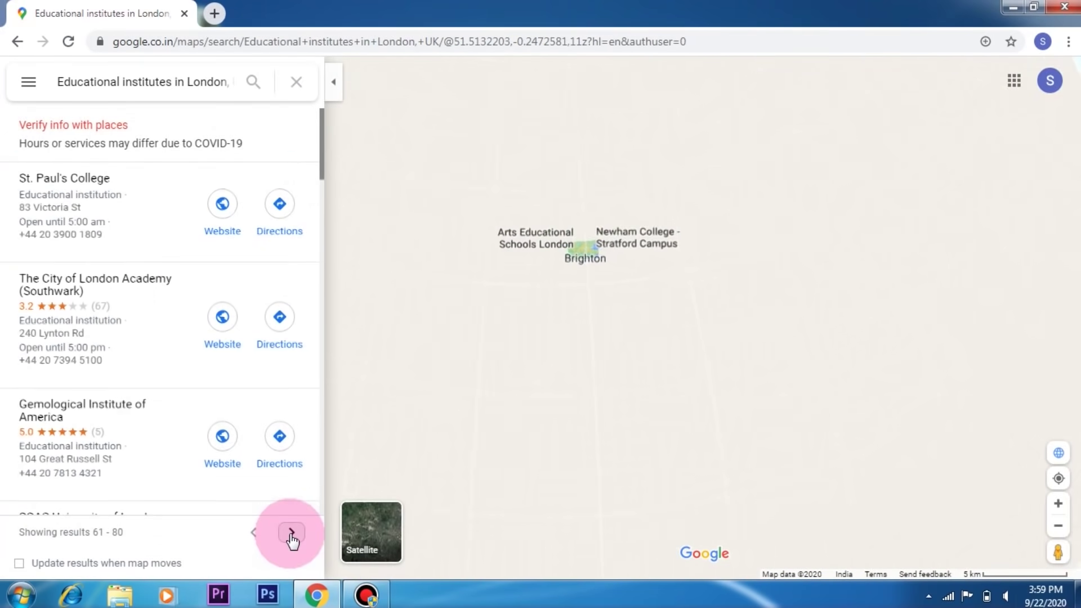
click(290, 533)
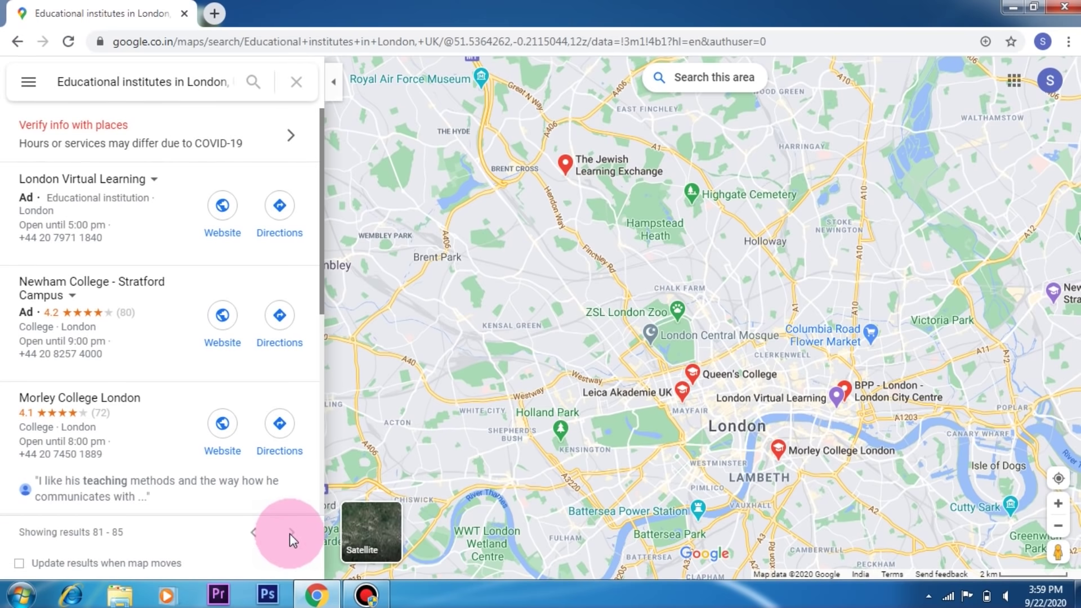
click(285, 361)
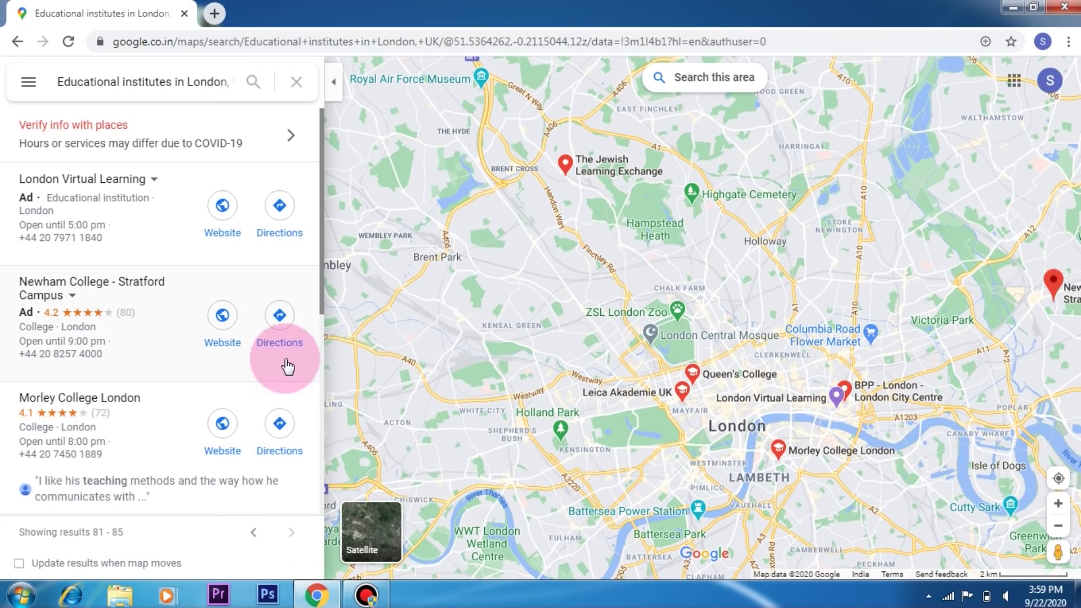
Return to results 61–80 and open the website of Pearson College London
click(254, 532)
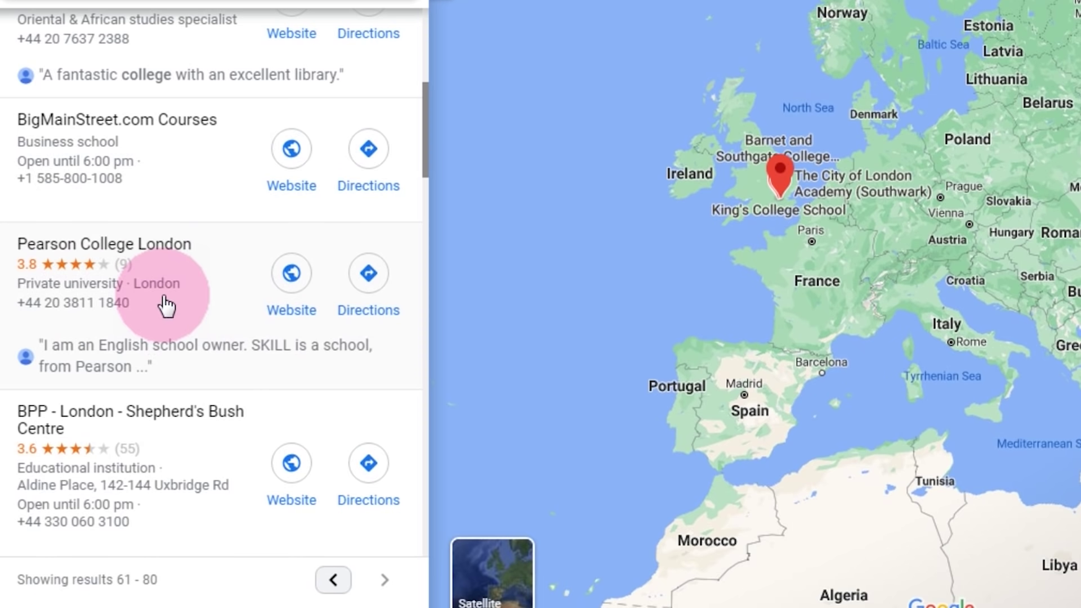
scroll(313, 180, up, 7)
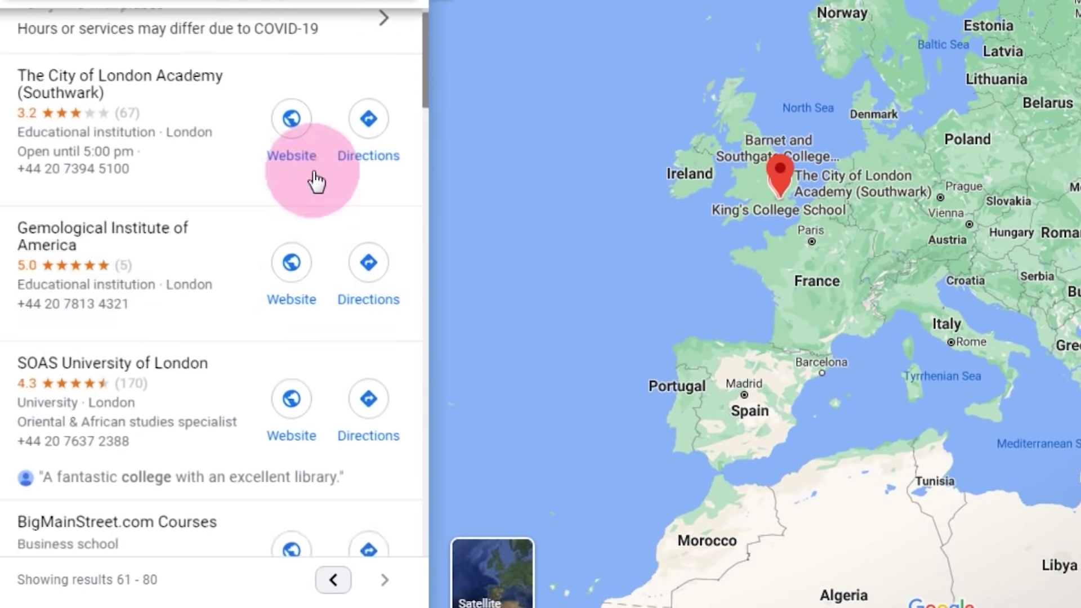
scroll(313, 350, down, 2)
scroll(313, 350, down, 3)
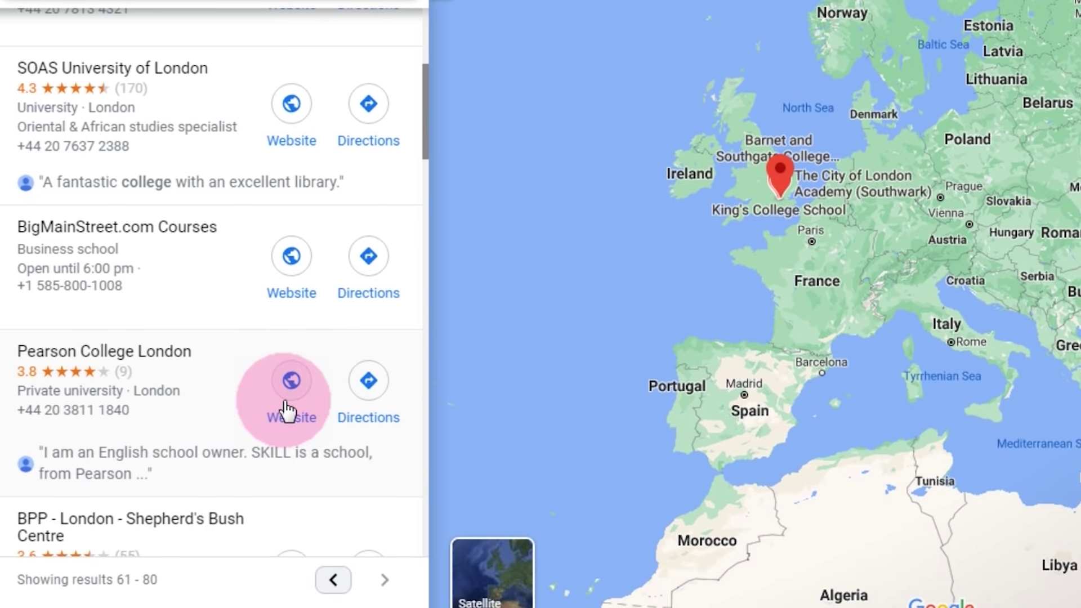
click(290, 382)
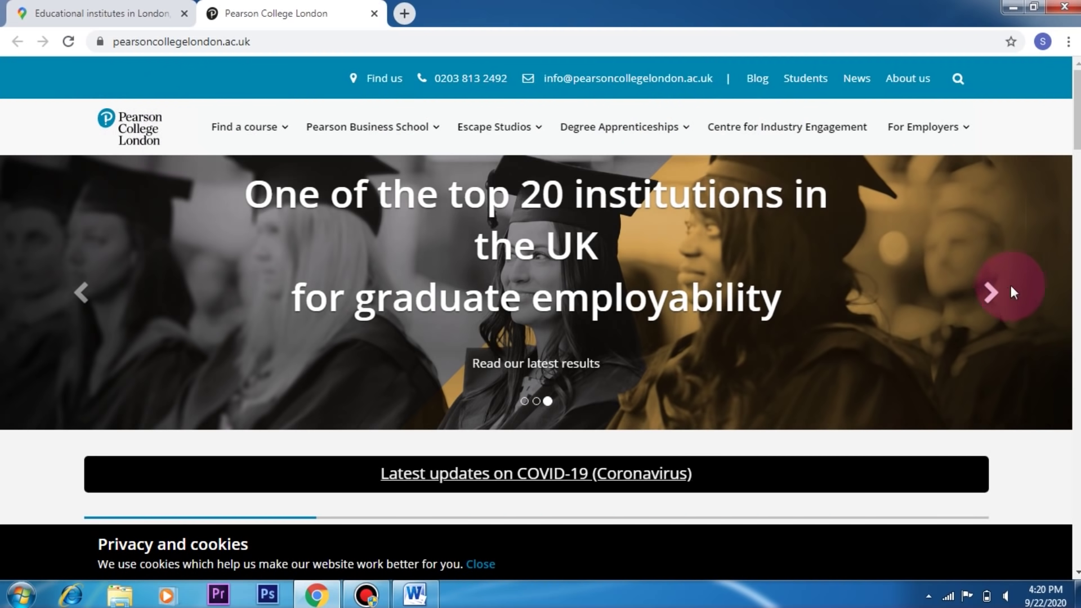
Look over the Pearson College London home page down to its footer, then return to the contact details in the page header
scroll(1038, 289, down, 5)
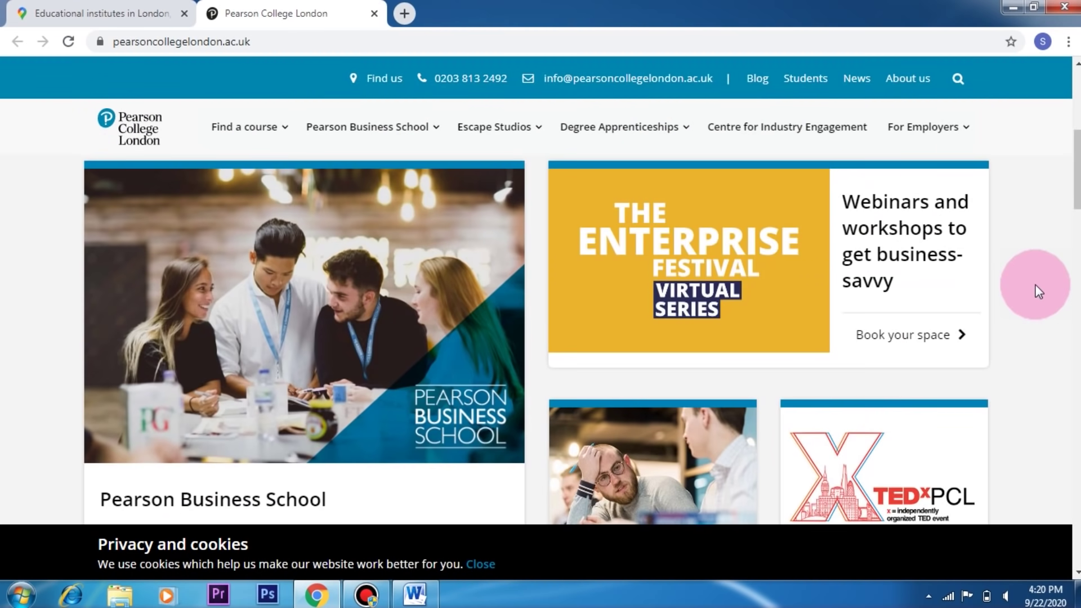
scroll(1039, 289, down, 20)
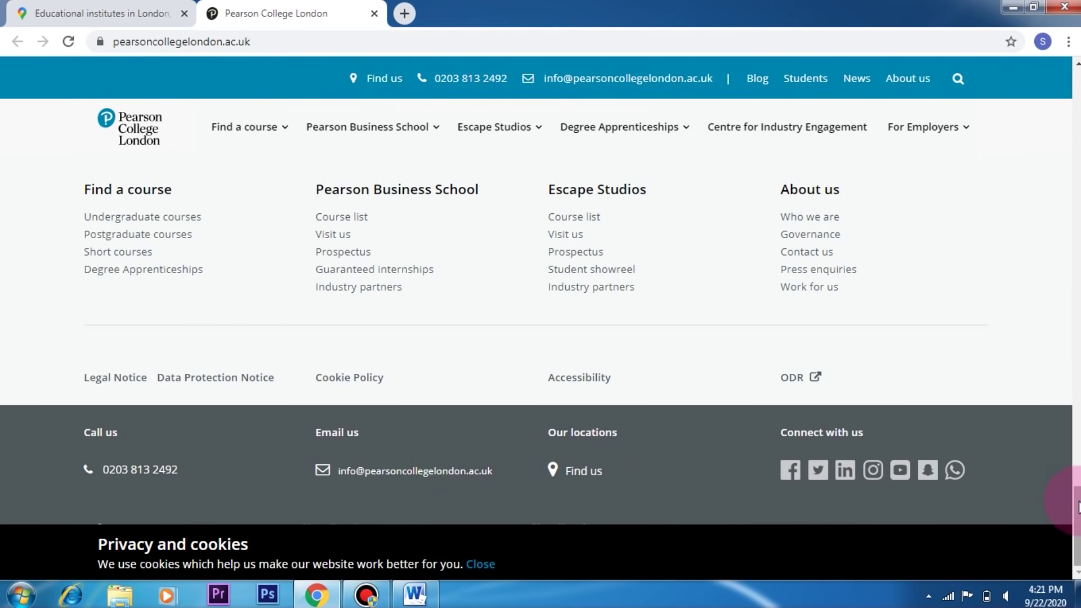
drag(1075, 495, 1075, 84)
mouse_move(681, 128)
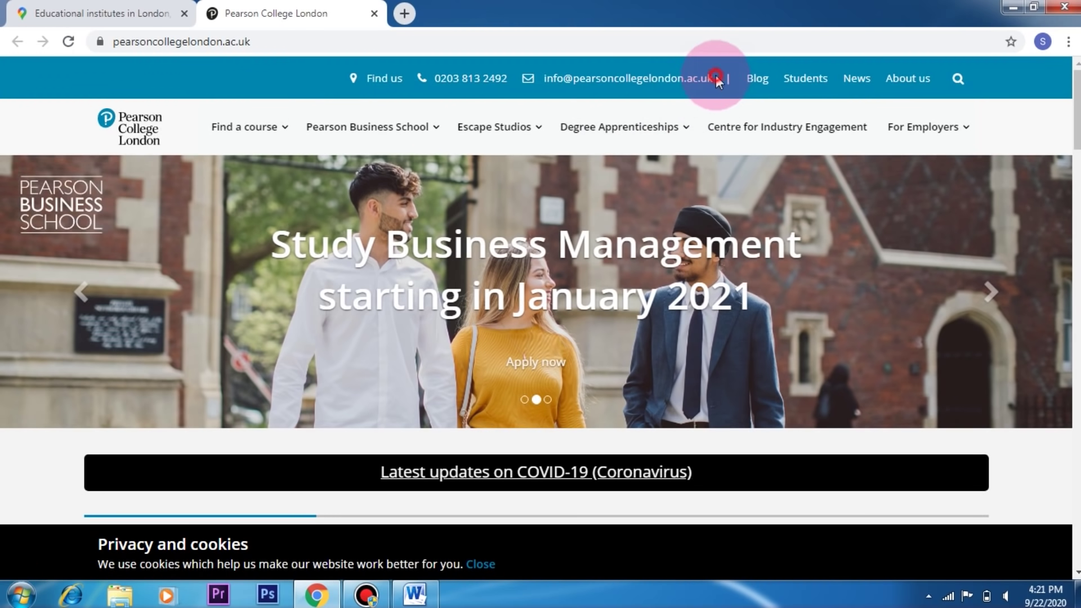
Copy the college's contact e-mail address from its website header and enter it as the recipient of a new Gmail message
drag(715, 75, 583, 111)
key(ctrl+c)
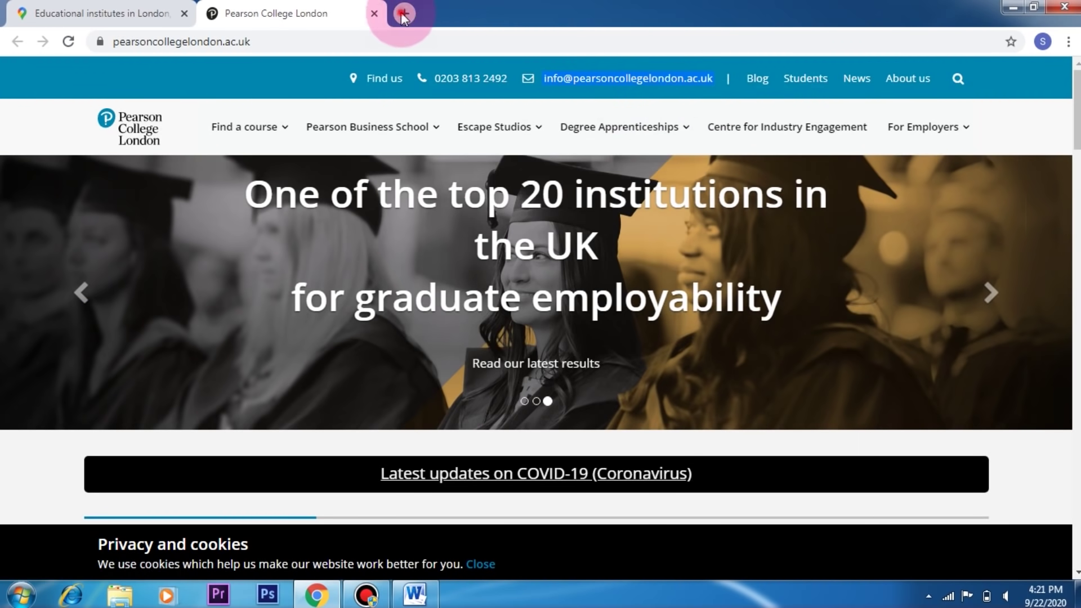
click(402, 13)
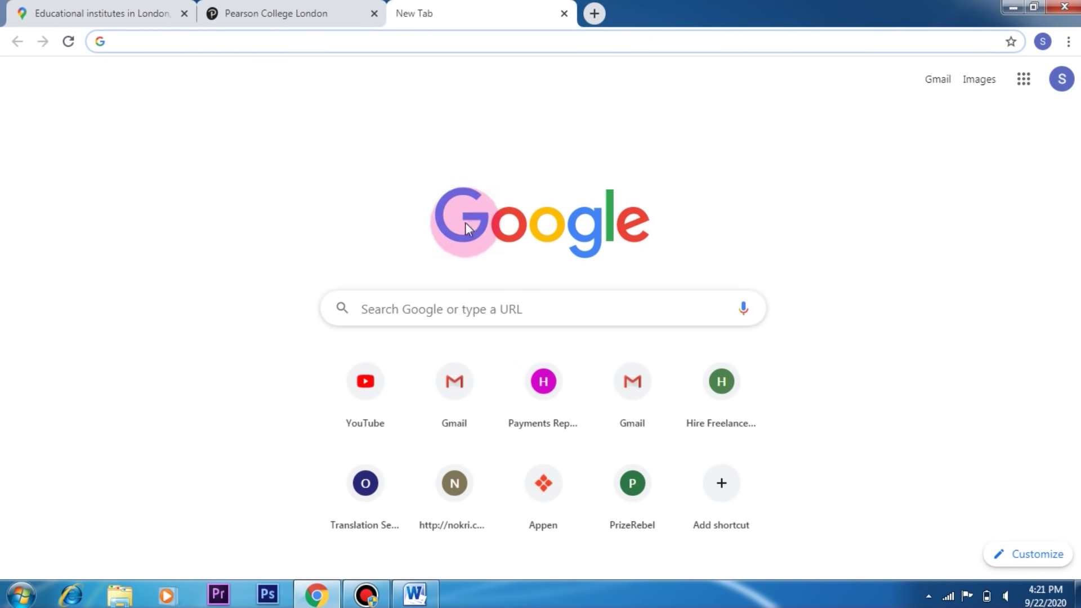
click(938, 80)
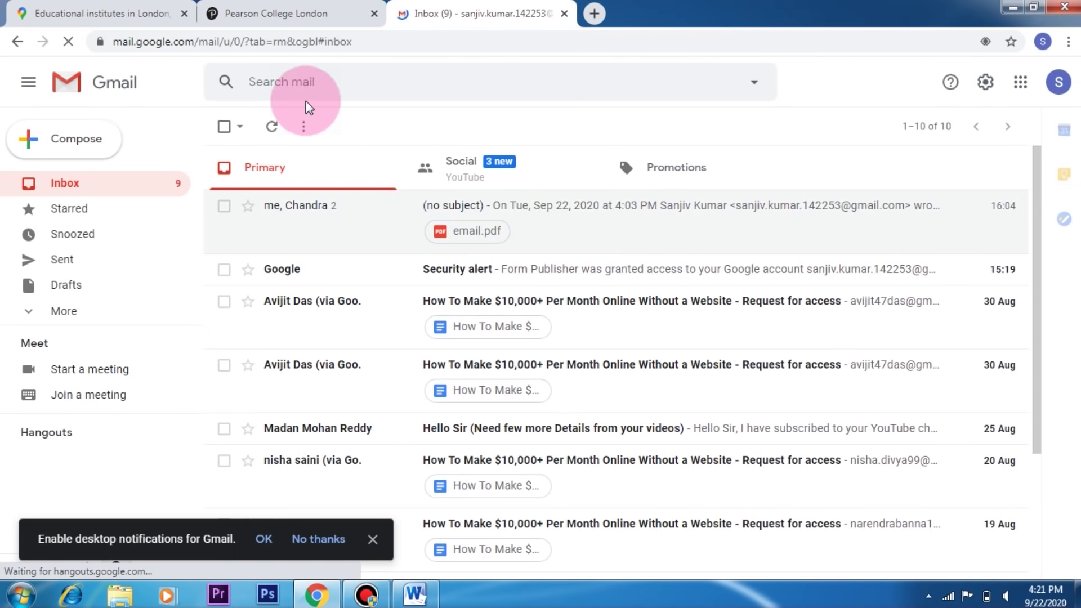
click(62, 141)
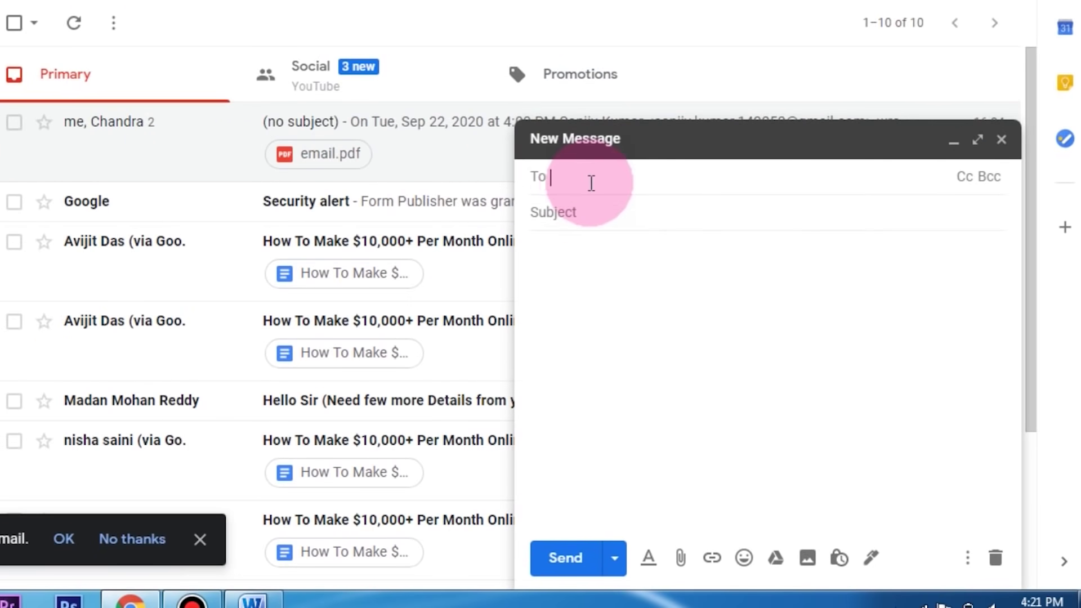
click(681, 252)
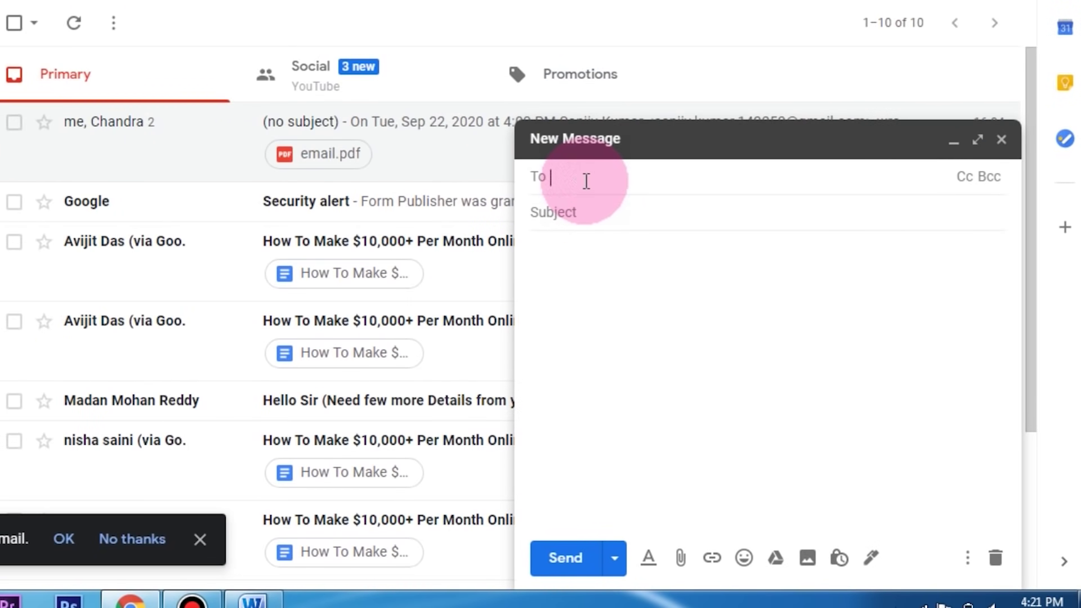
key(ctrl+v)
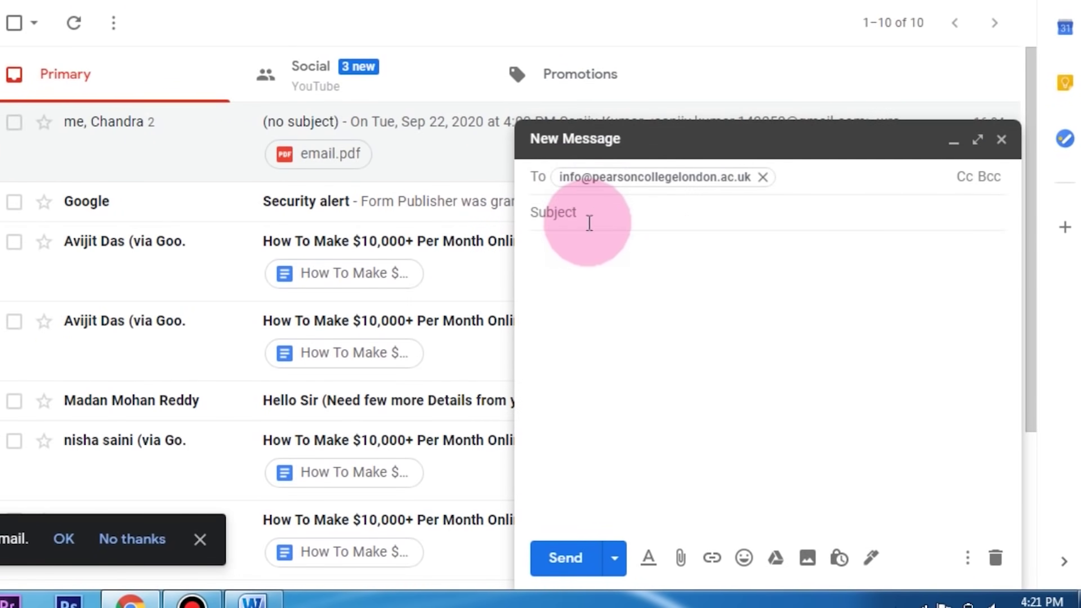
Enter "An Important message about online question papers design" as the subject of the message
click(565, 212)
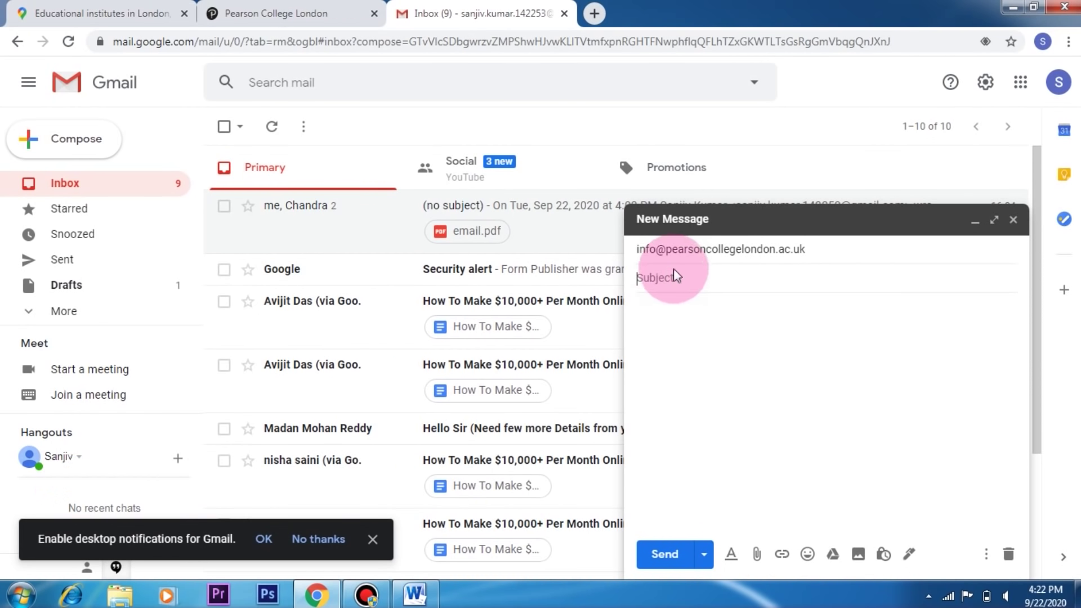
text(An Import)
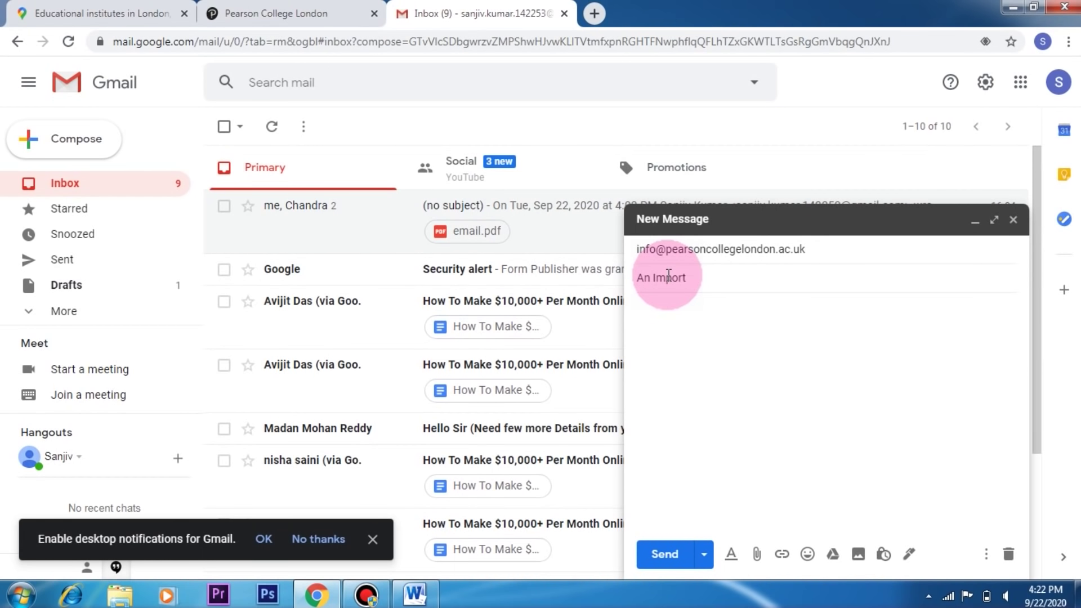
text(ant message )
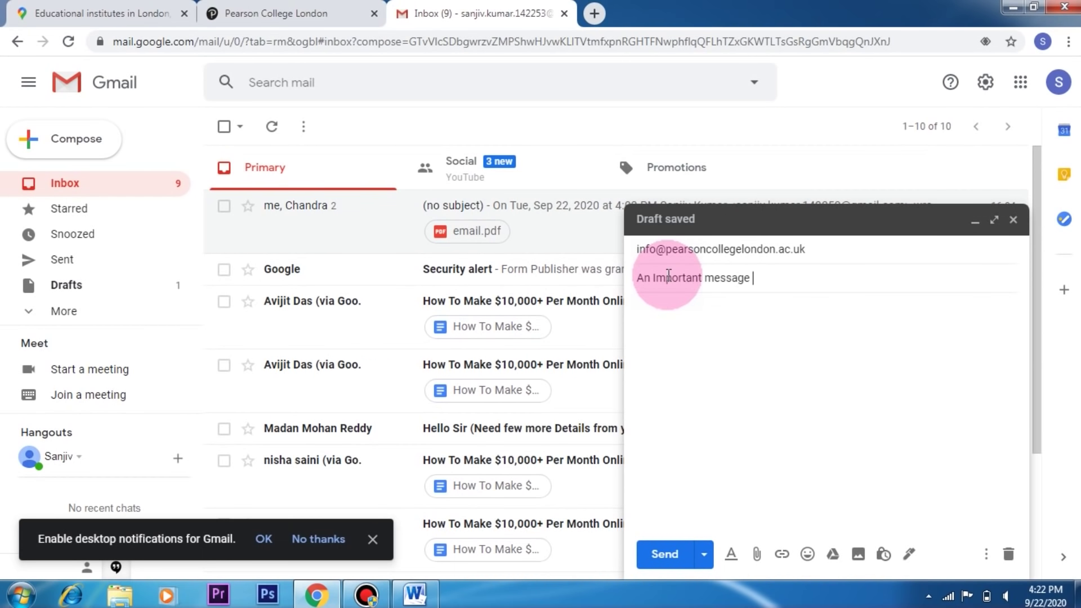
text(about online)
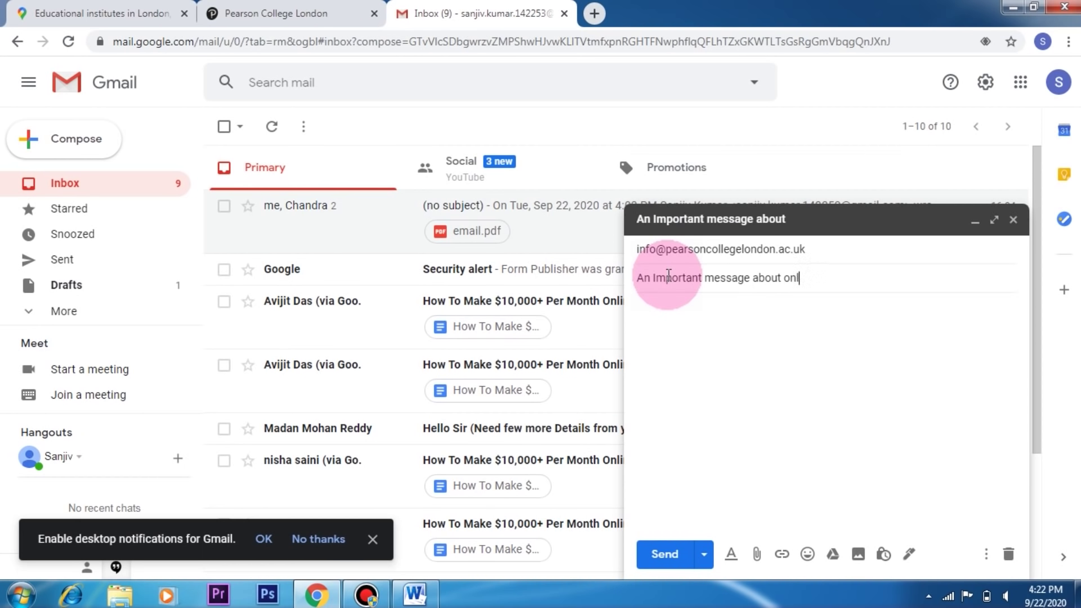
text(question papers design)
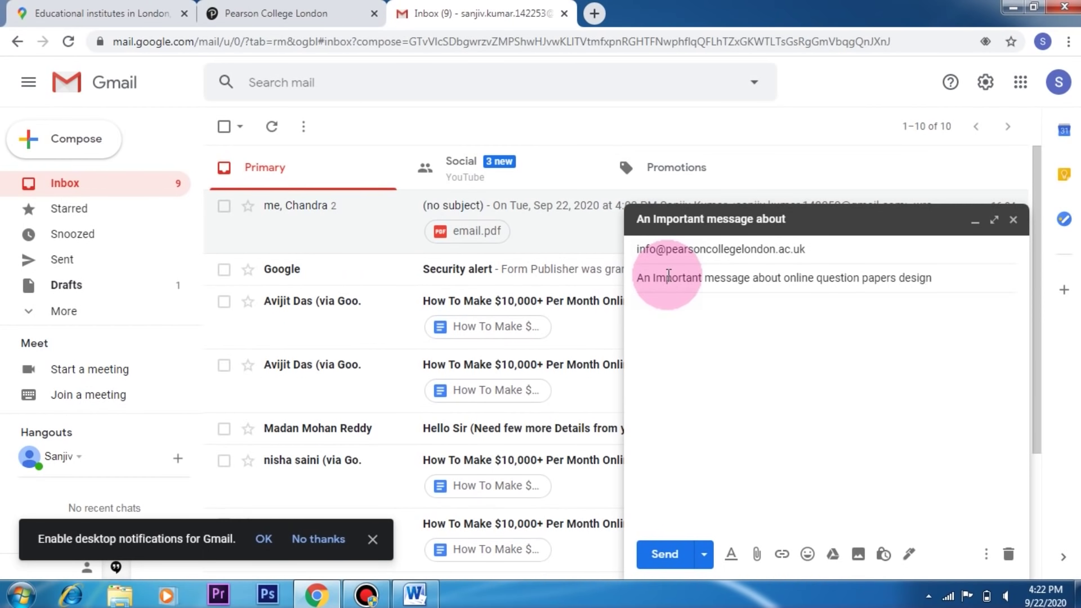
Copy the letter template from email.pdf in Adobe Reader and paste it into the body of the Gmail message
click(726, 366)
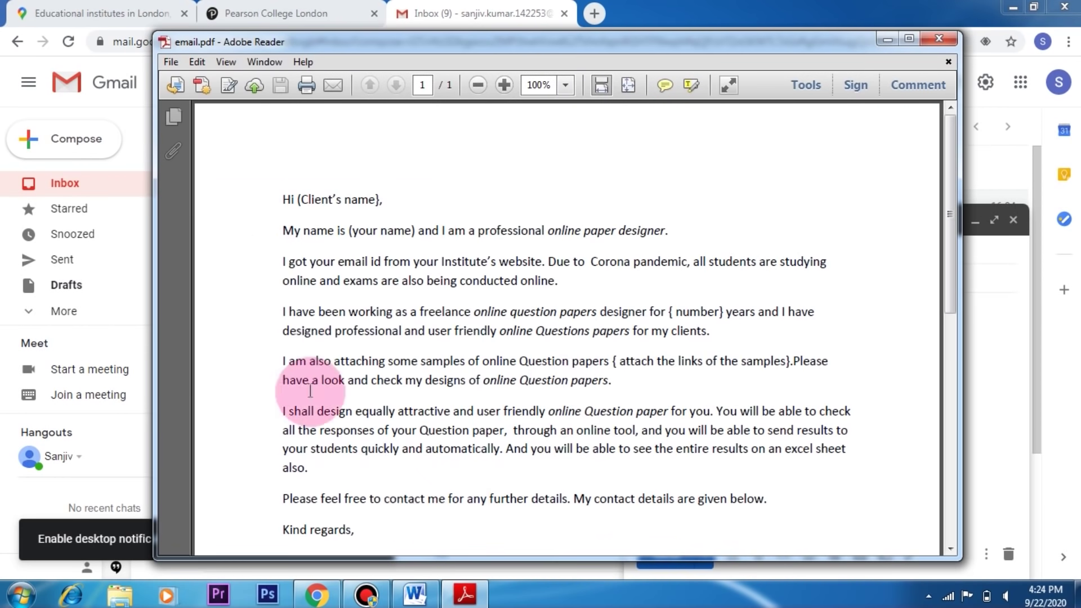
click(278, 200)
drag(278, 200, 386, 499)
key(ctrl+c)
key(ctrl+q)
click(748, 366)
right_click(747, 367)
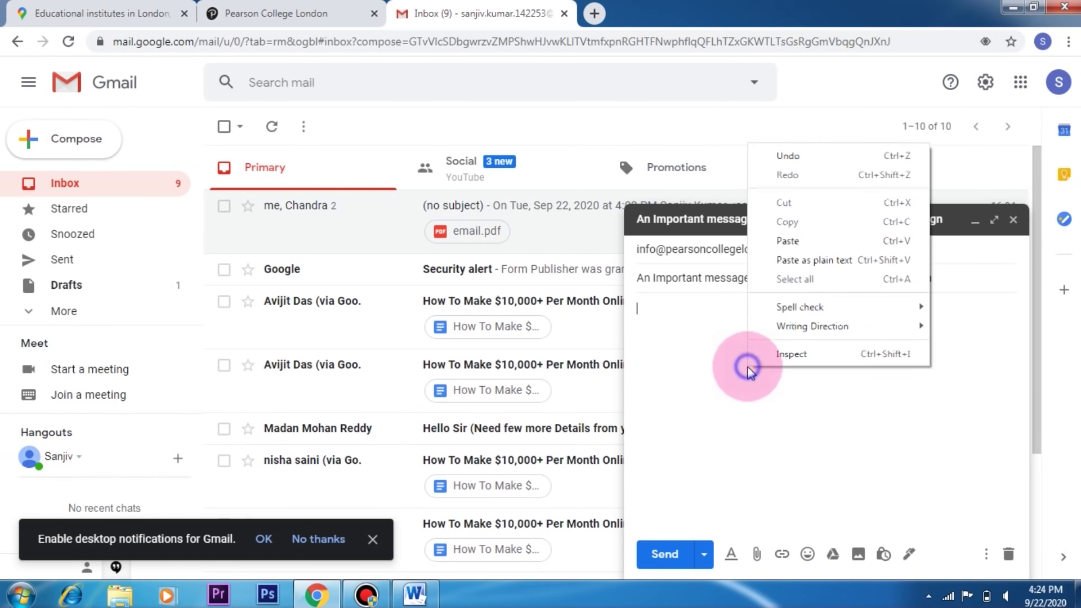
click(820, 241)
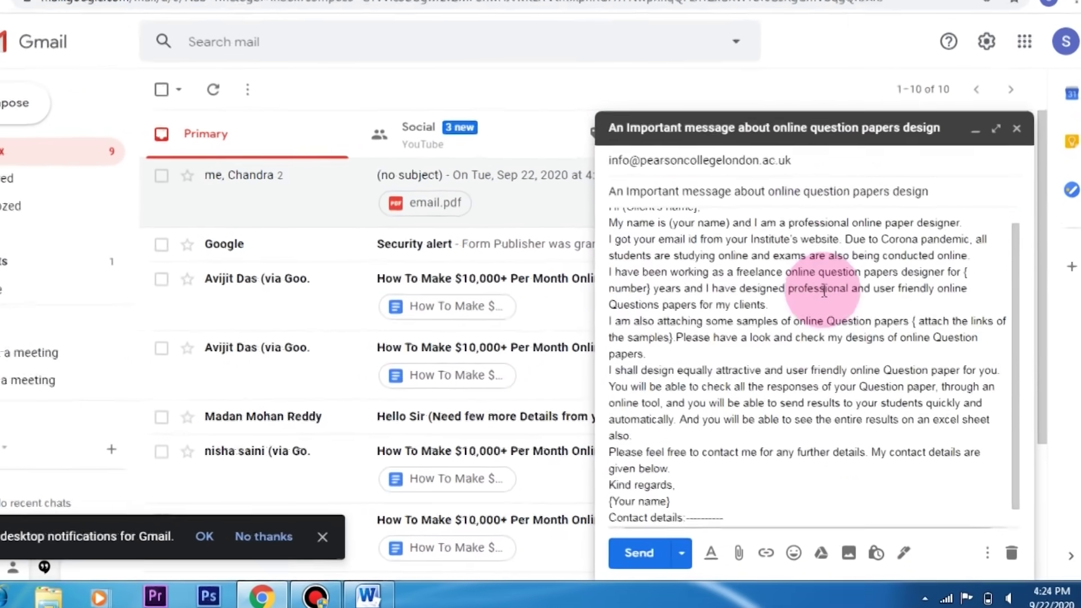
scroll(844, 366, up, 1)
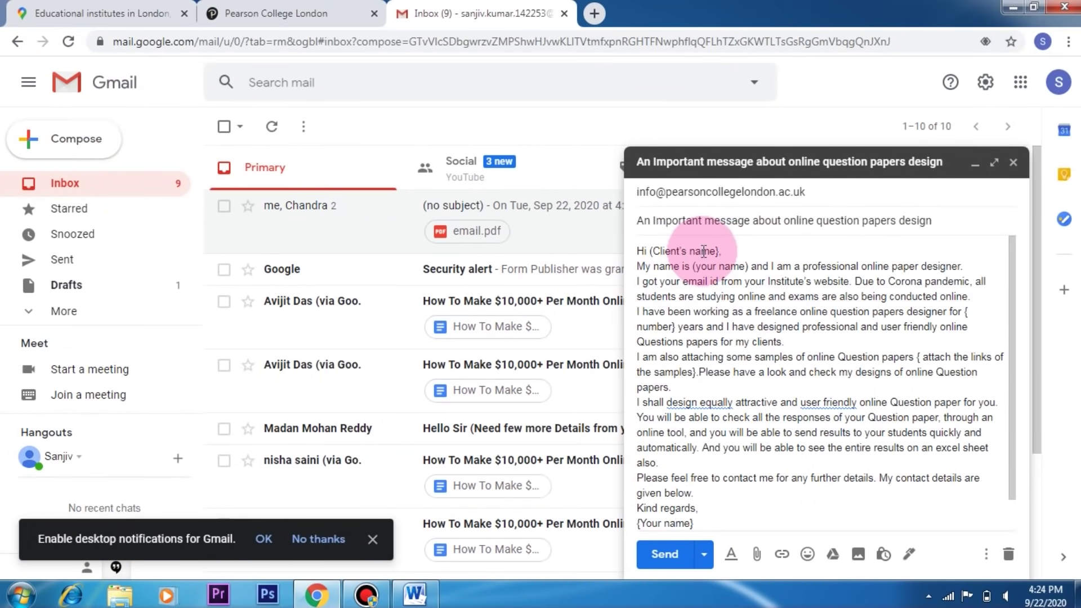
Check the Pearson College London listing in Google Maps, then return to the Gmail draft and review its text
click(113, 9)
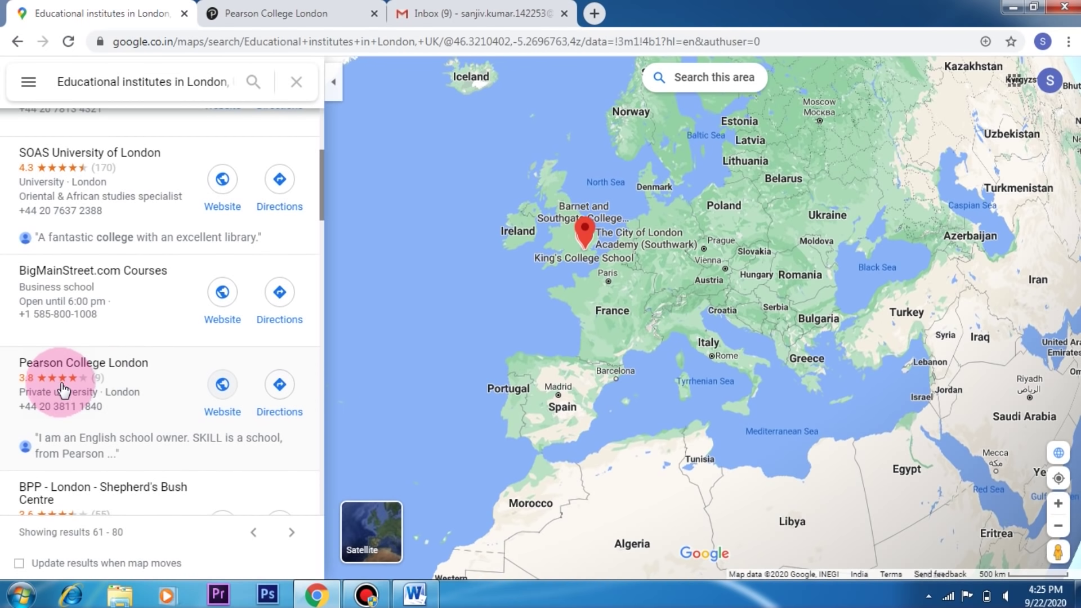
click(503, 13)
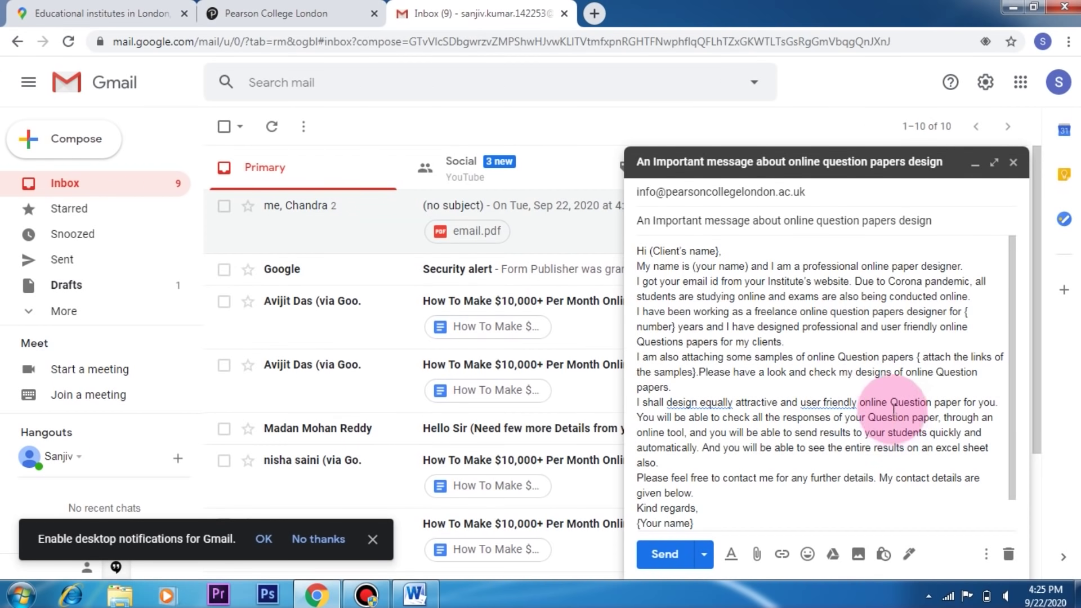
key(ctrl+v)
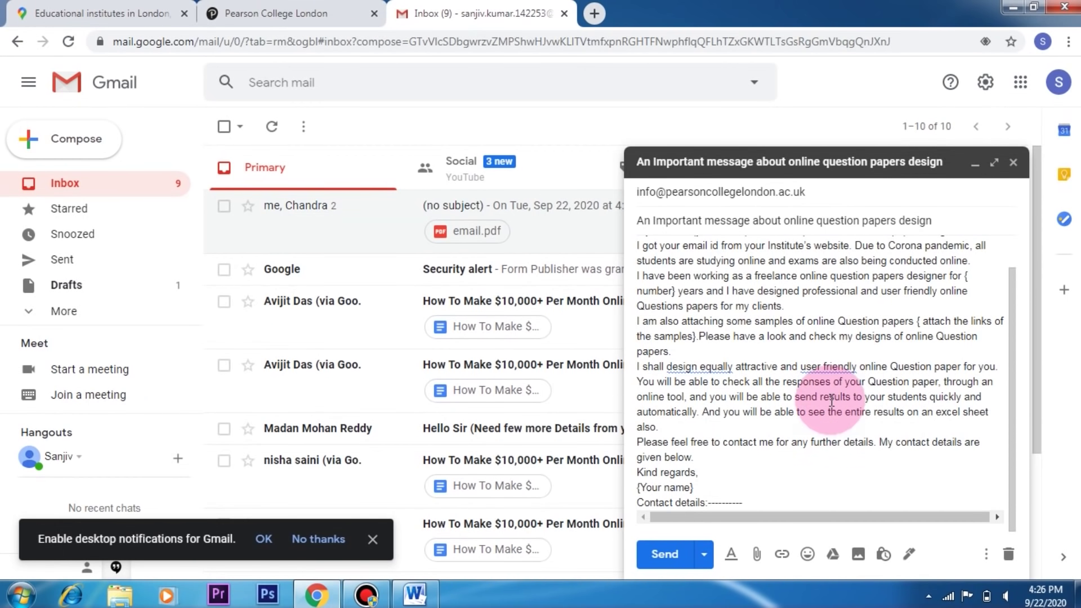
scroll(833, 394, up, 2)
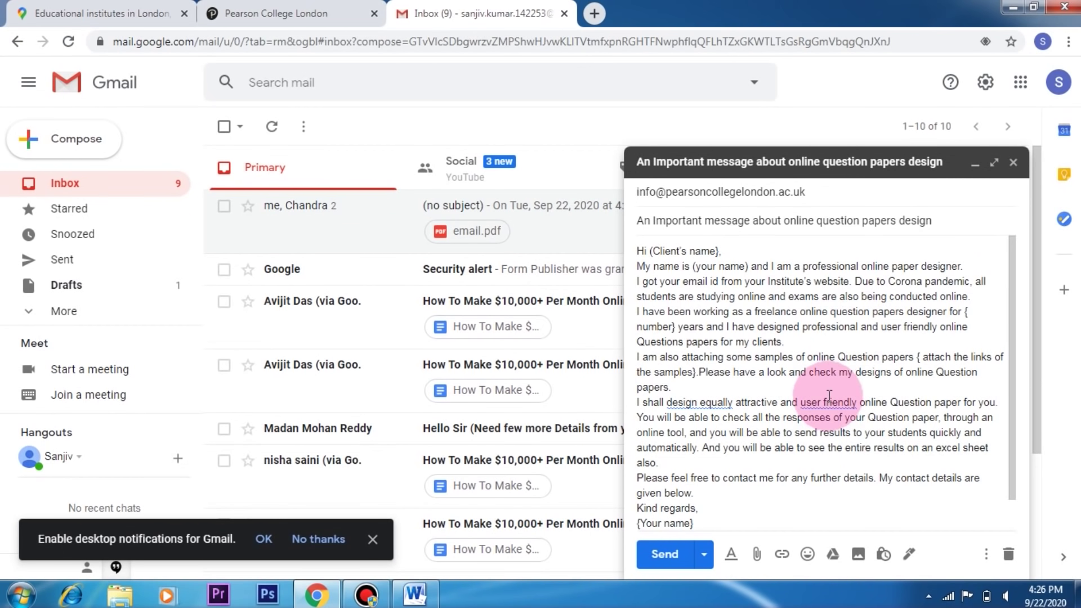
scroll(831, 396, down, 1)
scroll(831, 395, up, 1)
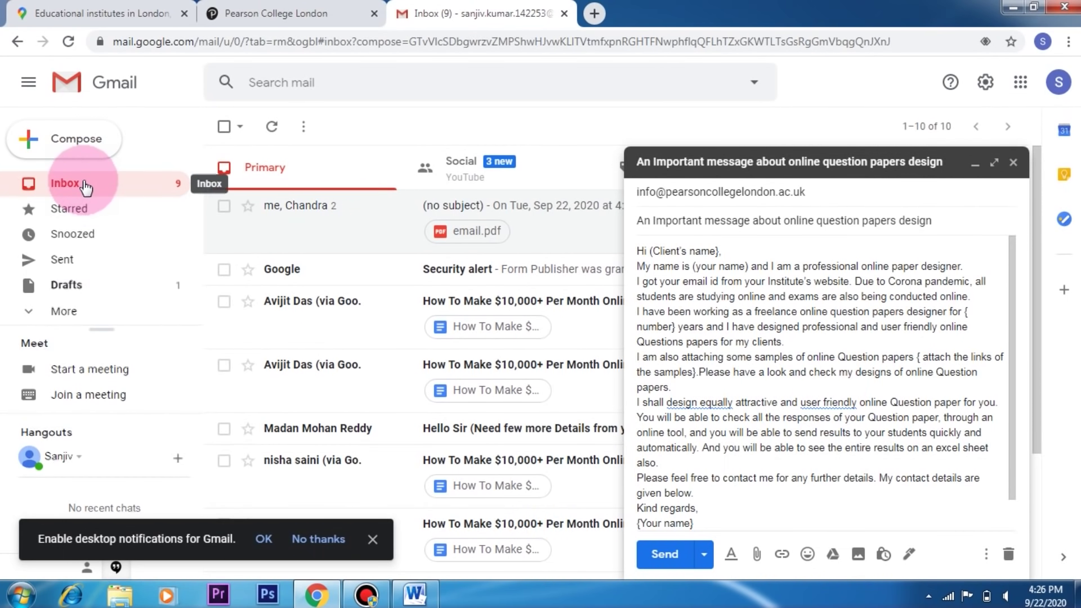
scroll(84, 191, down, 4)
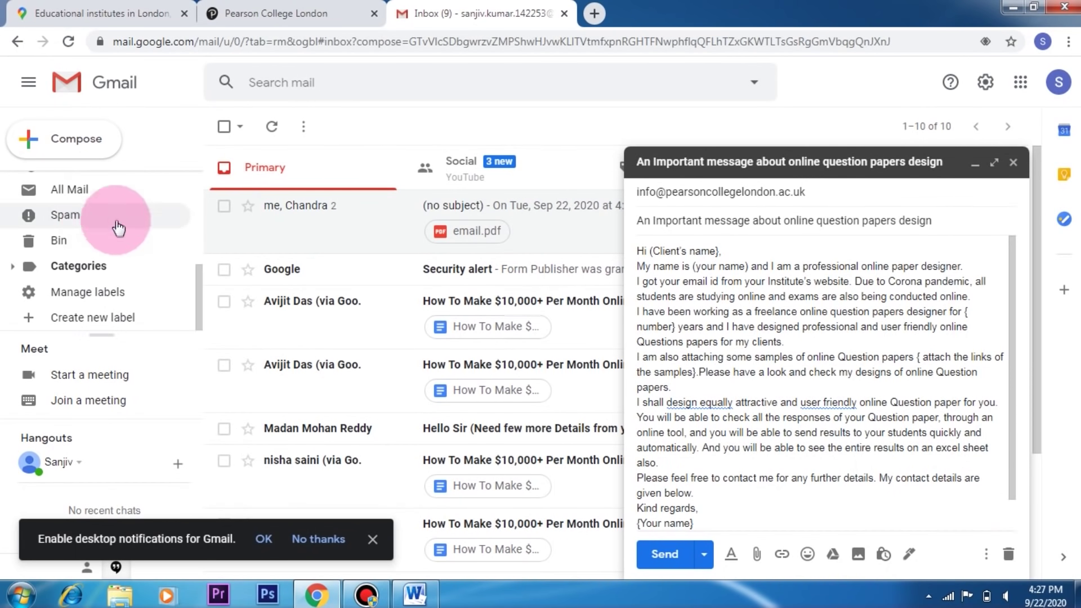
End the subject line with a comma and add two more dots after "given below." in the message body
click(949, 221)
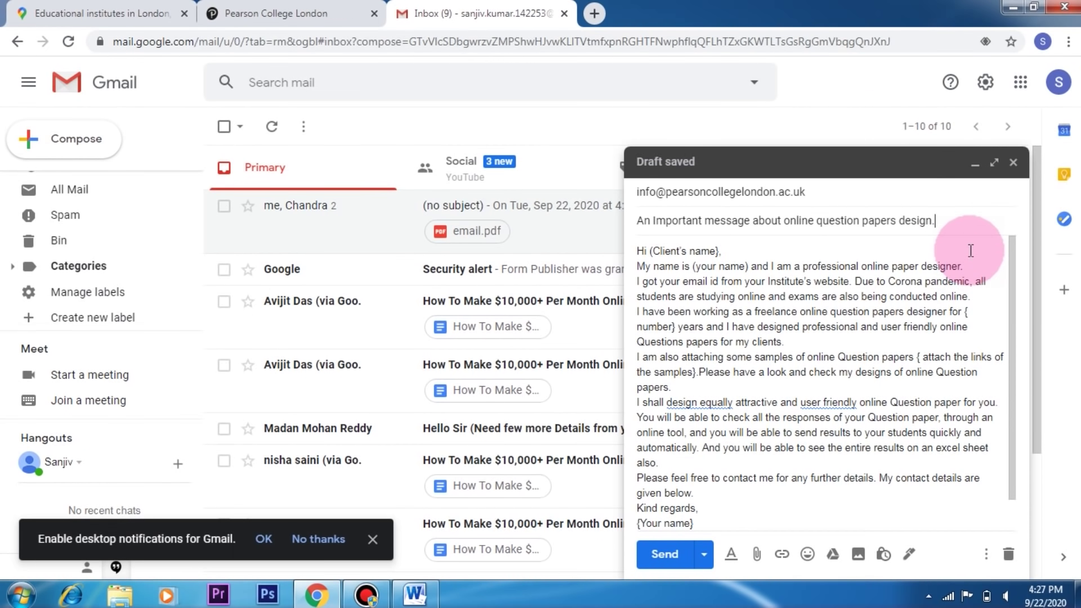
key(BackSpace)
text(,)
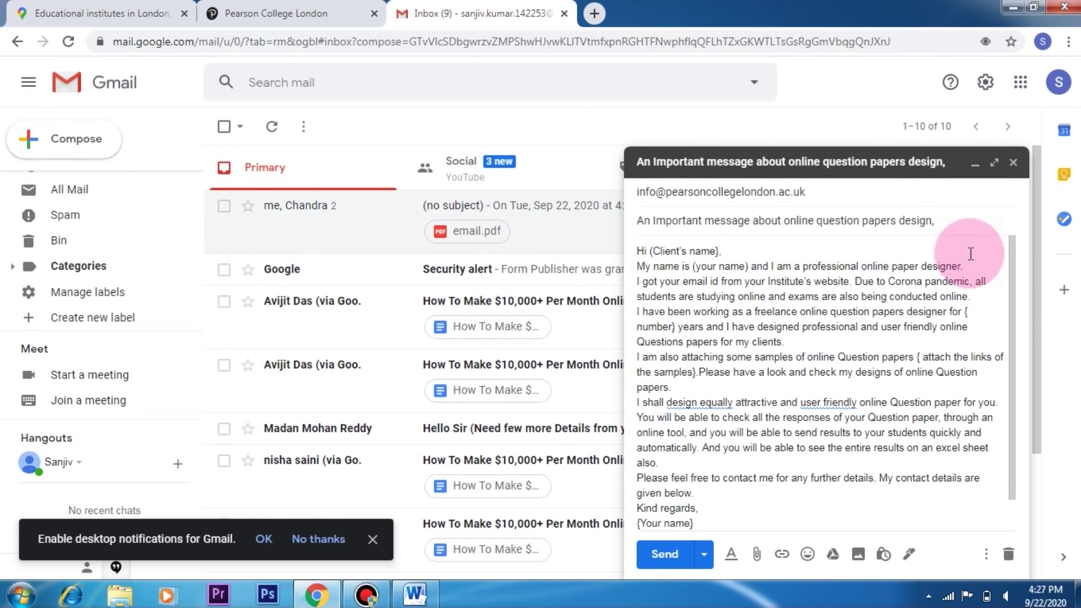
click(703, 492)
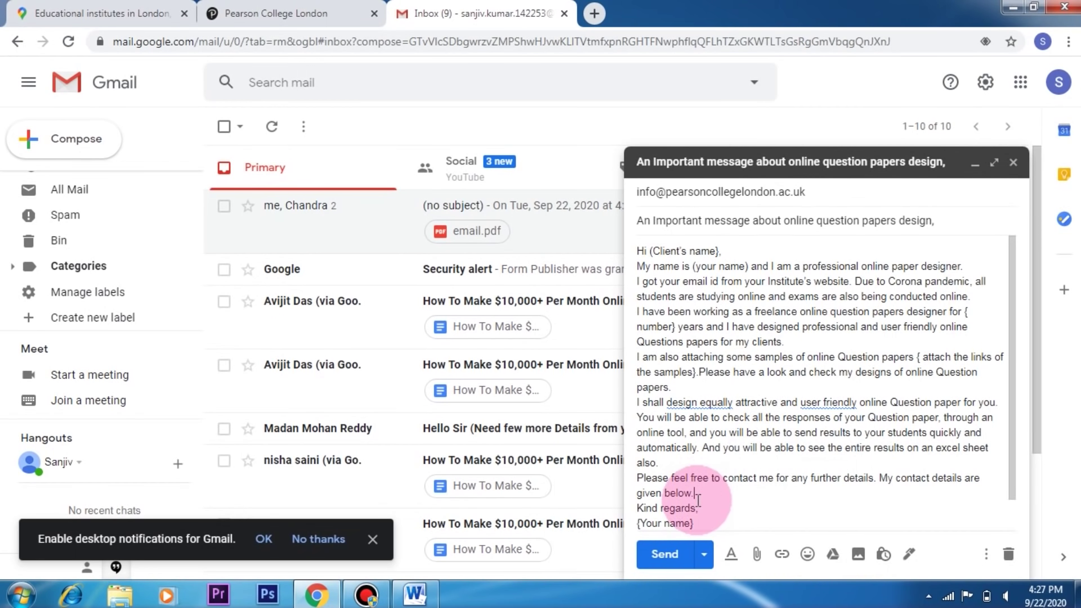
text(..)
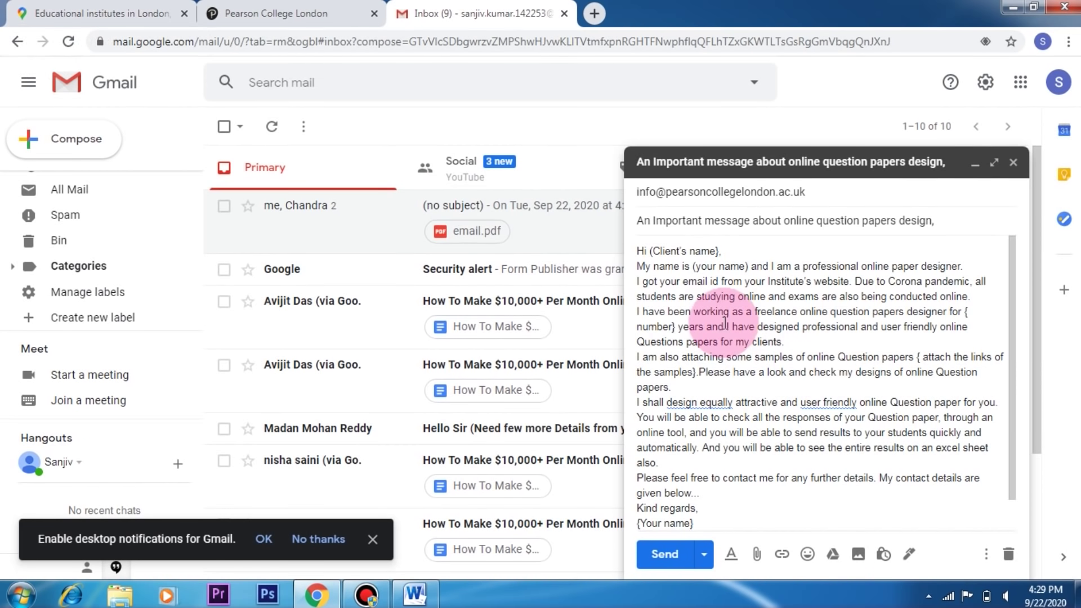
Switch back to Google Maps and search for "Educational institutes in cambridge, UK"
click(137, 17)
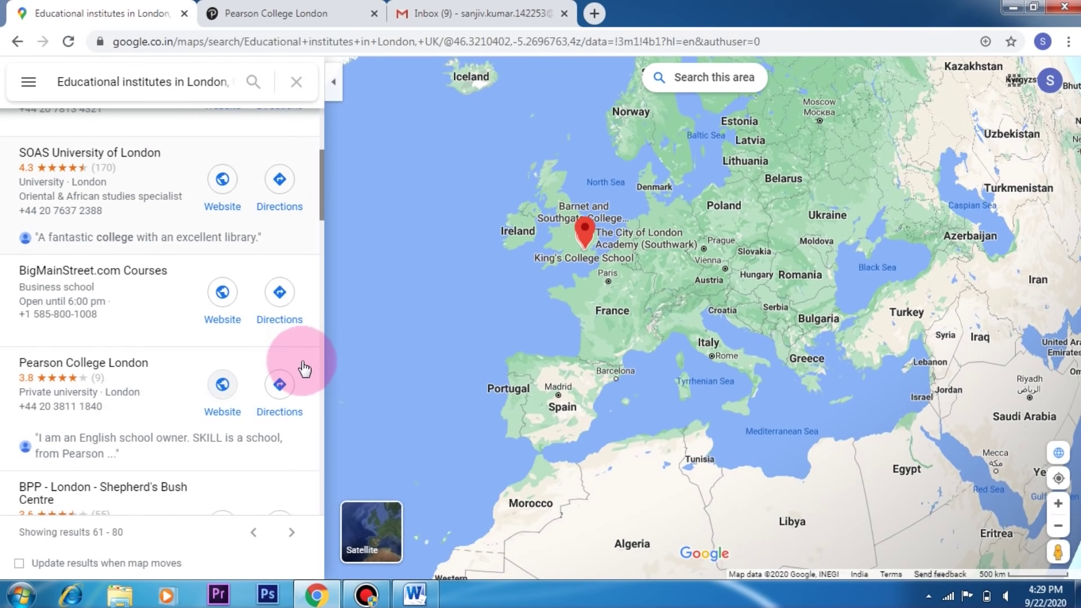
click(163, 84)
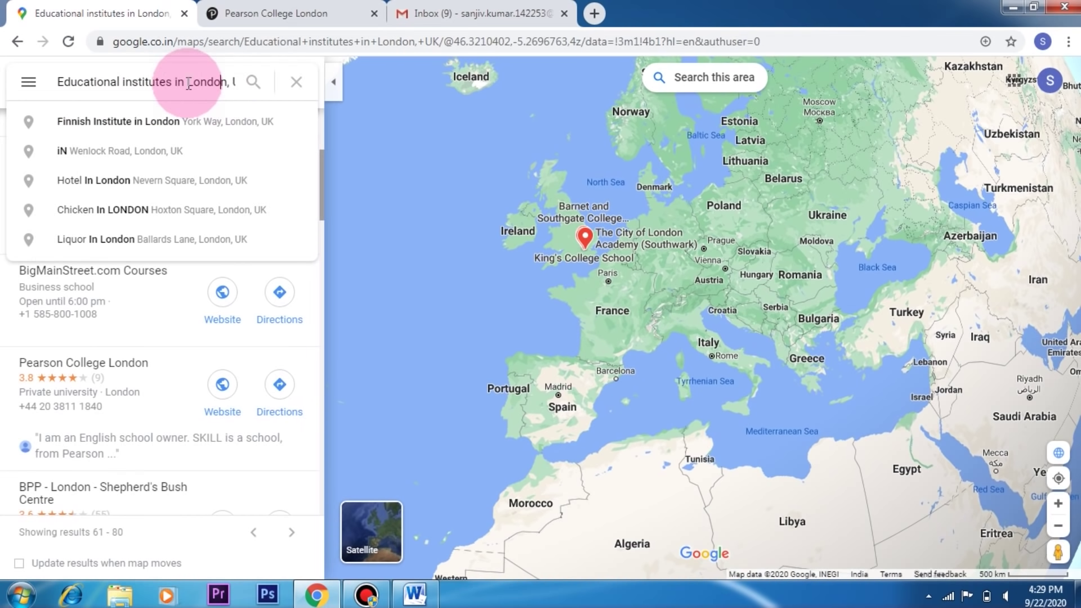
drag(190, 85, 261, 85)
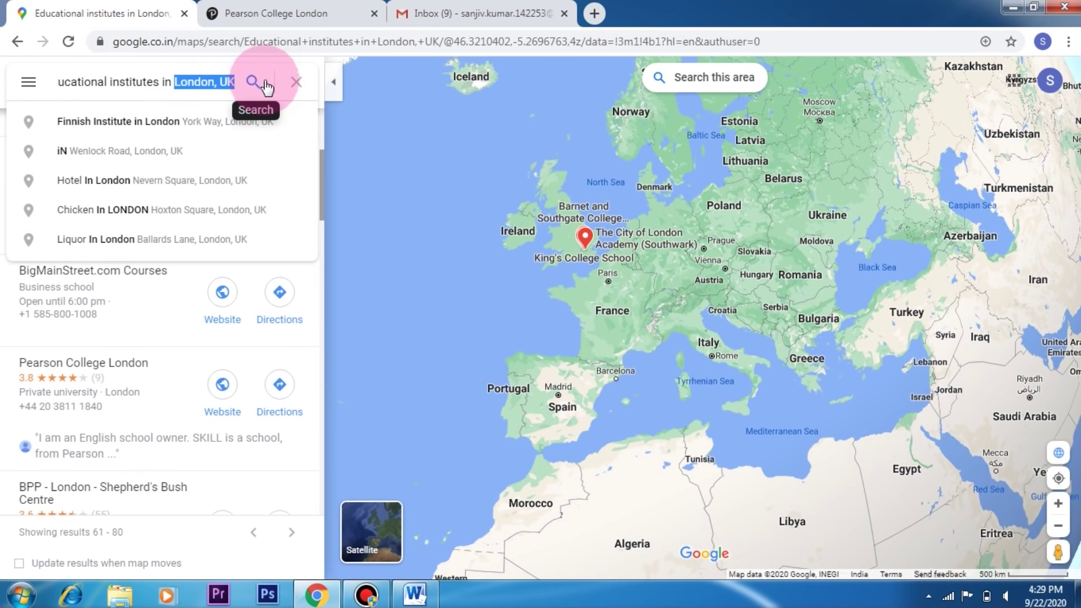
text(cambridge, U)
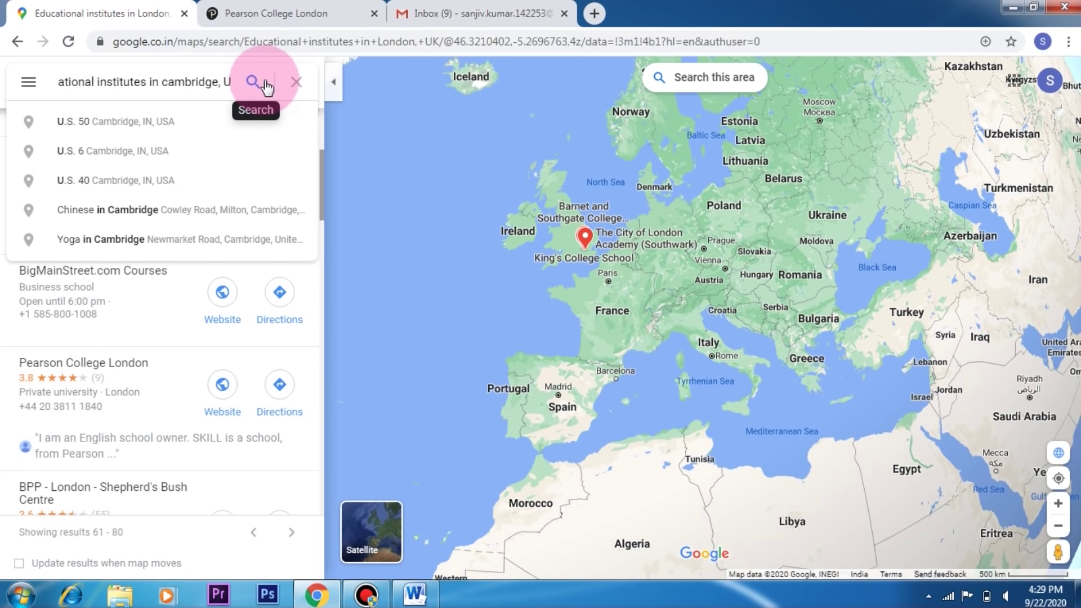
text(K)
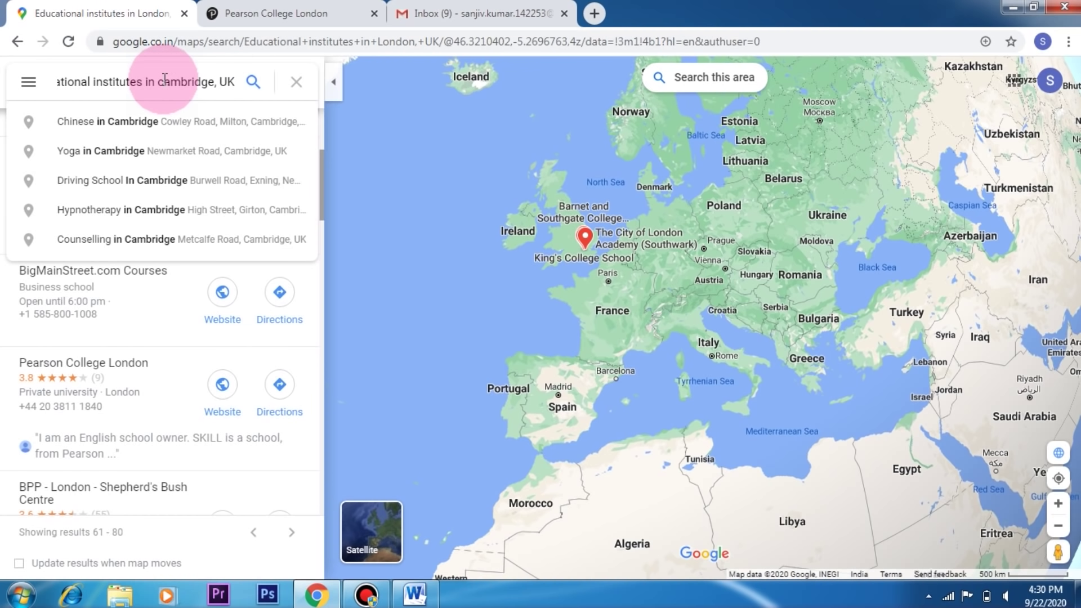
key(Return)
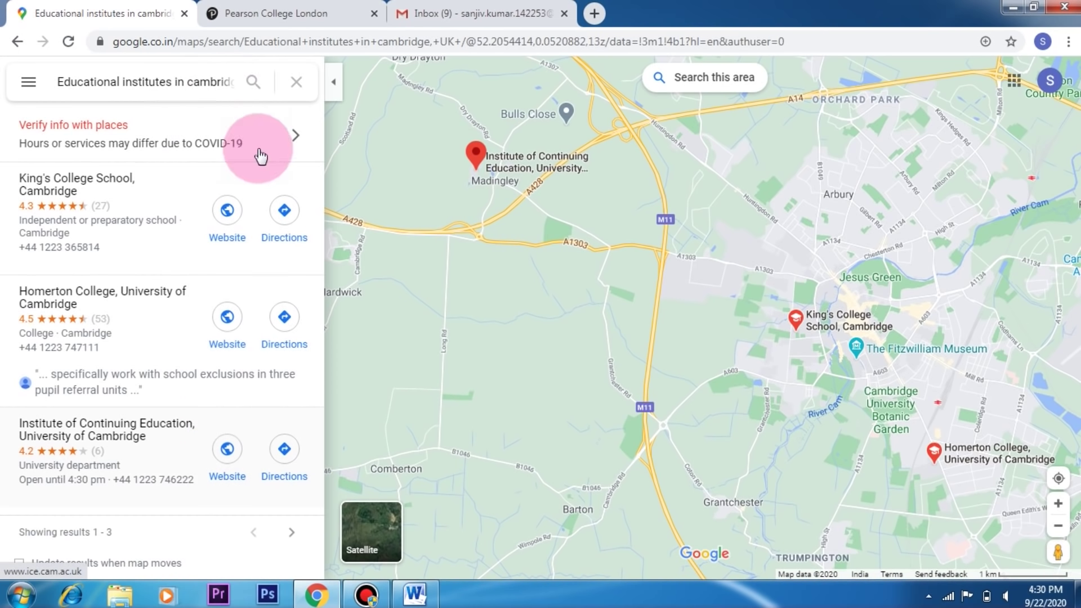
Search Google Maps for "Educational institutes in New York, USA" and look through the listed institutes
drag(181, 81, 309, 82)
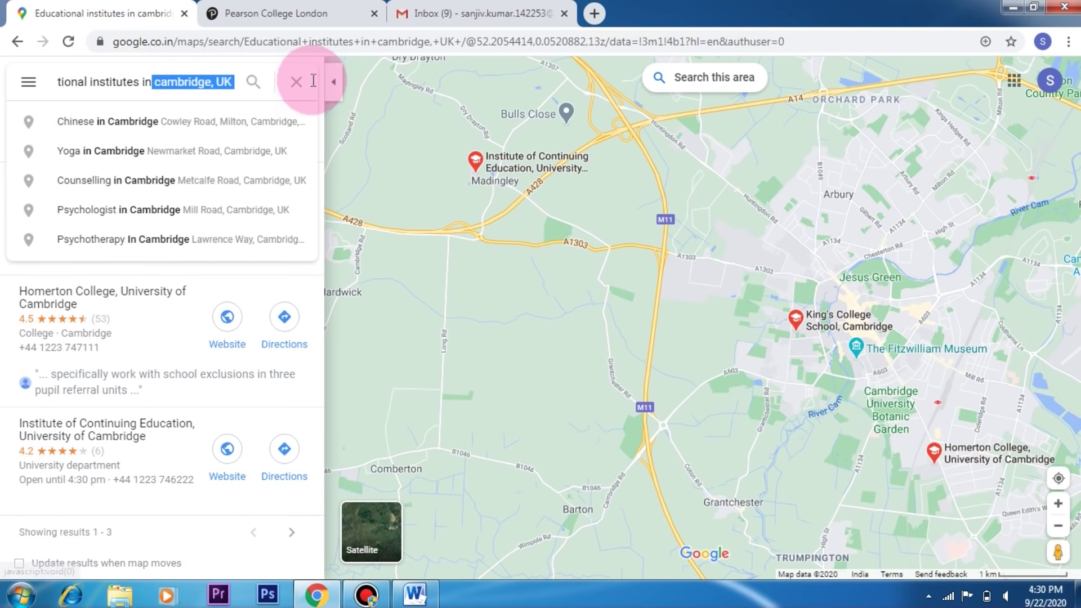
key(BackSpace)
text(New York, USA)
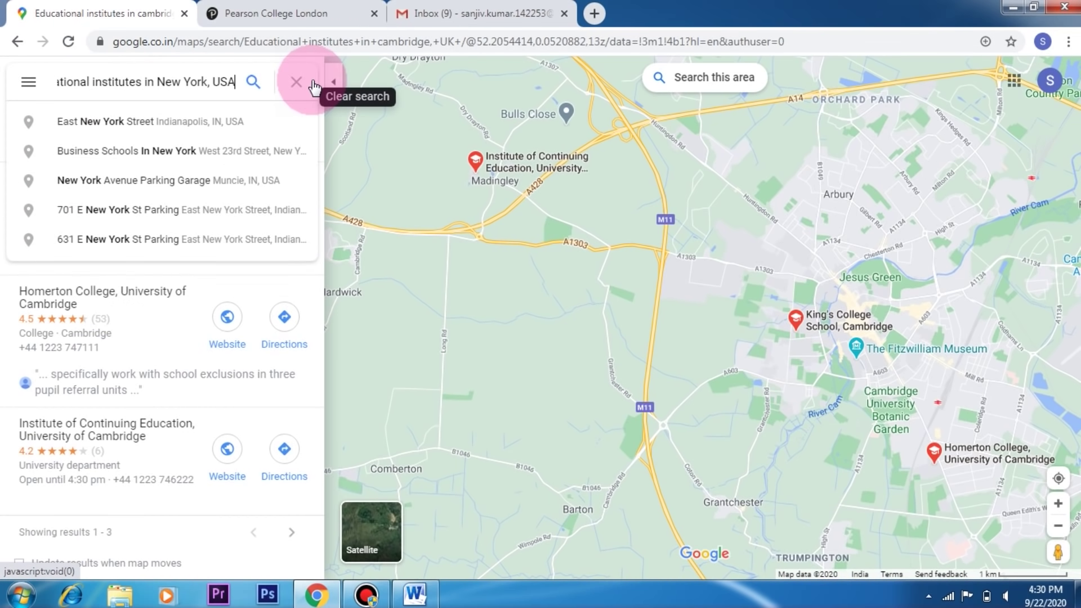
key(Return)
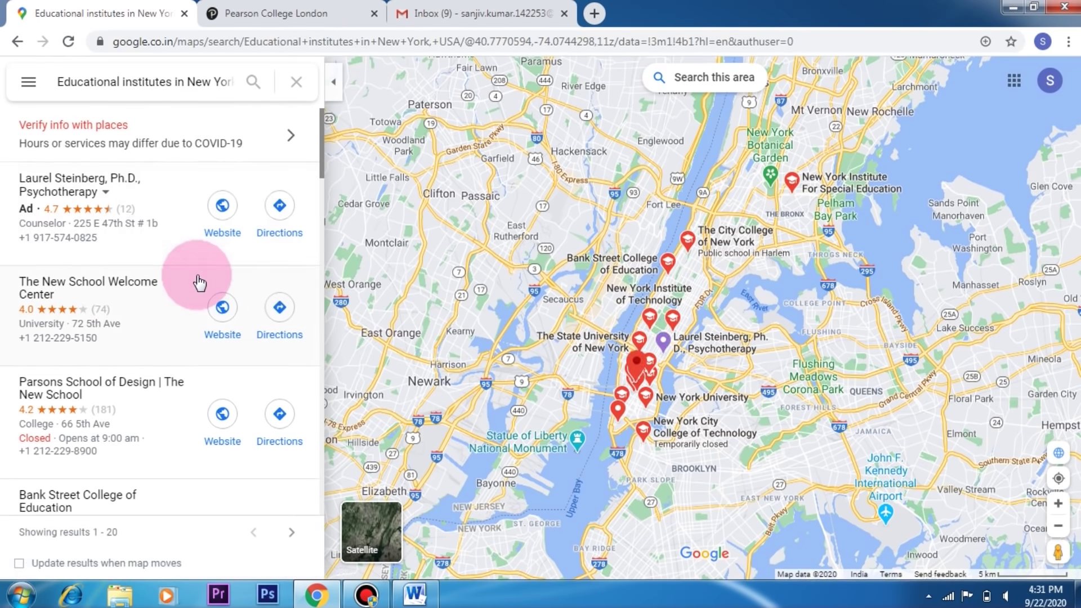
scroll(180, 340, down, 10)
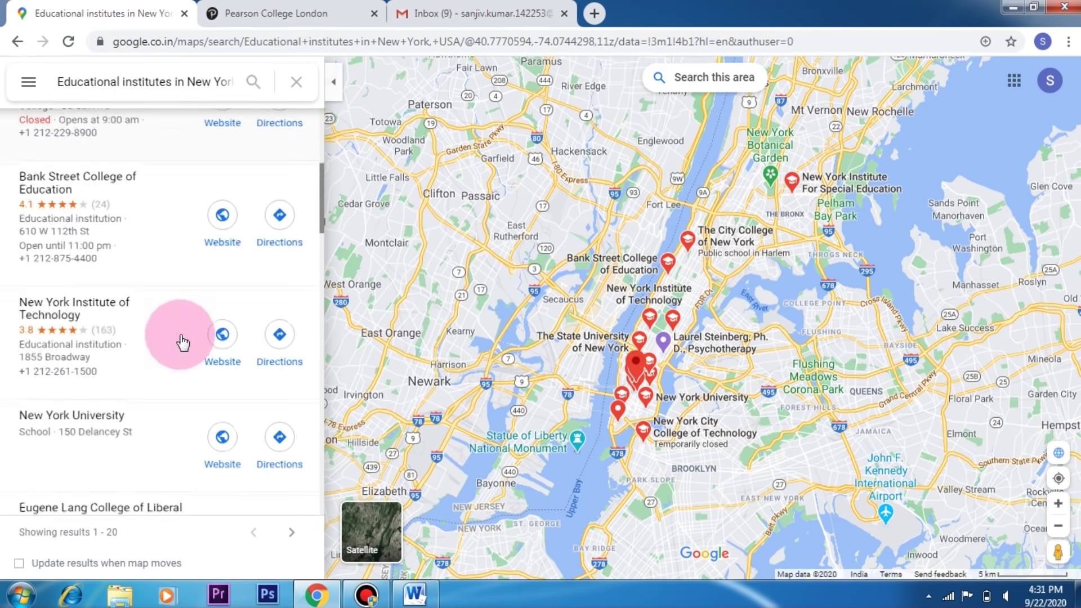
Look through the remaining New York institutes and show the next page of results
scroll(184, 343, down, 15)
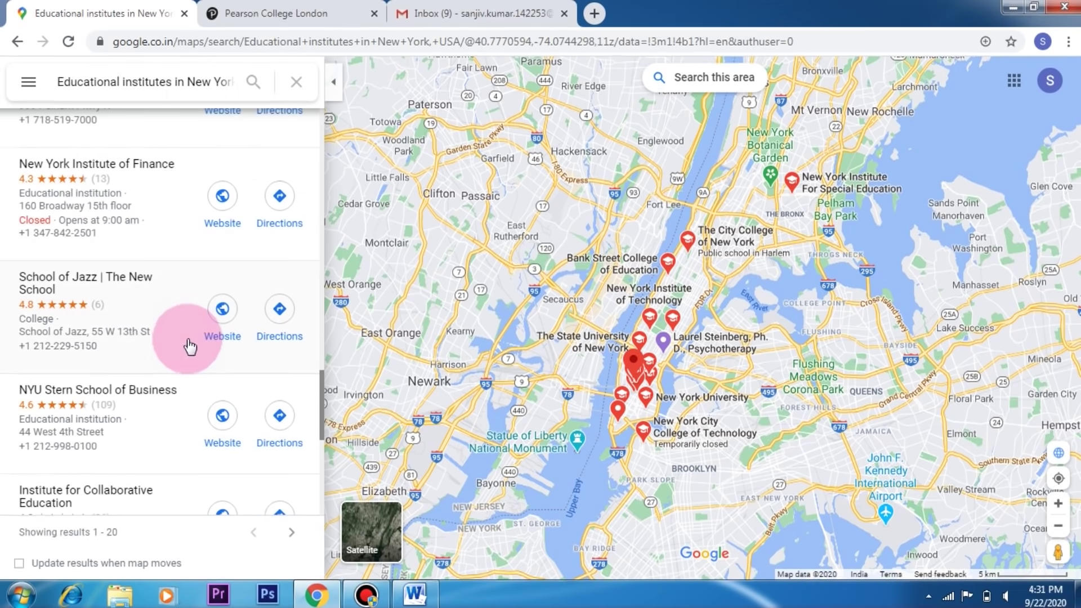
click(292, 533)
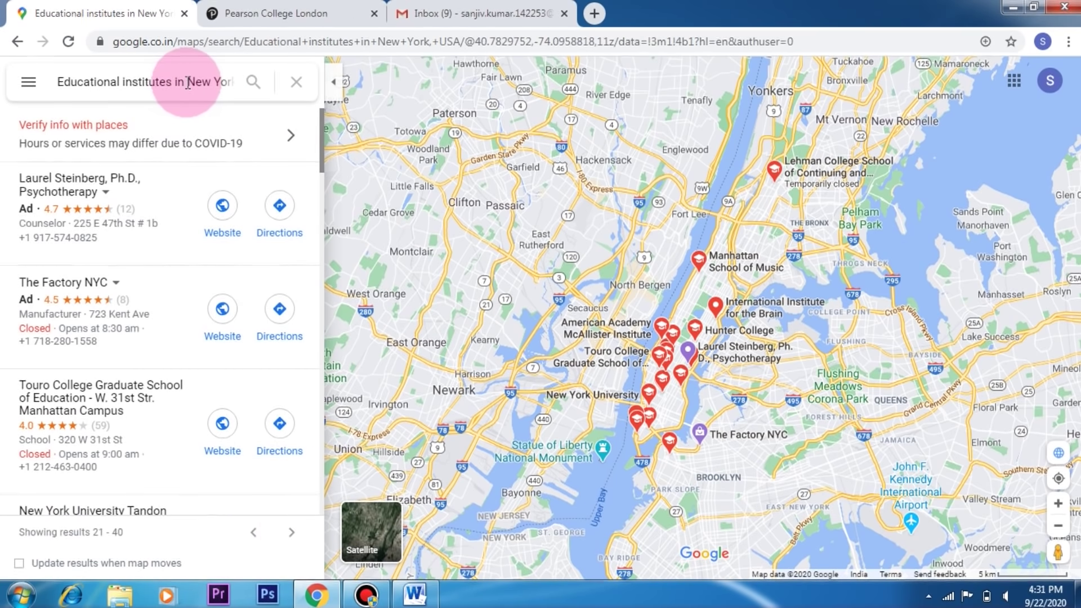
Search Google Maps for "Educational institutes in Paris, France" and look through the listed institutes
drag(186, 82, 288, 64)
text(P)
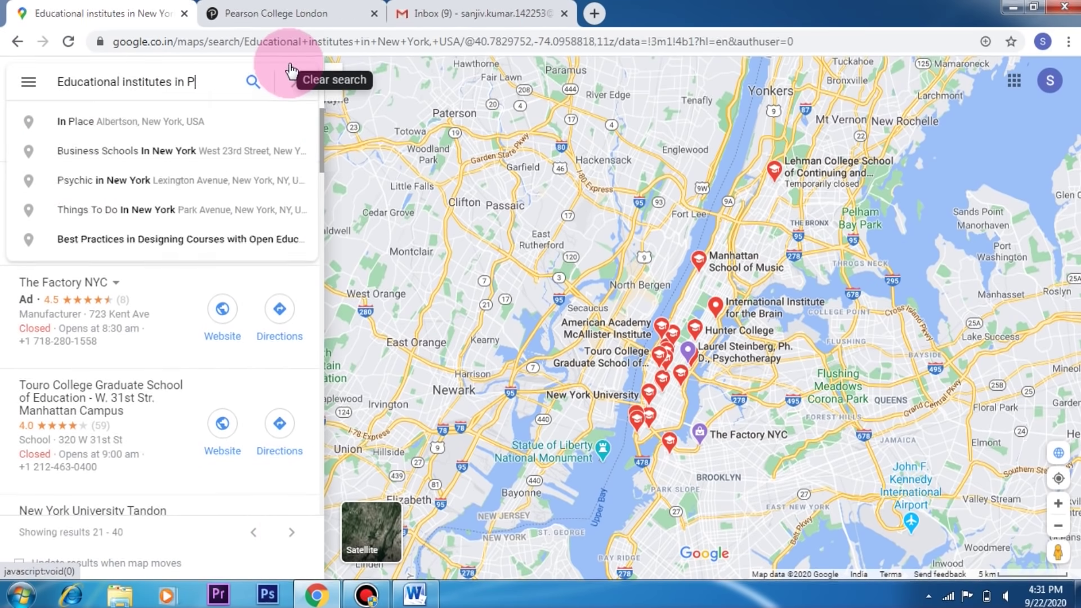
text(aris, F)
click(107, 121)
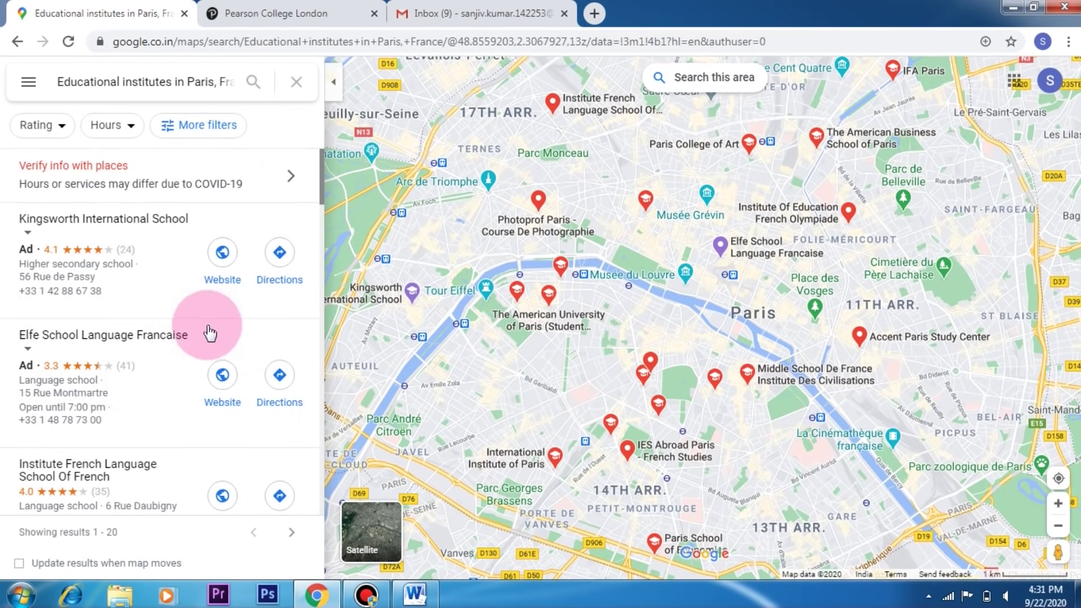
scroll(161, 381, down, 15)
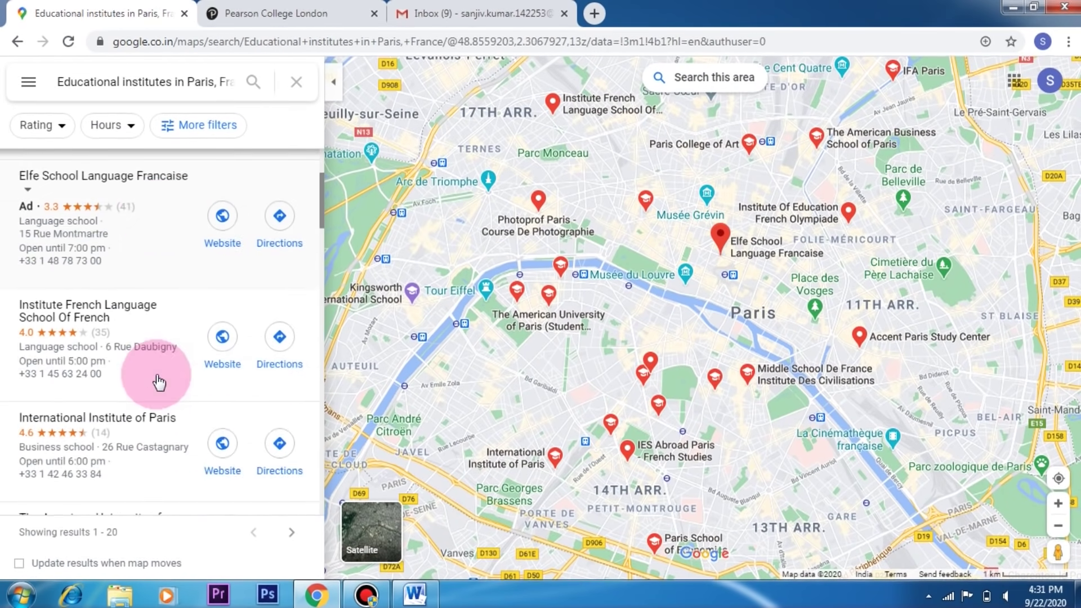
scroll(165, 383, down, 5)
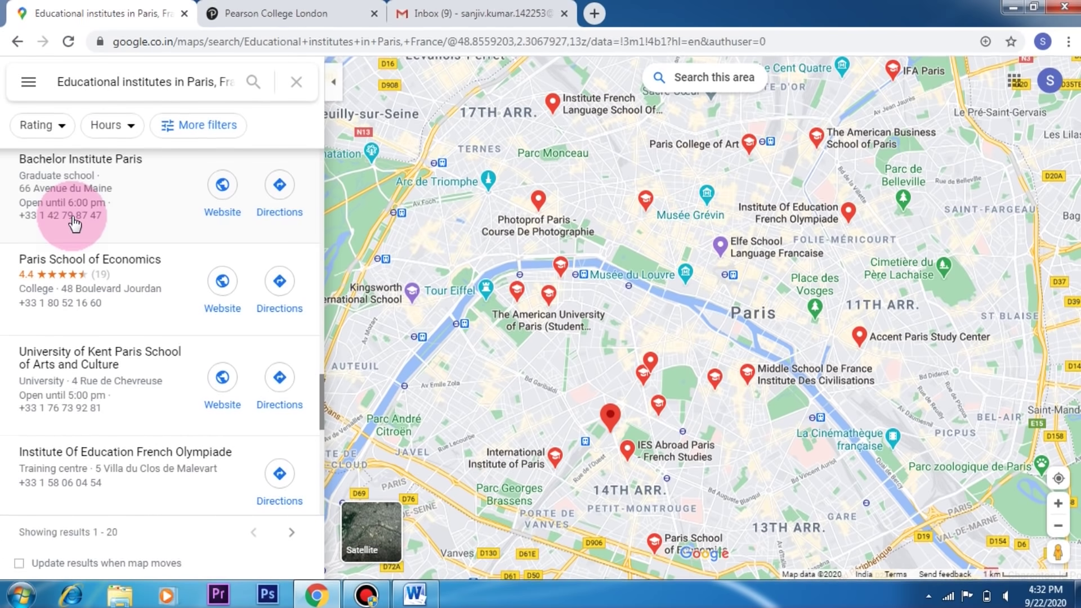
scroll(73, 223, down, 7)
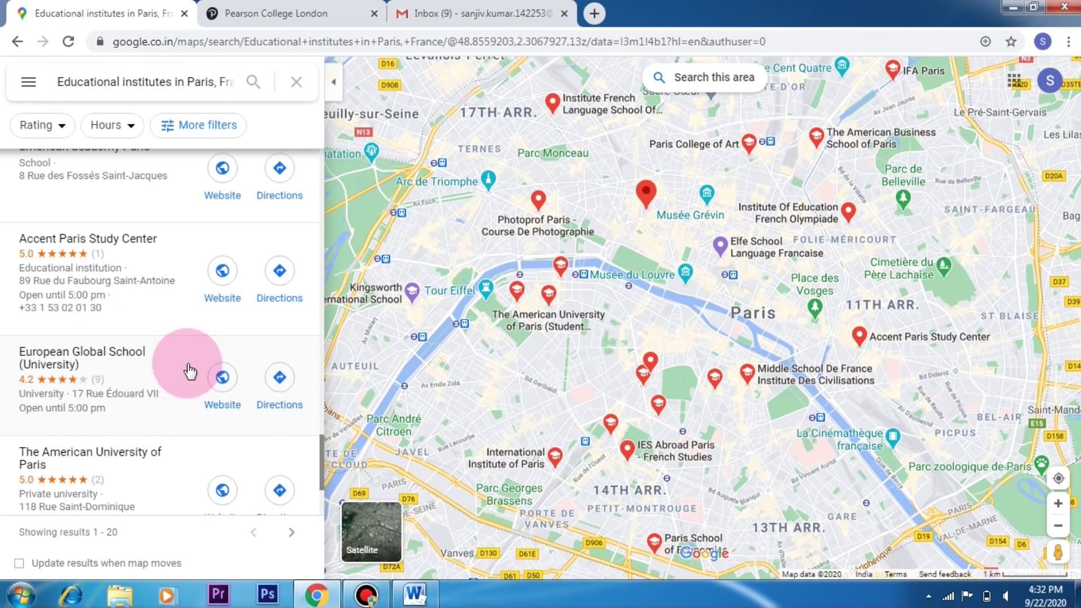
scroll(190, 371, up, 4)
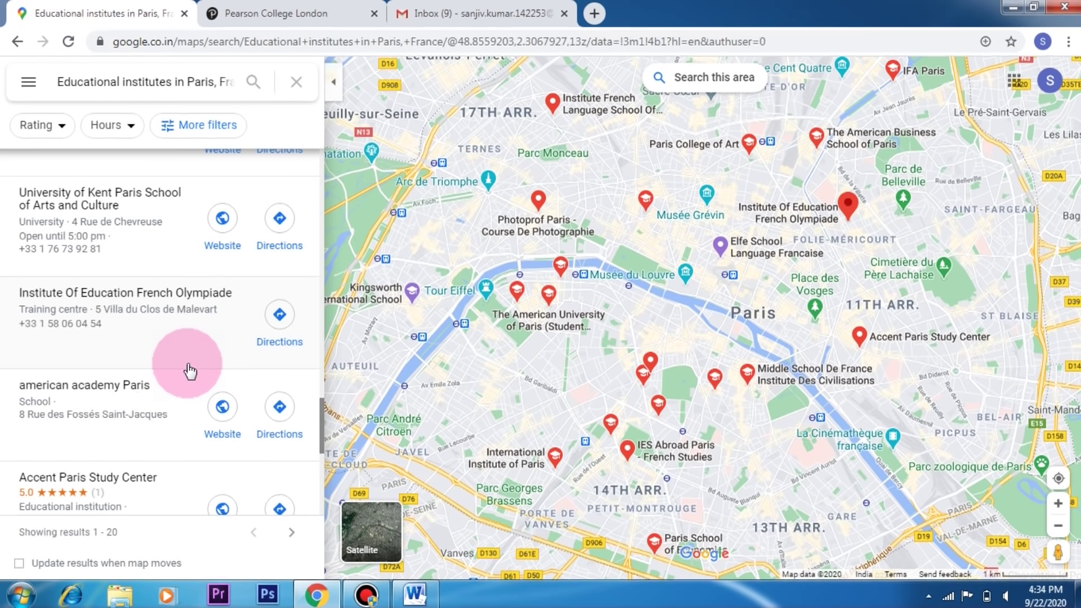
scroll(190, 372, up, 4)
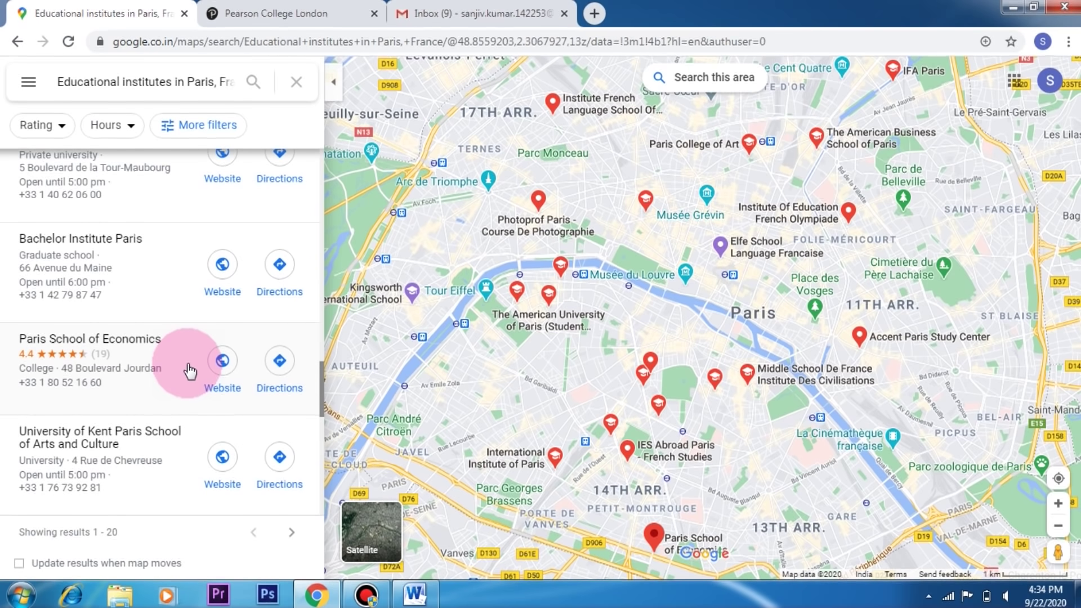
scroll(190, 371, up, 3)
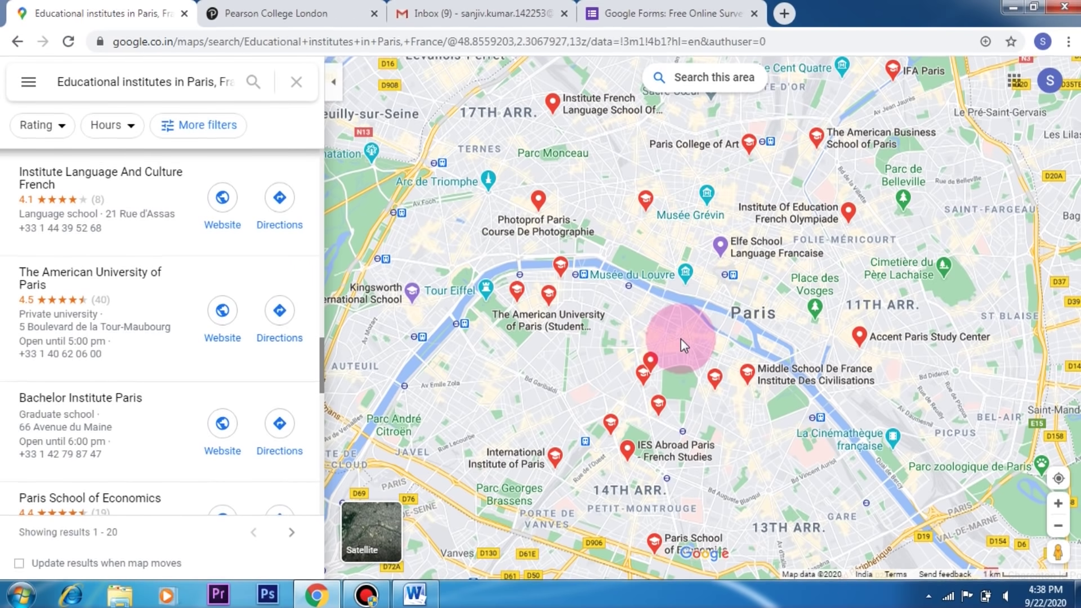
Switch to Google Forms and create a new blank form
click(683, 17)
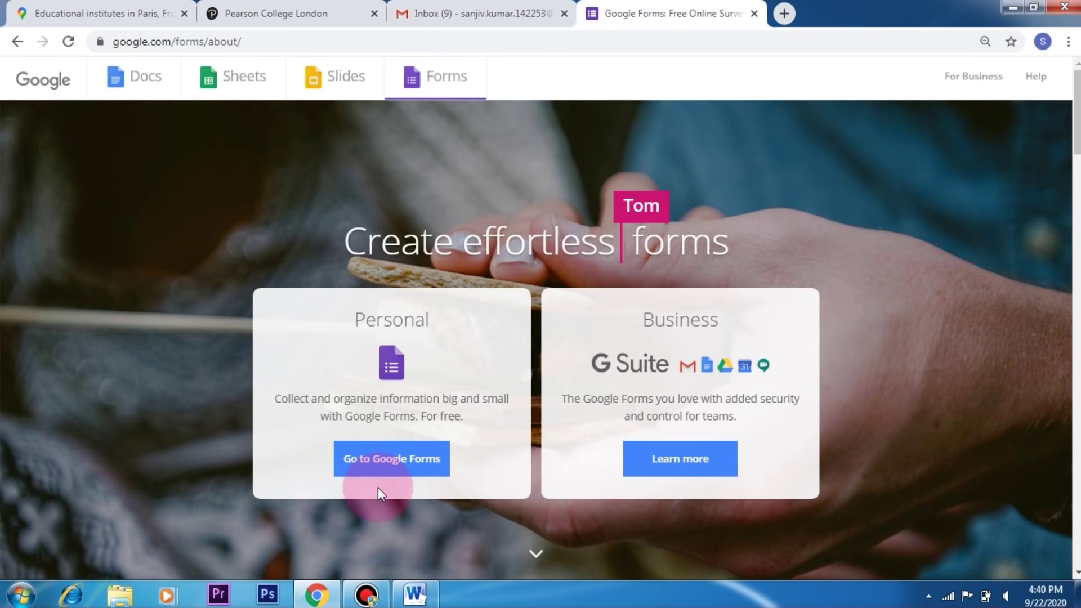
click(434, 465)
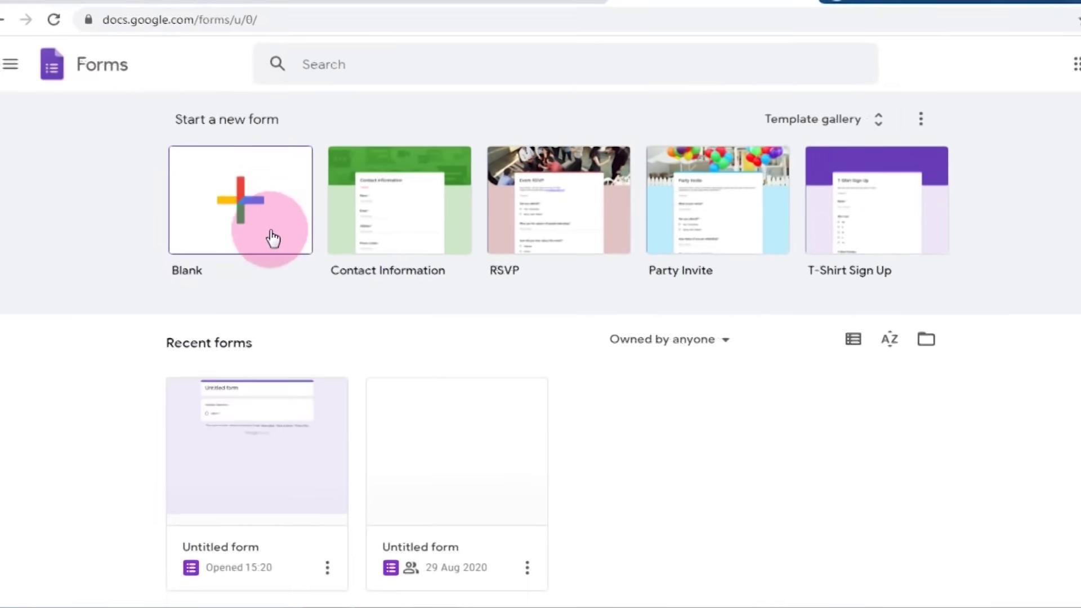
click(273, 239)
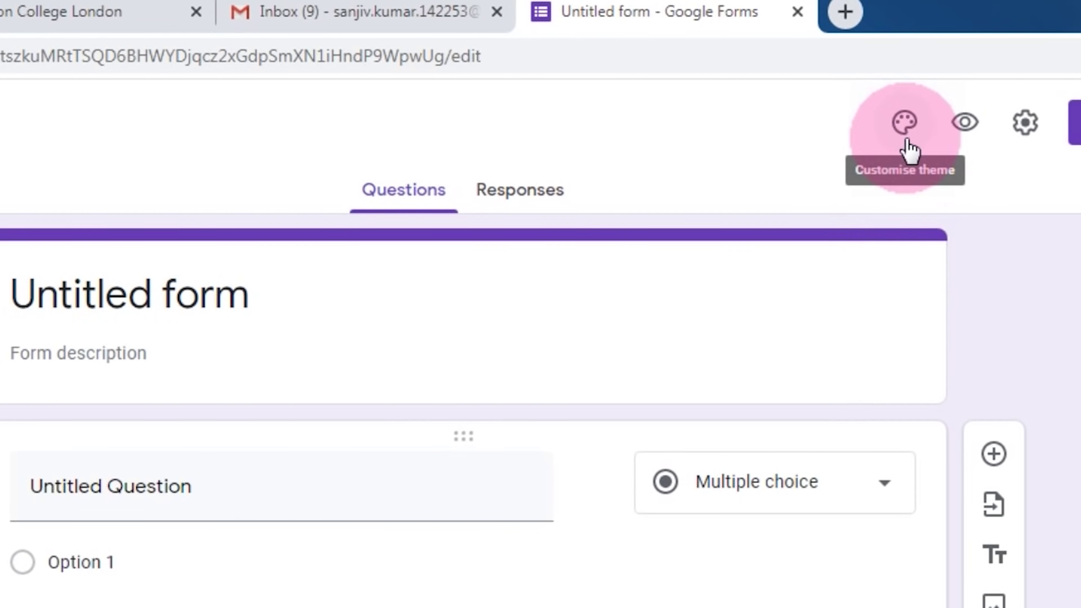
Add the laboratory glassware illustration from the Work and School themes as the form's header image
click(905, 122)
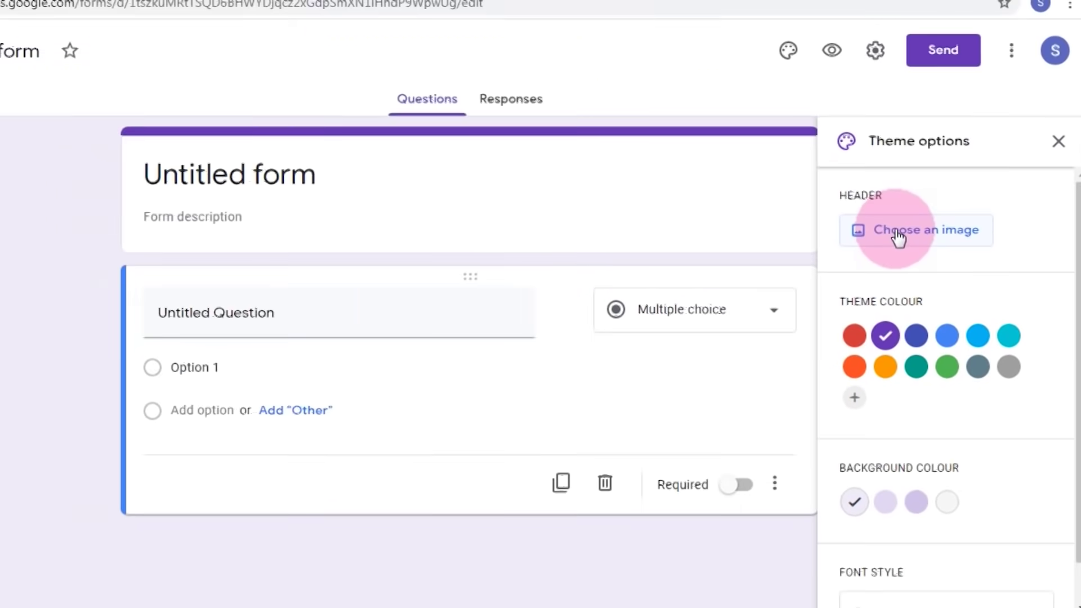
click(852, 217)
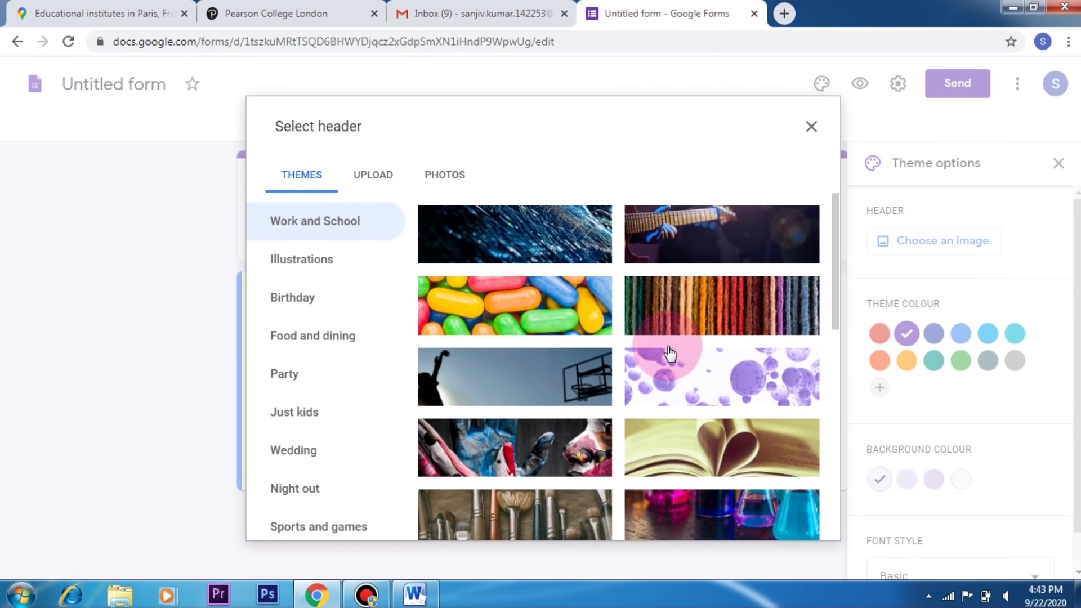
scroll(670, 353, down, 1)
scroll(669, 353, down, 3)
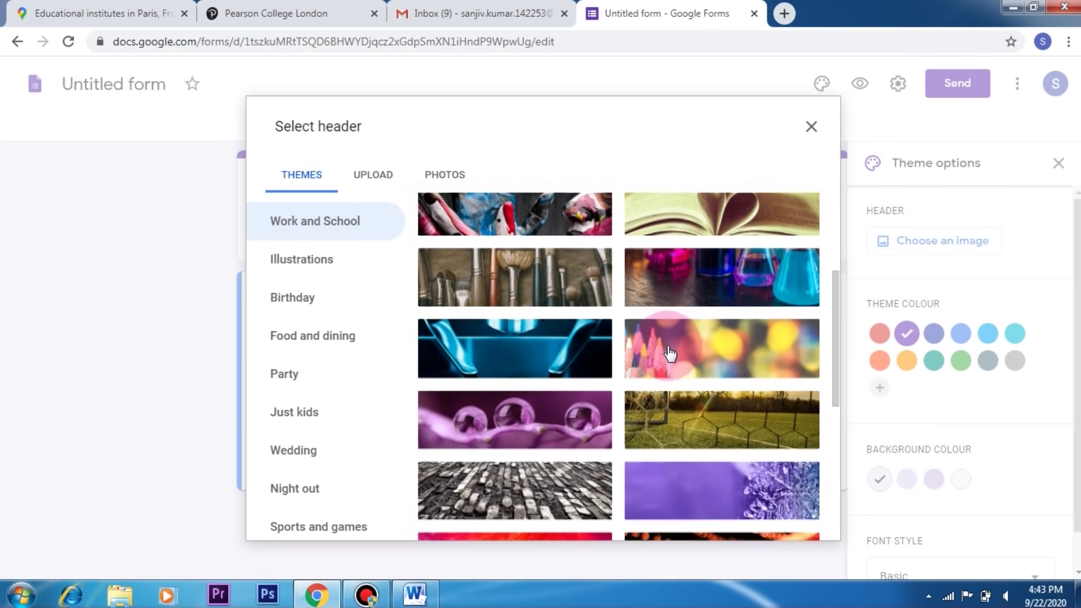
scroll(670, 353, down, 6)
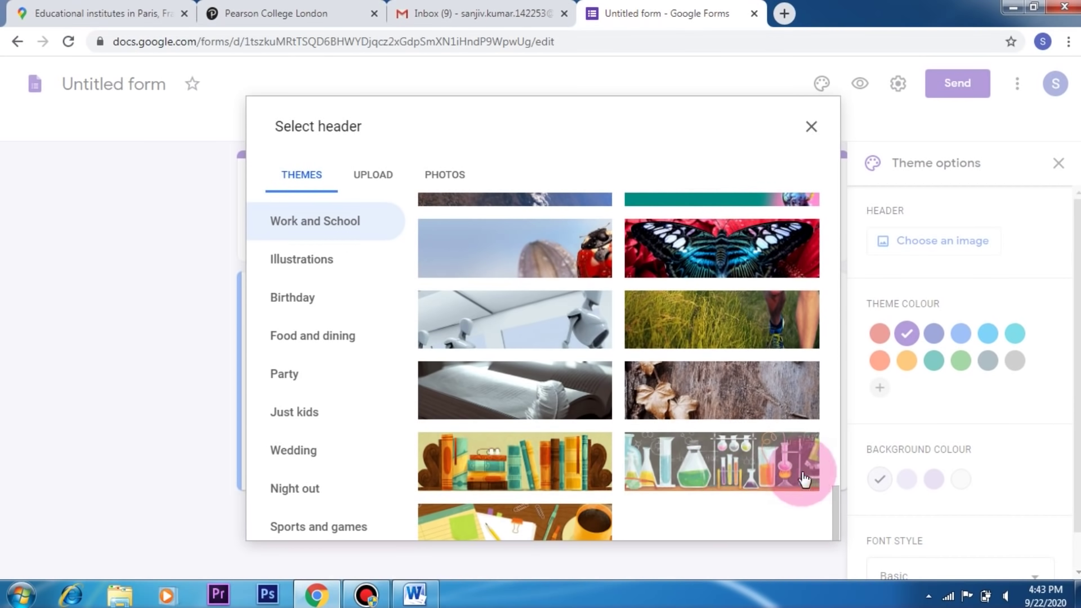
click(710, 472)
click(799, 520)
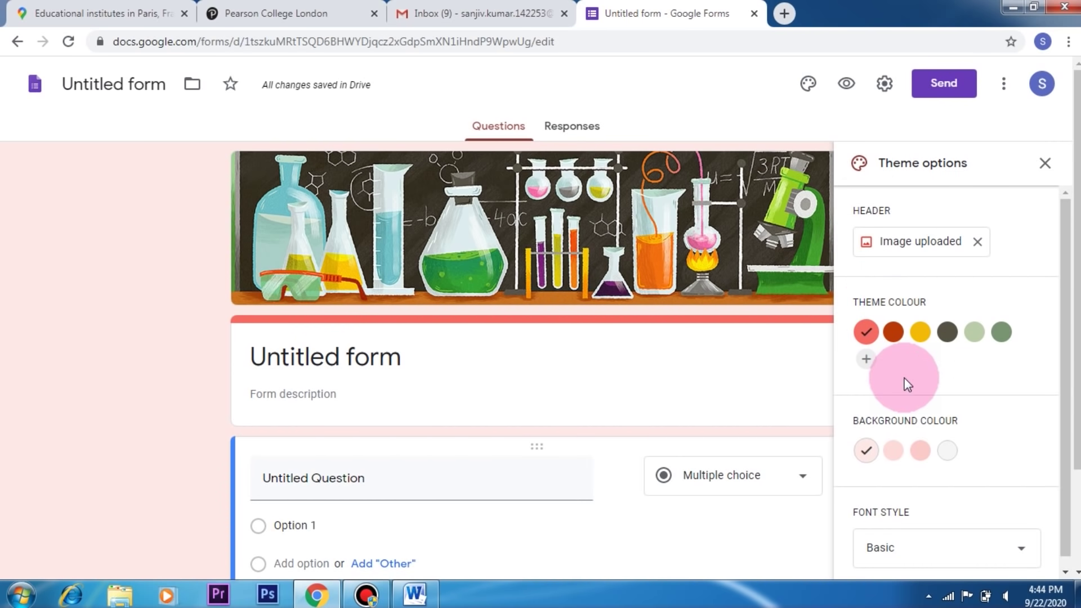
Try the dark green theme colour, and apply a custom blue-violet theme colour #6462cc instead
scroll(906, 385, down, 1)
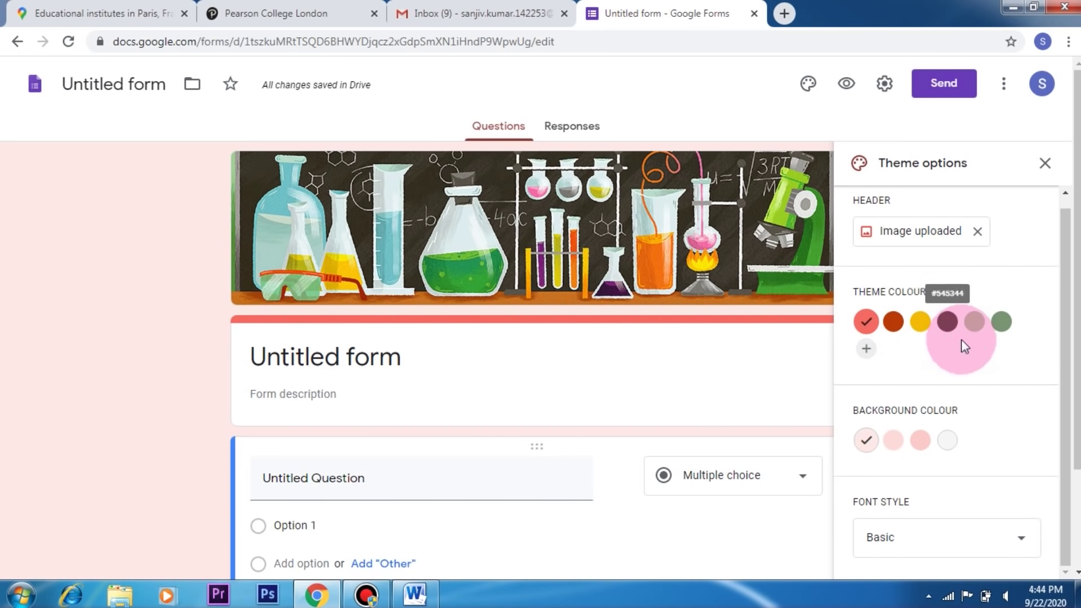
click(1001, 326)
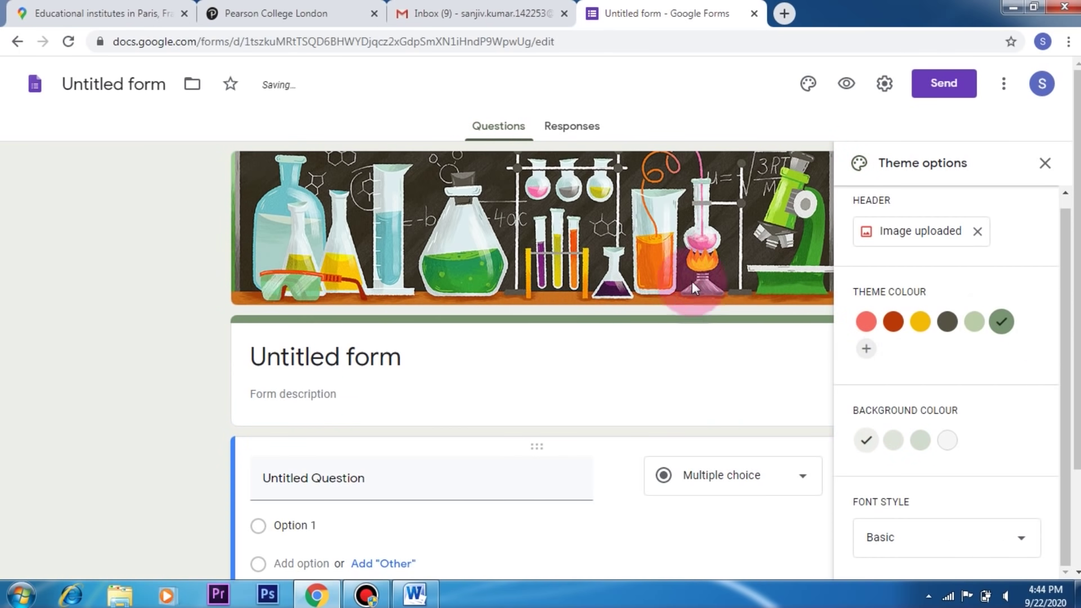
click(866, 349)
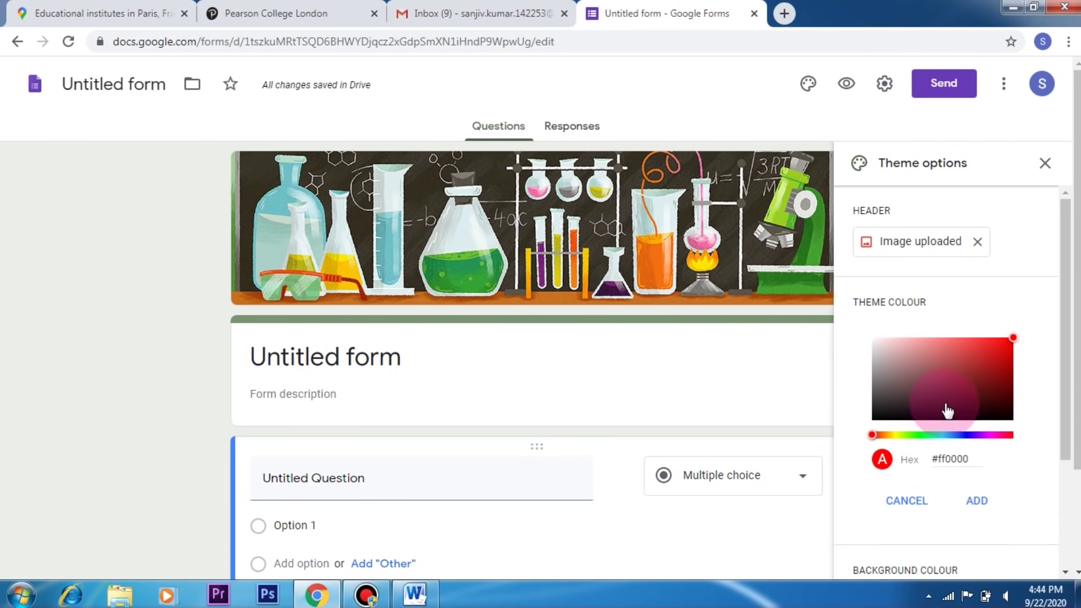
click(917, 436)
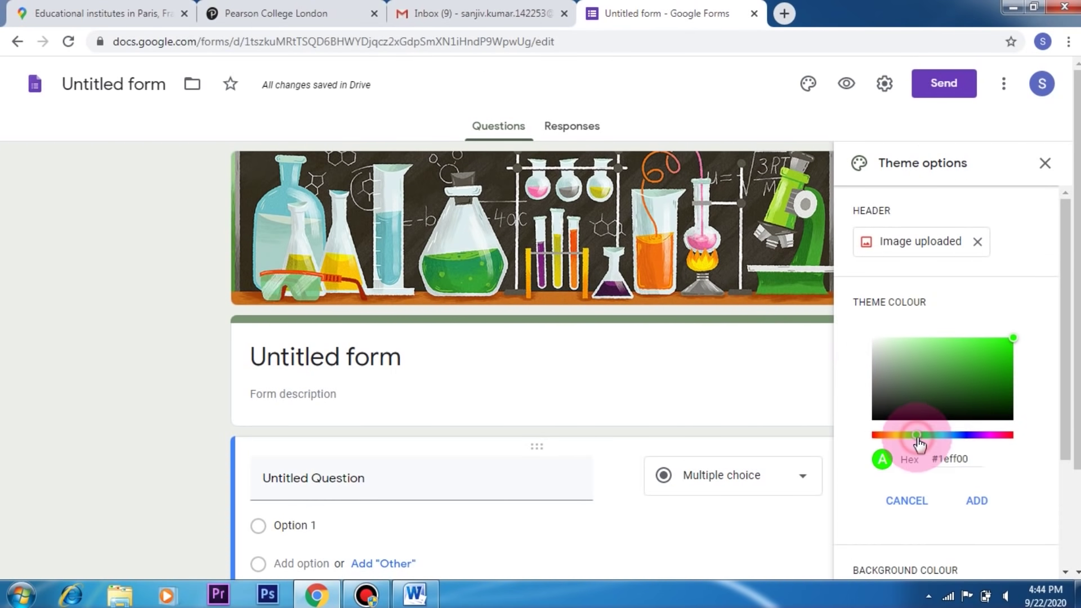
click(1005, 436)
click(993, 368)
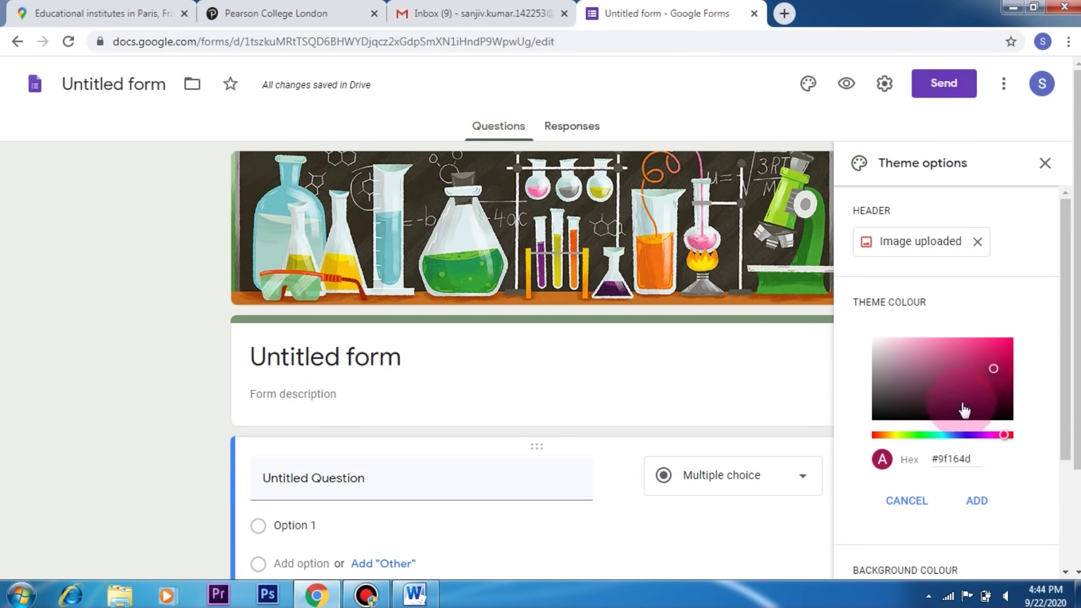
click(921, 436)
click(950, 366)
click(967, 436)
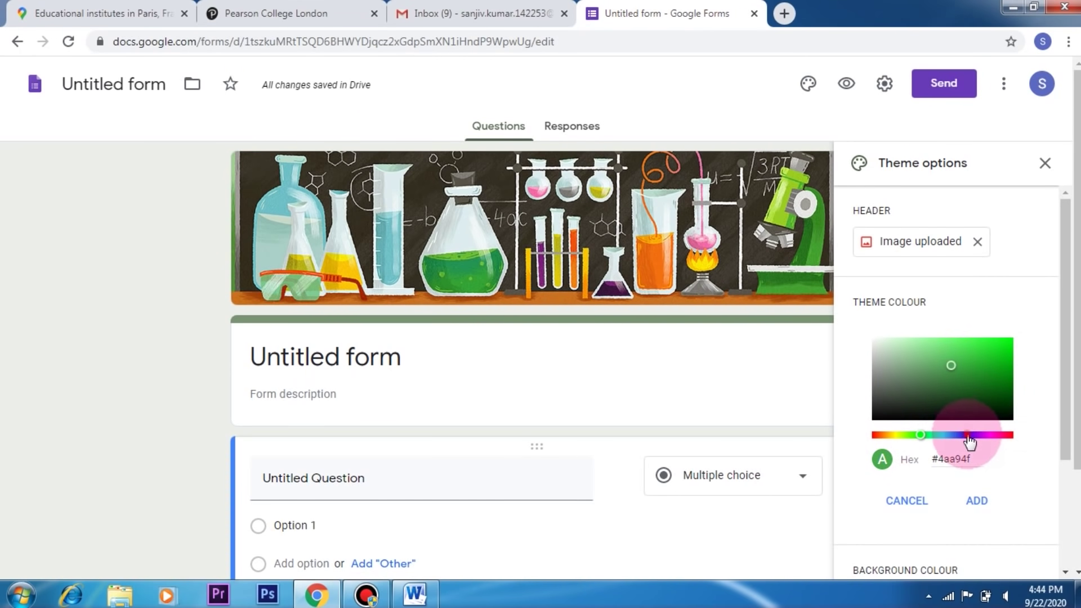
click(987, 364)
click(945, 355)
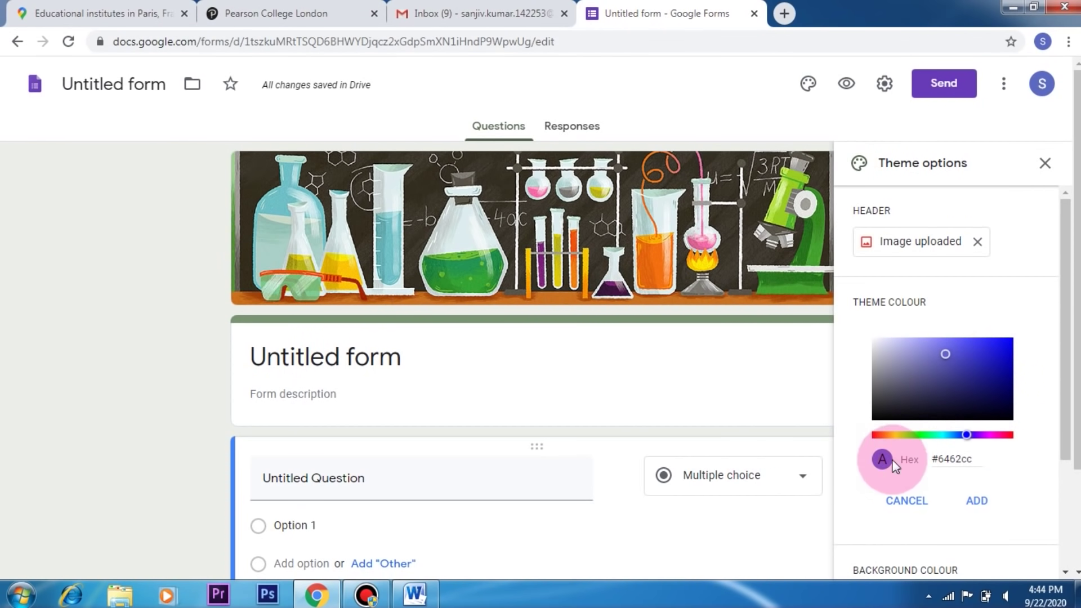
click(900, 491)
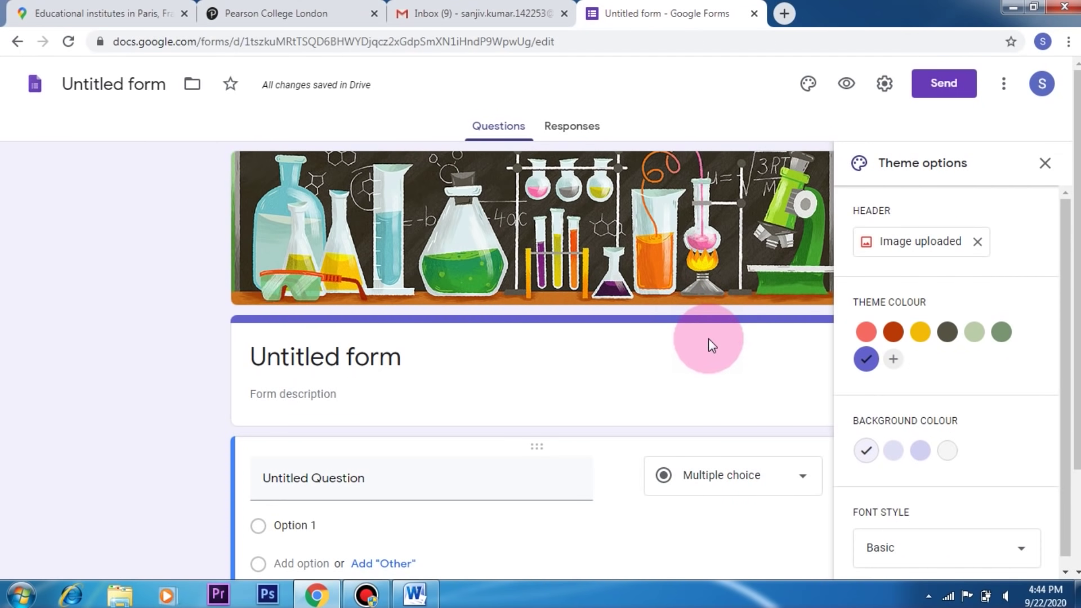
Try the other background colours for the form and return to the lightest violet shade
mouse_move(618, 479)
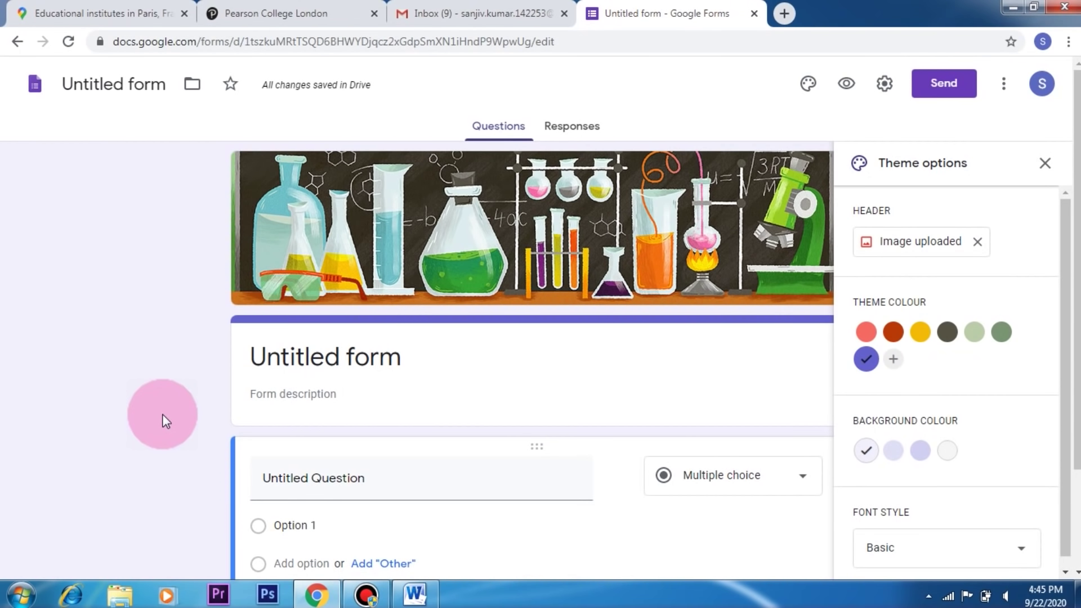
click(922, 456)
click(948, 453)
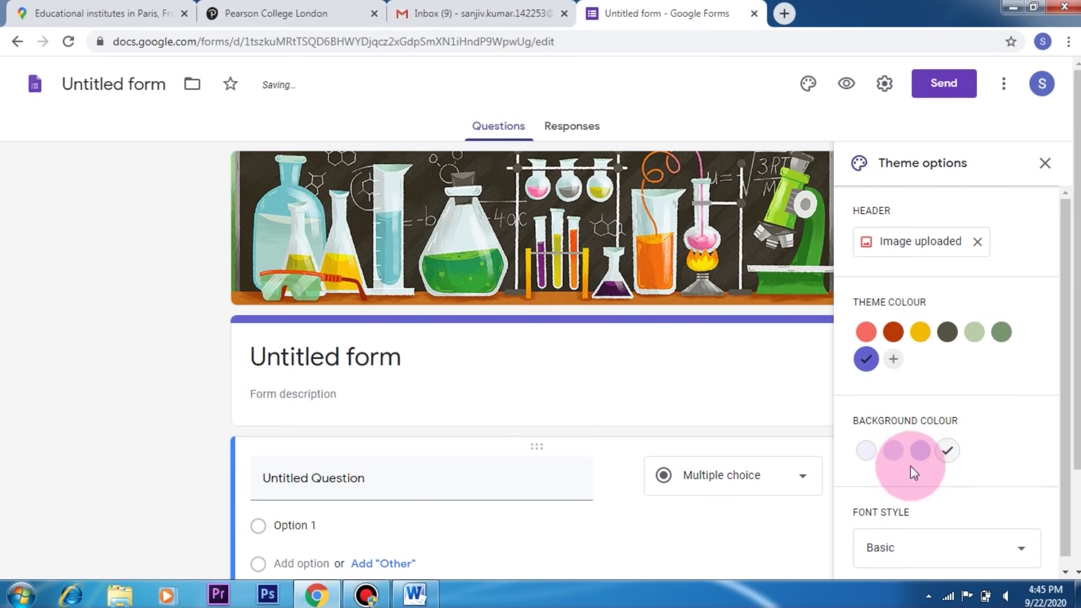
click(893, 450)
click(867, 452)
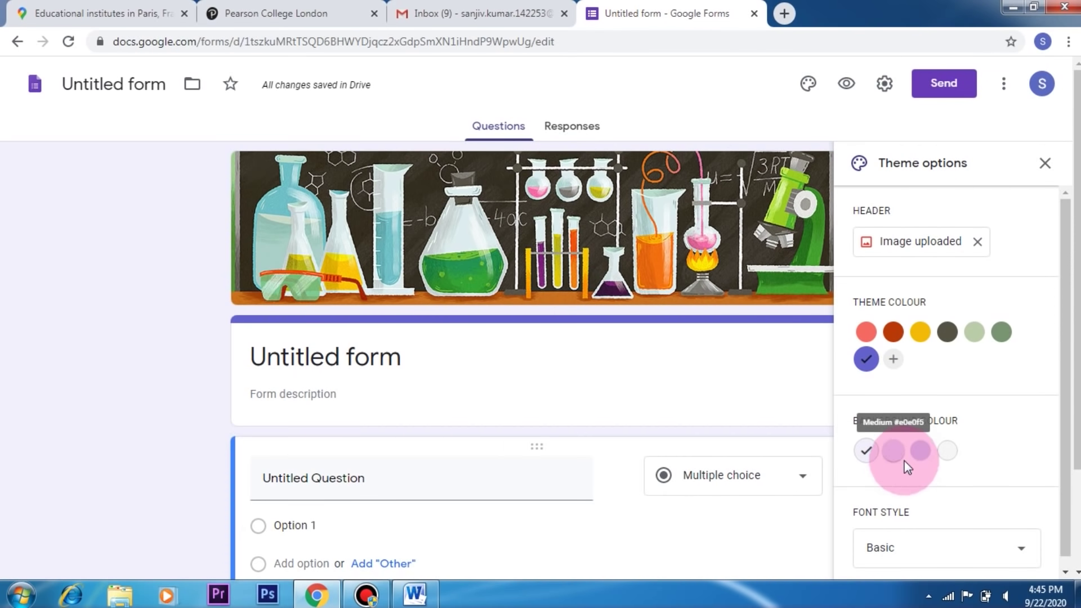
Try the Formal font style on the form and set it back to Basic
scroll(1061, 434, down, 1)
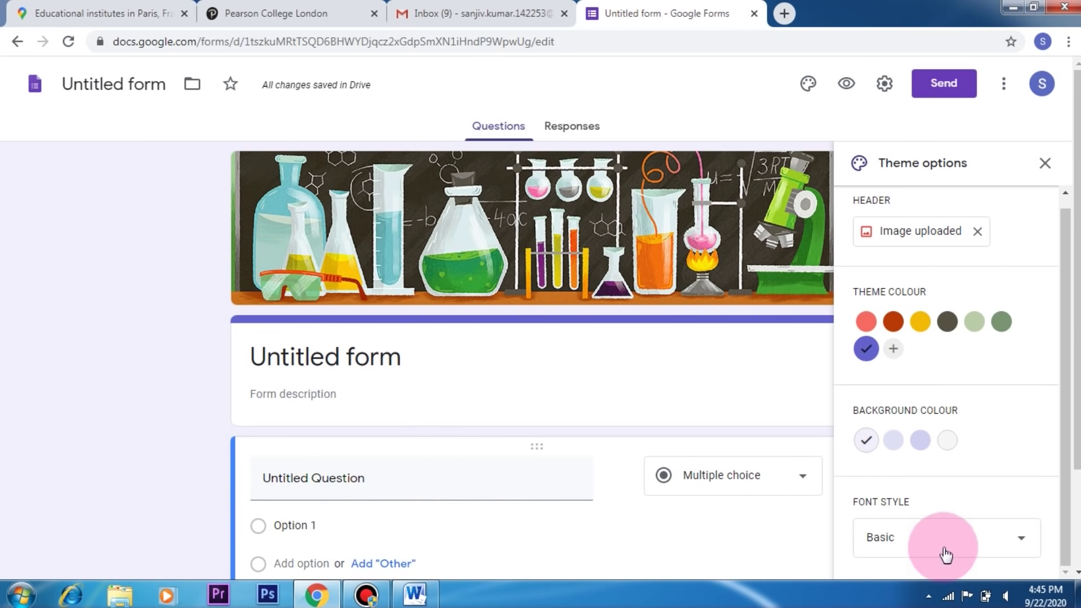
click(1019, 541)
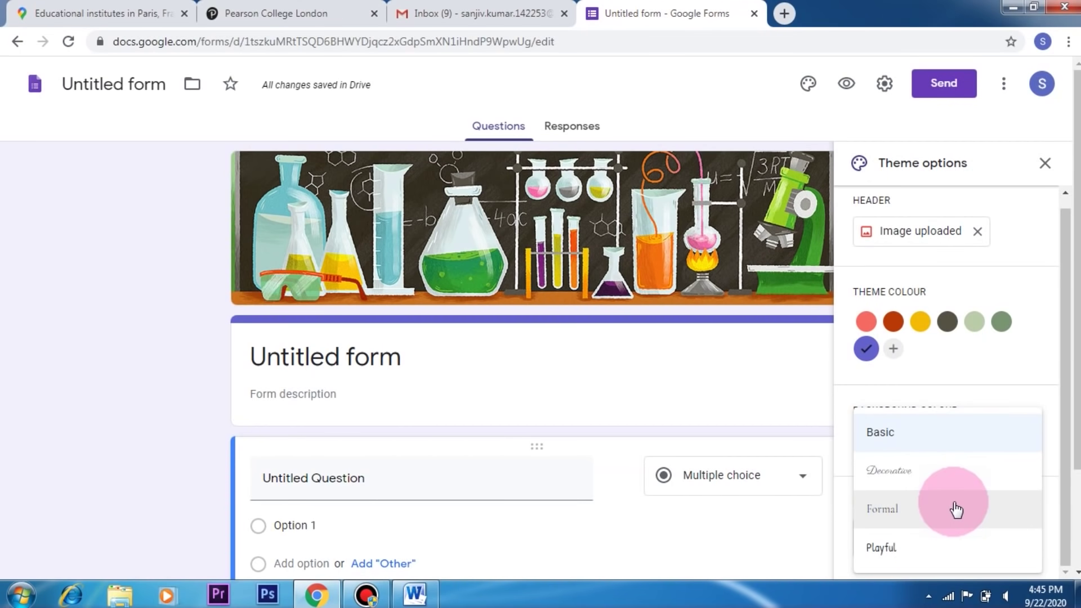
click(955, 510)
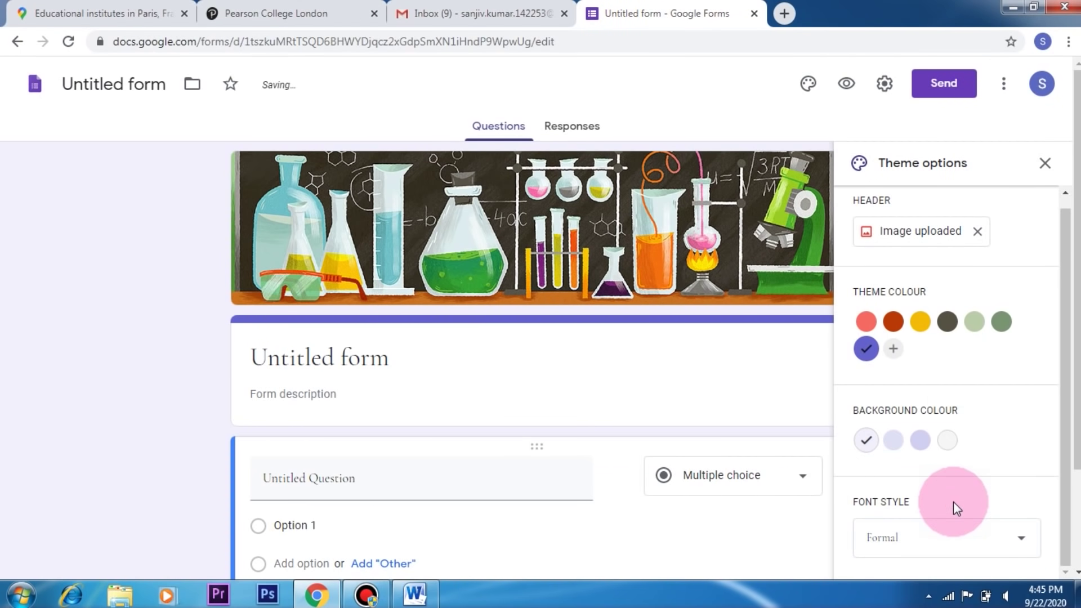
click(1007, 540)
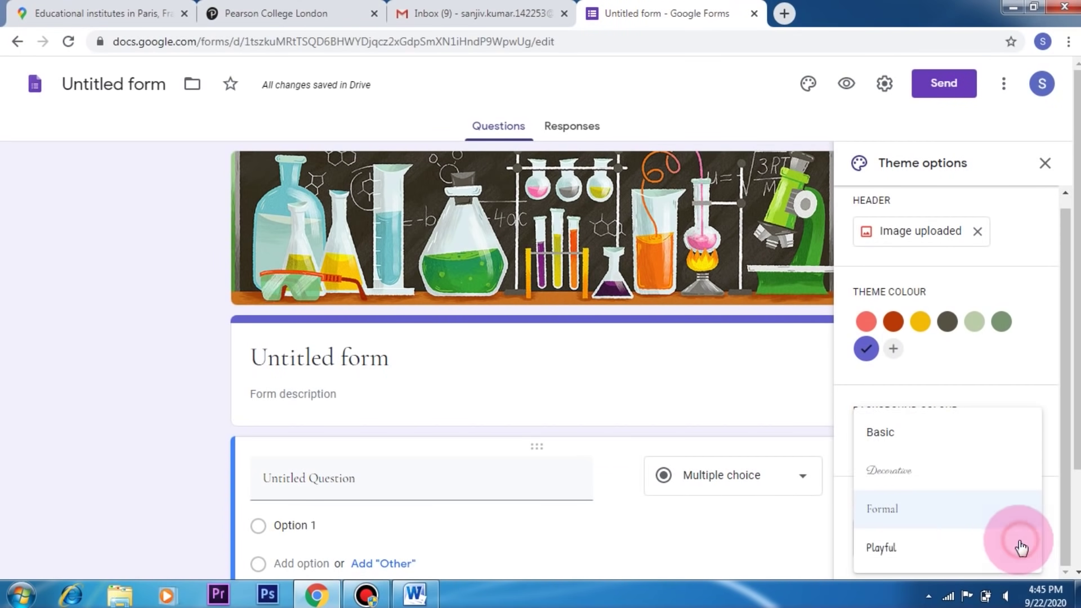
click(888, 444)
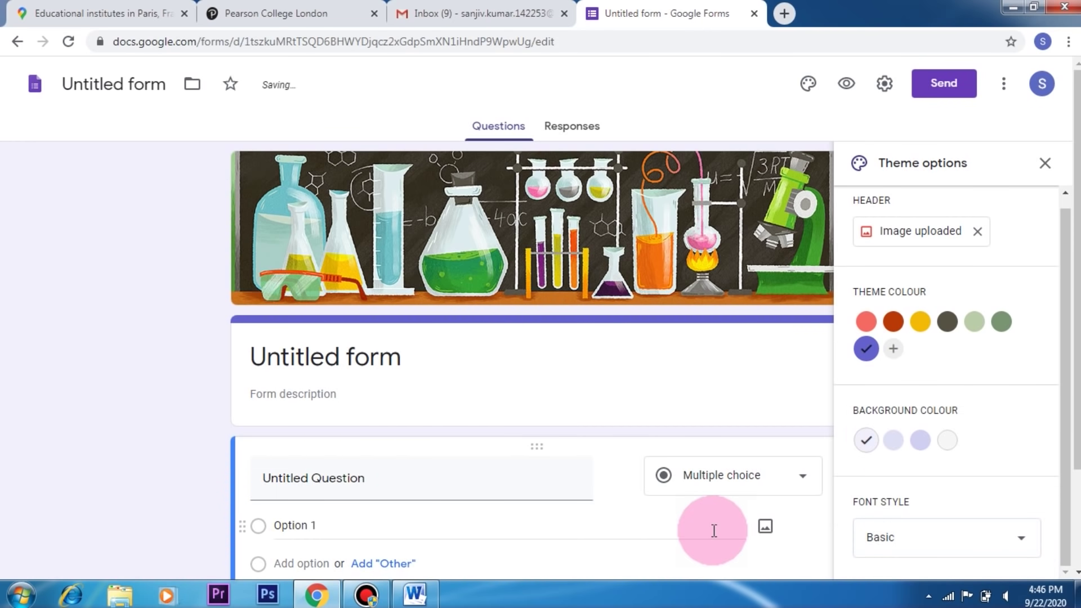
Set the form's font style to Playful
click(981, 550)
click(887, 551)
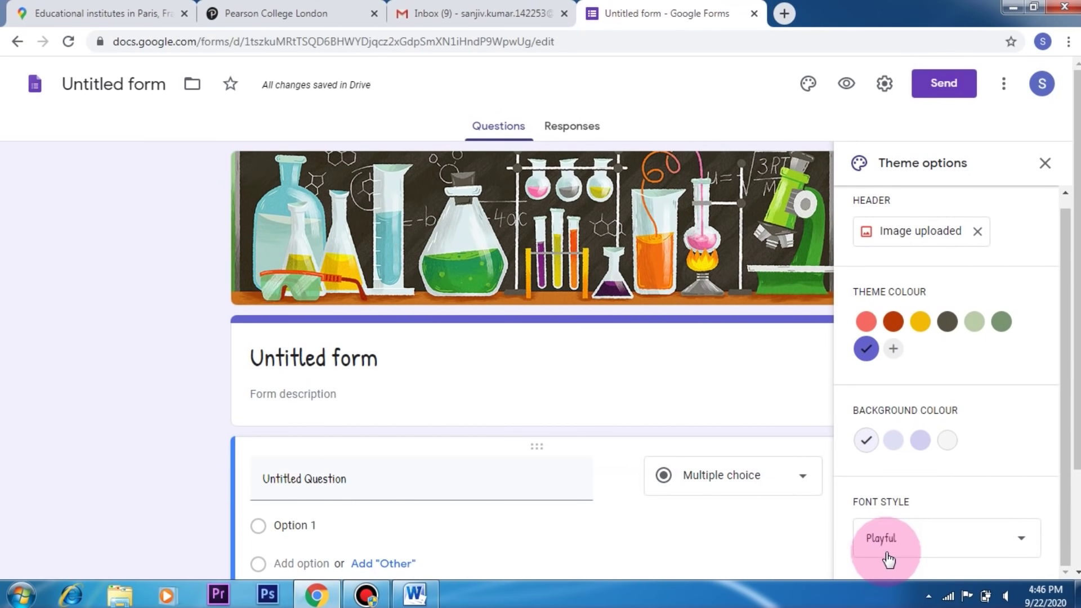
Set the form's font style back to Basic and close the theme options
click(1020, 539)
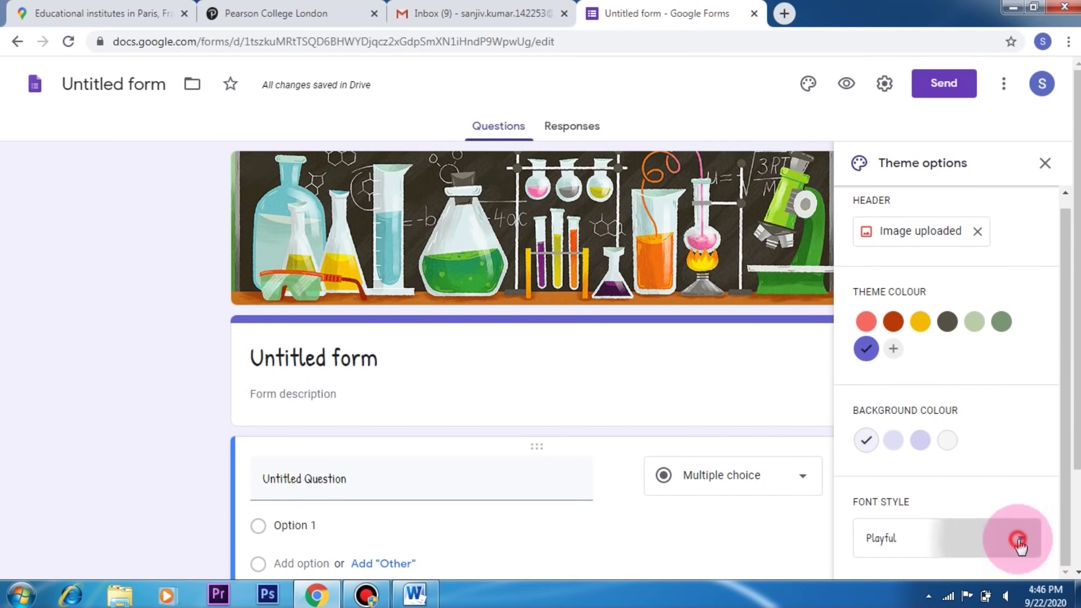
click(902, 439)
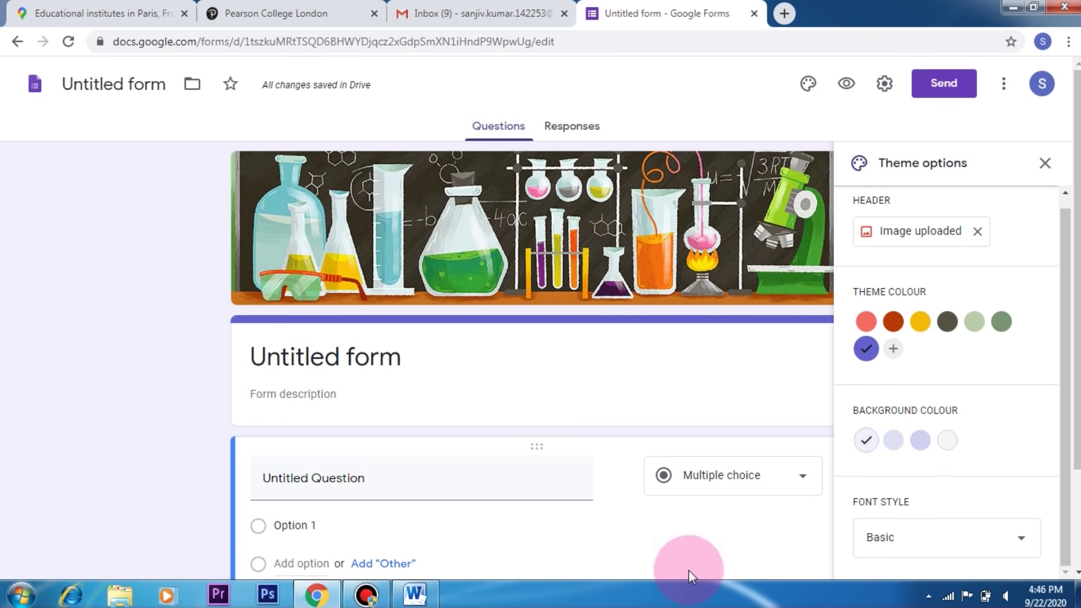
click(1043, 167)
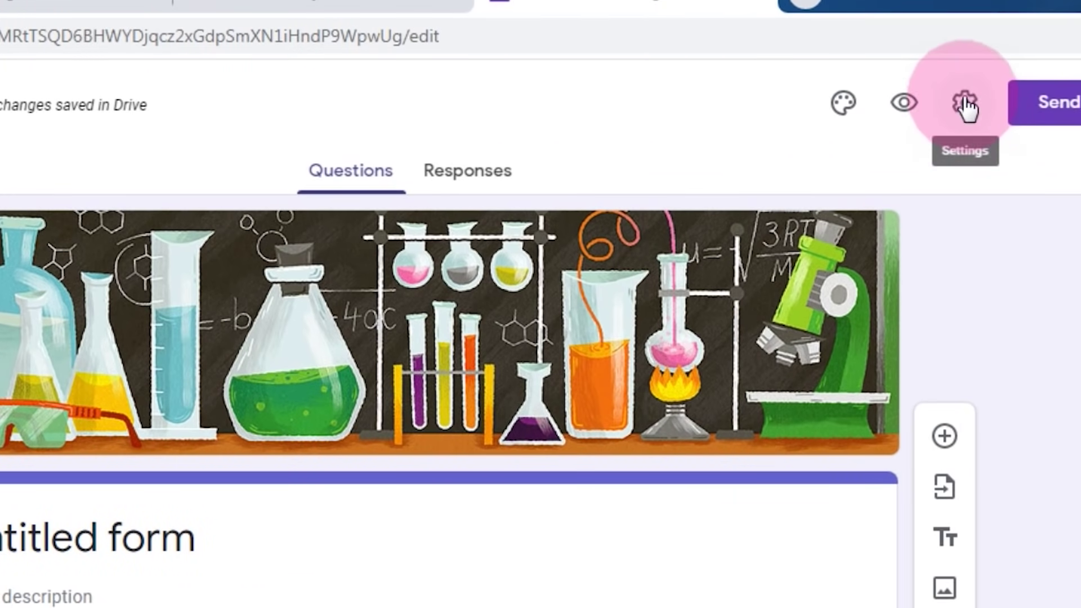
In the form settings, enable Collect email addresses, See summary charts and text responses, and Show progress bar
click(966, 106)
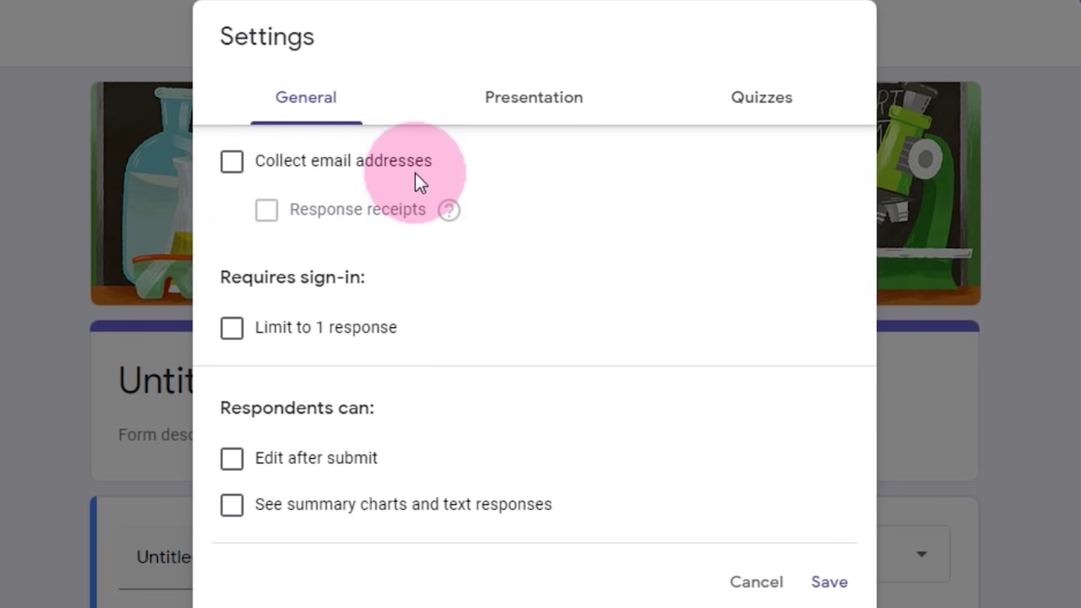
click(232, 168)
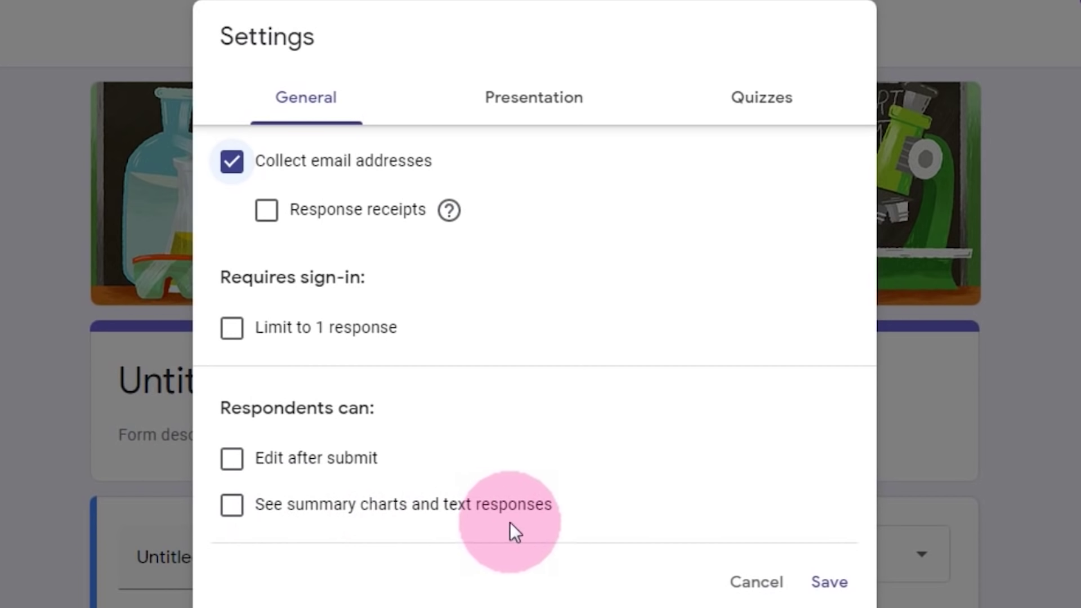
click(228, 505)
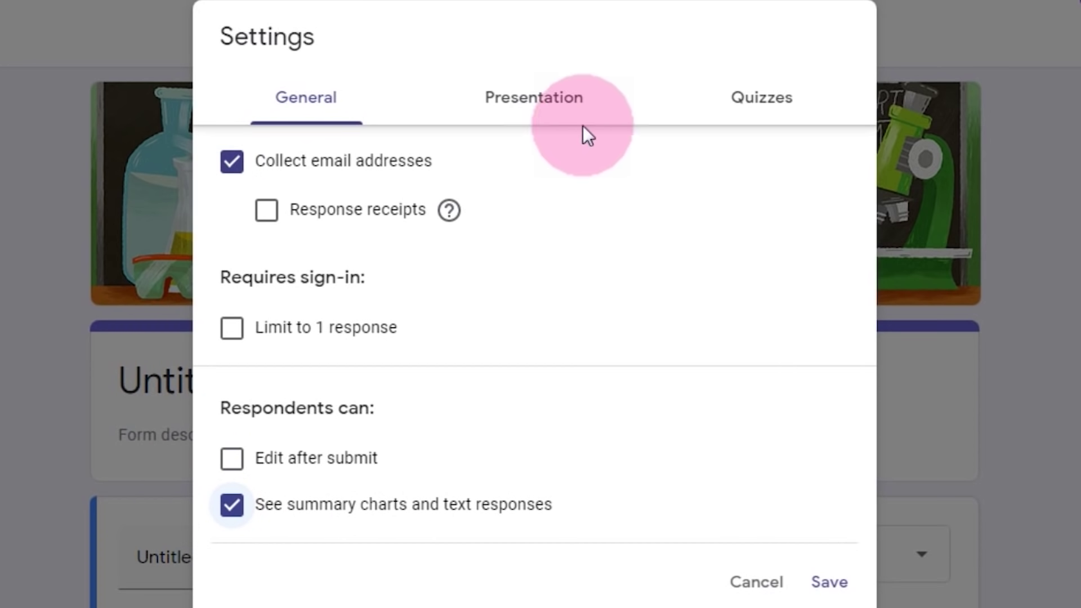
click(559, 104)
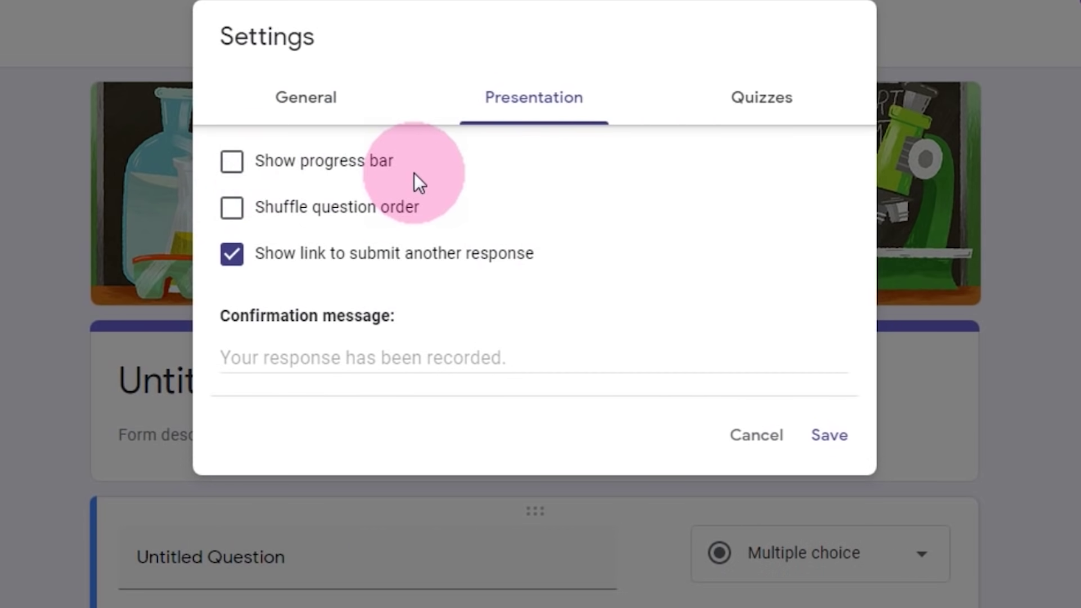
click(237, 169)
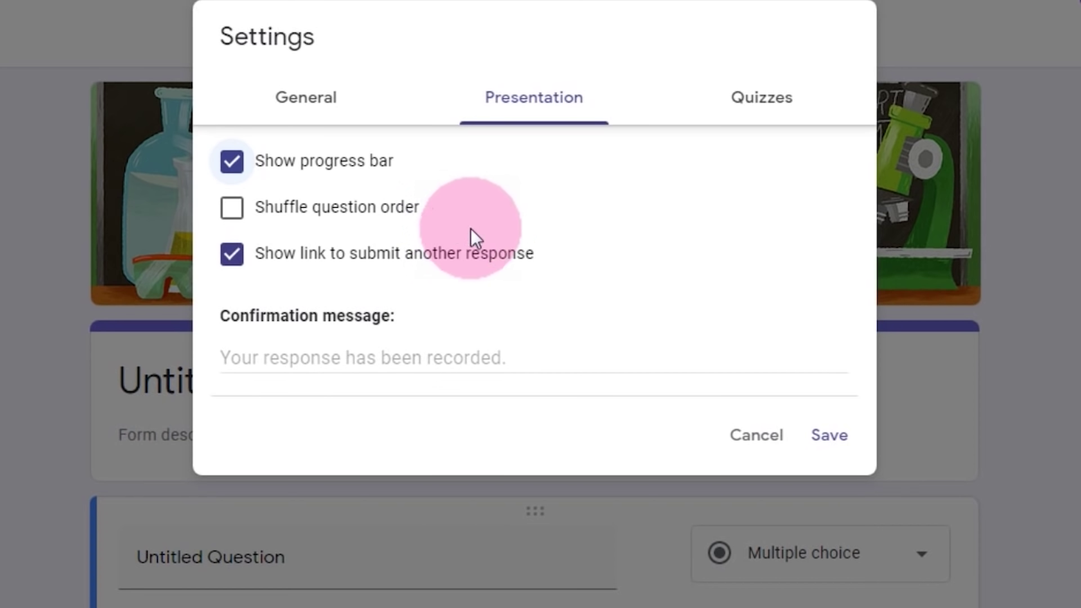
Make the form a quiz with marks released later, after manual review, and save the settings
click(781, 102)
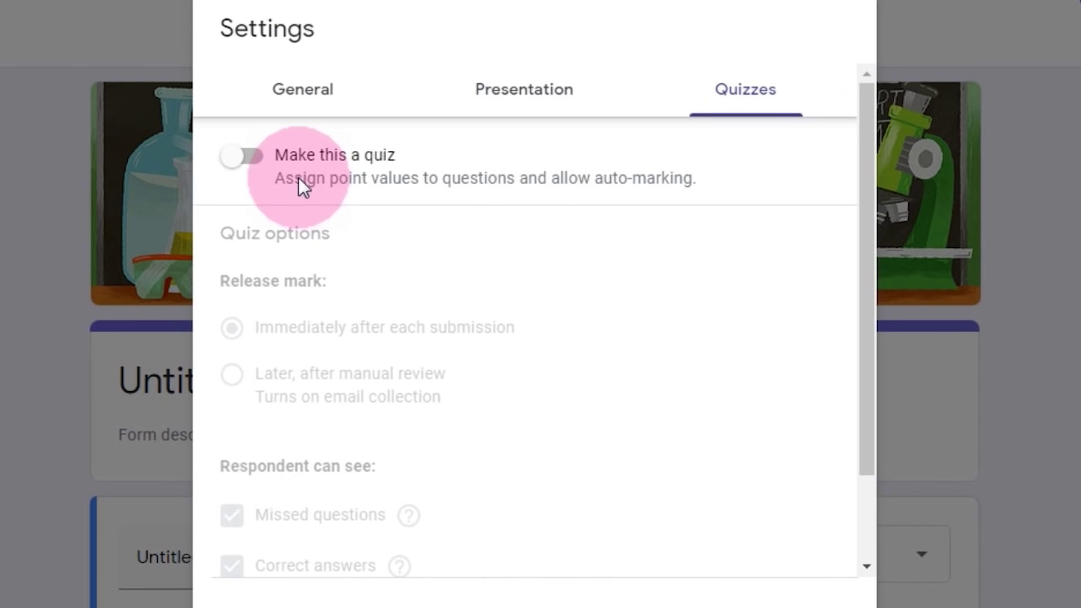
click(252, 159)
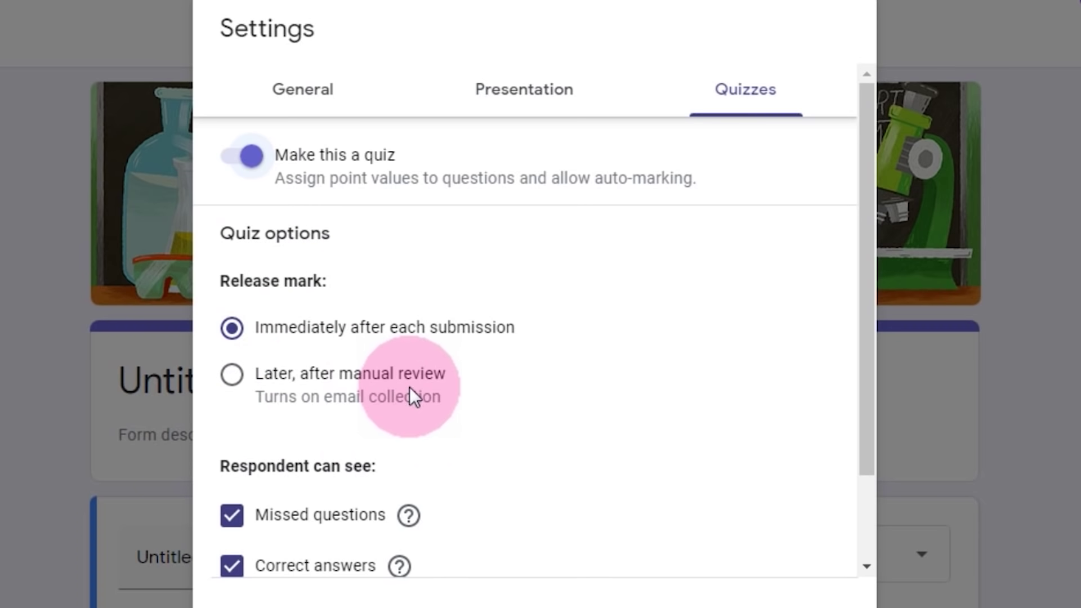
click(233, 376)
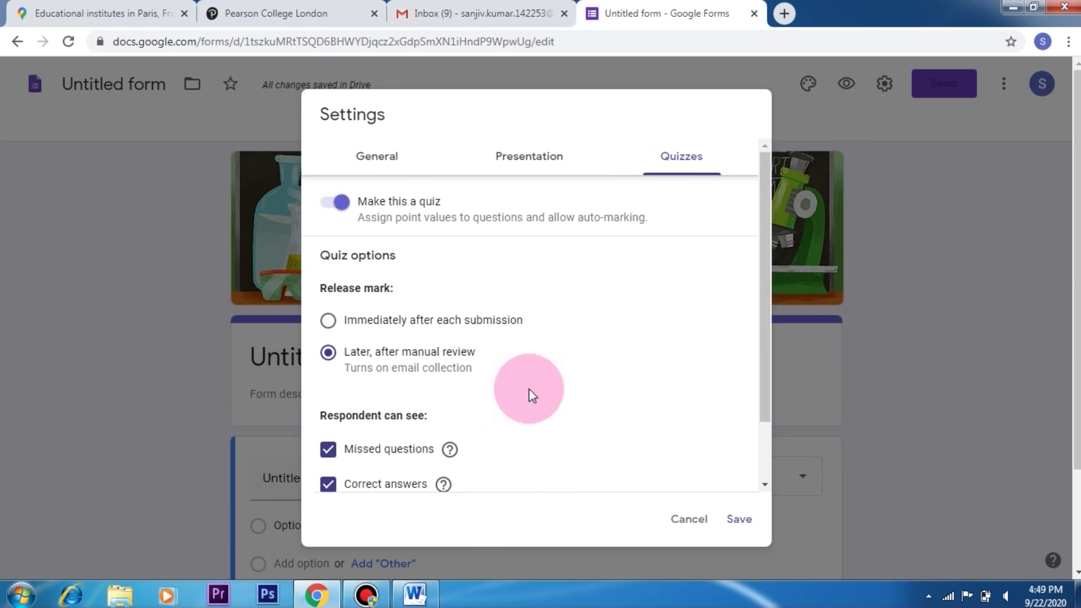
scroll(642, 472, down, 2)
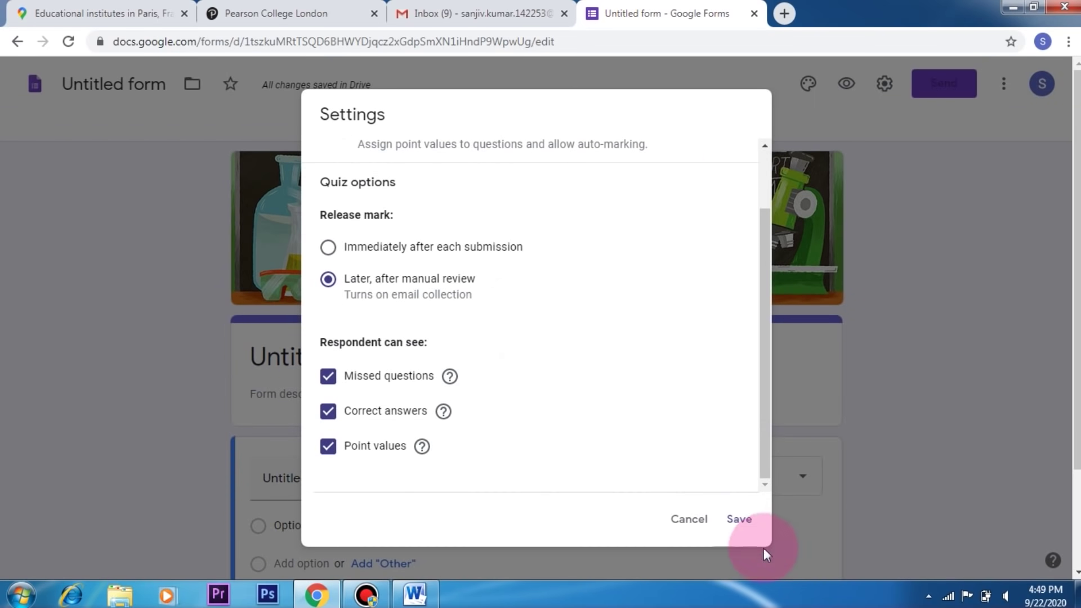
click(742, 519)
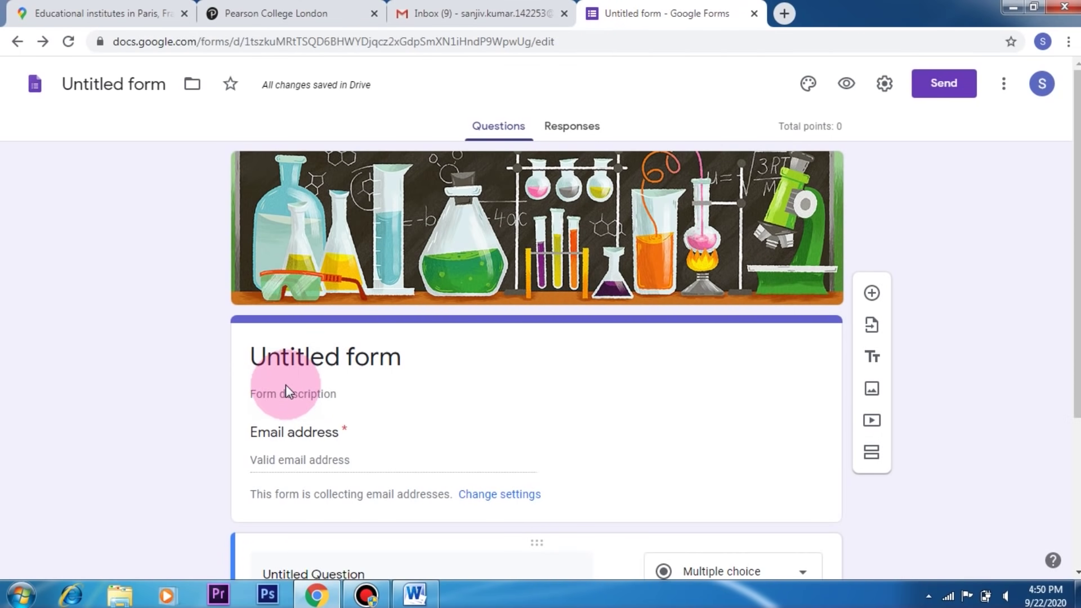
Title the form "General Knowledge" and give it the description "Fill all details correctly"
click(273, 353)
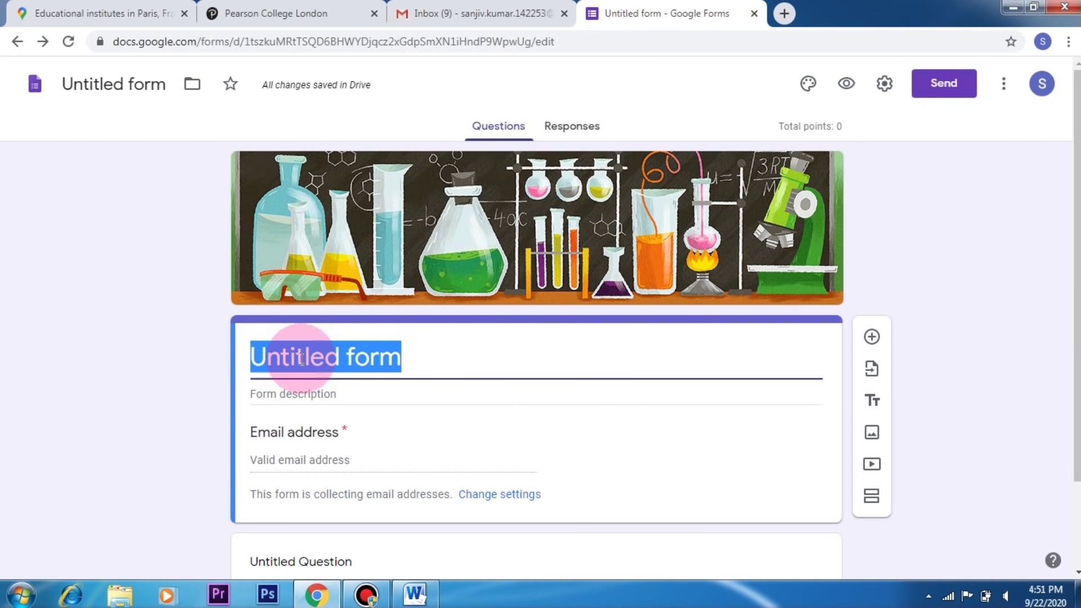
text(General Knowledge)
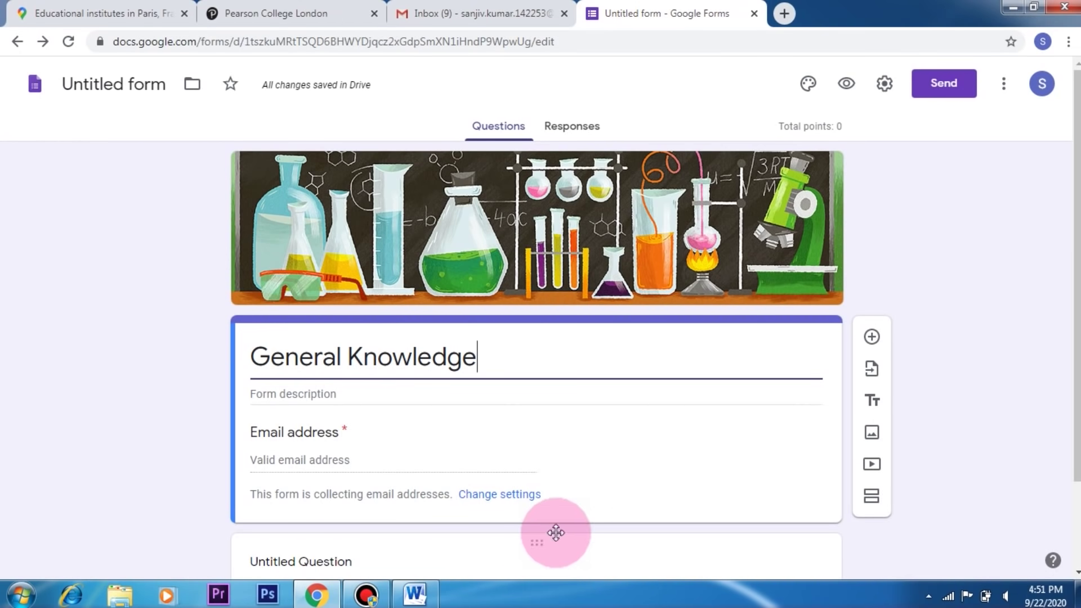
click(264, 393)
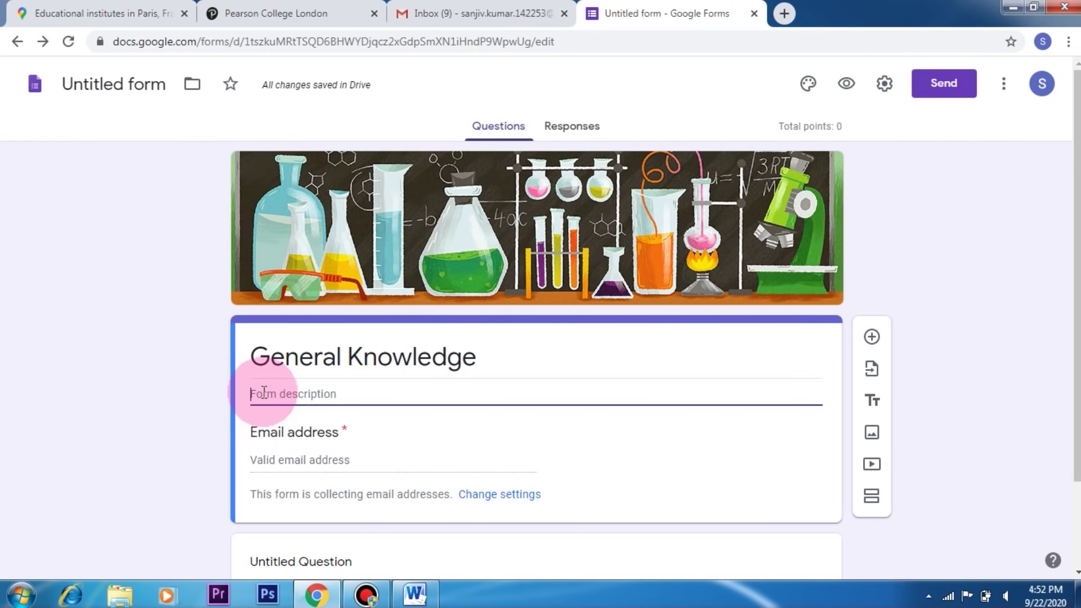
text(Fill a)
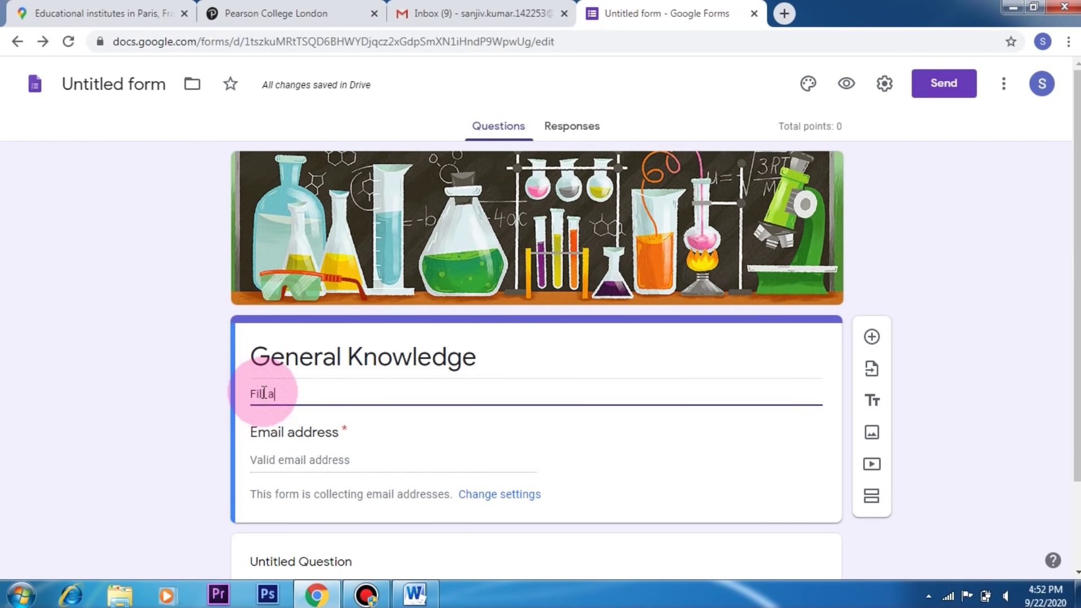
text(ll details correctly)
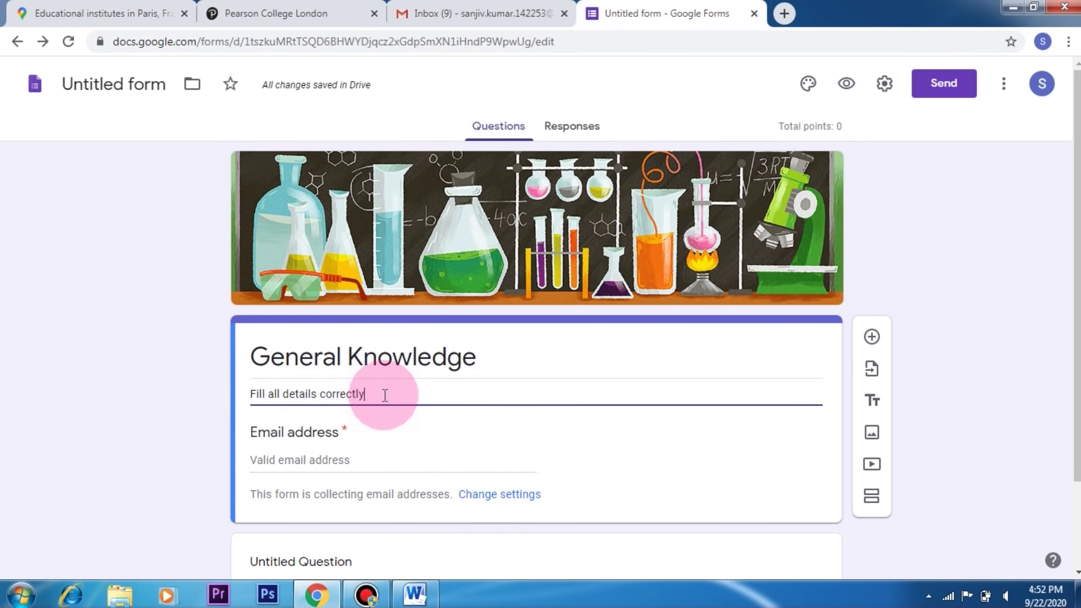
Turn the untitled question into a required short-answer question titled "Name"
scroll(384, 394, down, 2)
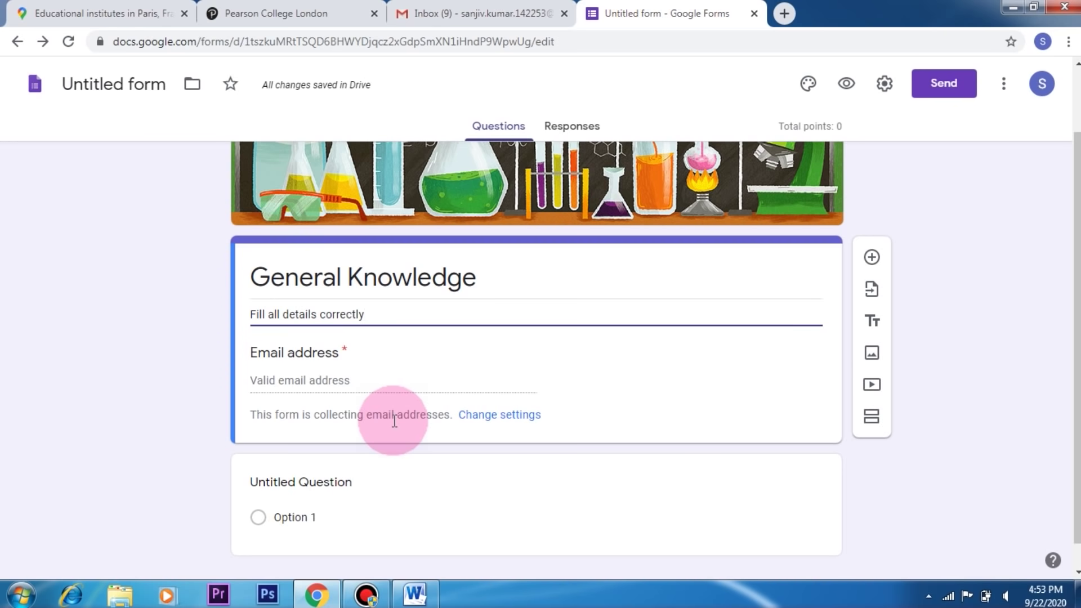
scroll(464, 465, down, 1)
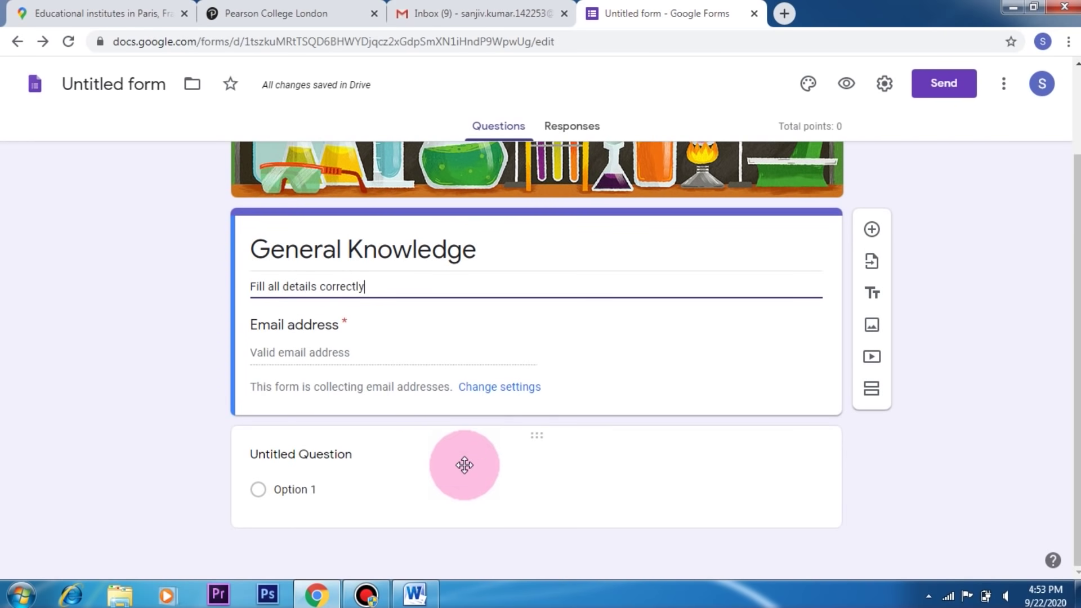
click(263, 454)
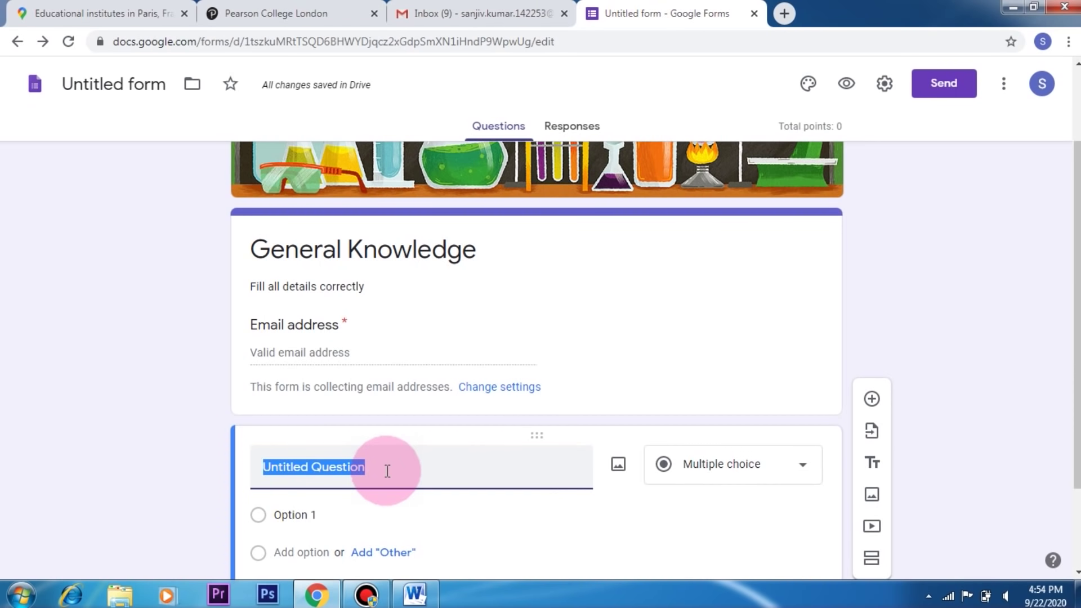
text(Name)
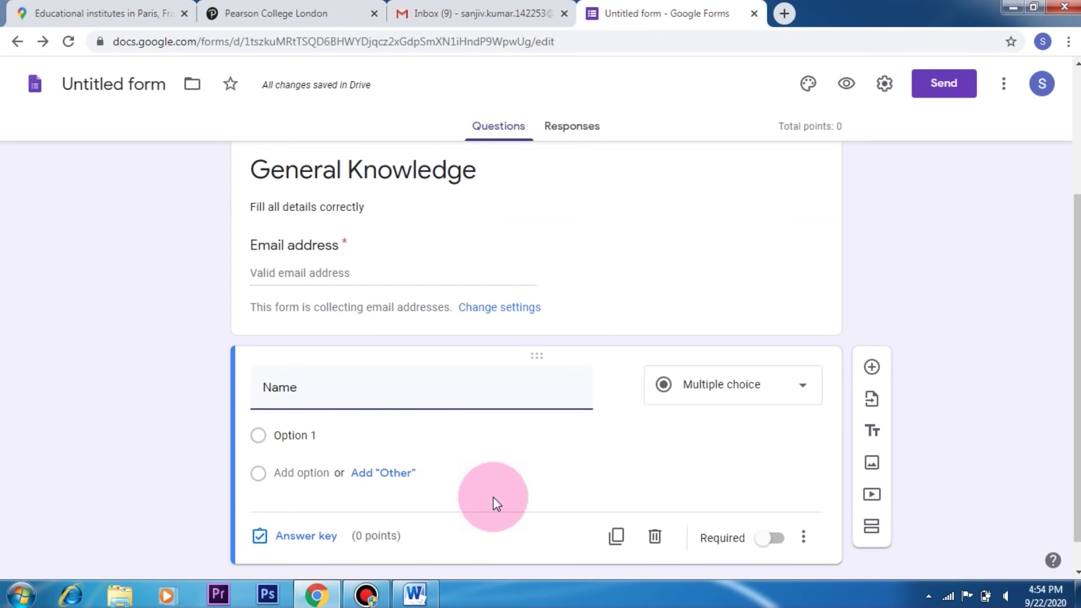
click(772, 540)
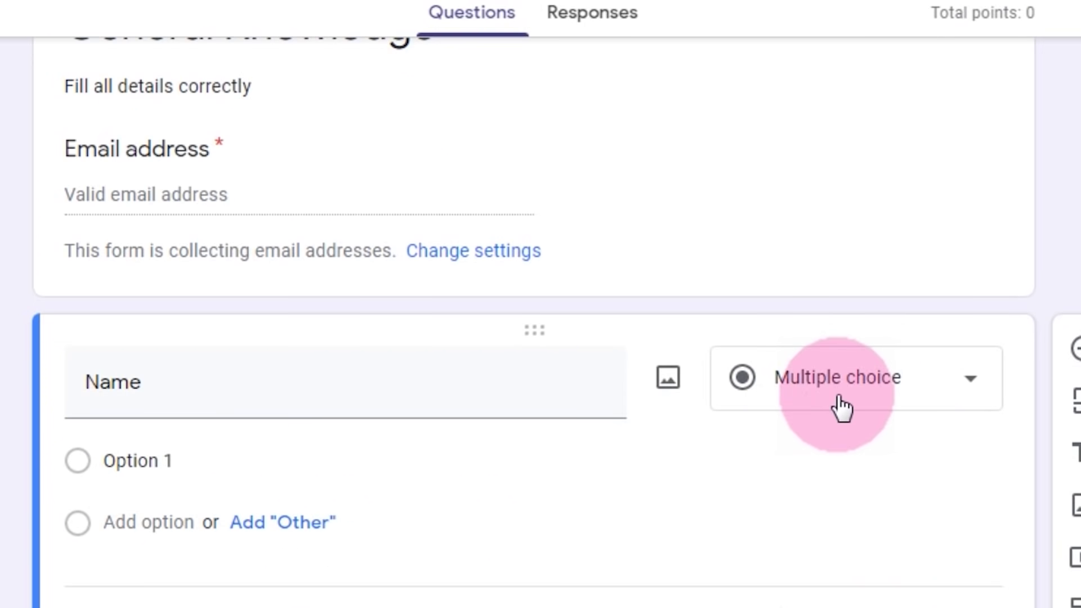
click(889, 391)
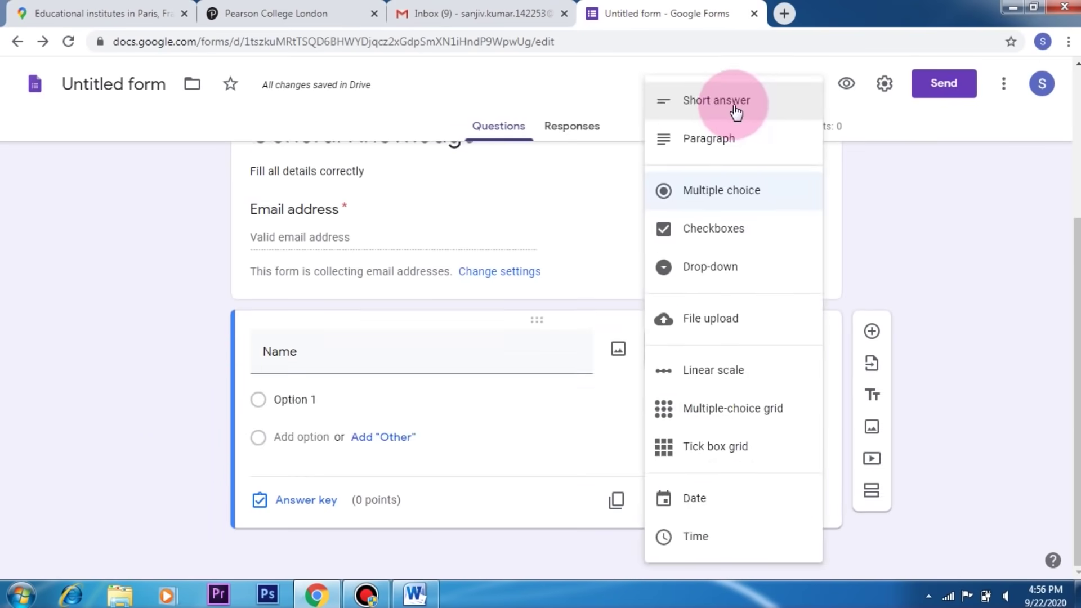
click(735, 113)
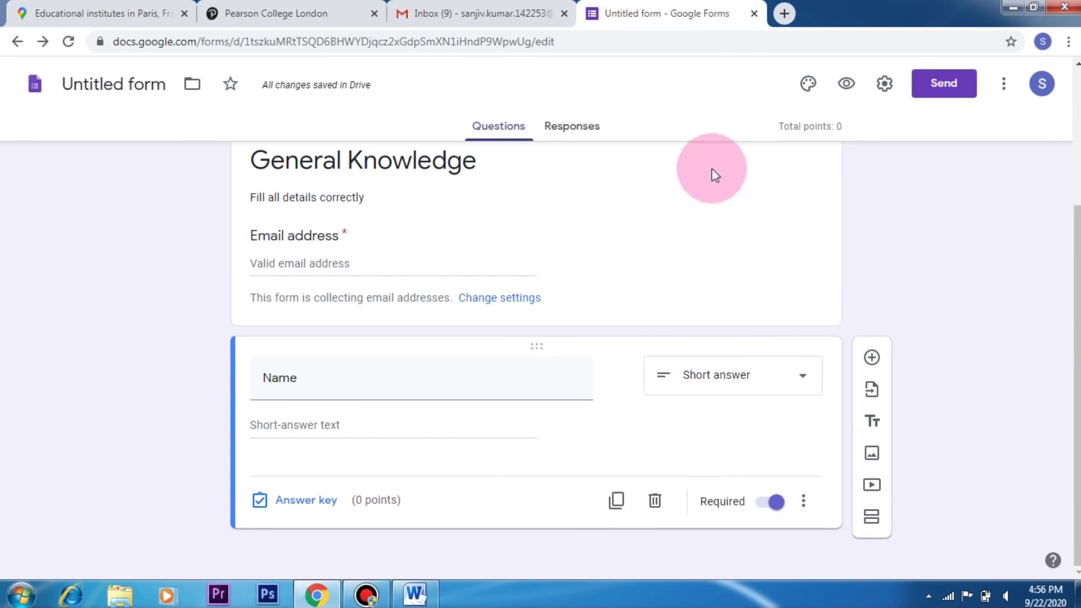
Preview the form to examine the email address and name fields, and close the preview
scroll(982, 288, up, 3)
scroll(981, 289, down, 3)
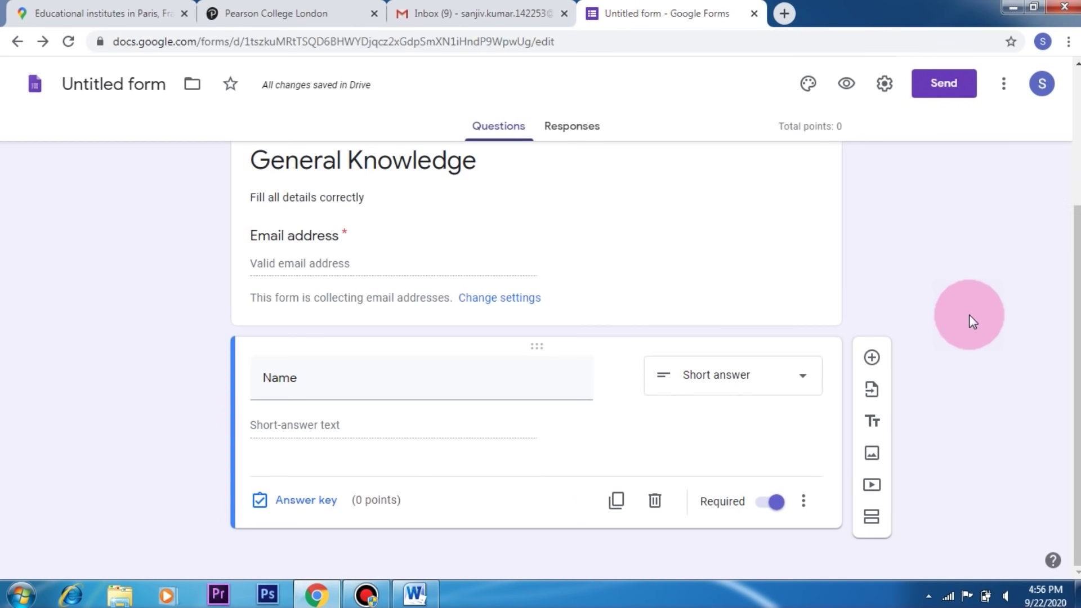
scroll(968, 314, up, 2)
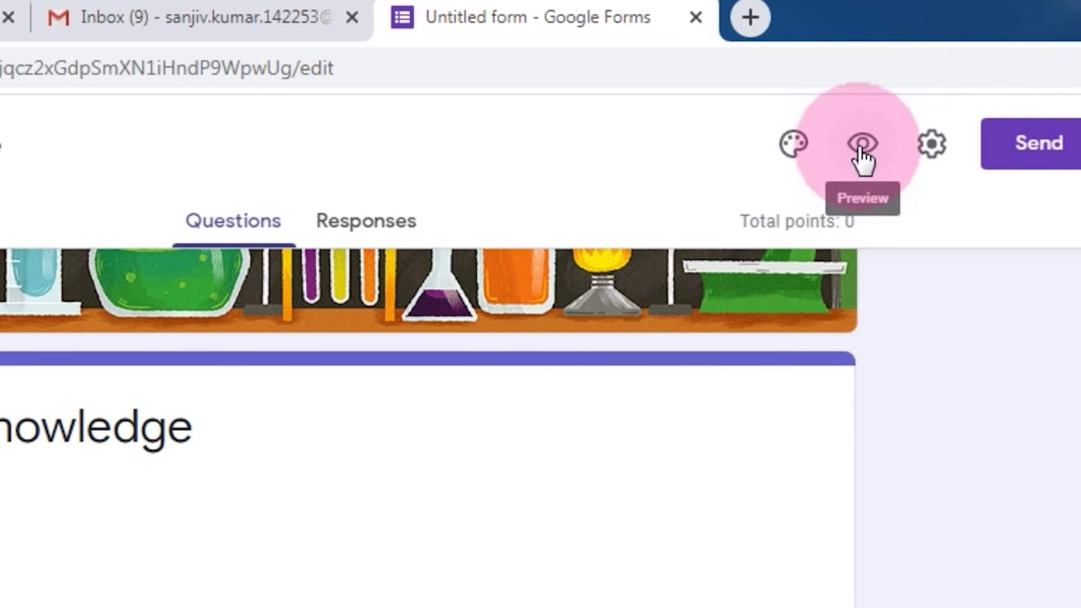
click(861, 147)
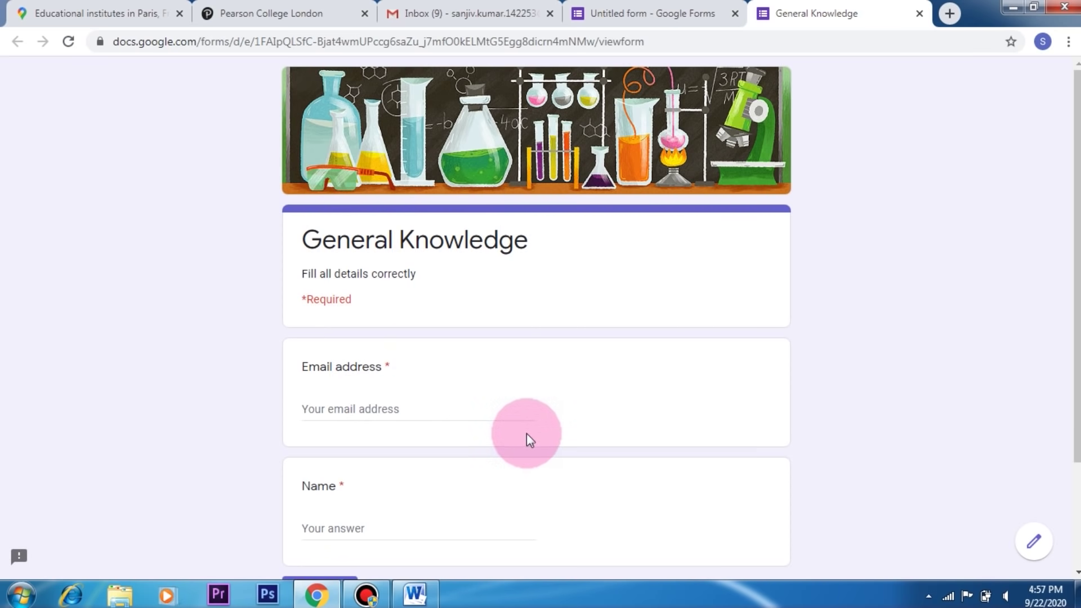
scroll(561, 302, down, 2)
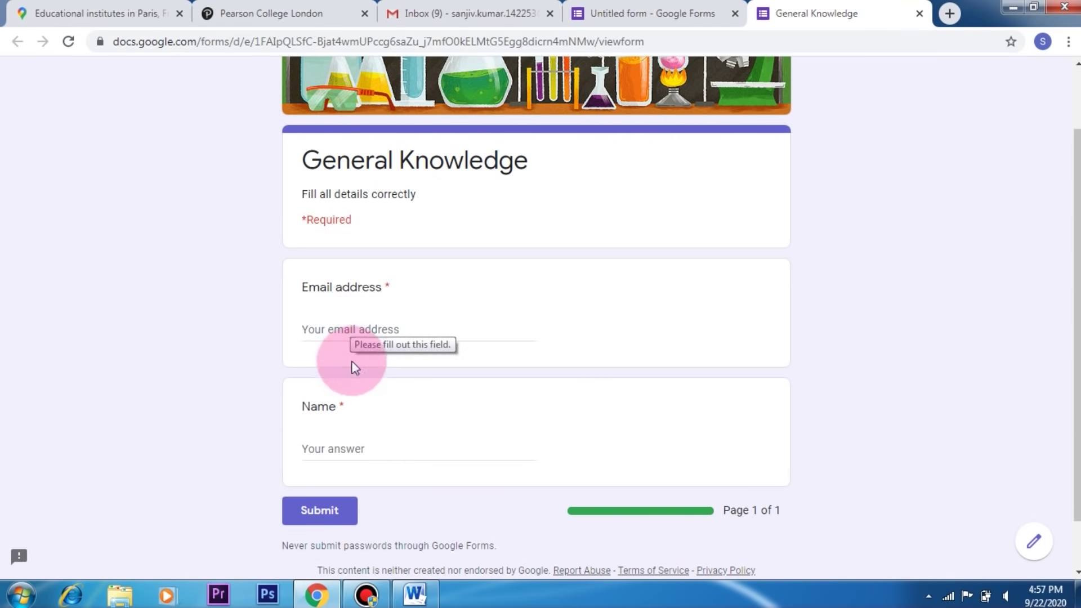
click(331, 449)
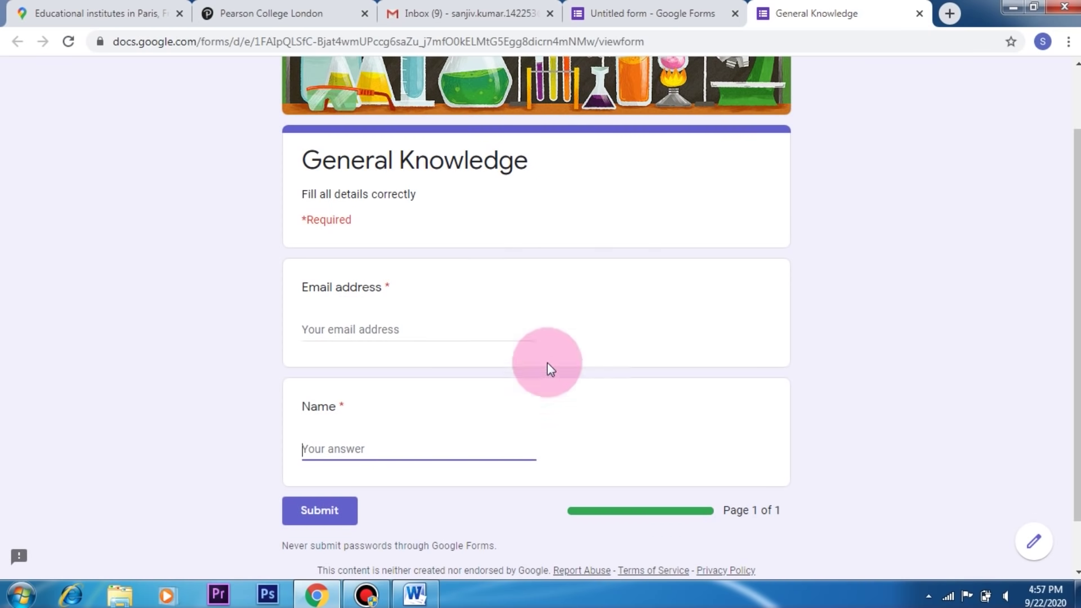
click(921, 16)
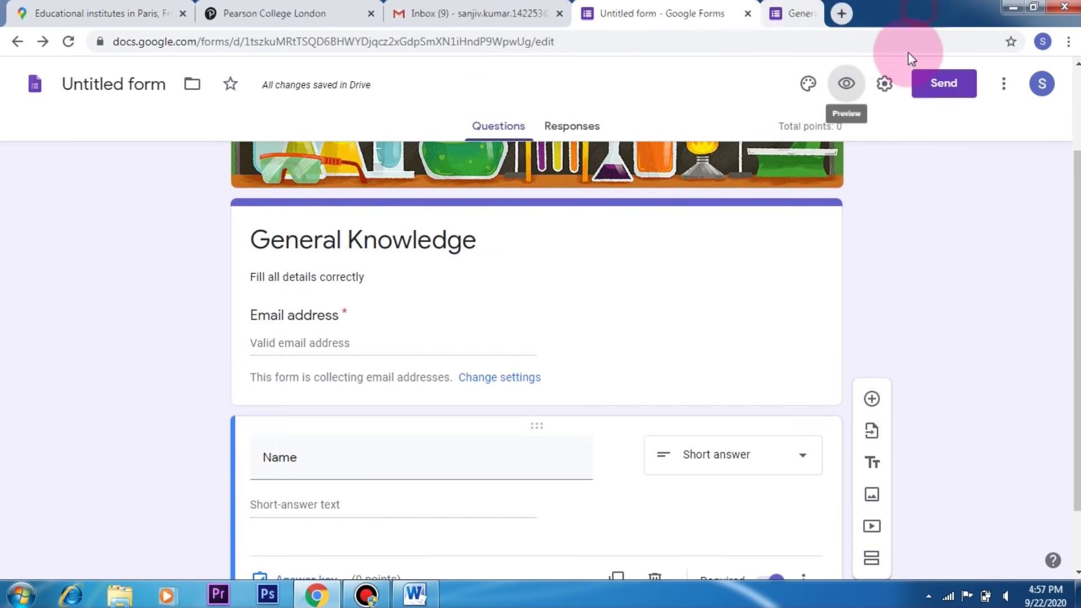
Add a new question below Name titled "Roll Number"
scroll(675, 363, down, 1)
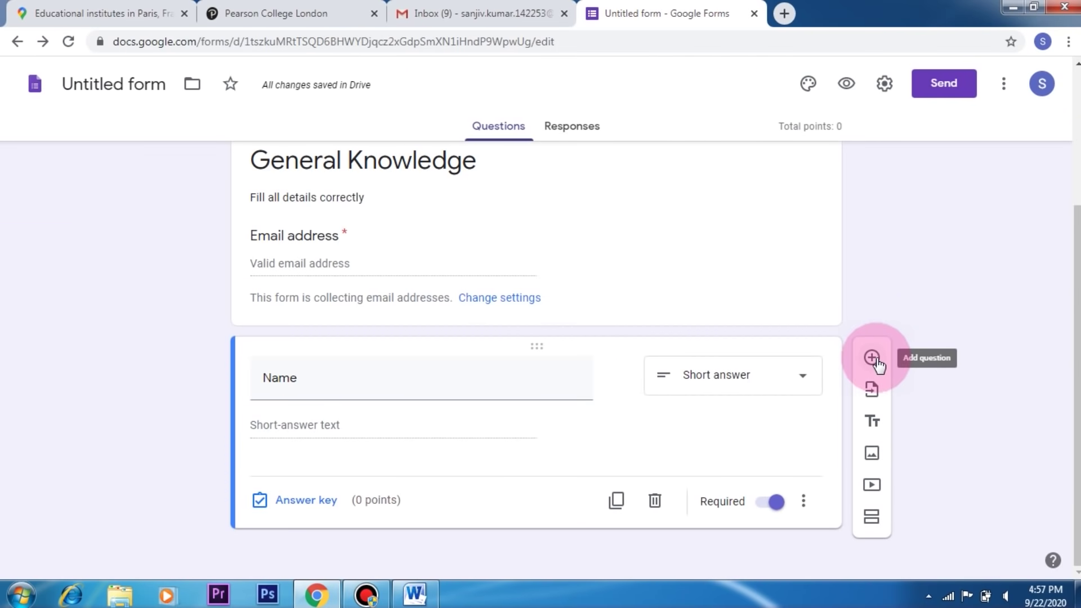
click(872, 358)
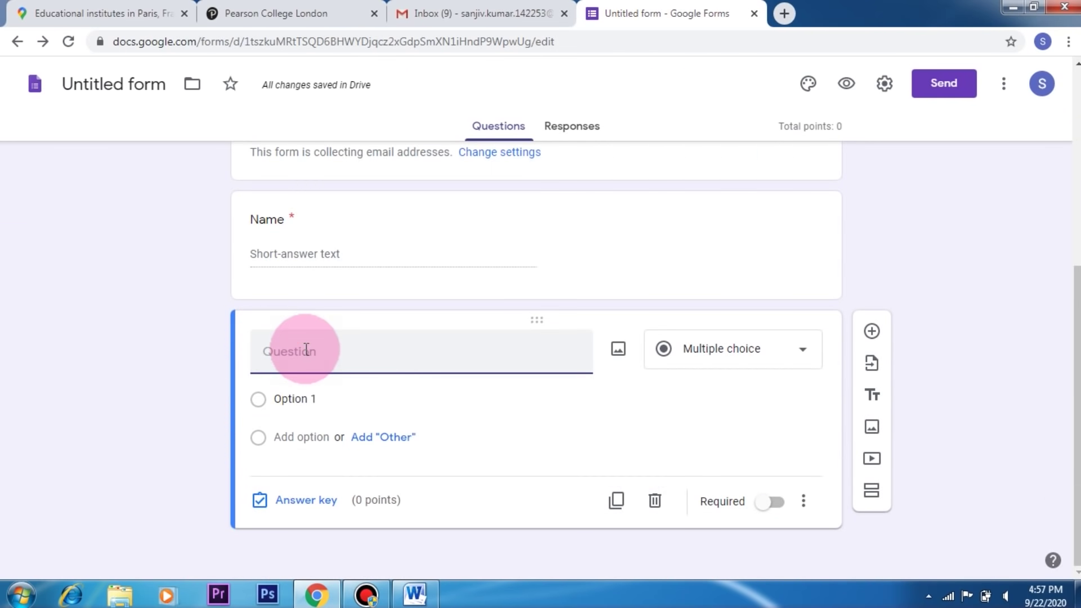
text(Ro)
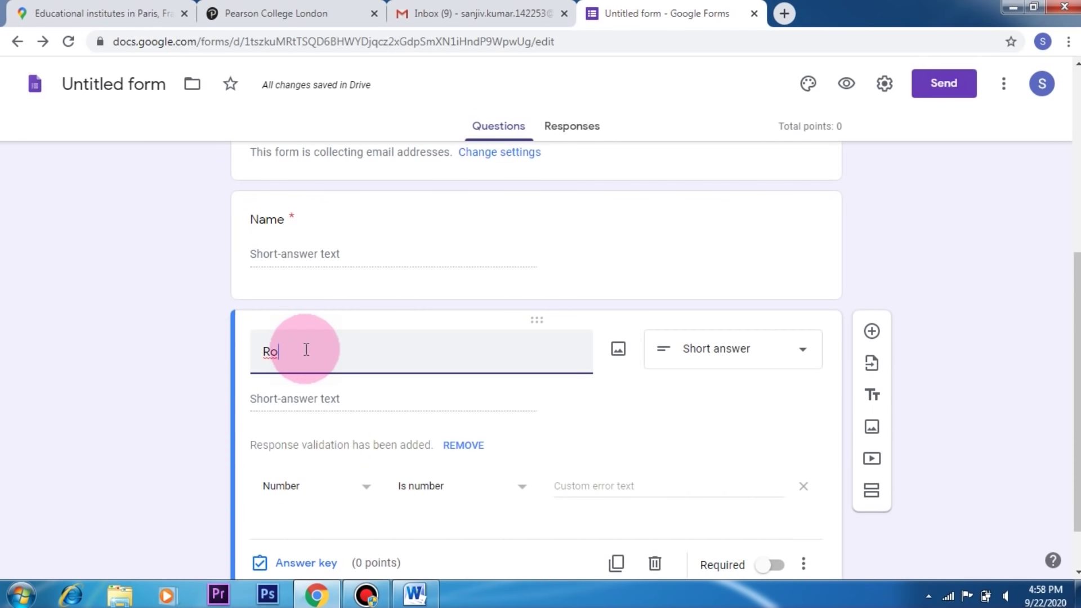
text(ll Number)
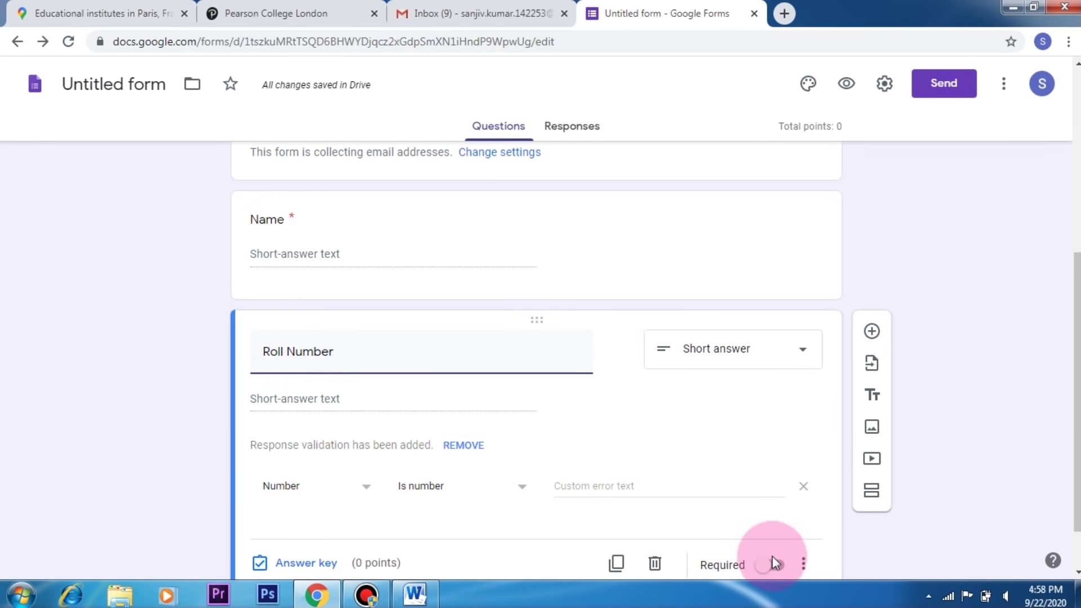
Make the Roll Number question required and open its display options to check response validation
click(772, 557)
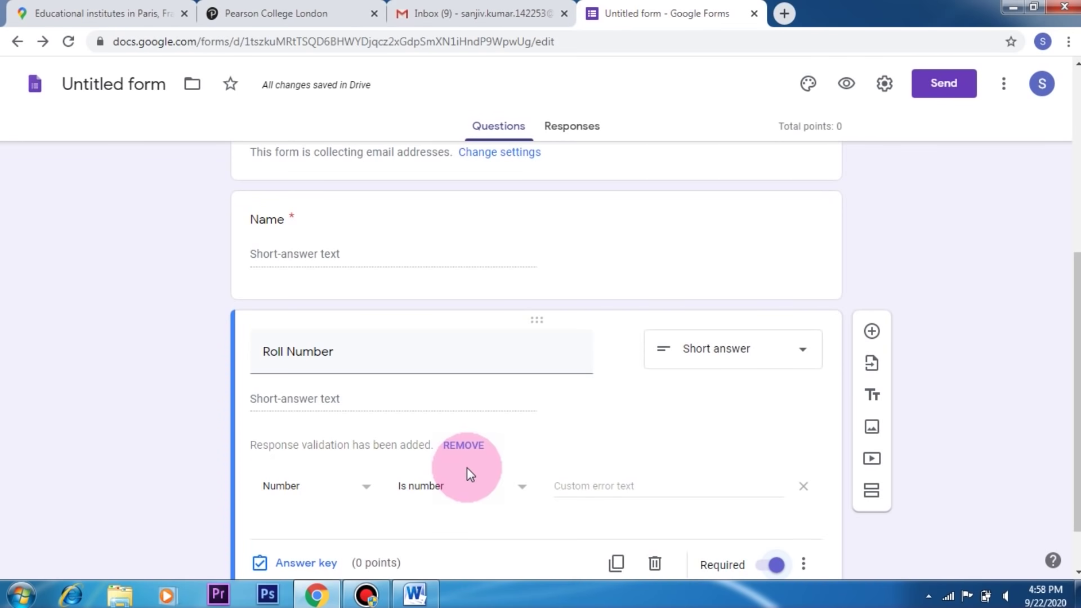
scroll(467, 467, down, 1)
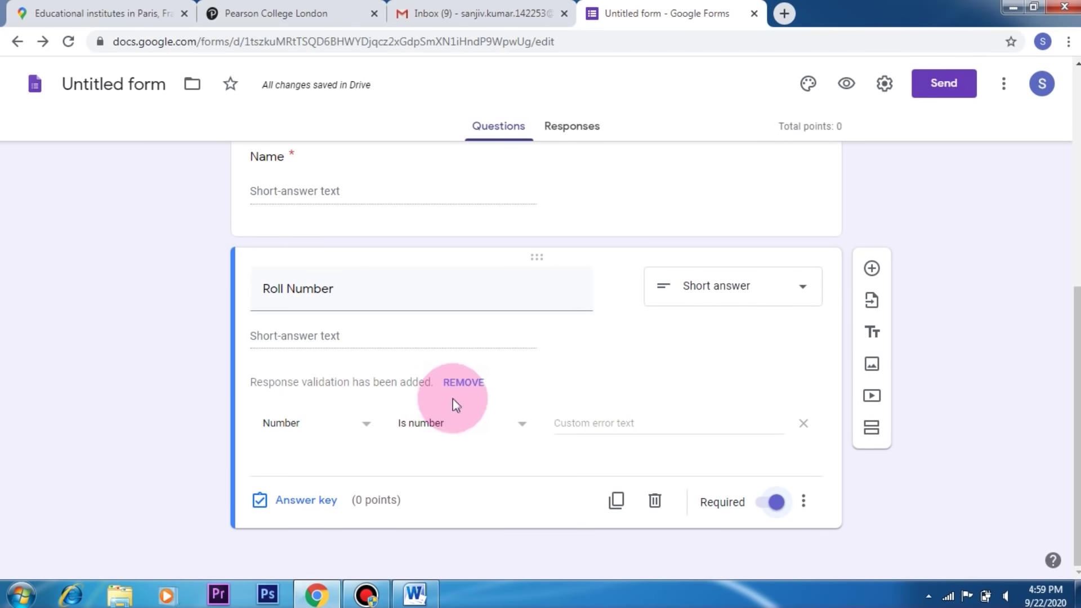
click(804, 502)
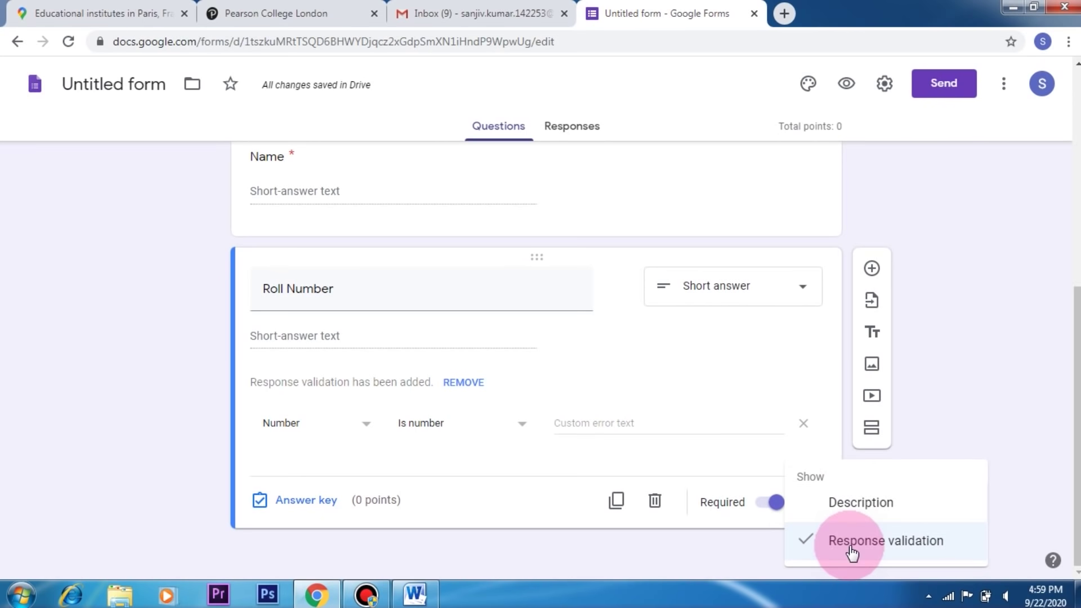
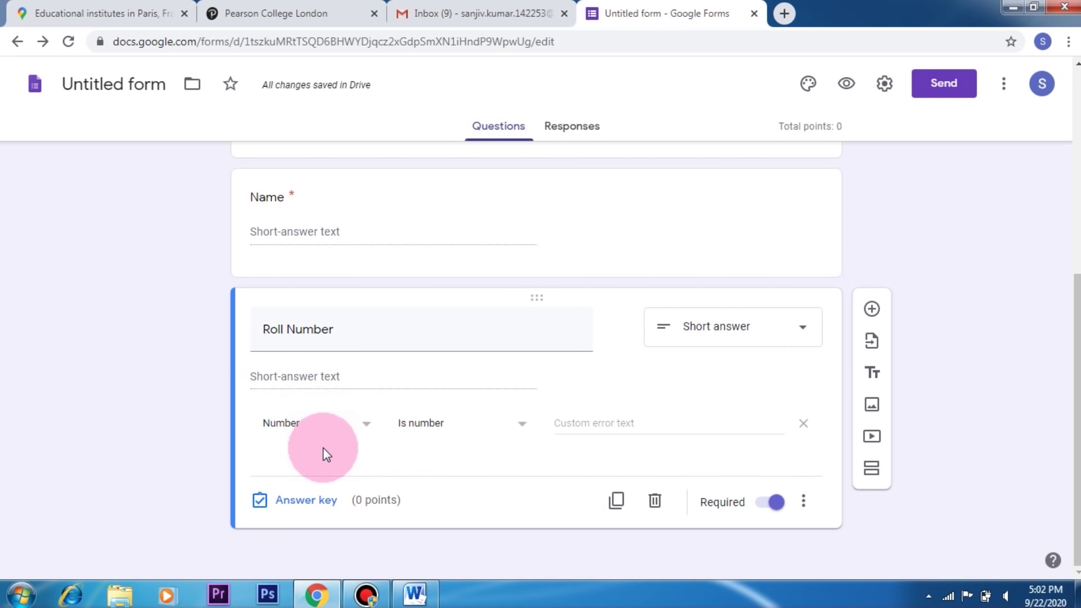
Restrict the Roll Number answer to a number between 1 and 58 in its response validation
click(366, 426)
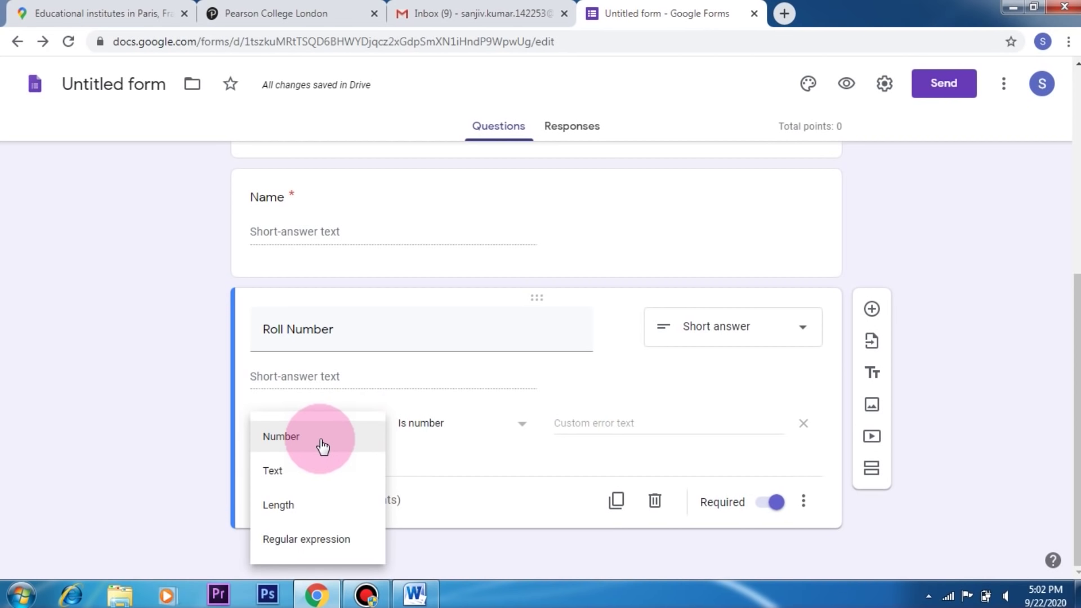
click(322, 445)
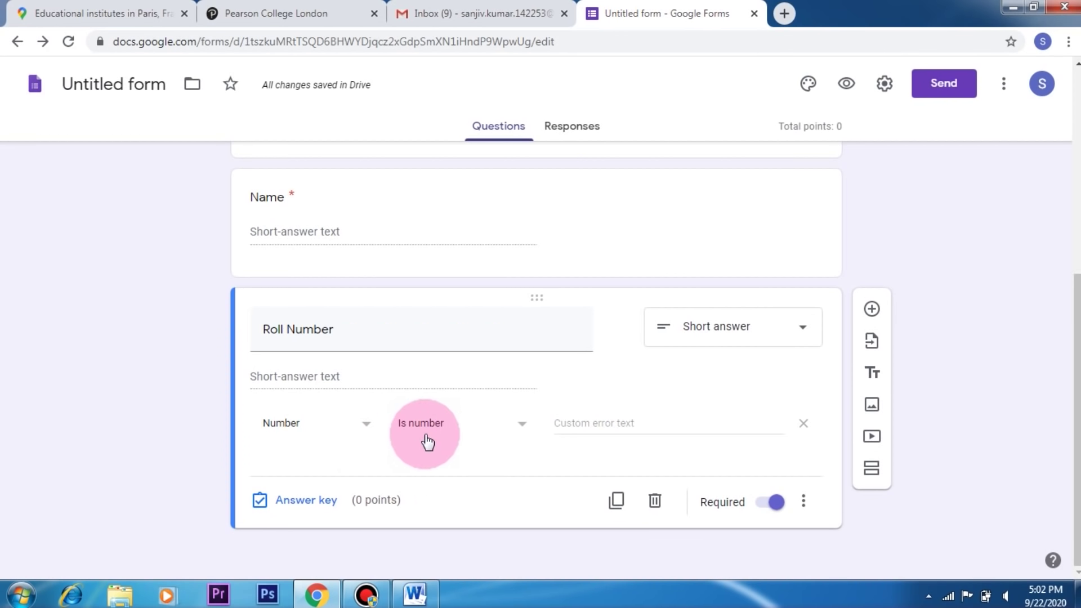
click(521, 428)
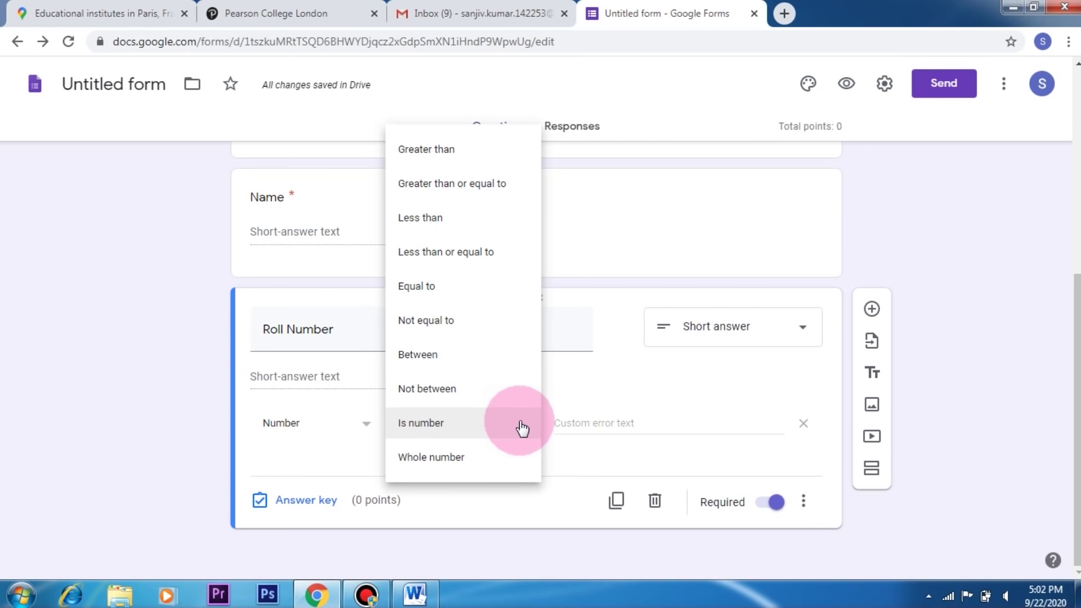
click(431, 358)
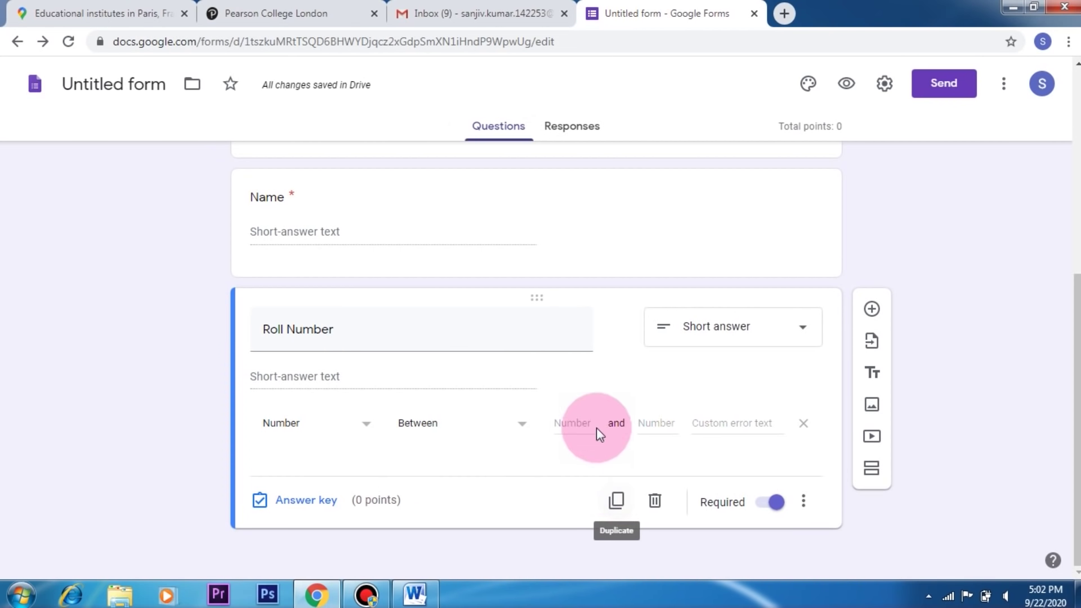
click(575, 422)
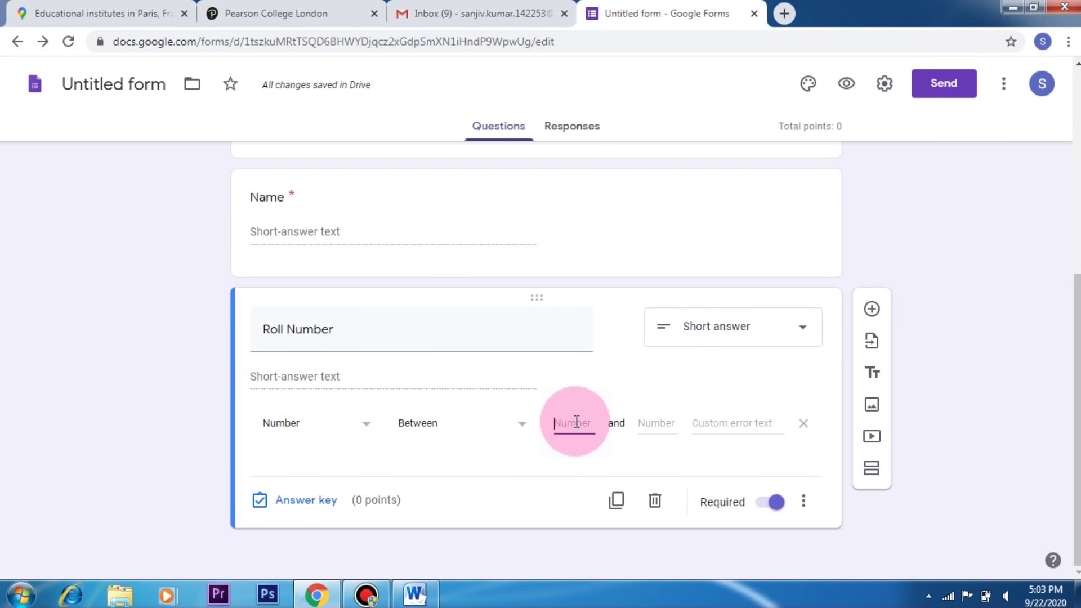
text(1)
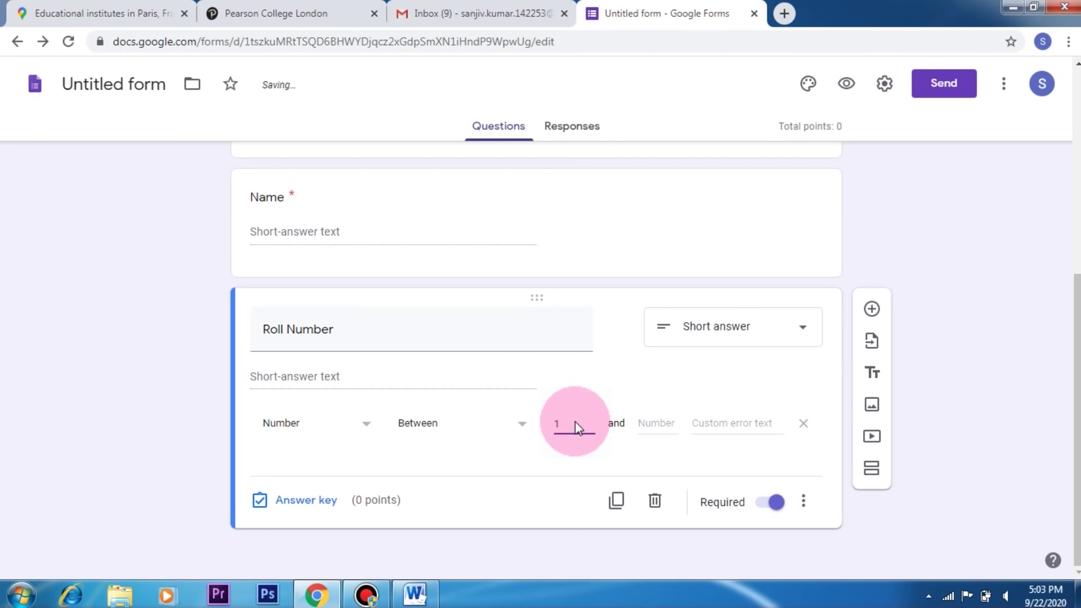
click(655, 424)
text(58)
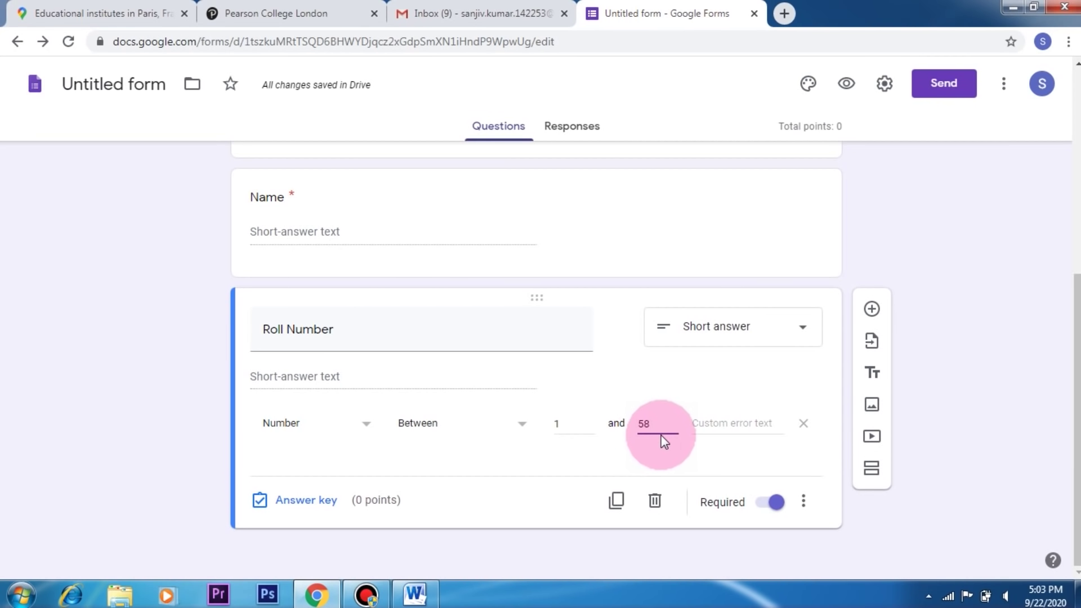
Set the custom error text of the Roll Number validation to "Wrong number"
click(737, 422)
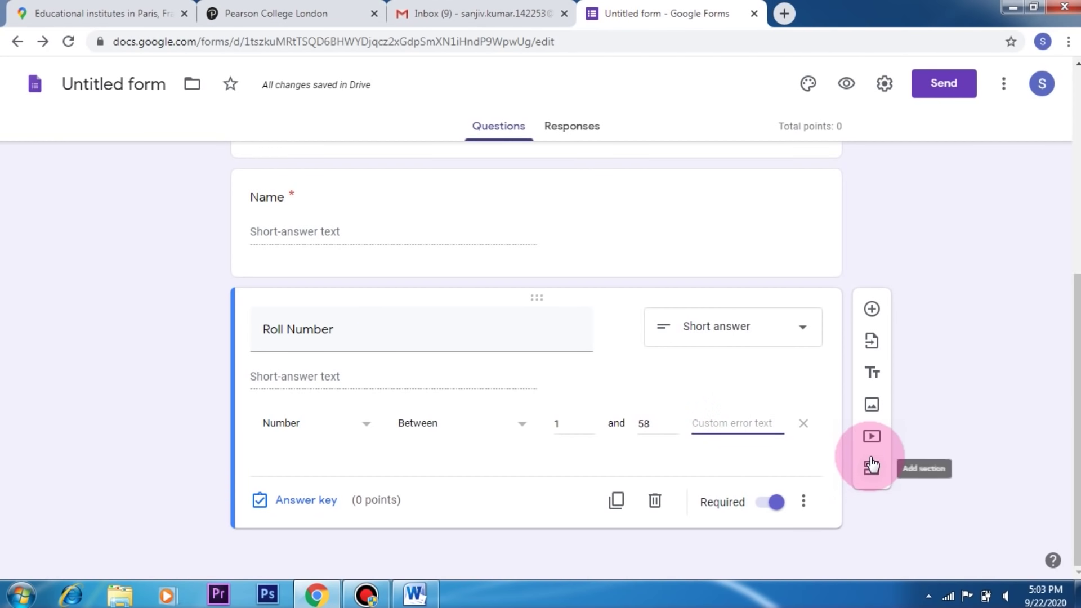
text(Wrong )
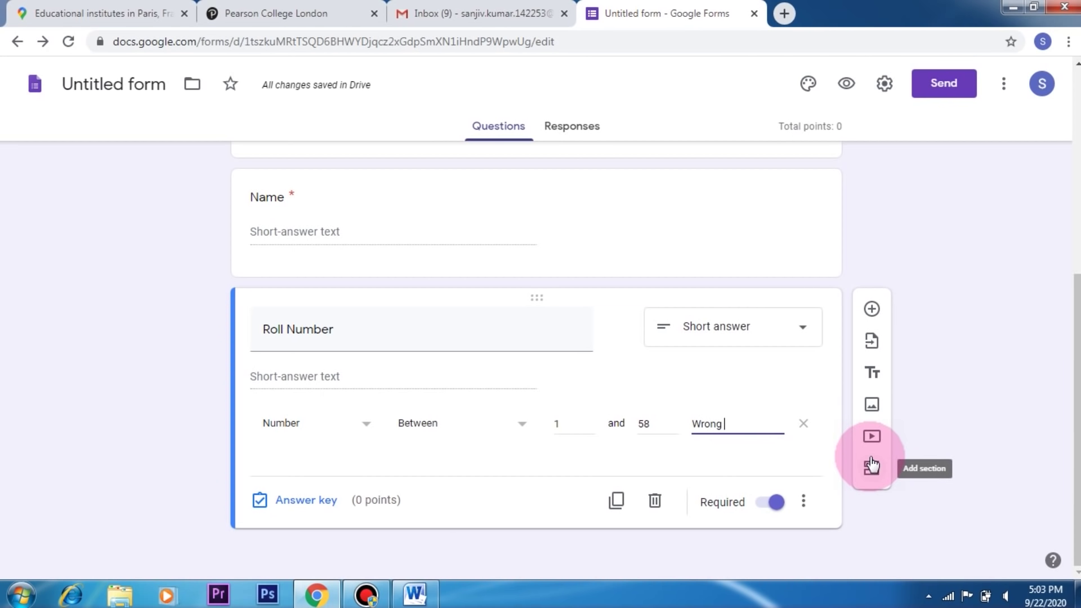
text(number)
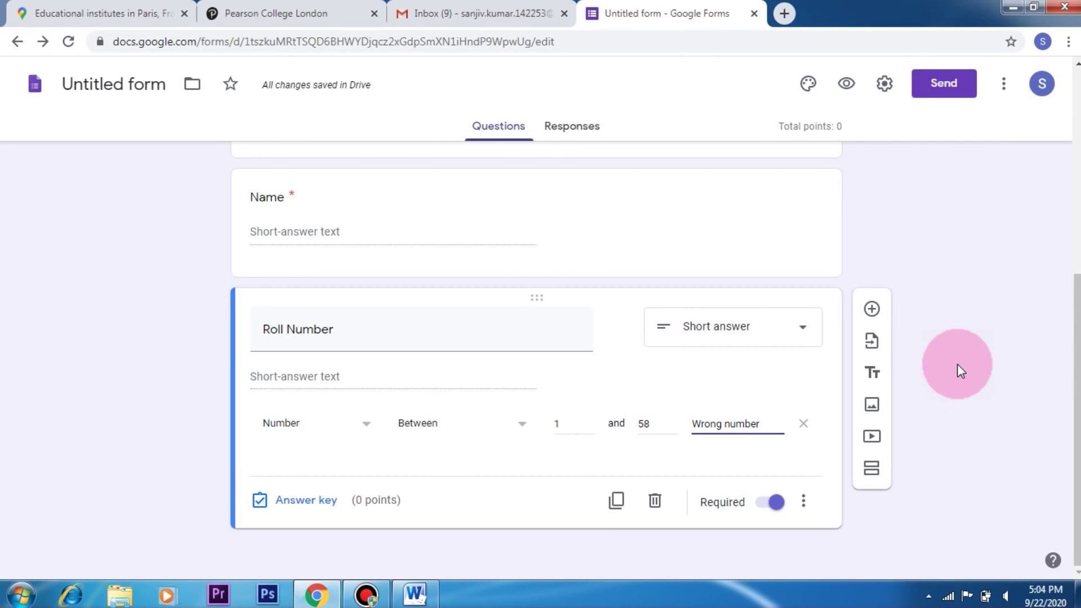
Preview the form and test the Roll Number validation by submitting the out-of-range value 90
click(847, 85)
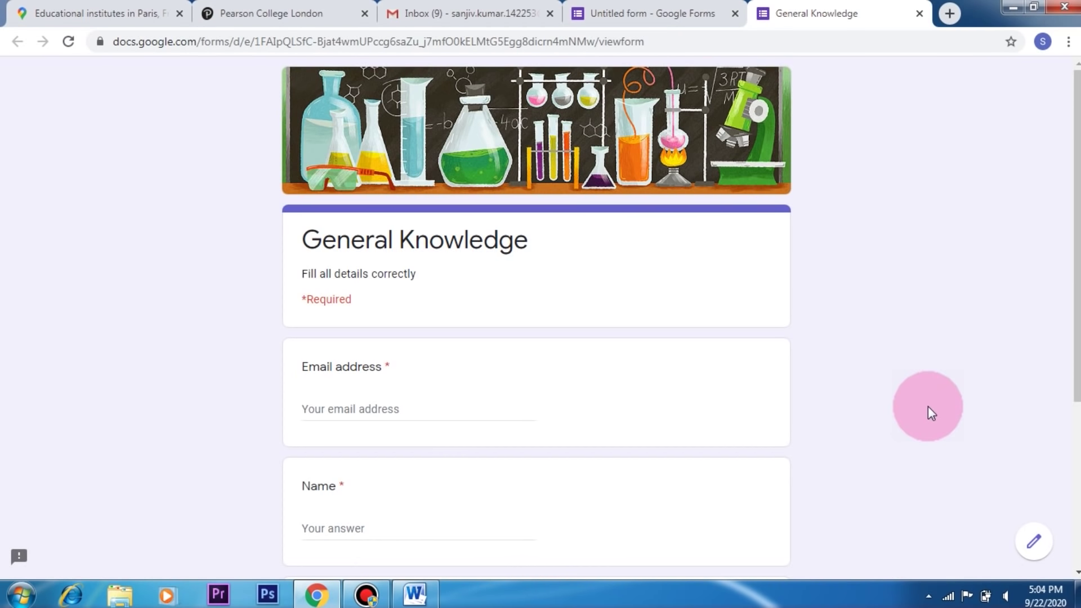
scroll(908, 340, down, 4)
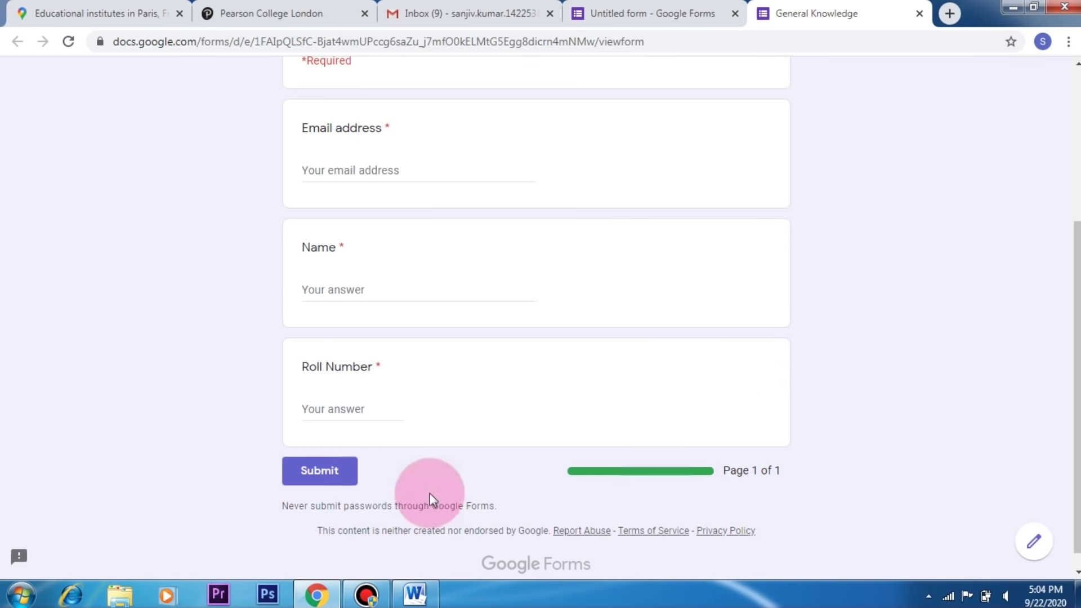
click(348, 409)
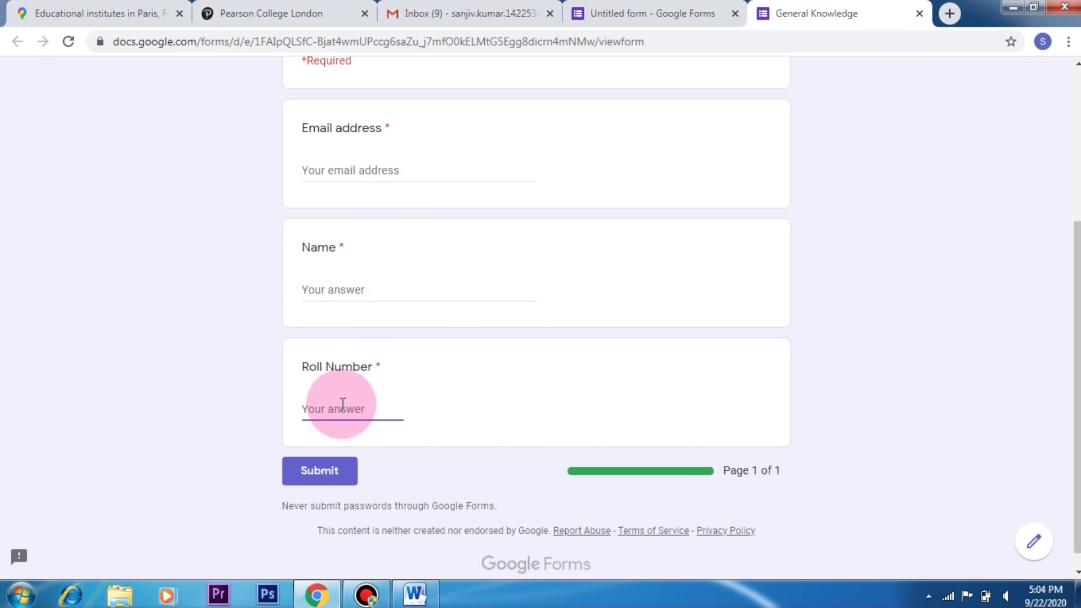
text(90)
click(327, 471)
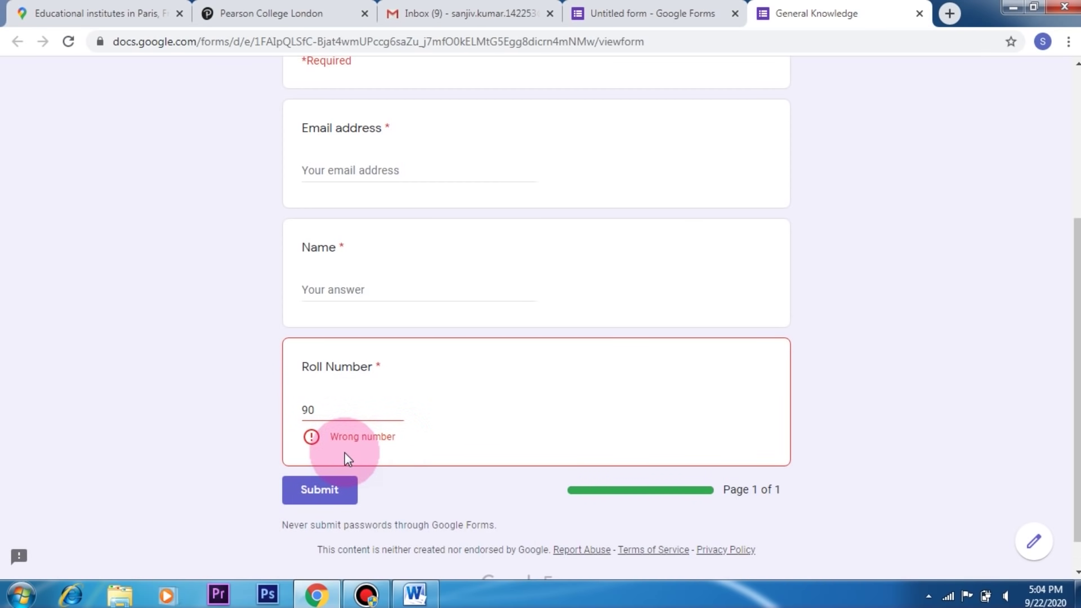
Replace the test roll number with 54, submit to check the required fields, and close the preview
double_click(318, 409)
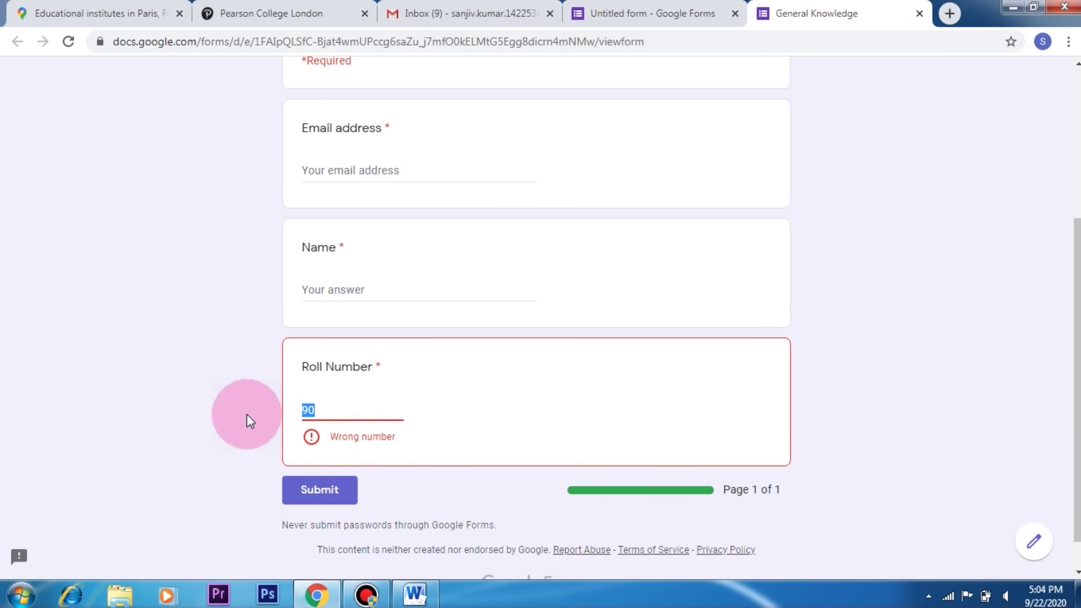
text(54)
click(340, 480)
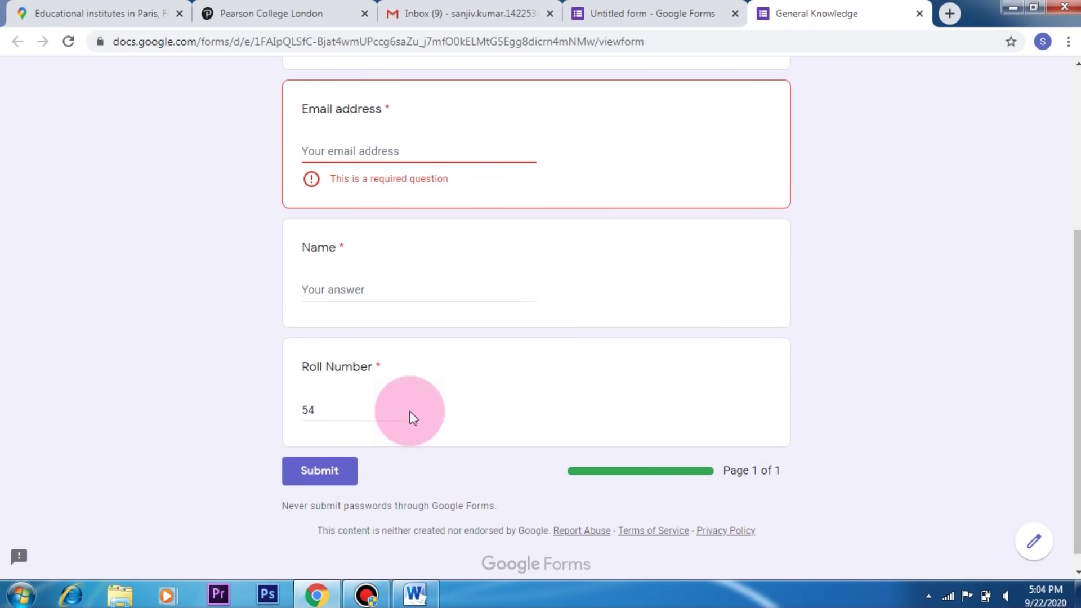
scroll(920, 247, down, 1)
scroll(917, 242, up, 3)
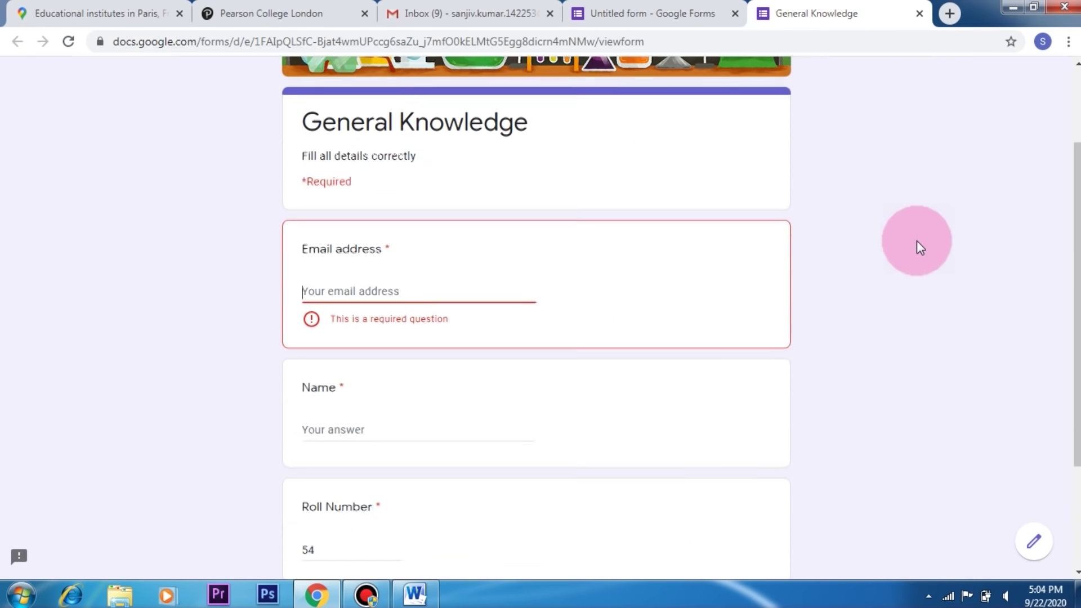
scroll(917, 242, down, 1)
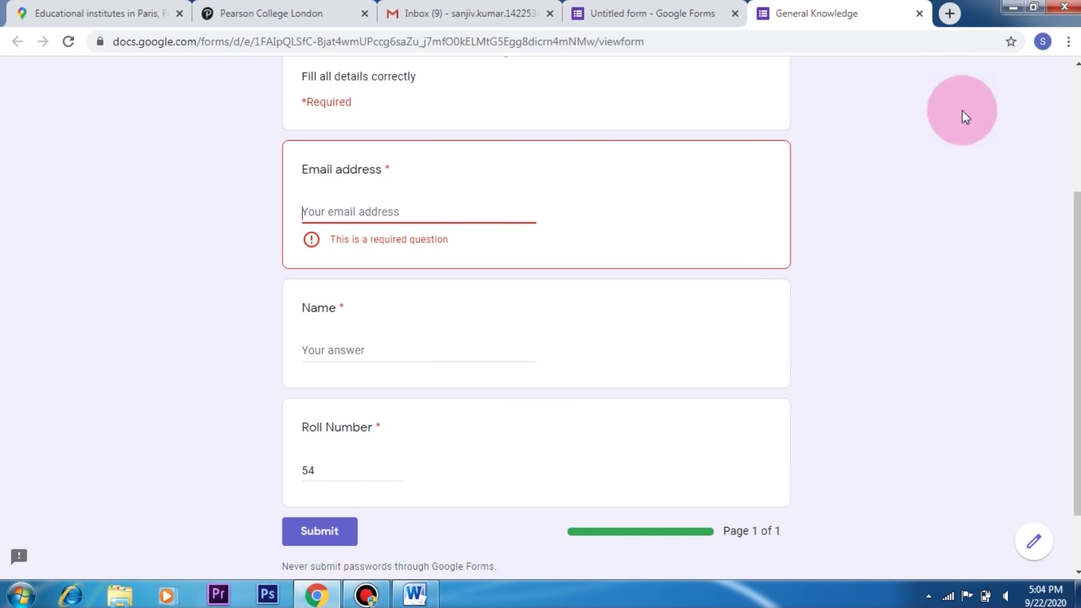
click(919, 13)
click(621, 156)
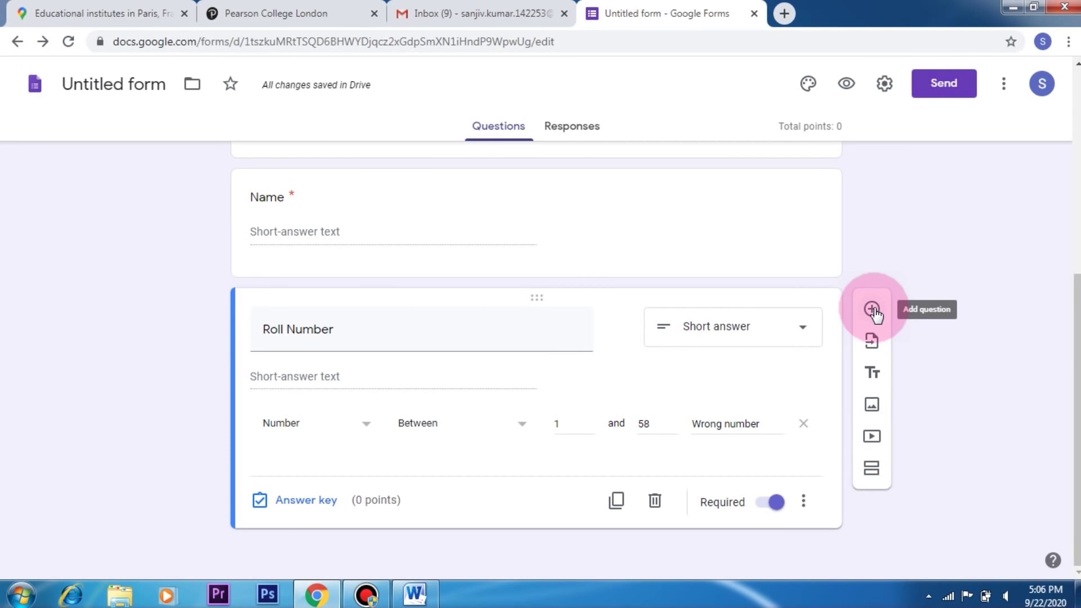
Add a new section after the Roll Number question and look over the form's sections
click(871, 473)
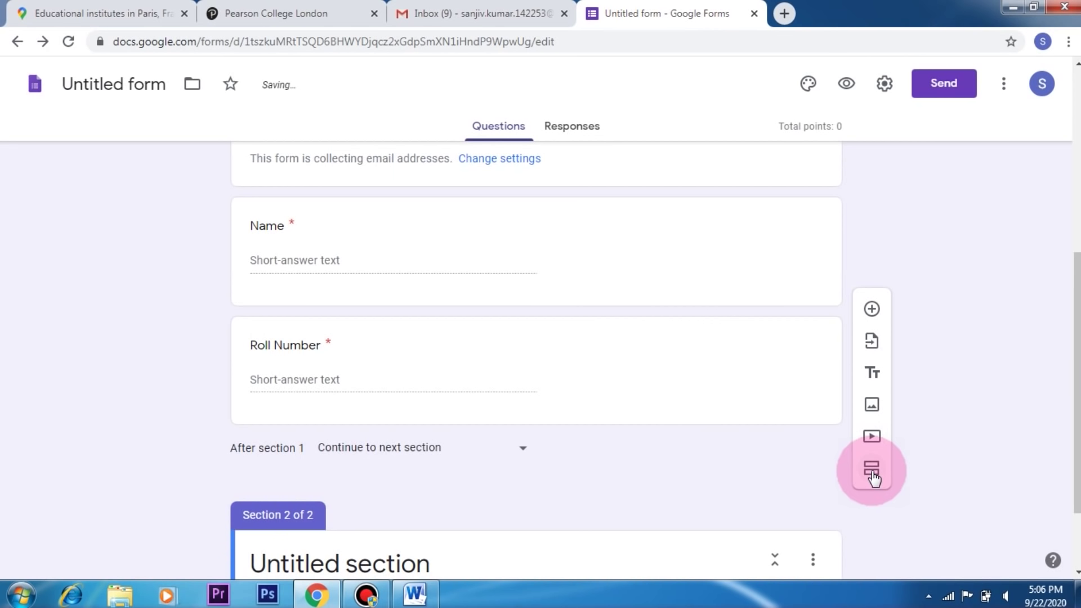
scroll(512, 511, down, 2)
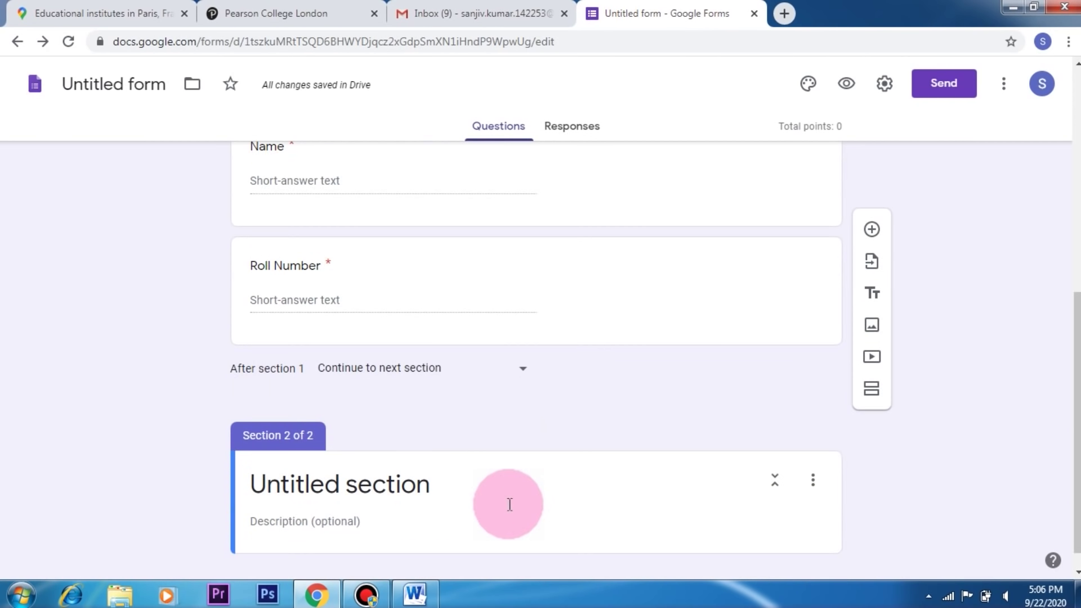
scroll(507, 451, down, 1)
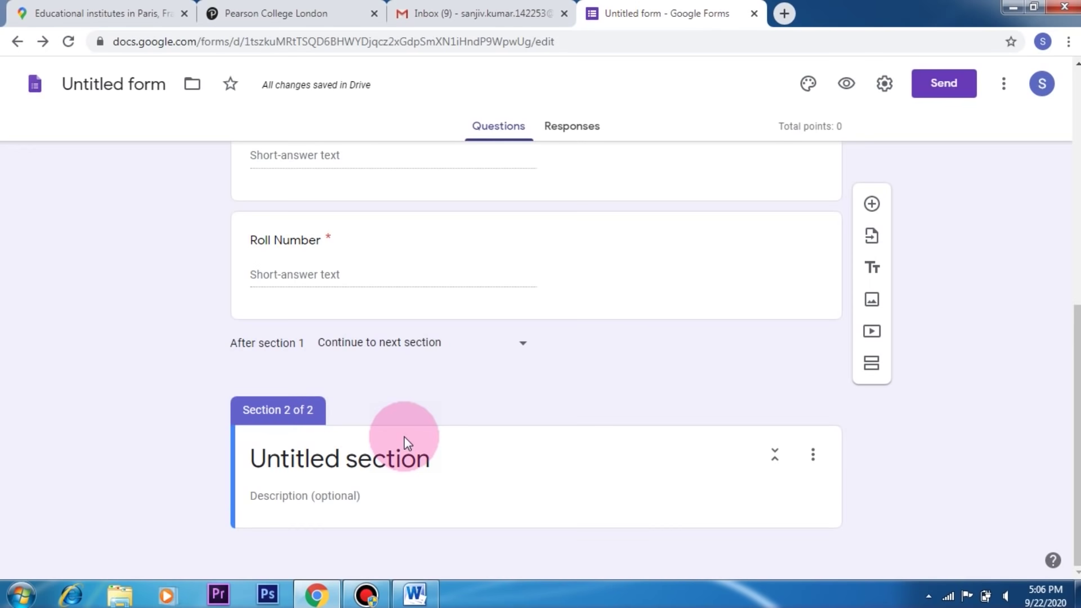
scroll(405, 439, up, 4)
scroll(723, 290, up, 4)
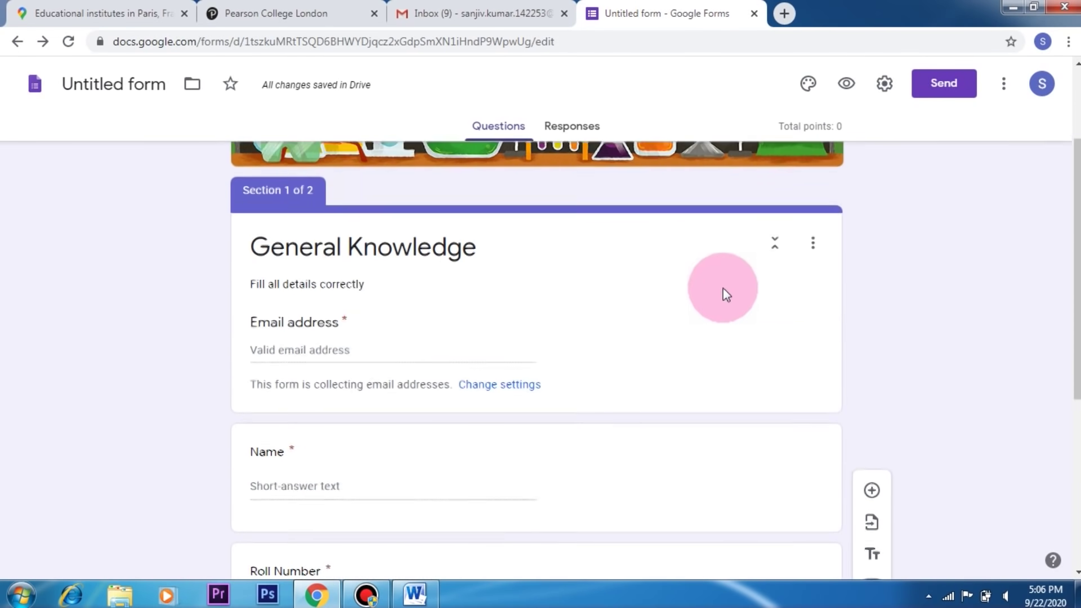
scroll(722, 288, down, 8)
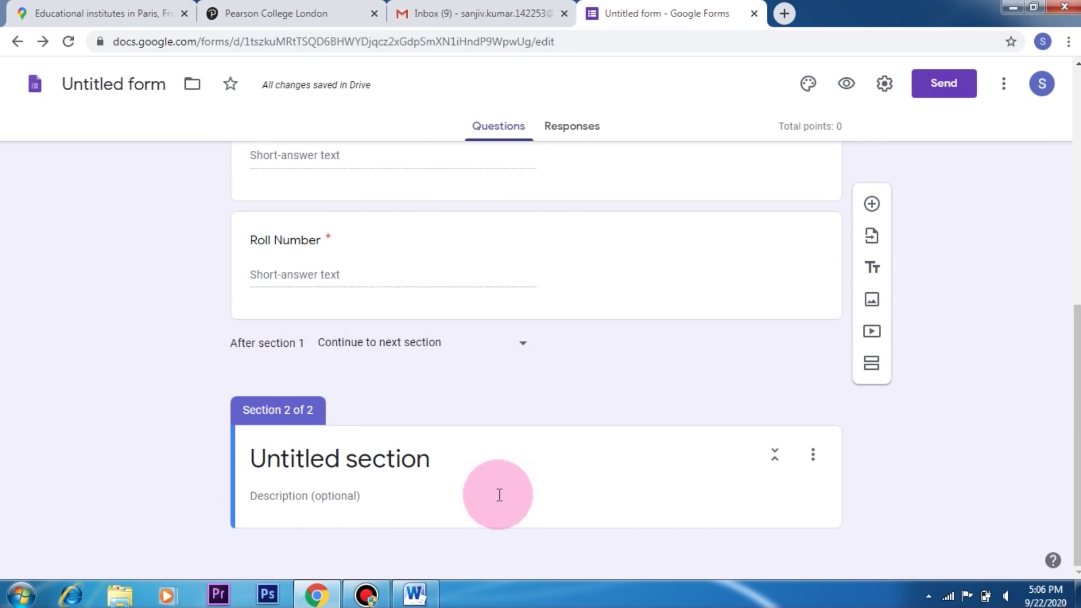
Title the new section "Question paper." and give it the description "All questions carry 10 marks"
click(431, 492)
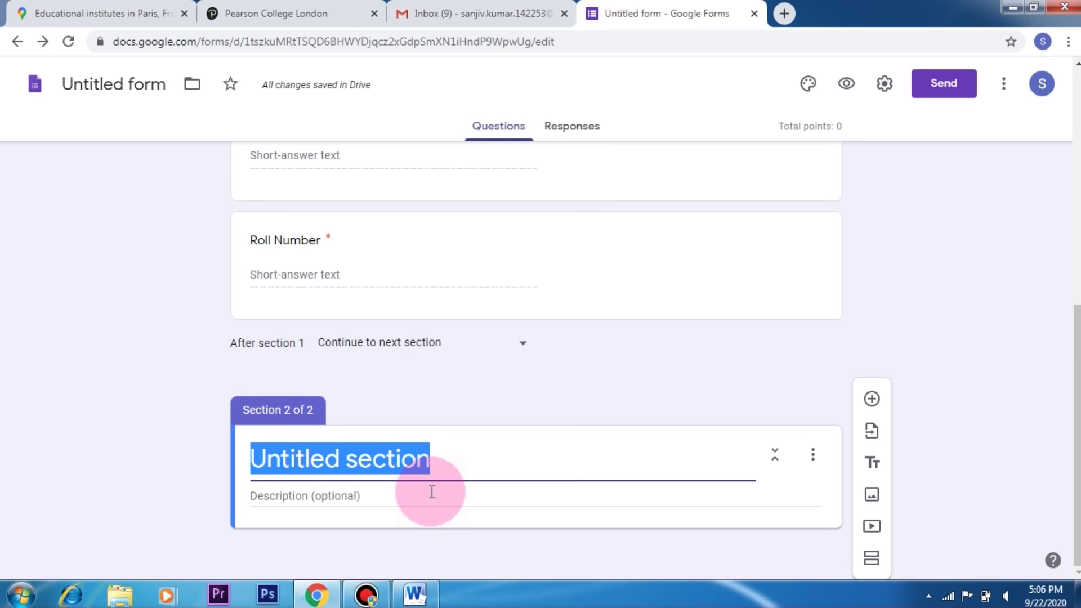
text(Question paper)
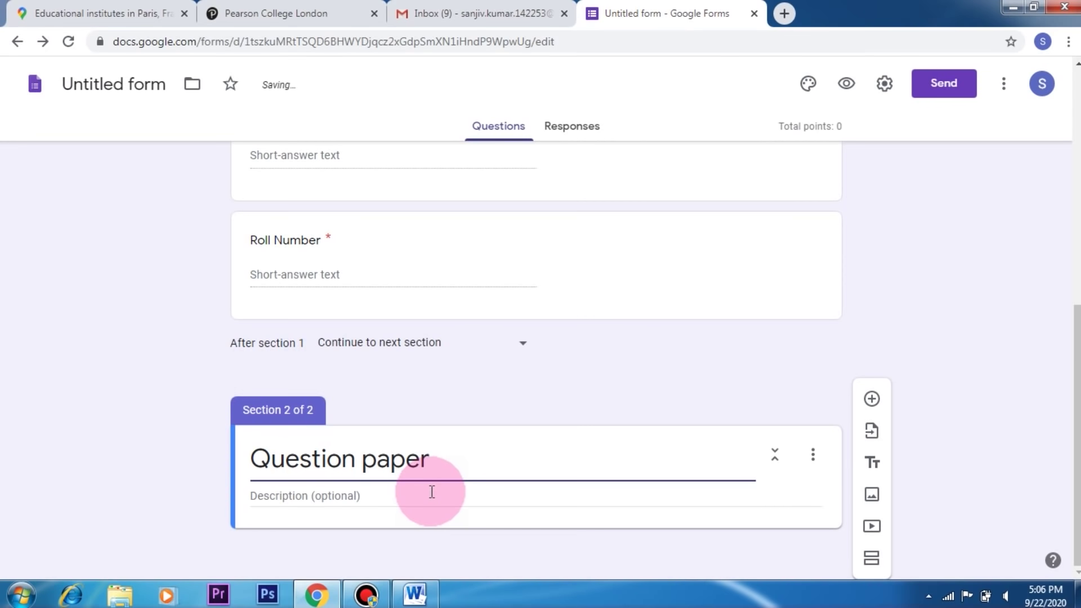
text(.)
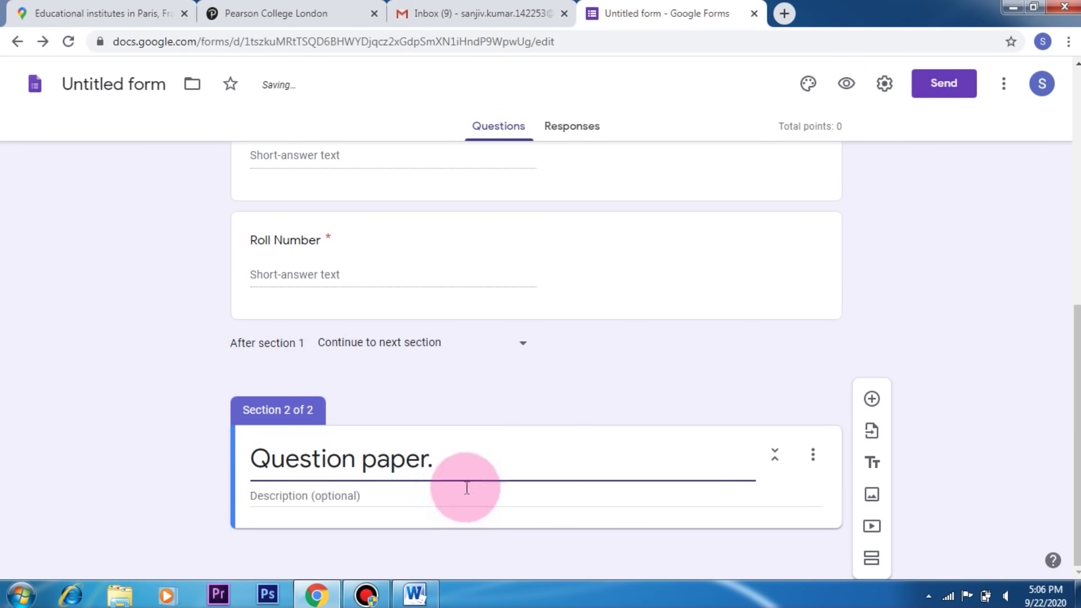
click(275, 496)
text(All questions)
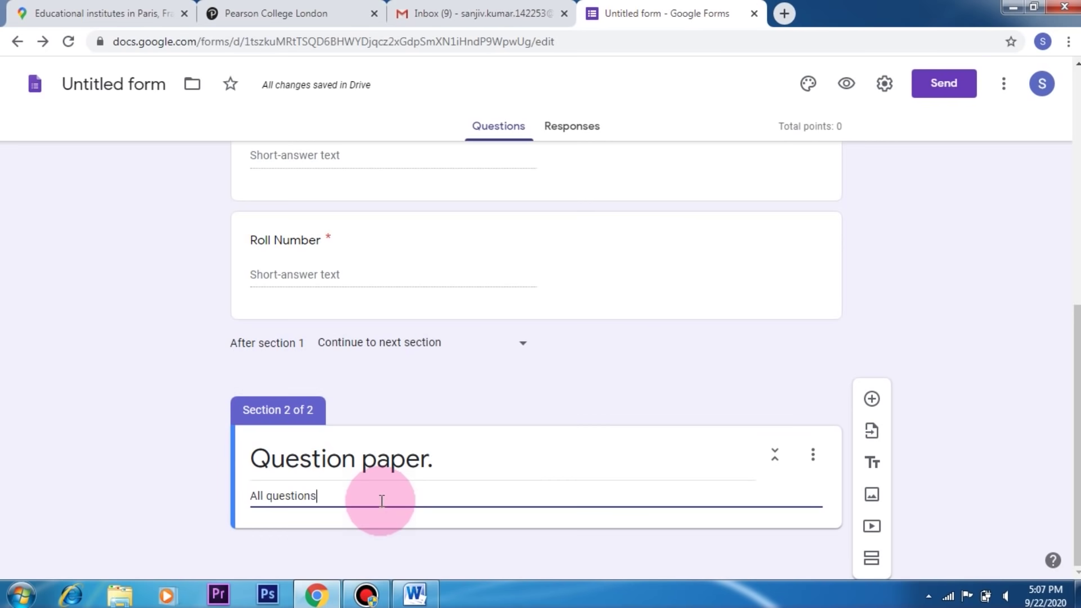
text( carry 10 marks)
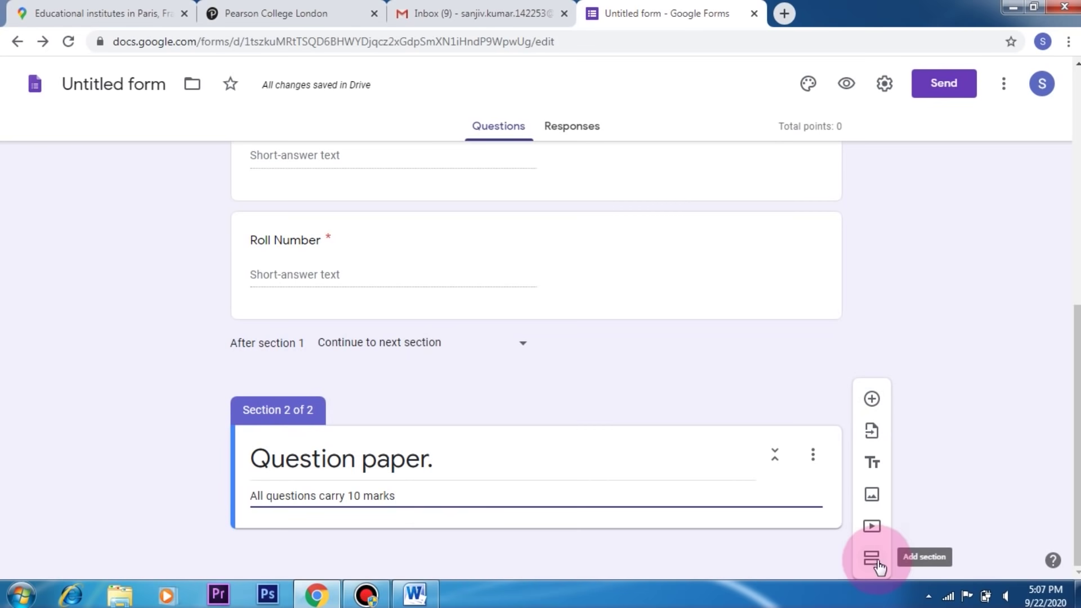
Add a multiple-choice question to the Question paper section reading "How many days are there in a leap year."
click(872, 401)
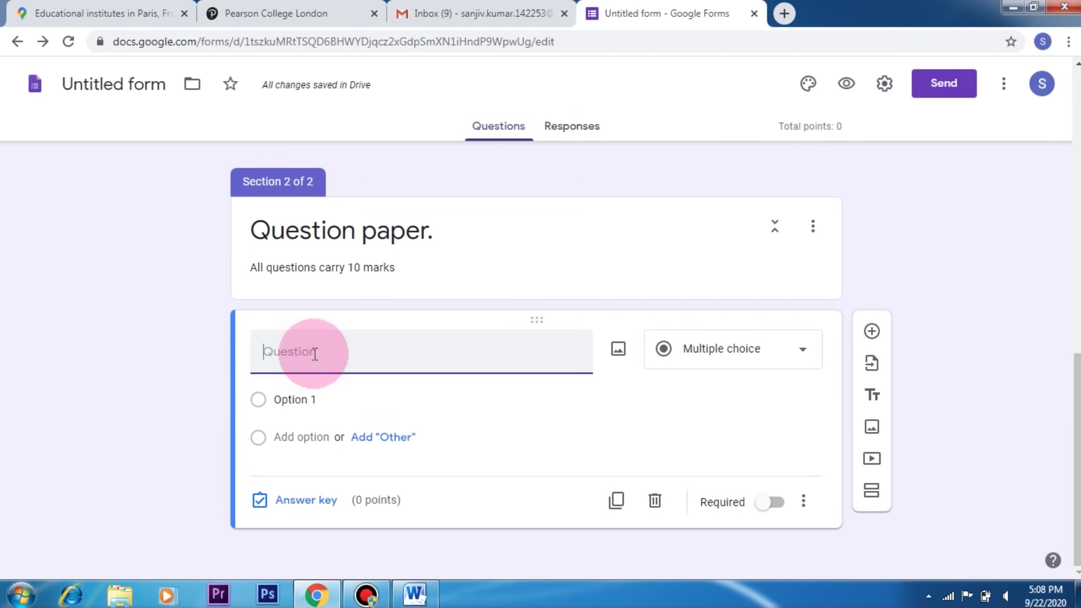
text(How many )
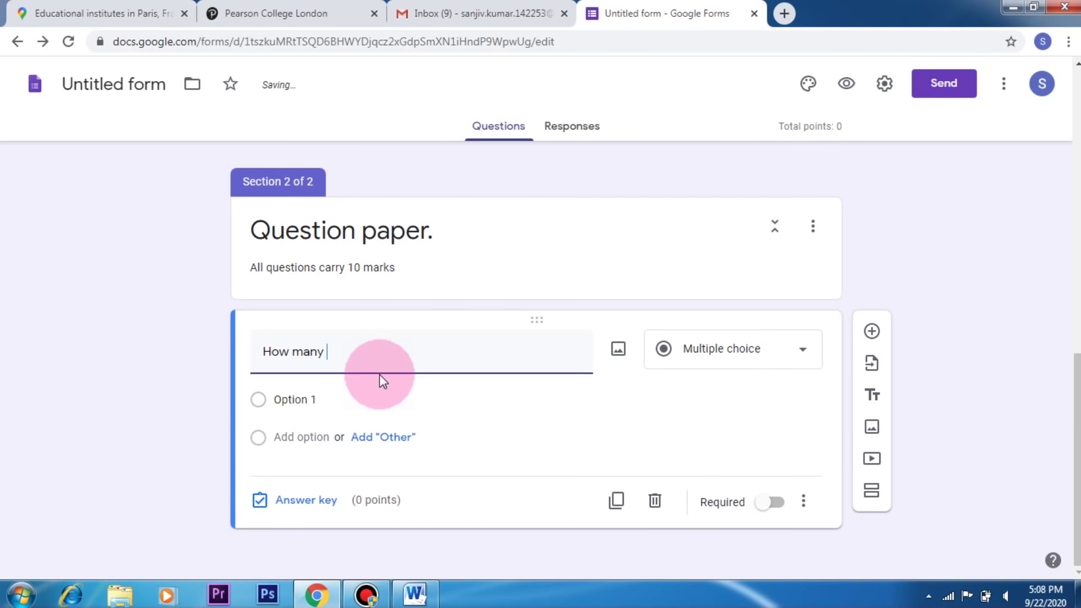
text(days are there)
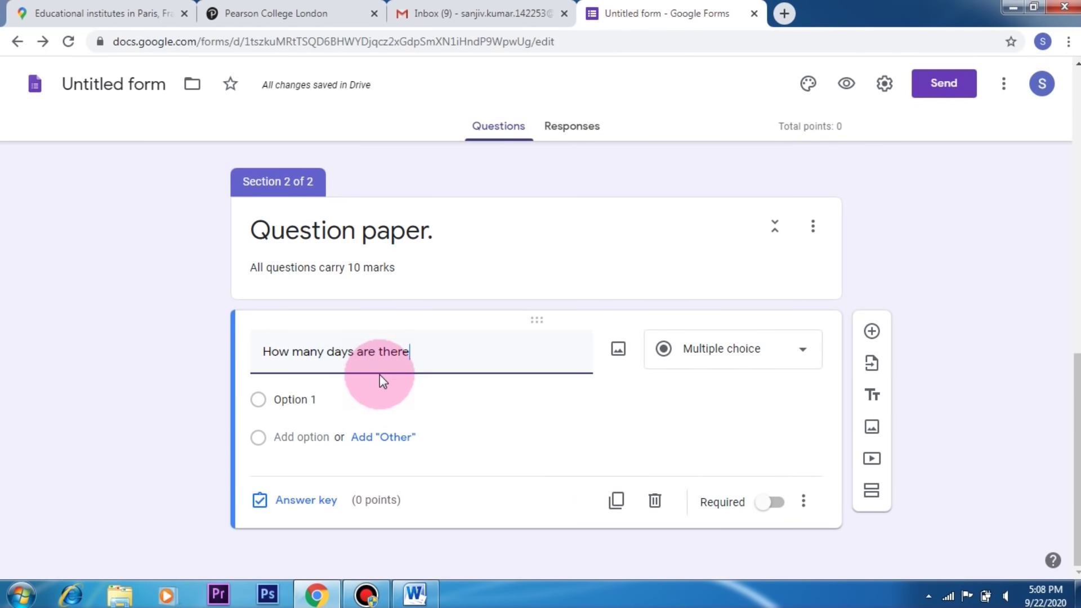
text( in a leap year)
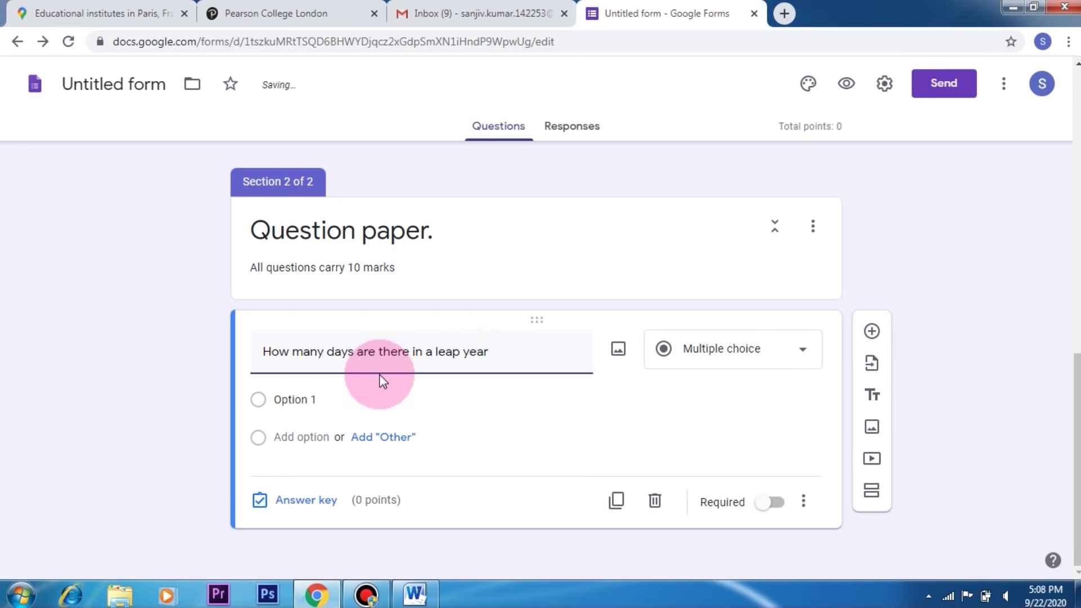
text(.)
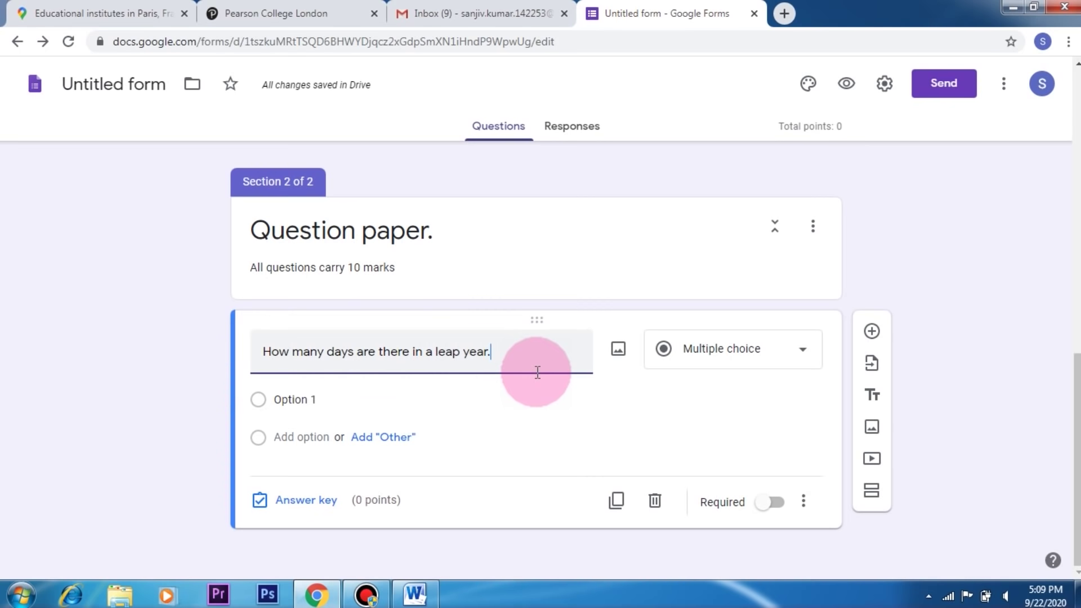
Give the leap year question the options 356, 365, 366 and 355, and make it required
click(284, 399)
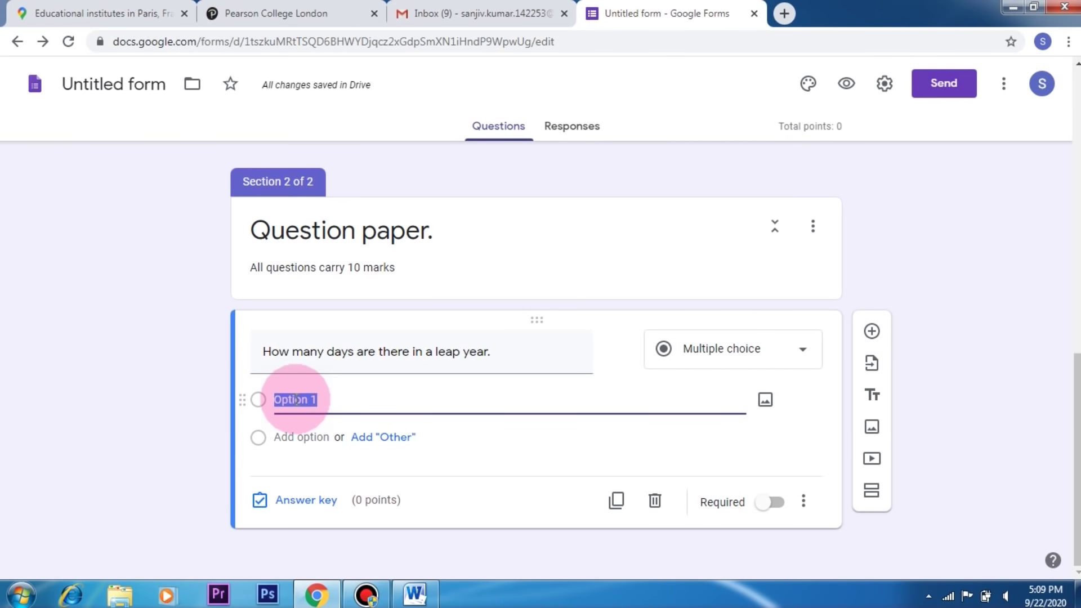
text(356)
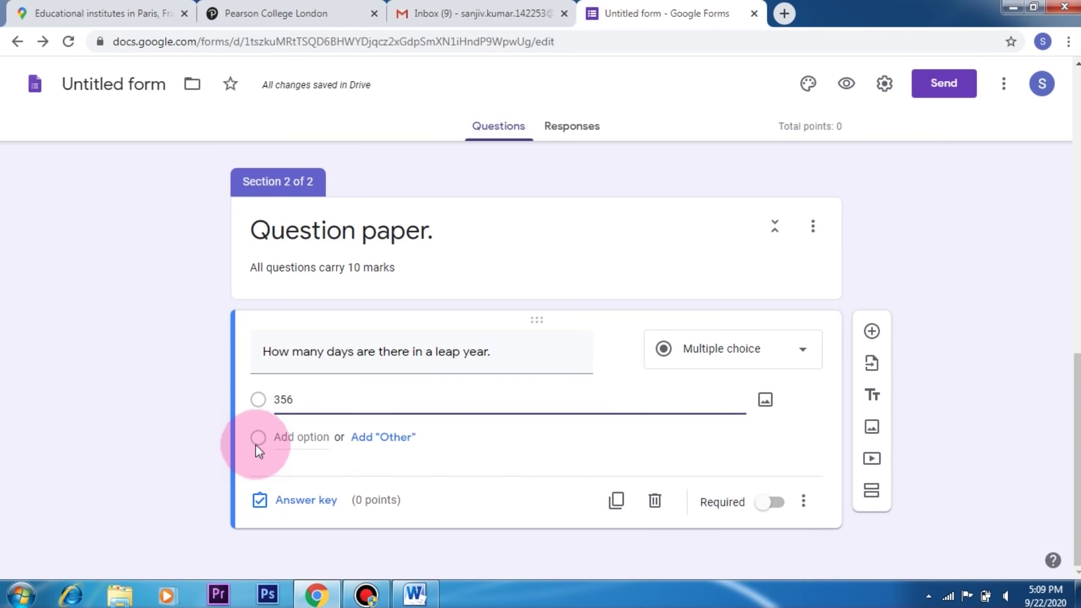
click(302, 441)
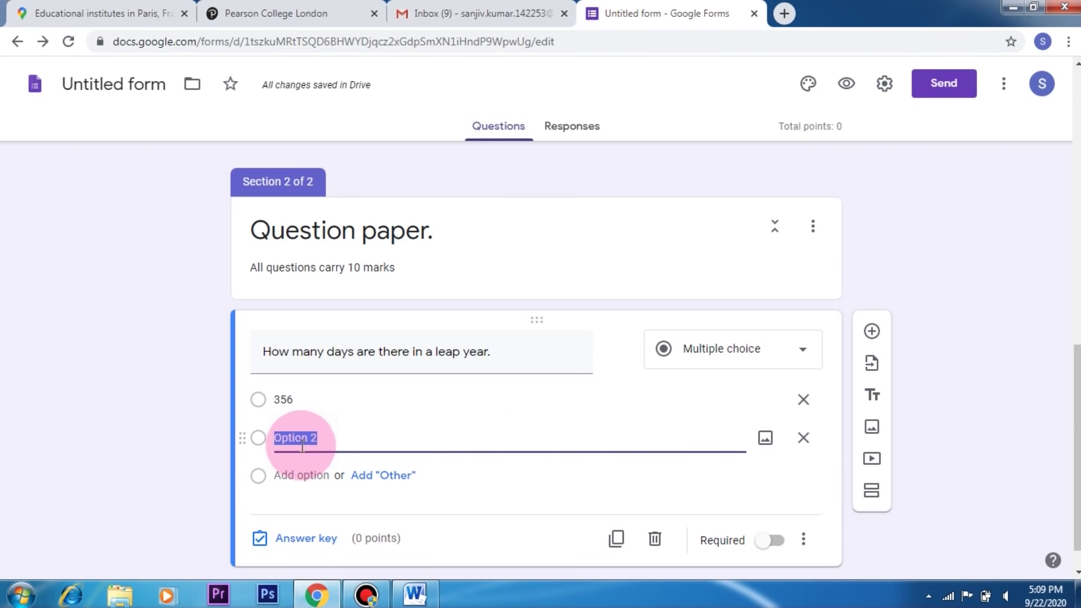
text(365)
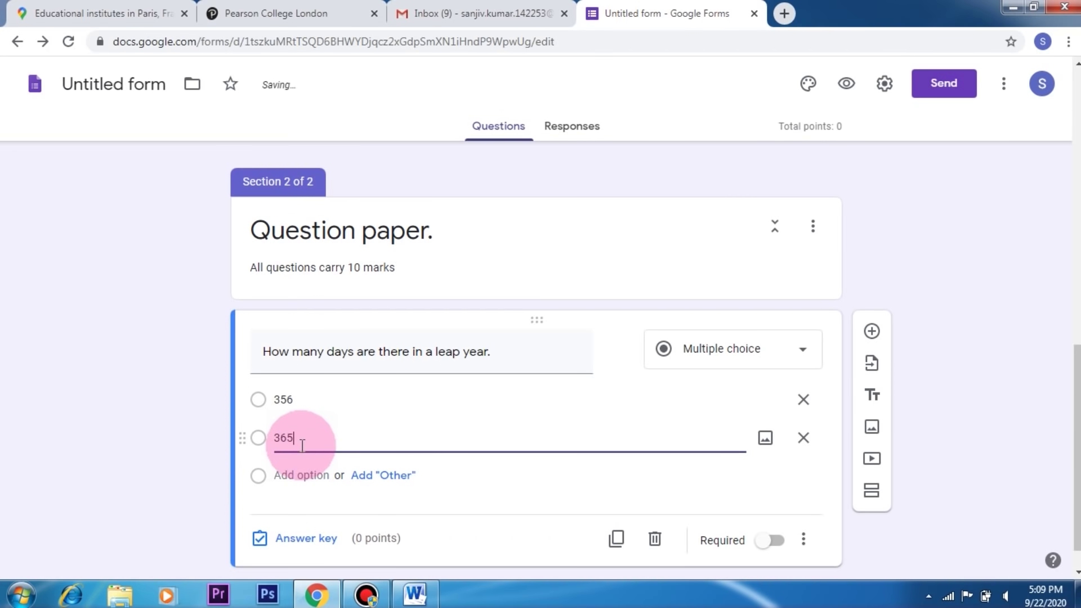
click(295, 476)
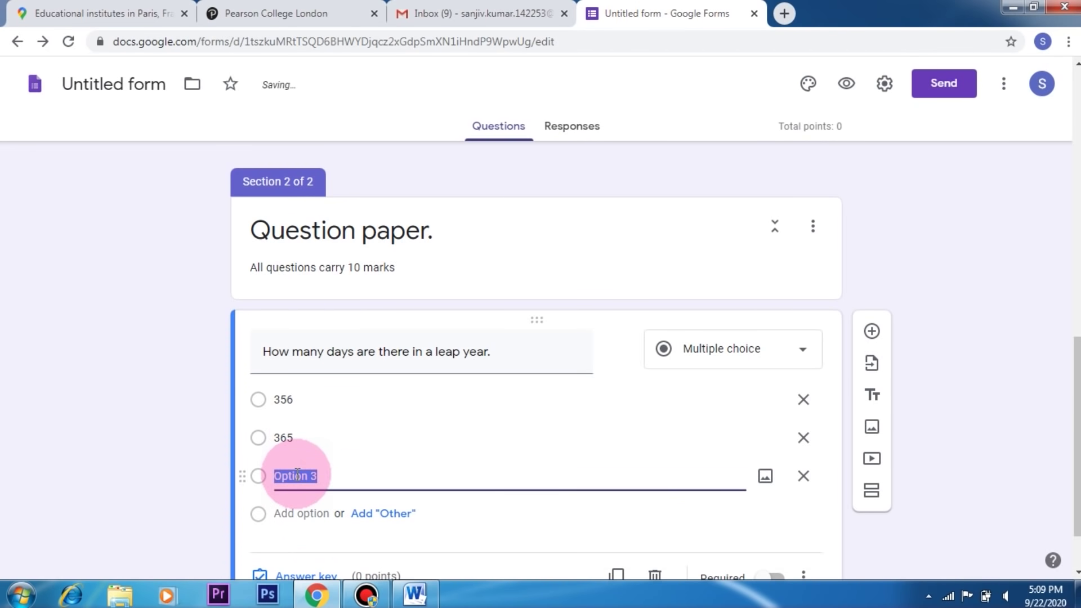
text(366)
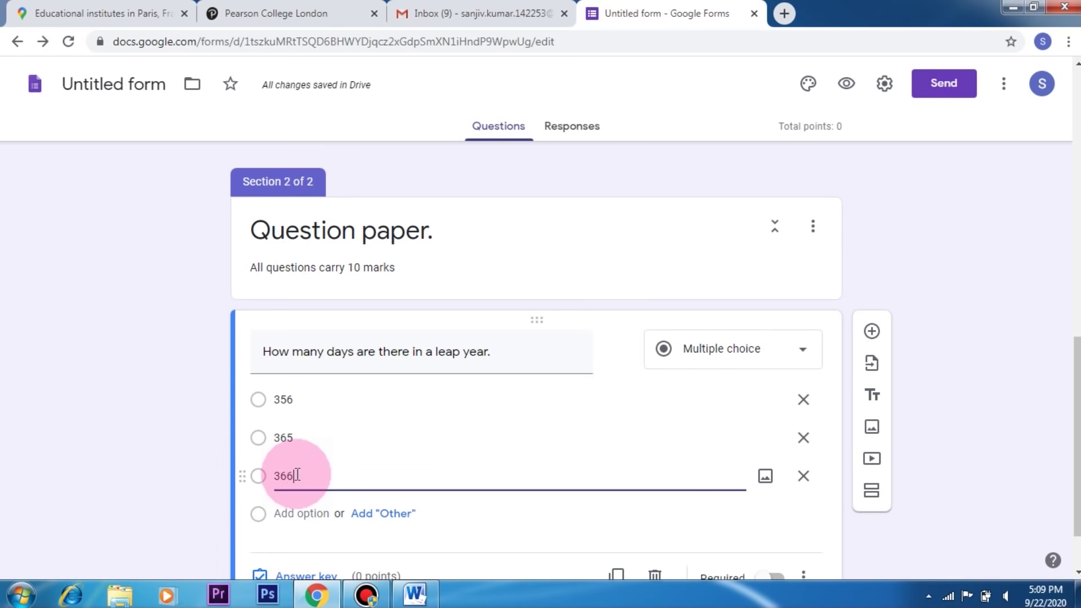
click(296, 514)
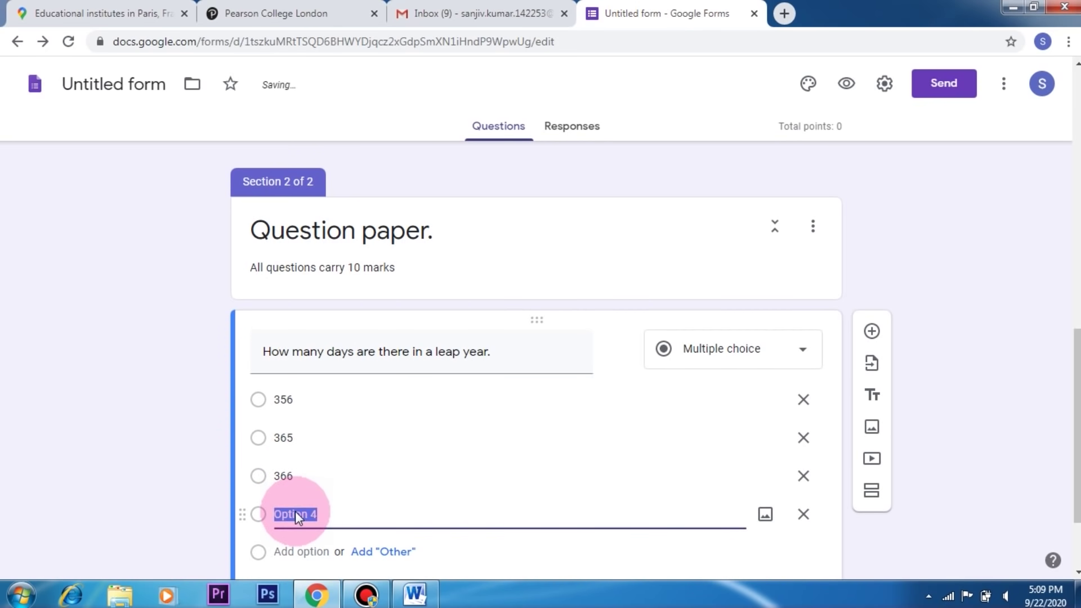
text(355)
scroll(769, 517, down, 2)
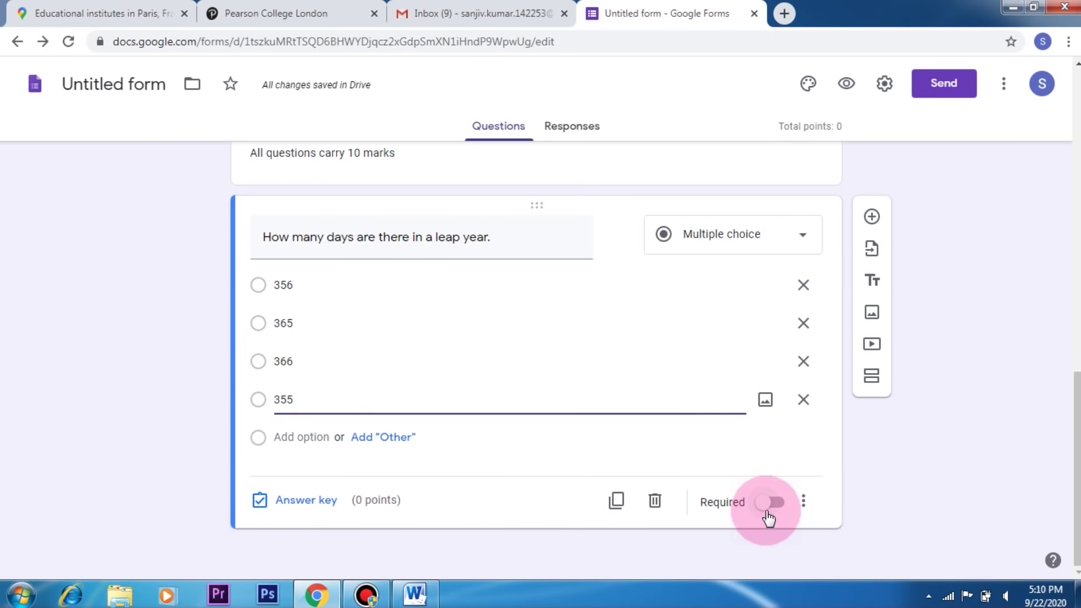
click(768, 503)
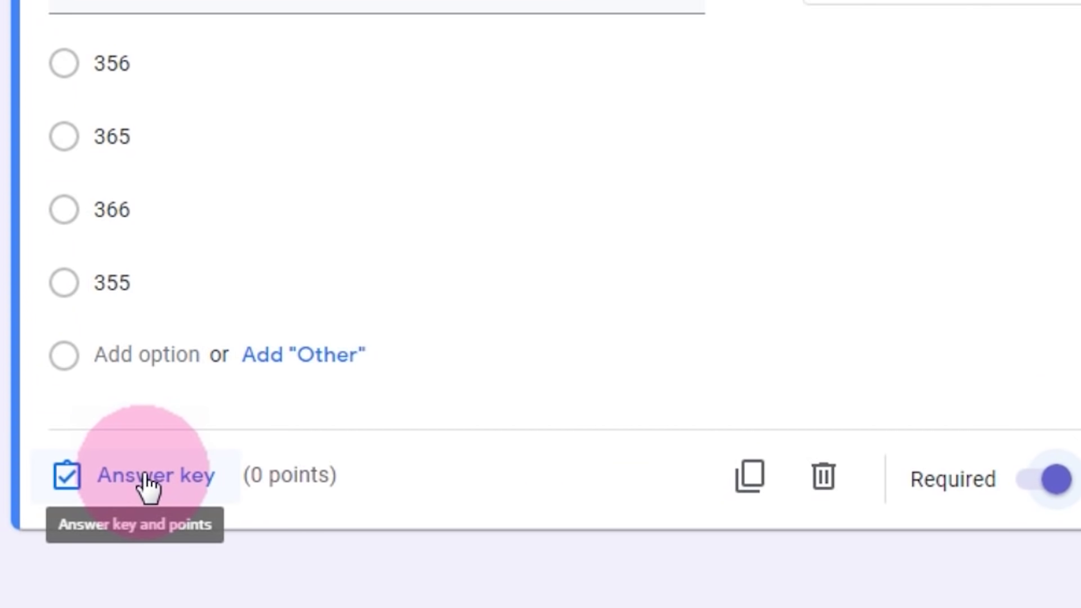
Set the leap year question's answer key to 10 points with 366 as the correct answer
click(145, 478)
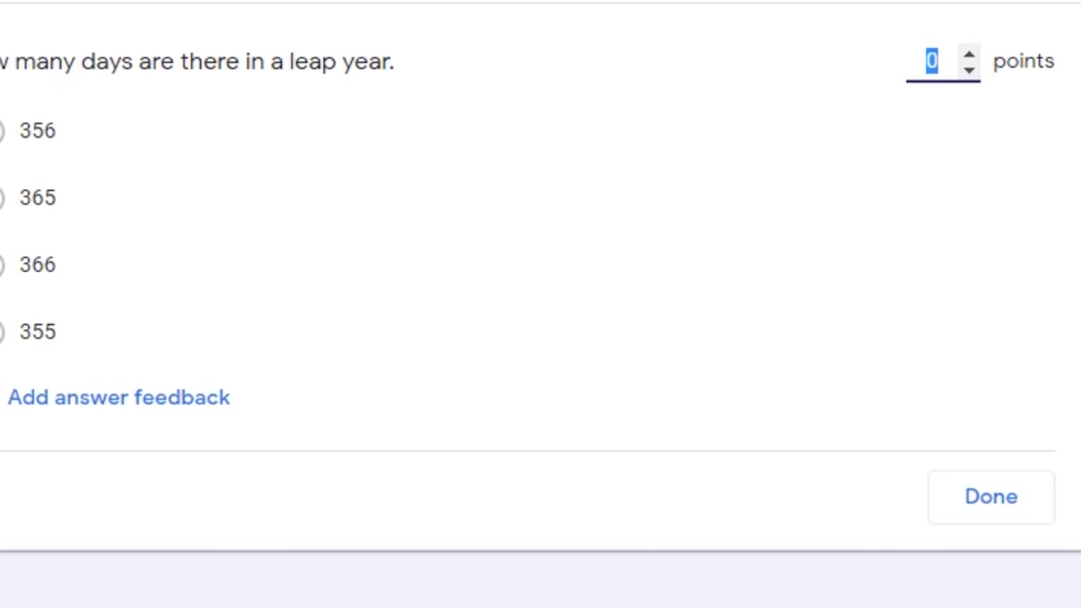
click(968, 55)
click(968, 55)
click(968, 55)
click(968, 55)
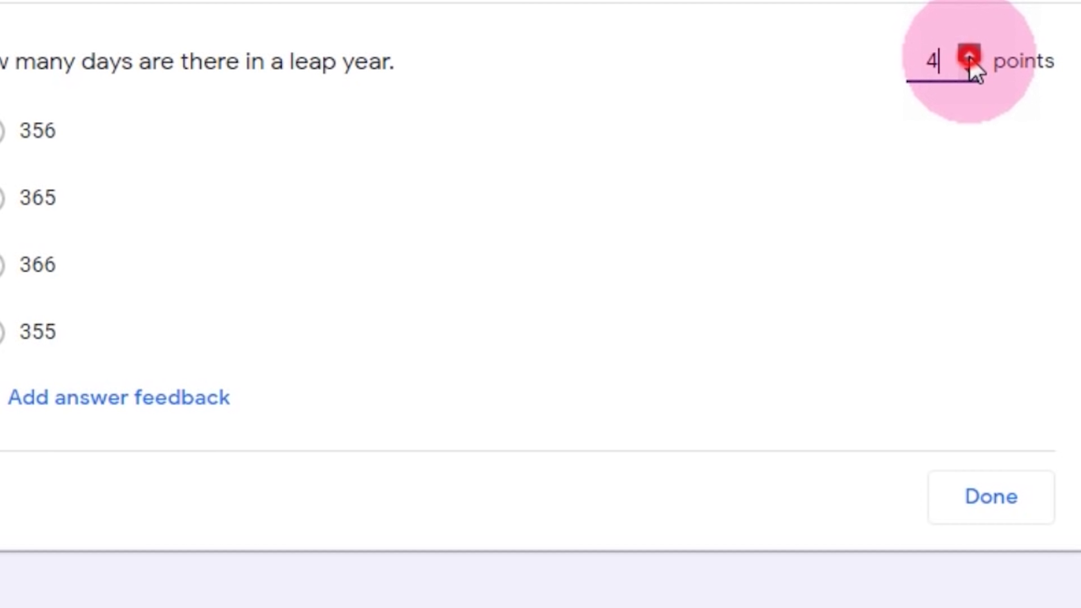
click(968, 55)
click(968, 55)
click(968, 56)
click(968, 55)
click(968, 55)
click(968, 55)
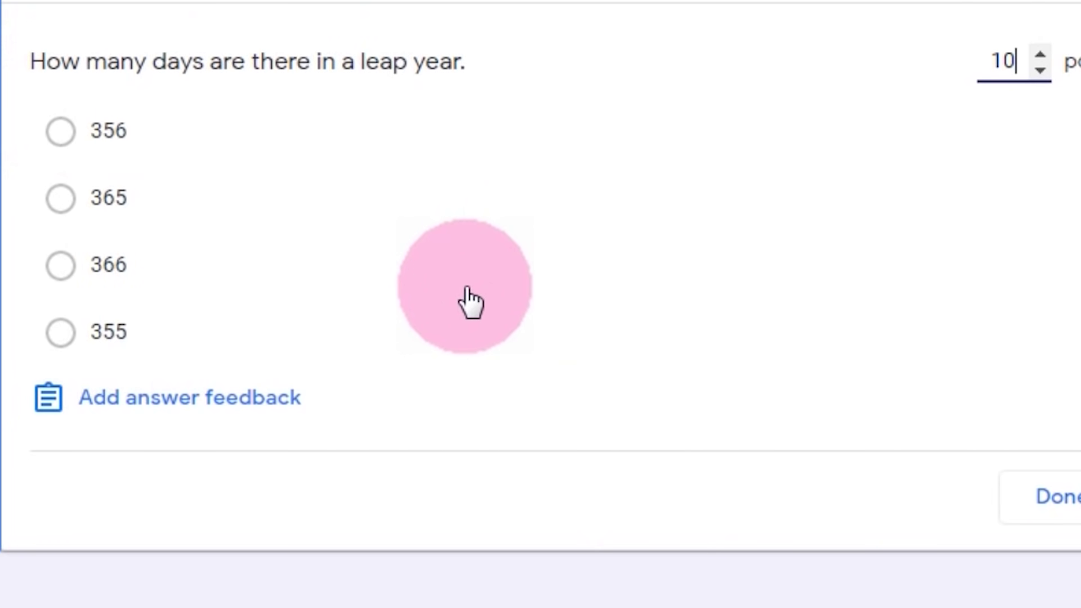
click(59, 272)
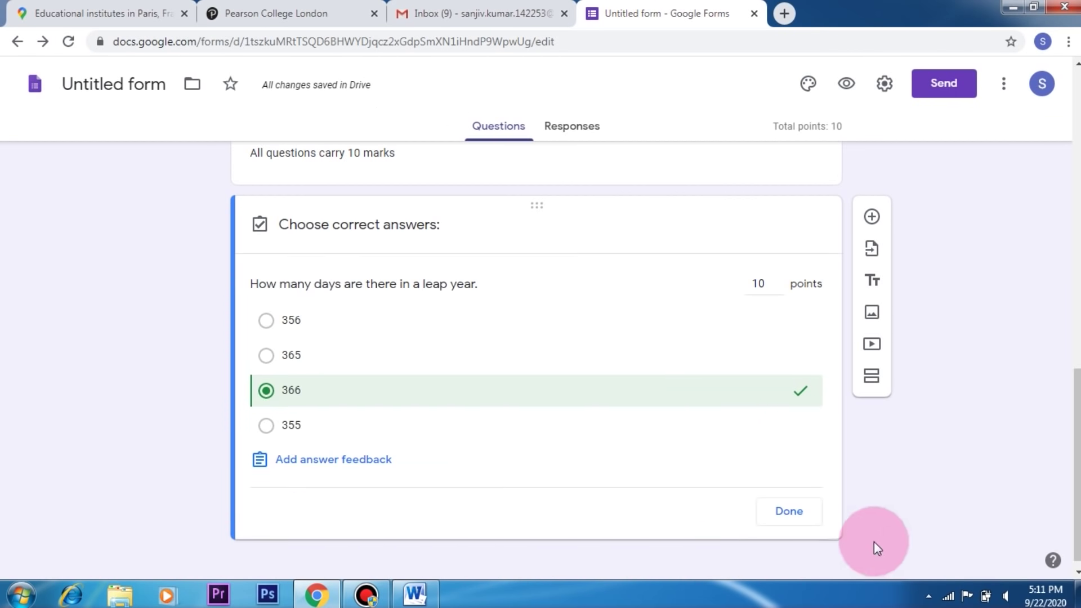
click(801, 514)
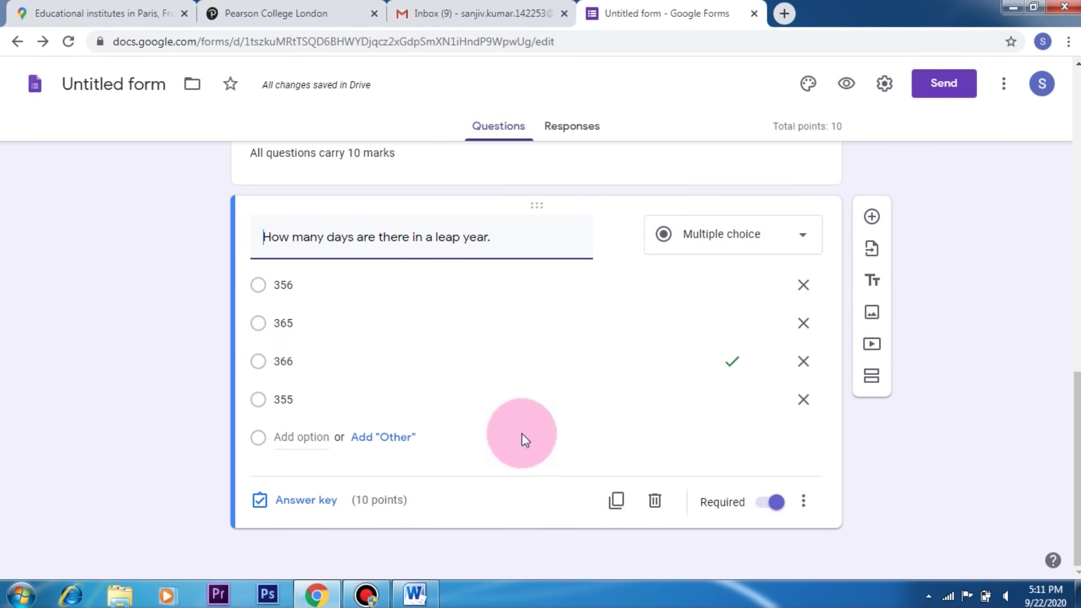
Preview the form and fill in the respondent's email address, name and other required details to reach the Question paper section
click(847, 84)
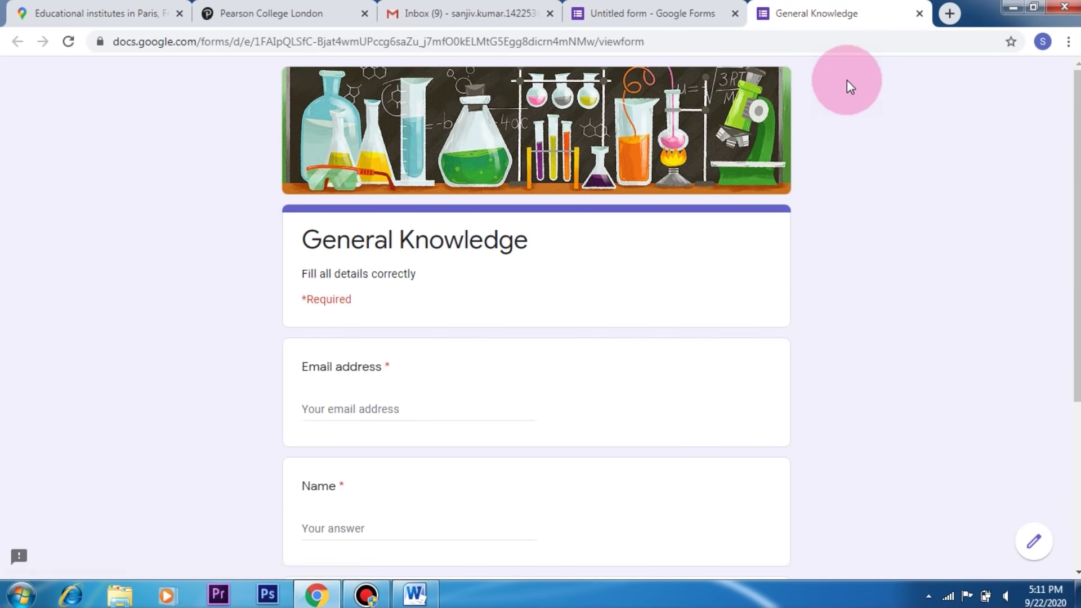
scroll(898, 363, down, 5)
scroll(900, 364, up, 3)
scroll(900, 359, up, 2)
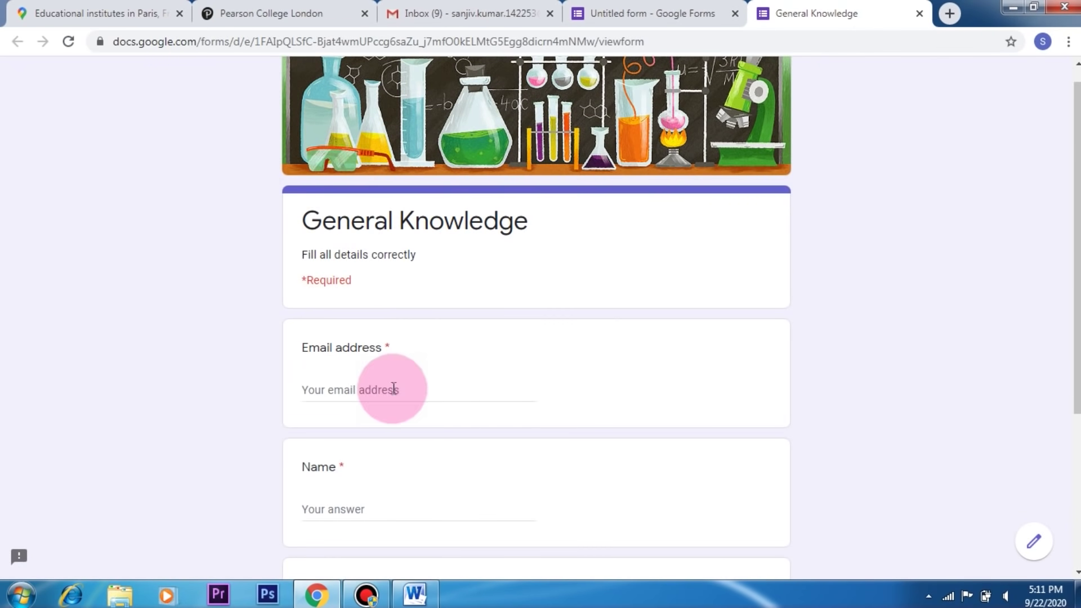
click(376, 389)
click(391, 432)
scroll(802, 338, down, 3)
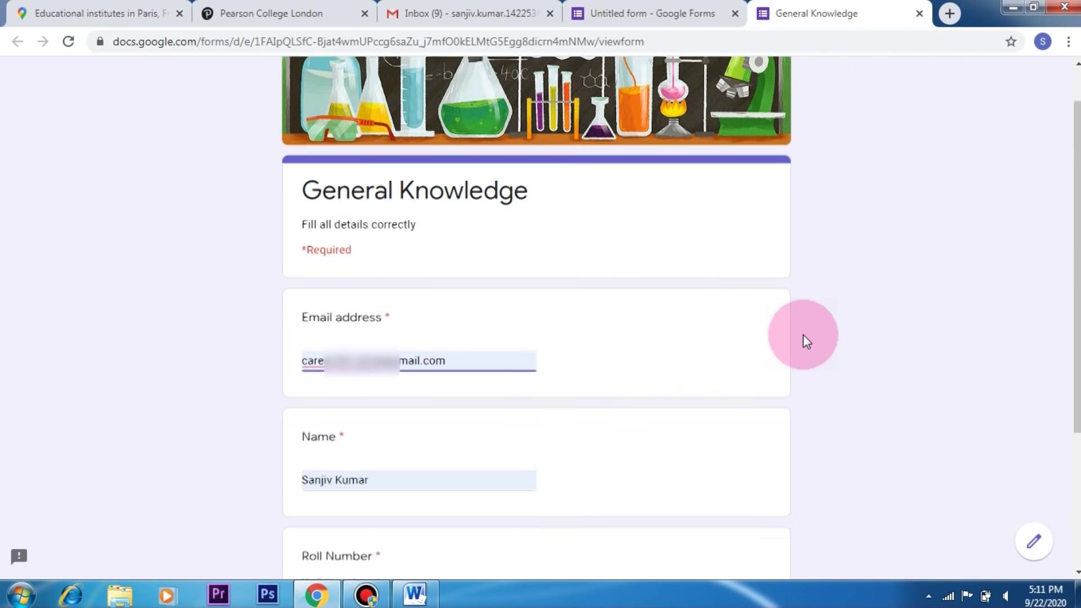
key(Return)
scroll(916, 383, down, 3)
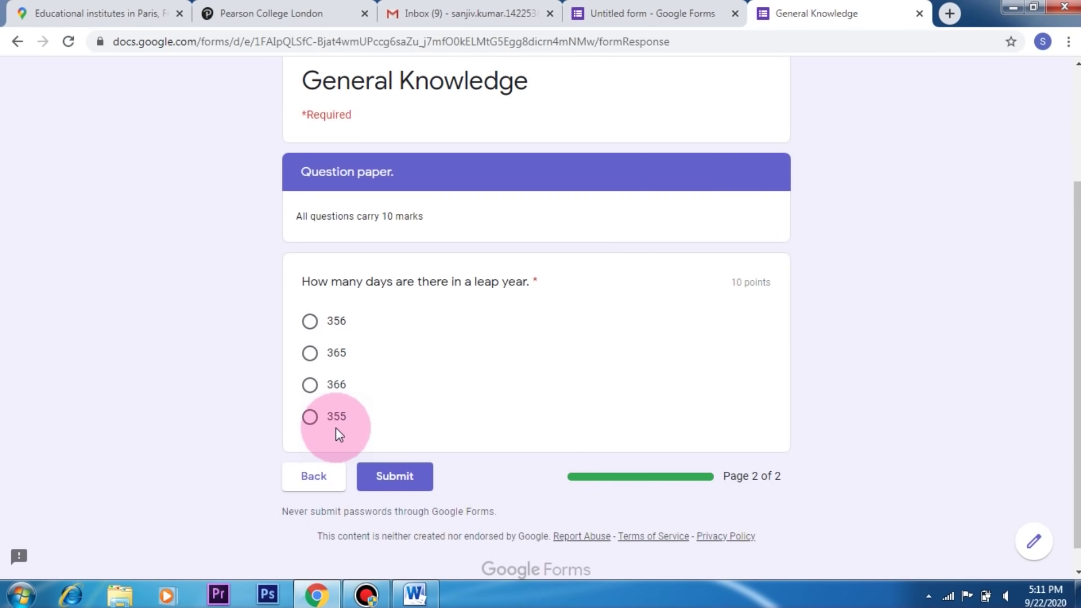
Answer the leap year question with 356, submit the test response, and close the preview
click(317, 329)
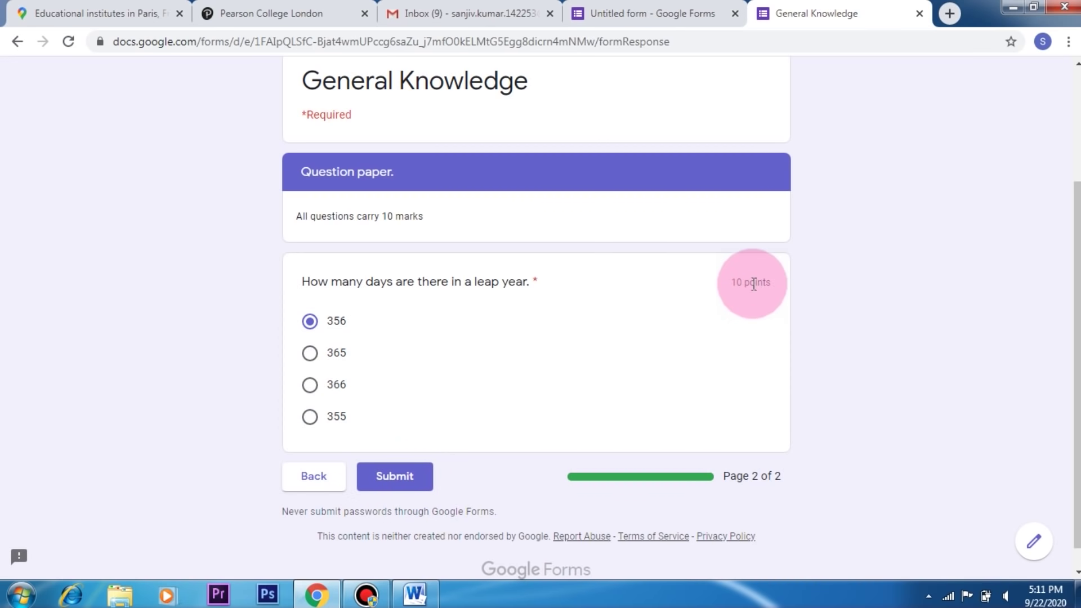
click(405, 481)
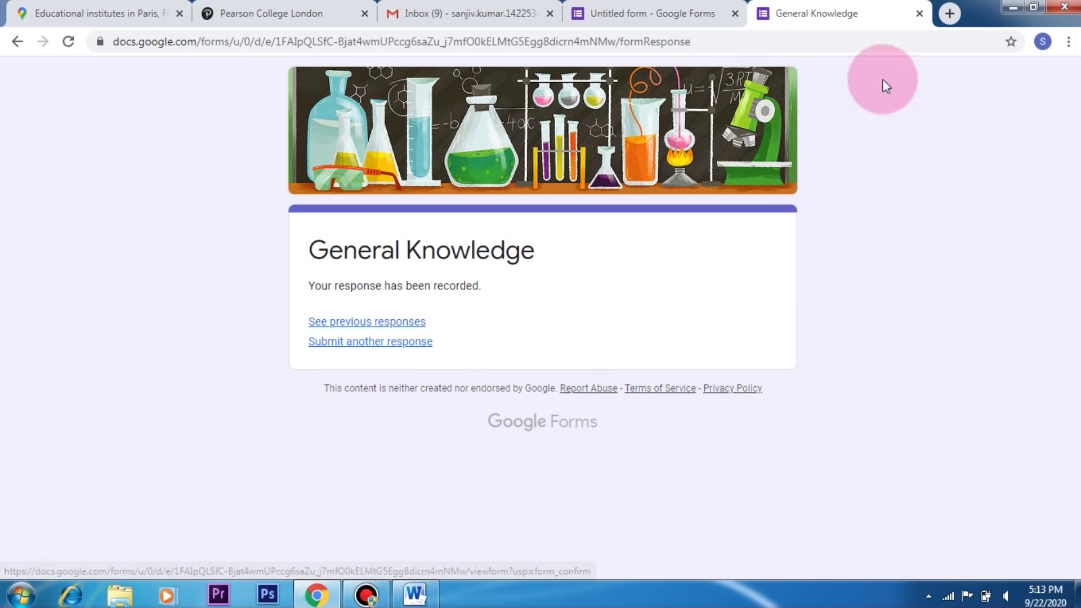
click(919, 14)
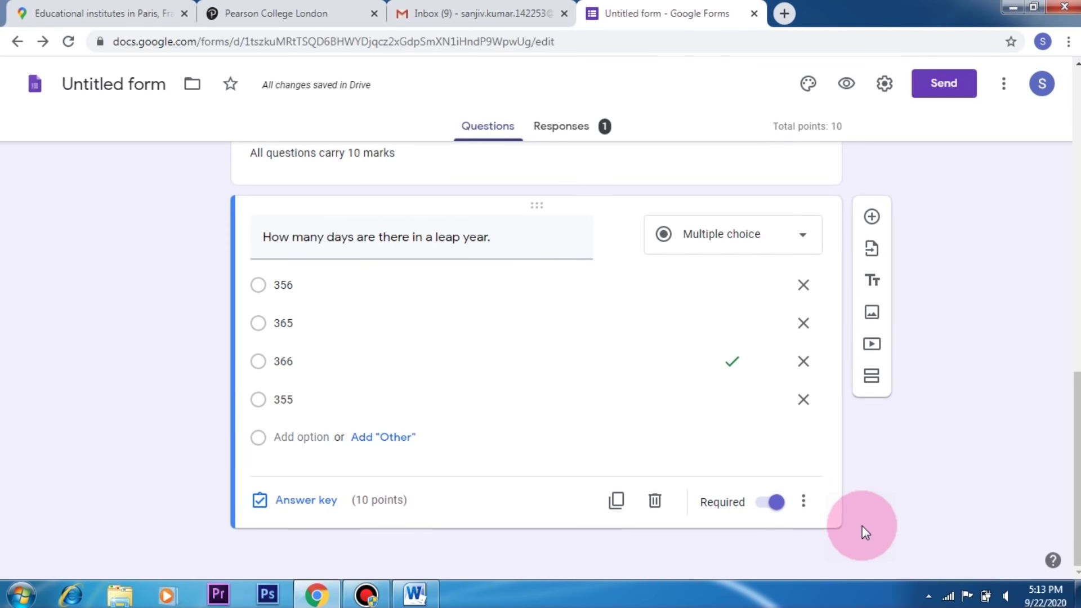
Add a second multiple-choice question reading "Who is the first prime minister of India" below the leap year question
click(871, 217)
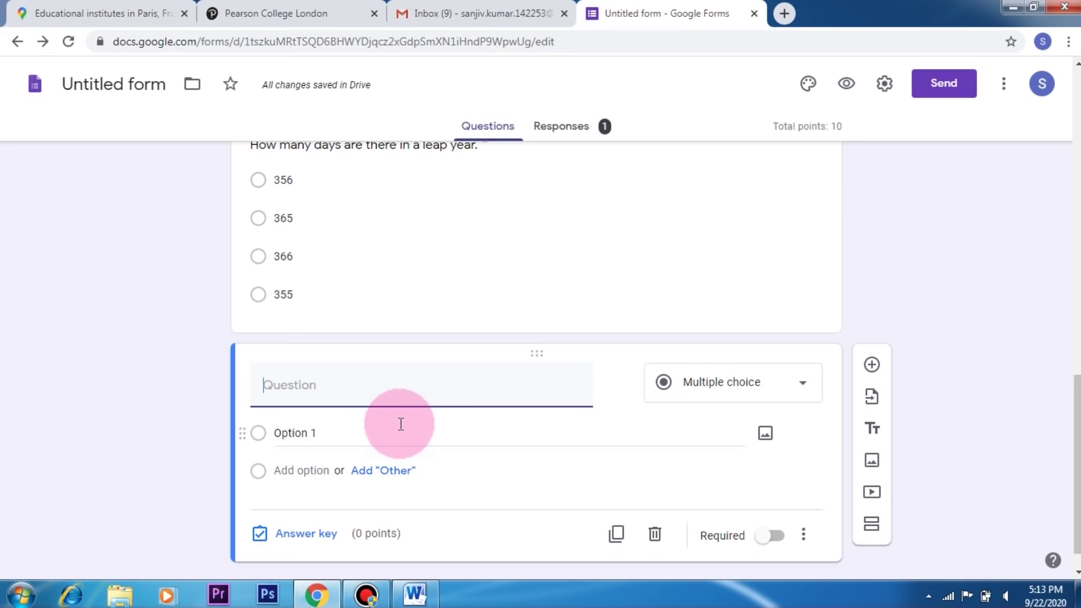
text(Who is the first pri)
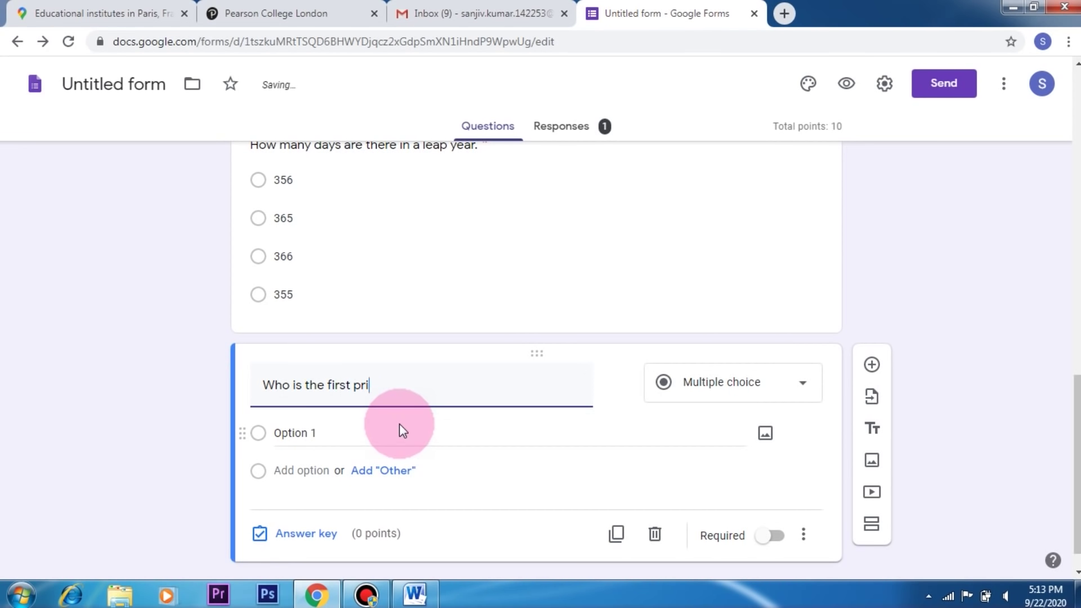
text(me minister of India)
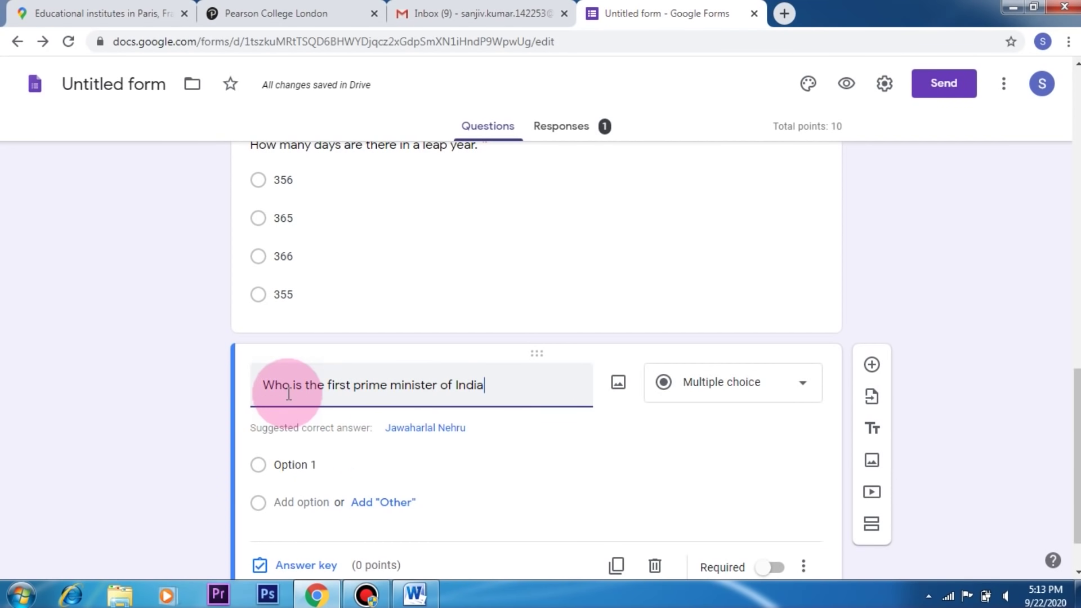
scroll(536, 381, down, 1)
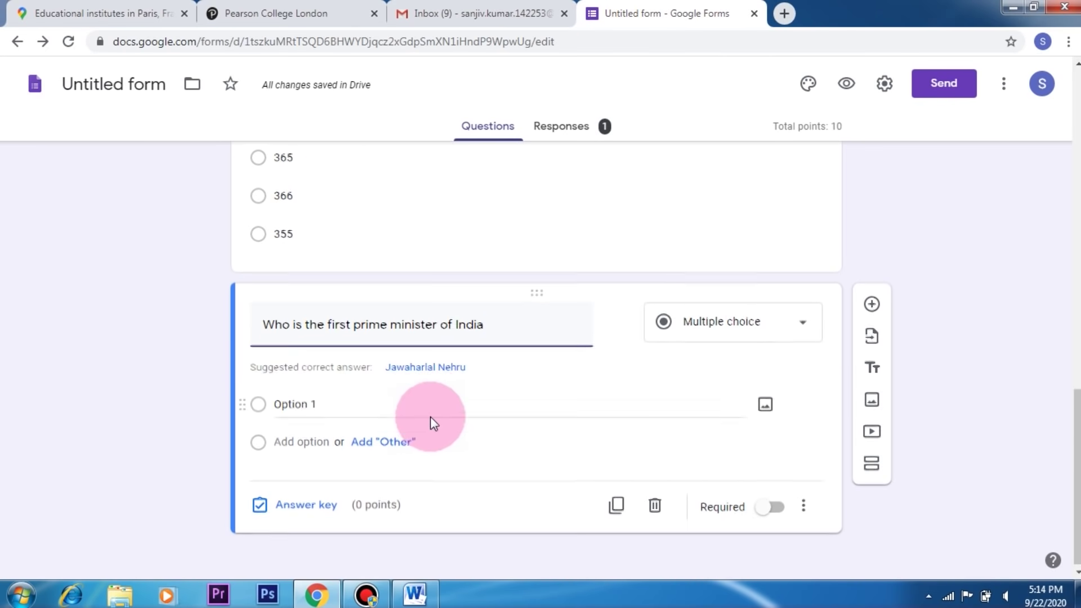
scroll(430, 422, up, 3)
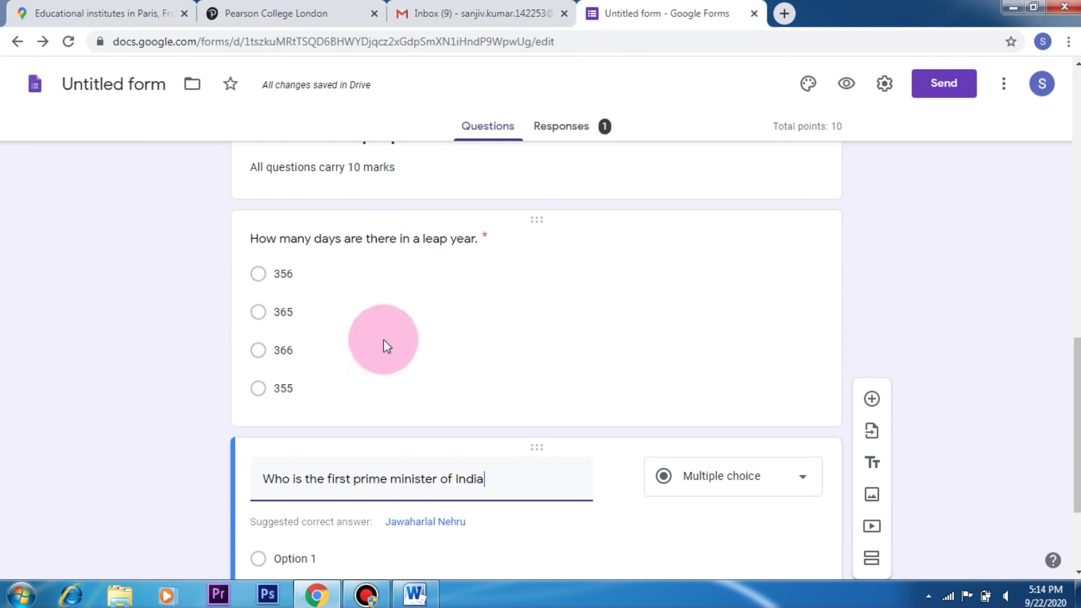
scroll(384, 339, down, 3)
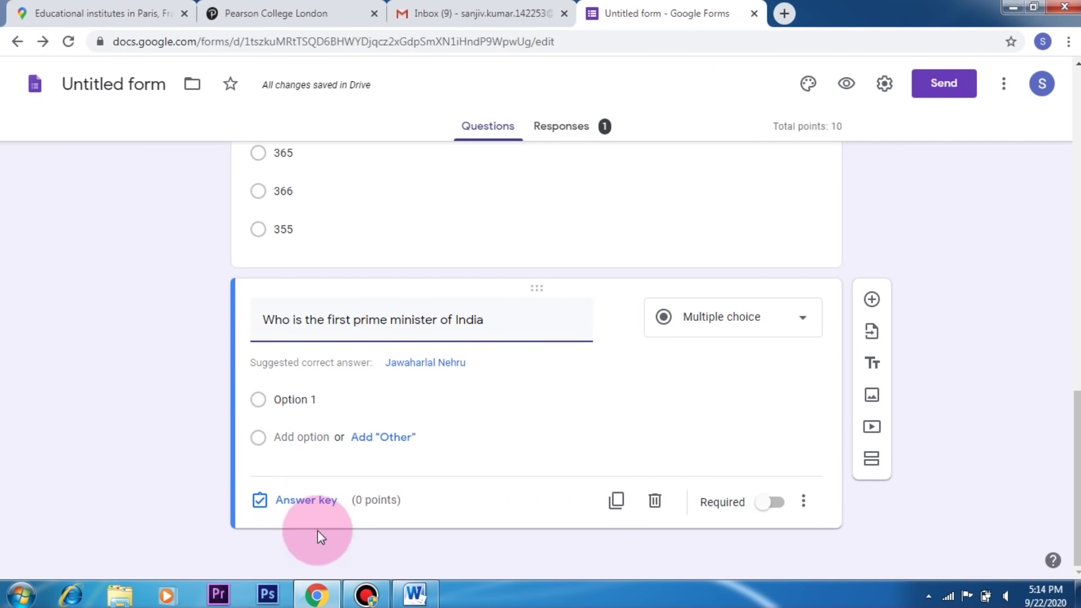
Set the prime minister question's value to 10 points in its answer key
click(310, 501)
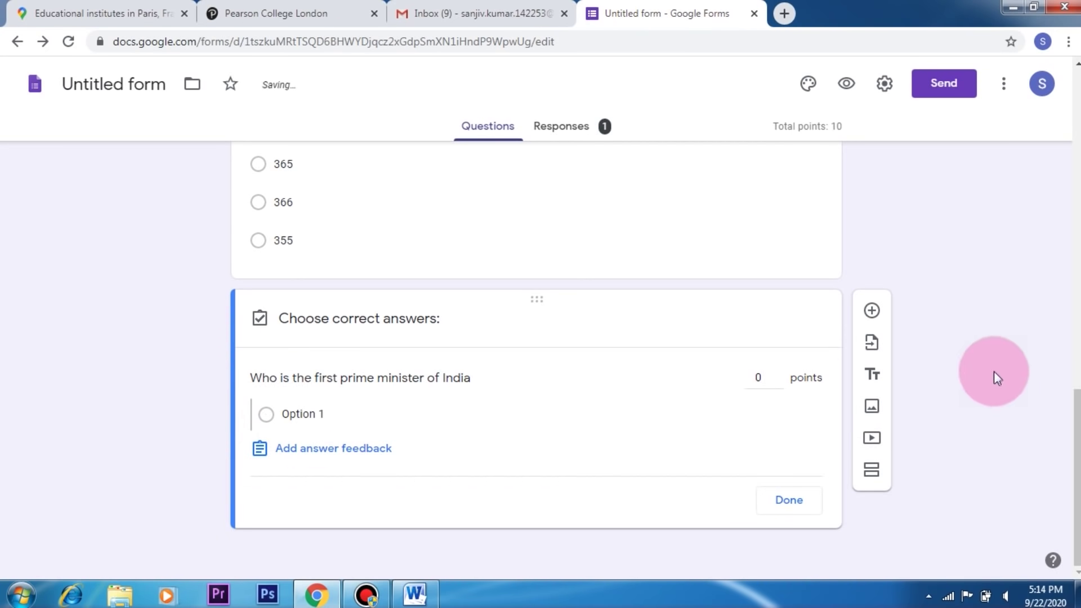
click(778, 373)
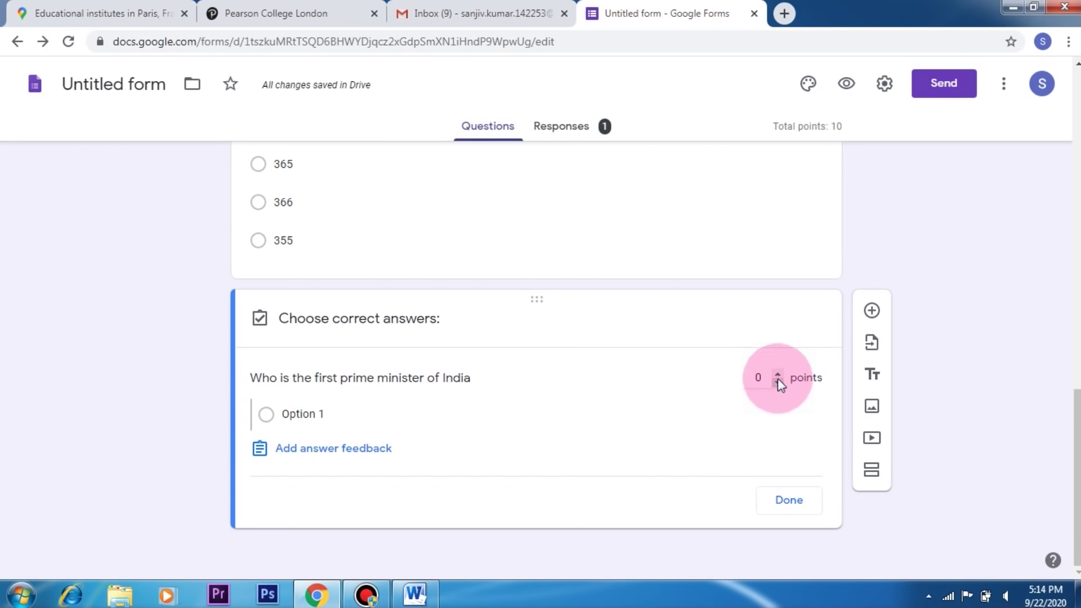
click(777, 374)
click(777, 373)
click(778, 373)
click(778, 373)
click(777, 373)
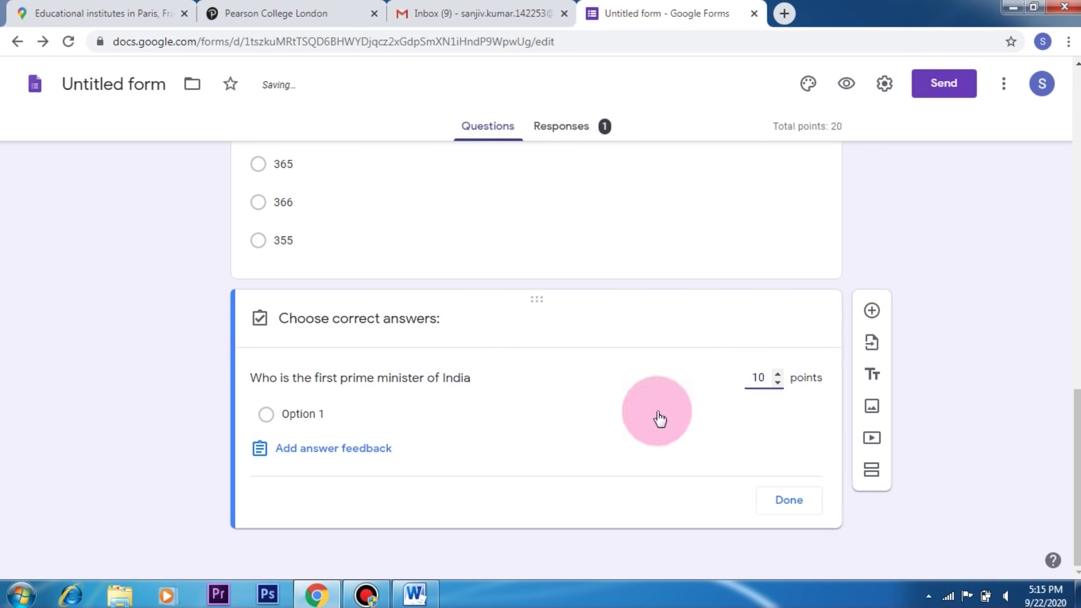
Close the answer key and change the prime minister question's type to Checkboxes
click(782, 500)
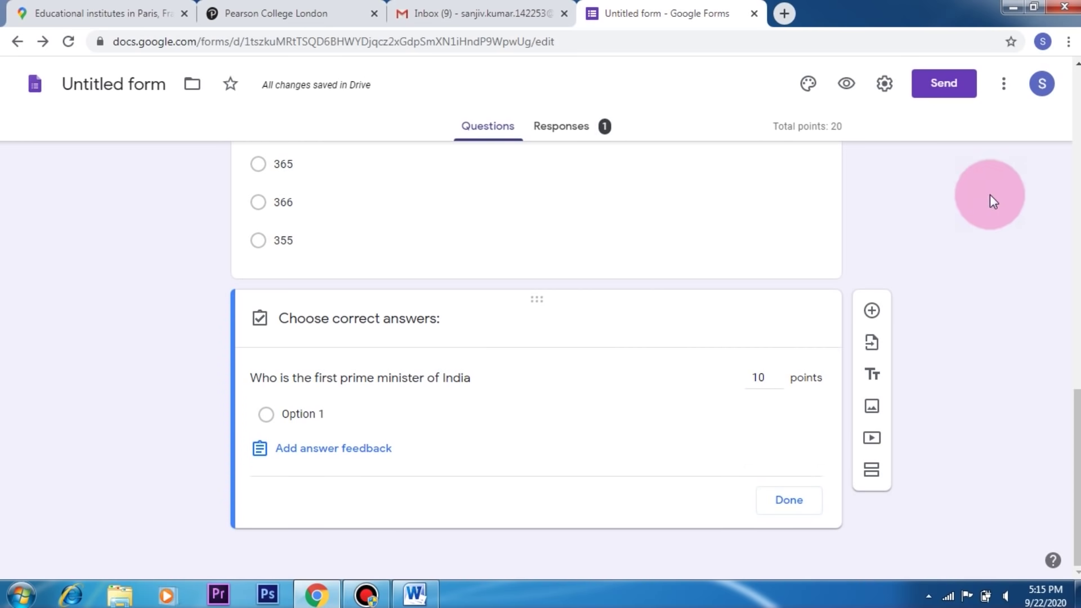
click(805, 503)
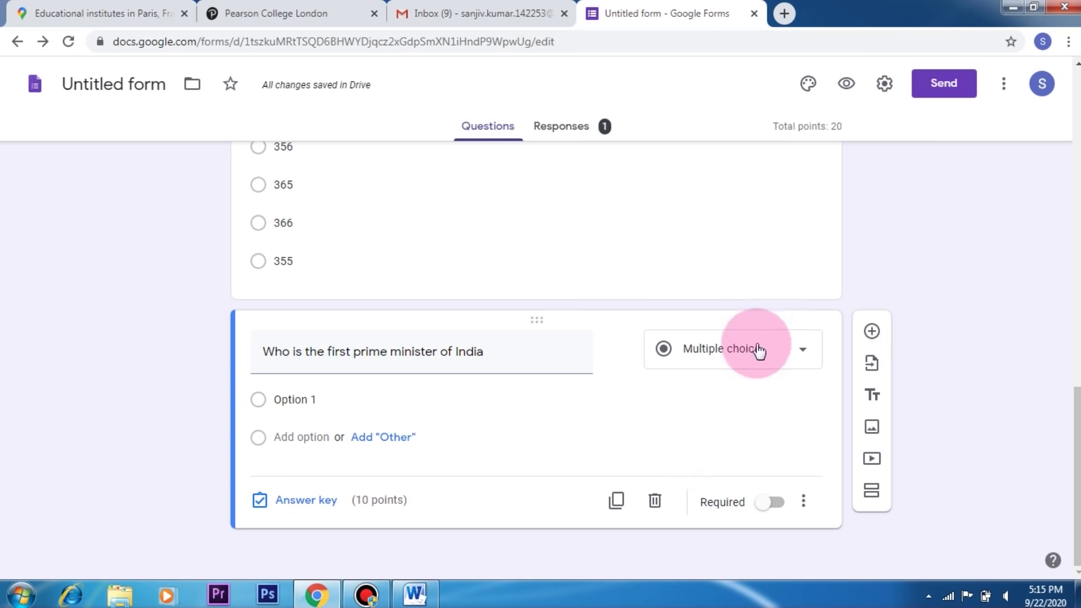
click(803, 356)
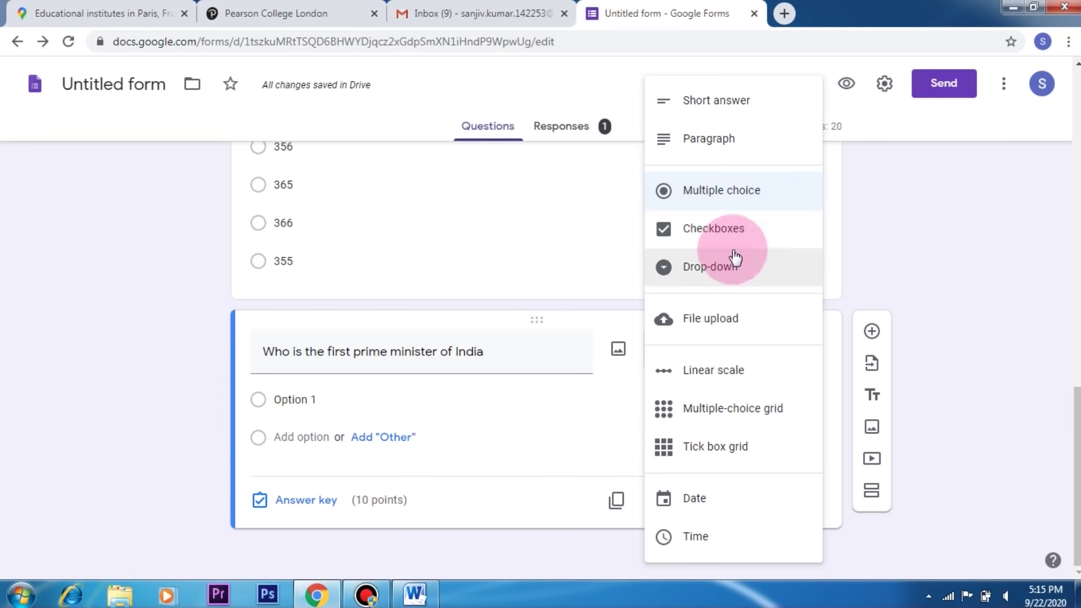
click(713, 230)
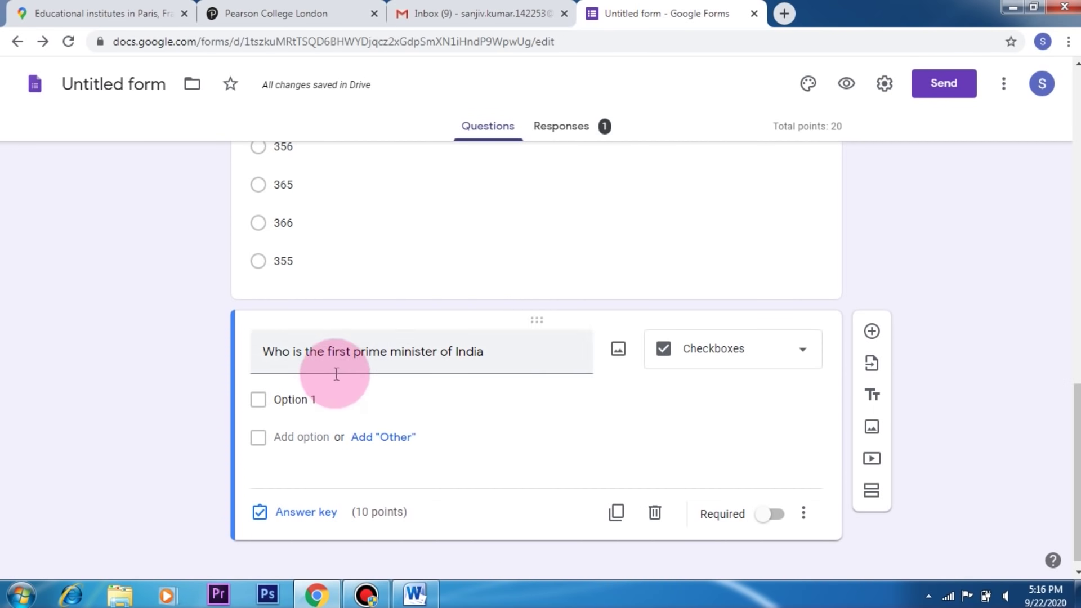
Enter the answer options Lal Bahadur Shastri, Jawahar Lal Nehru, Atal Bihari Vajpayee and Rajiv Gandhi for the prime minister question
click(286, 399)
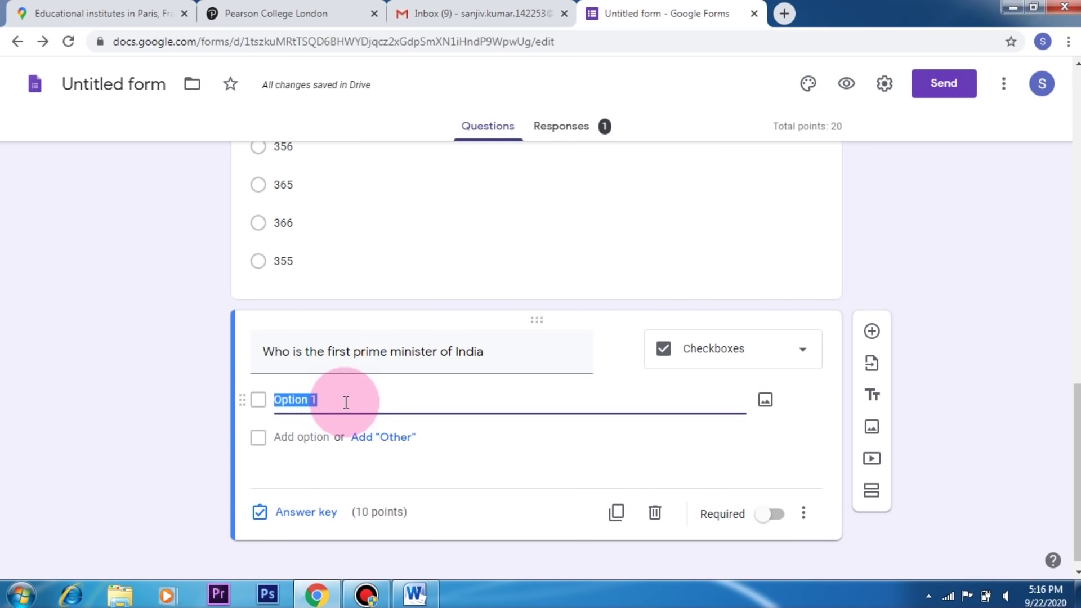
text(Lal Bahadur Shastri)
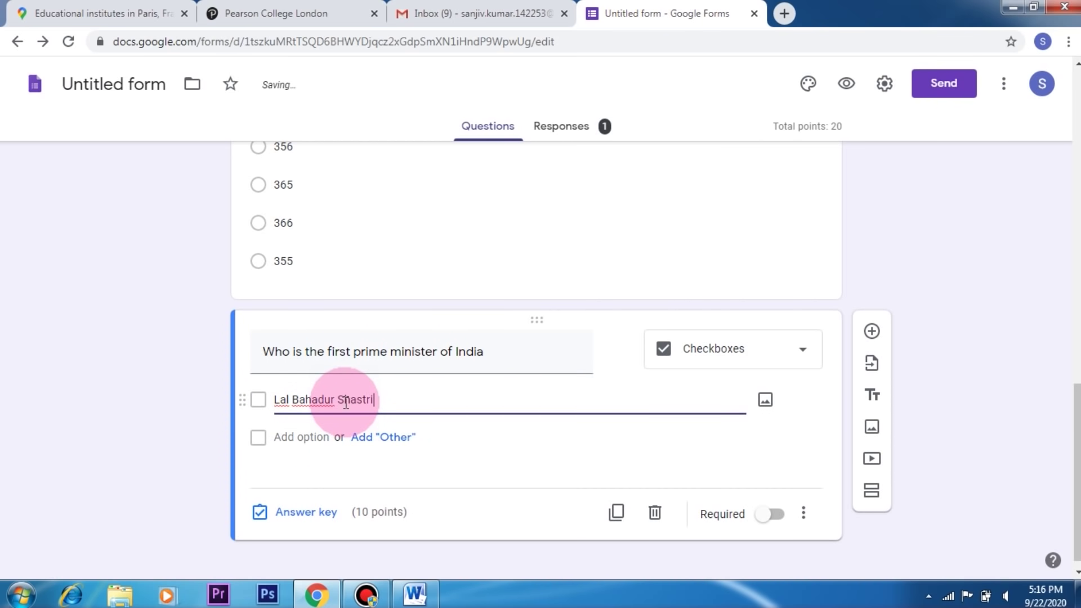
click(298, 437)
text(Ja)
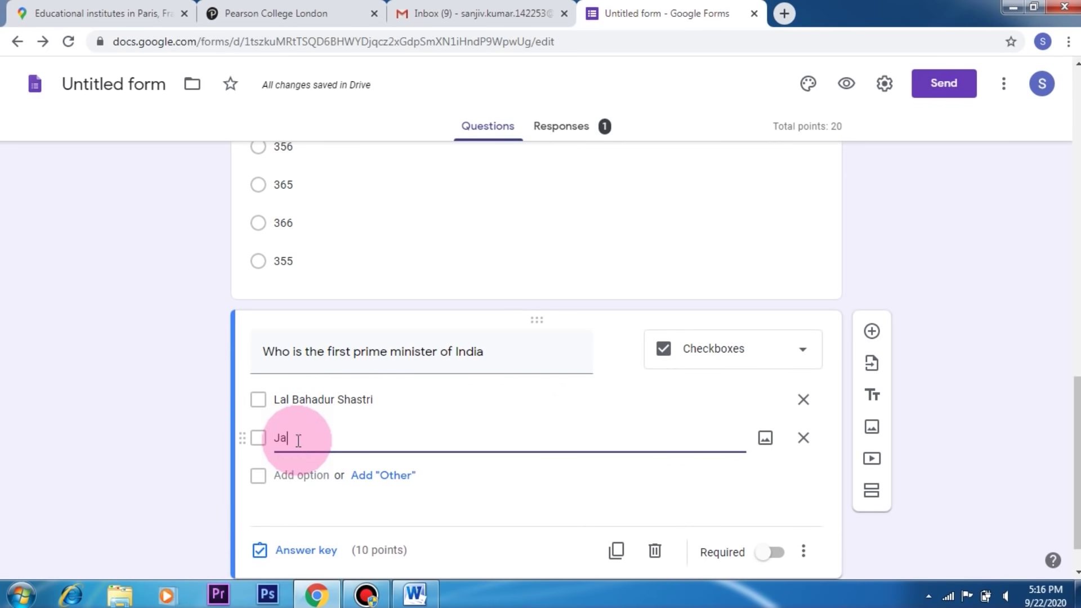
text(wahar Lal Nehru)
click(298, 475)
text(At)
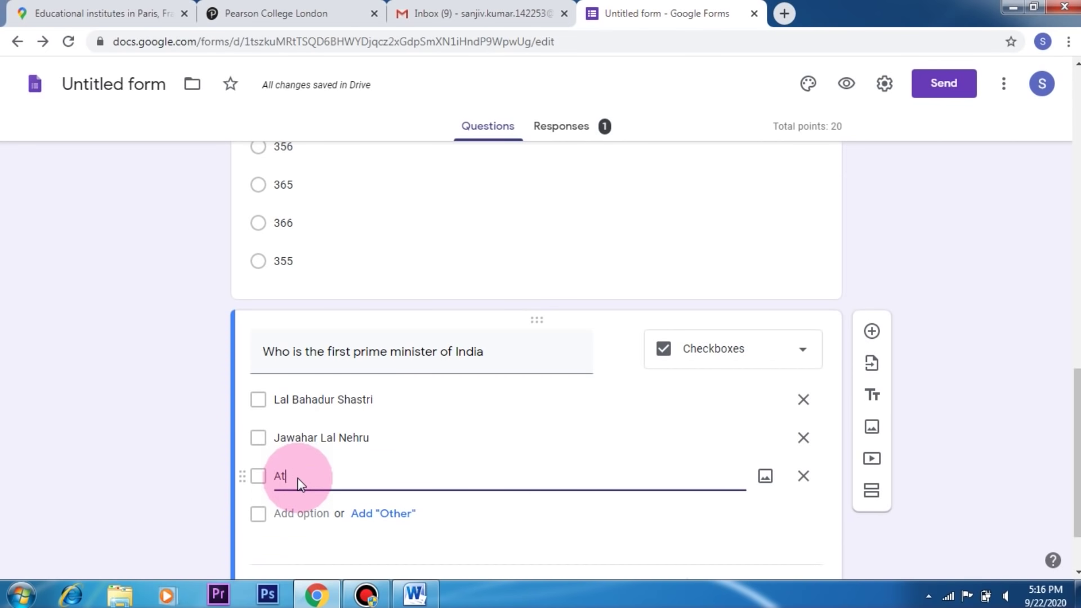
text(al Bihari Vajpayee)
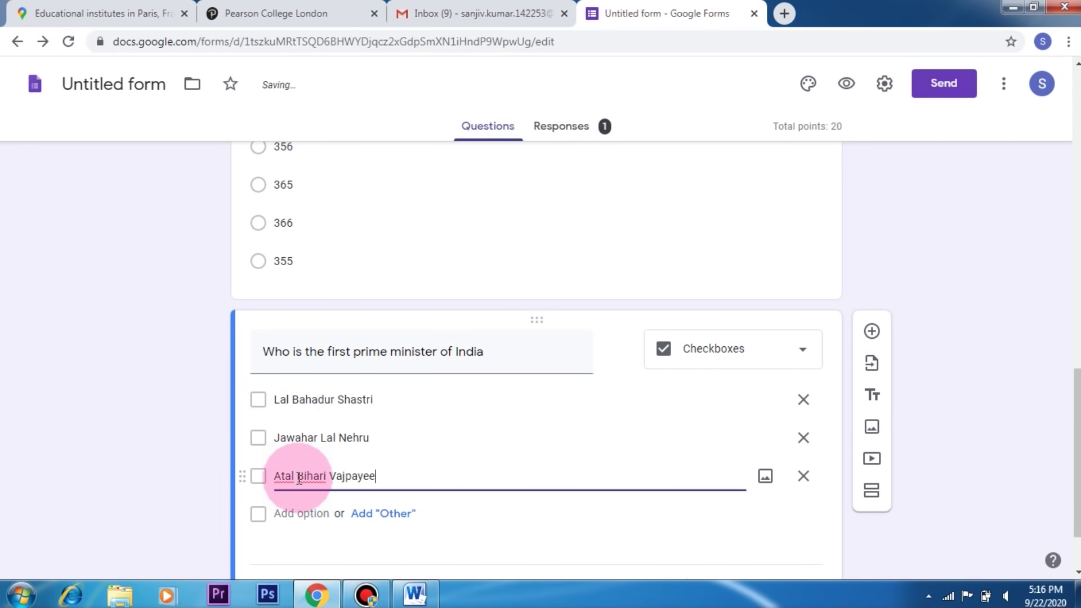
click(290, 511)
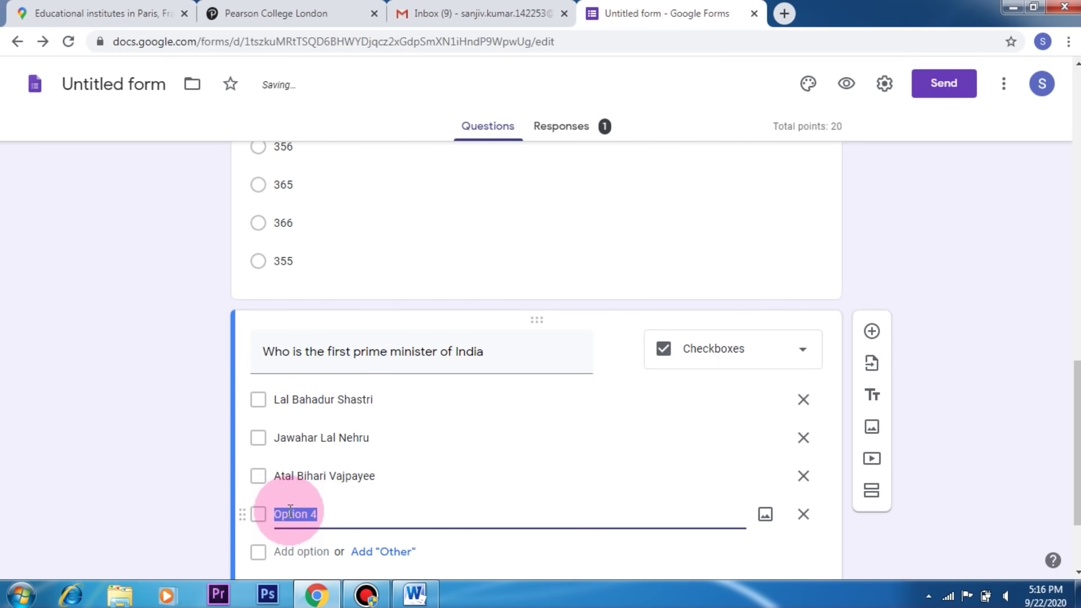
text(Rajiv Gandhi)
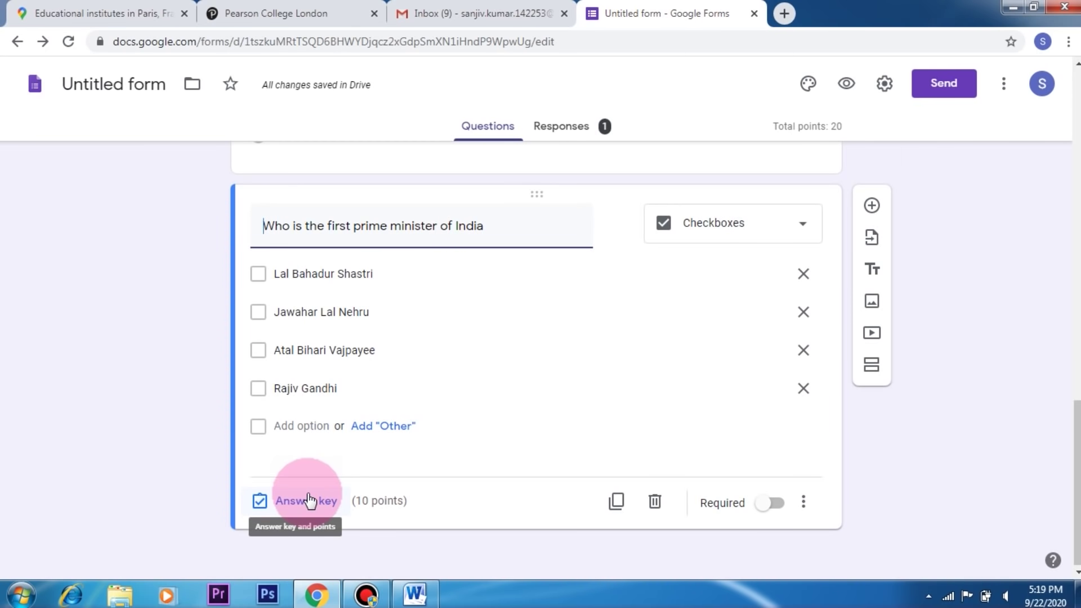
Mark only Jawahar Lal Nehru as the correct answer in the answer key and make the question required
click(309, 500)
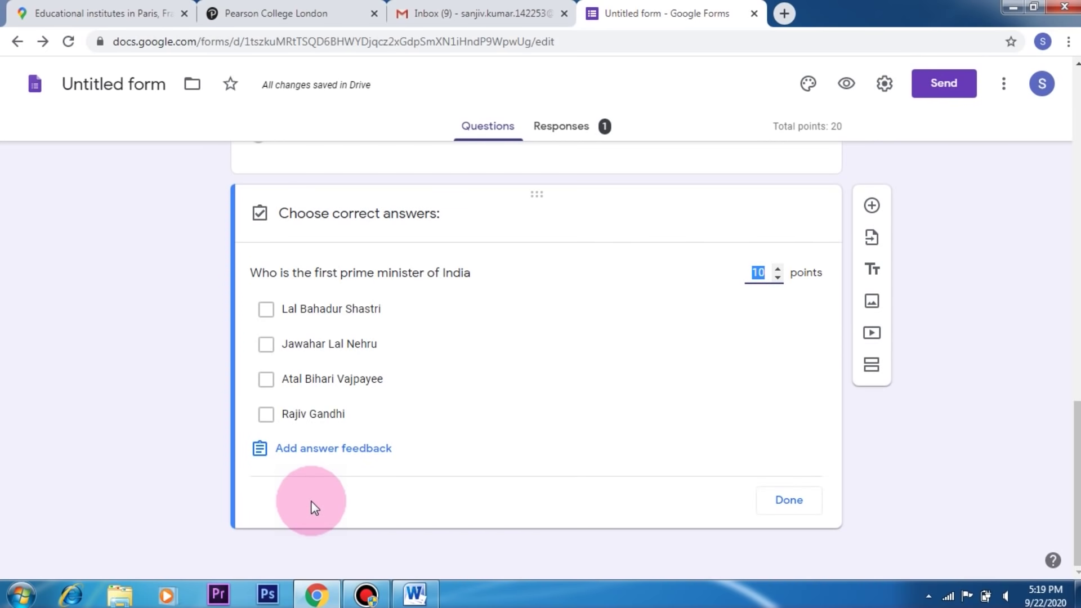
click(266, 344)
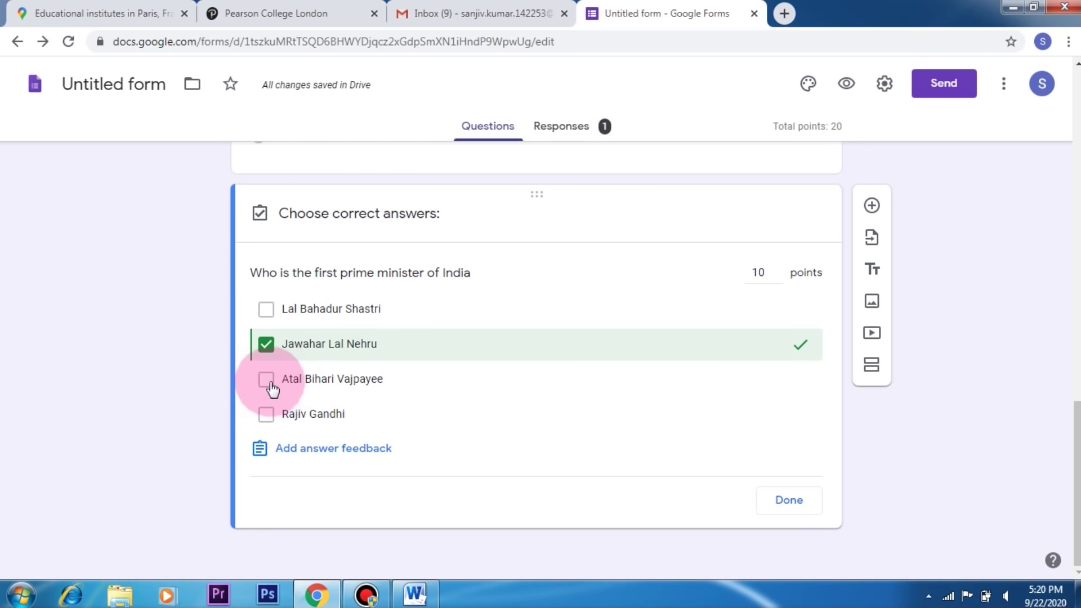
click(266, 309)
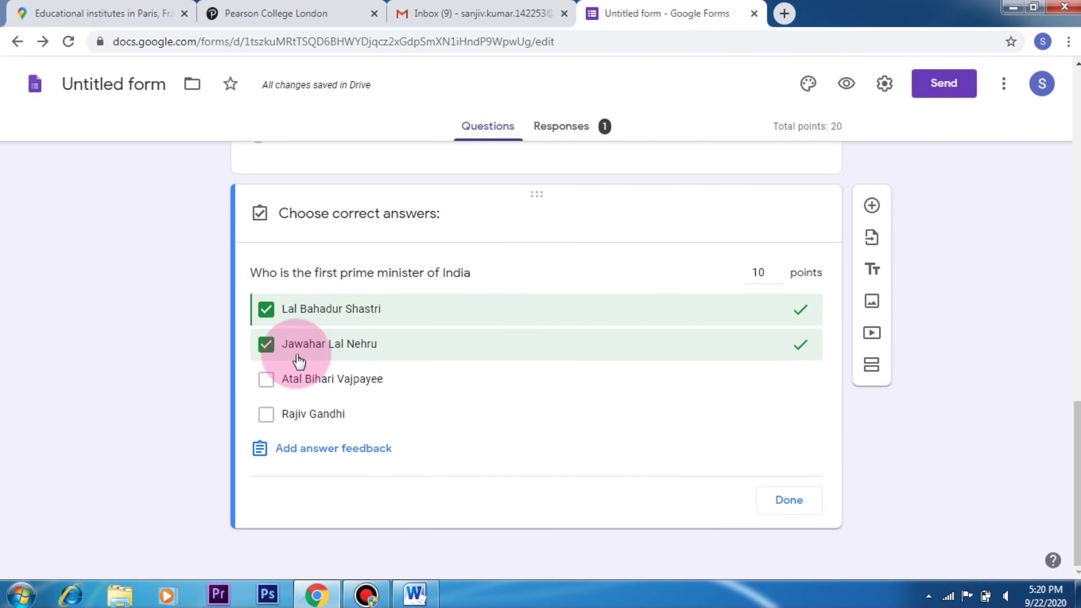
click(269, 311)
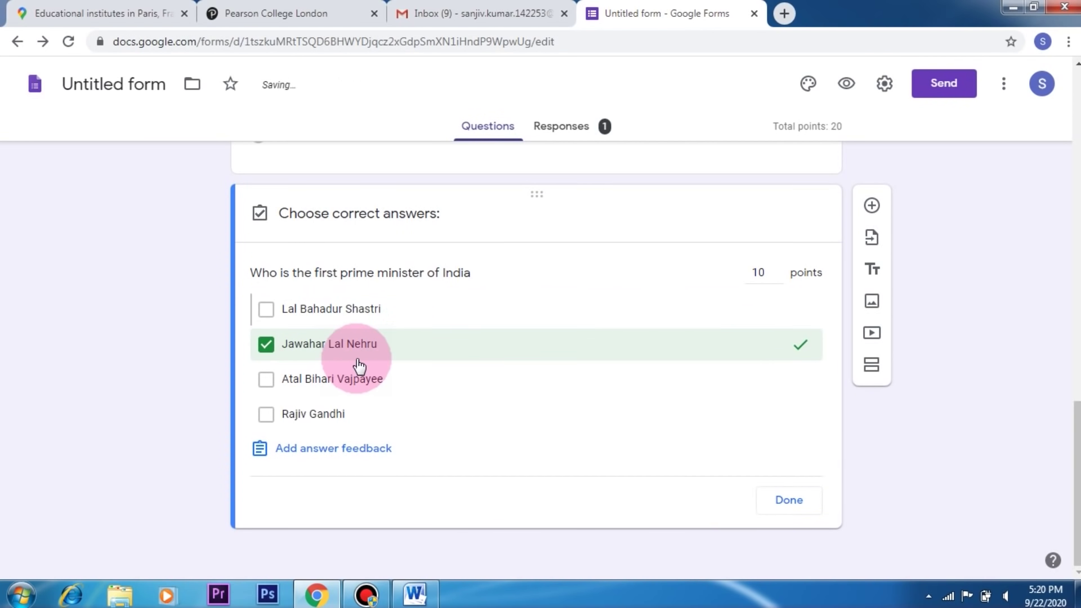
click(783, 503)
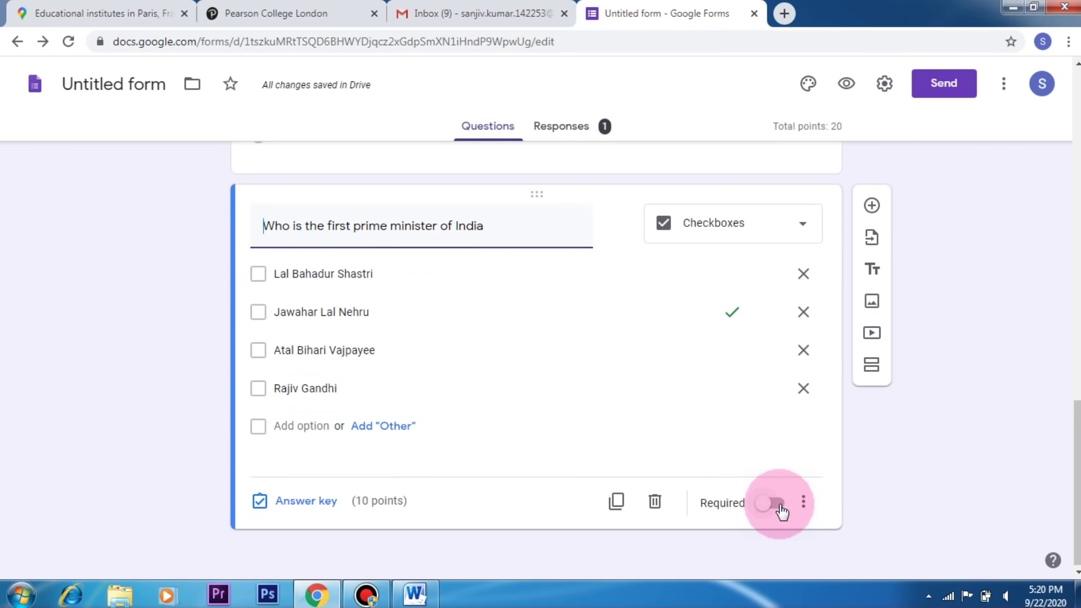
click(772, 504)
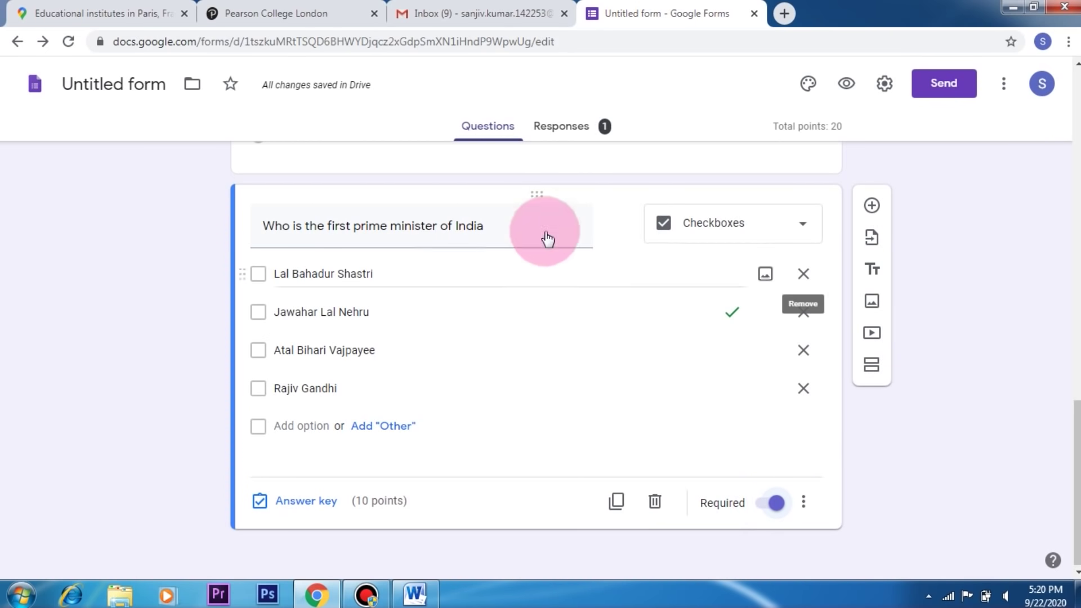
Preview the form, fill in the respondent's details, examine the quiz questions on the second page, and close the preview
click(846, 83)
scroll(841, 352, down, 3)
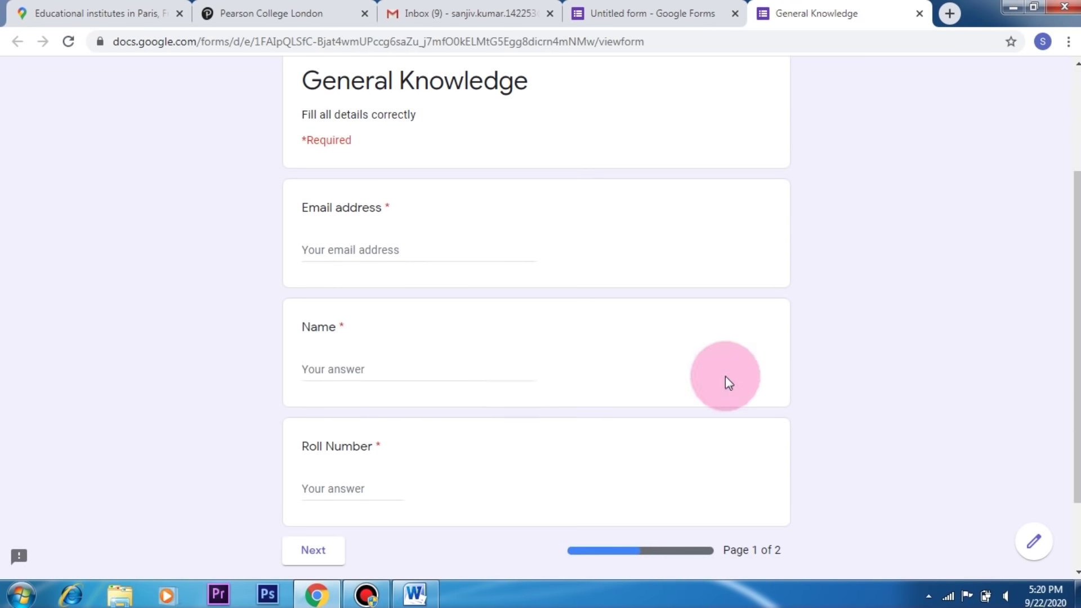
click(372, 365)
click(362, 388)
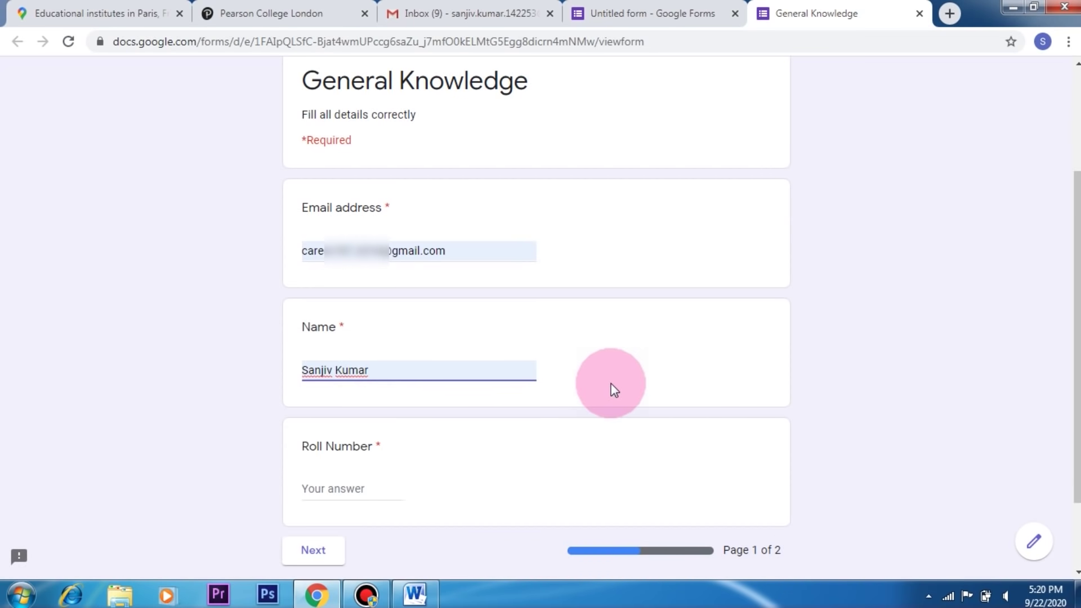
scroll(611, 388, down, 2)
click(338, 391)
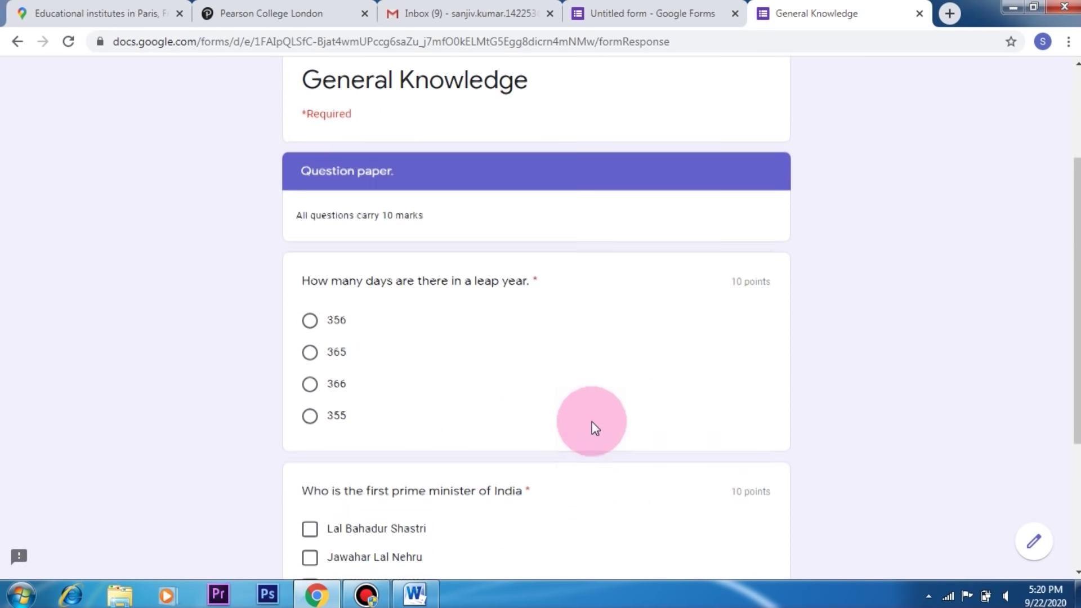
scroll(592, 428, down, 3)
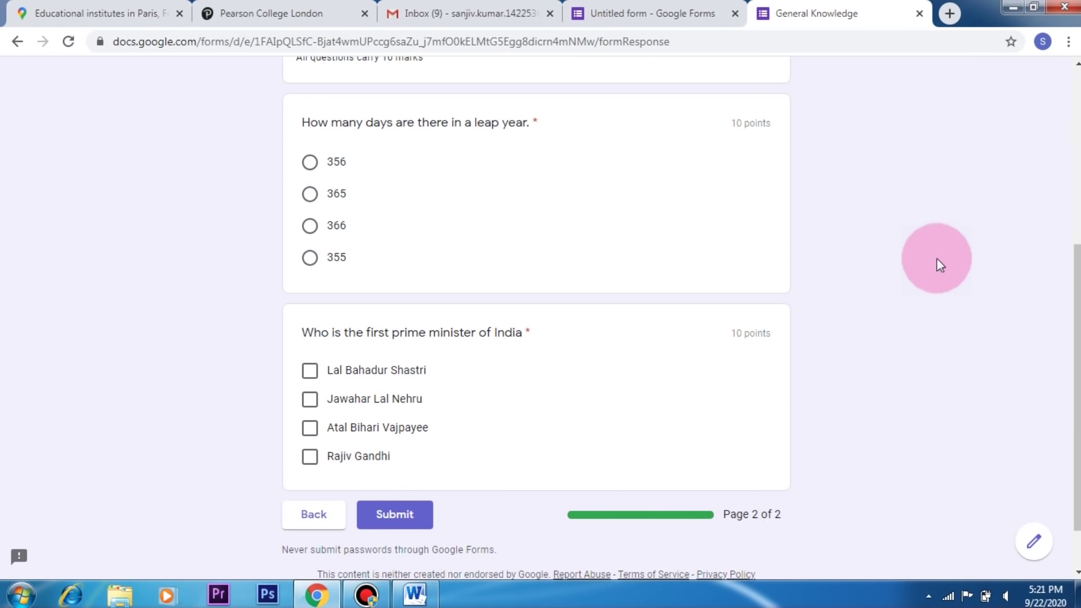
key(ctrl+w)
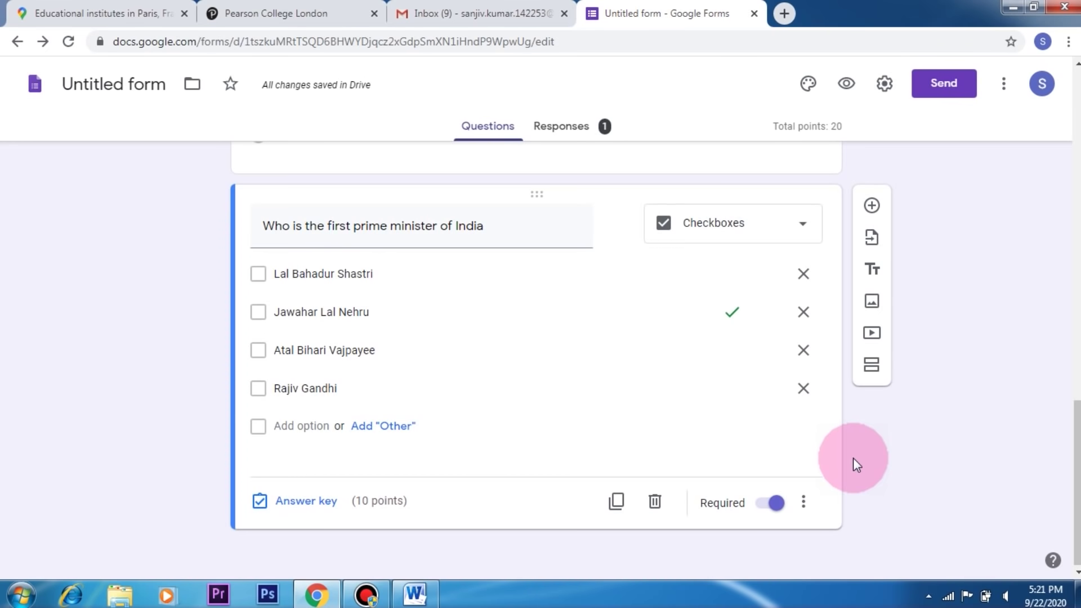
Add a question titled "Write an essay on Independence day" with the Paragraph answer type
click(871, 205)
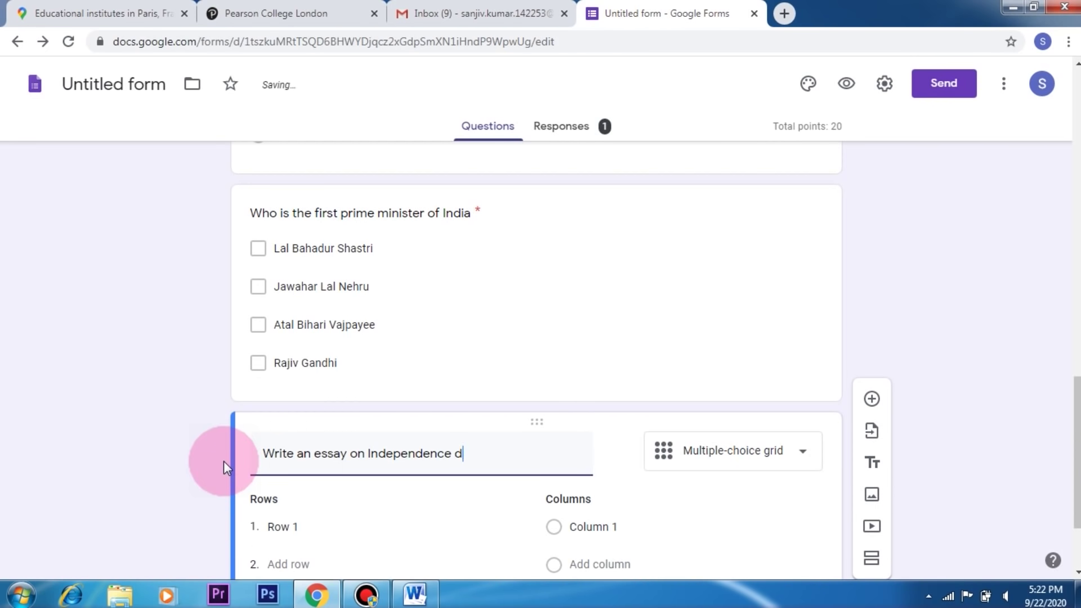
text(ay on Independence day)
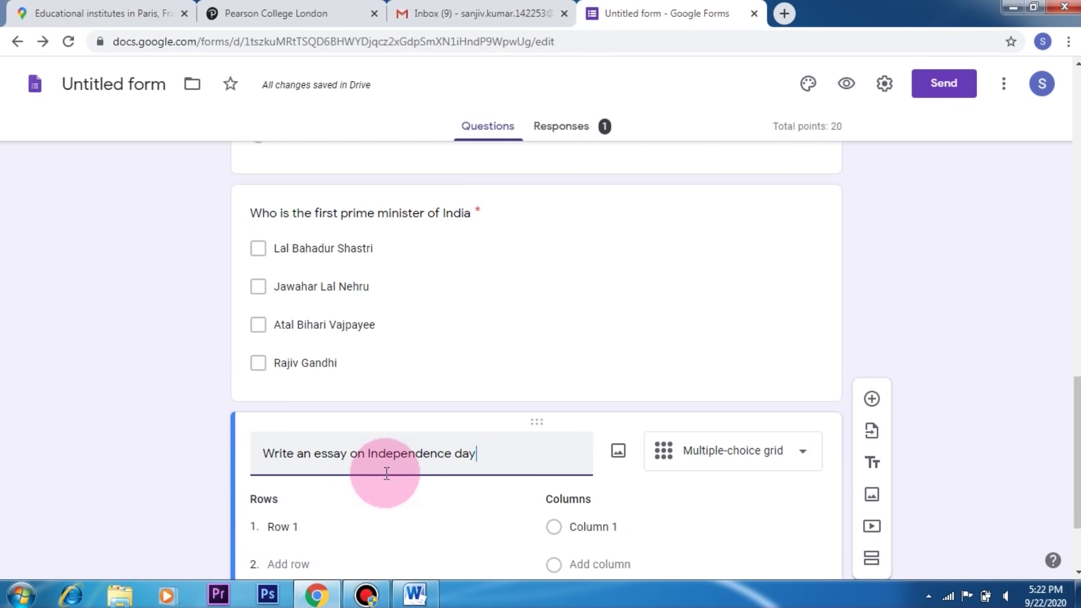
scroll(722, 454, down, 1)
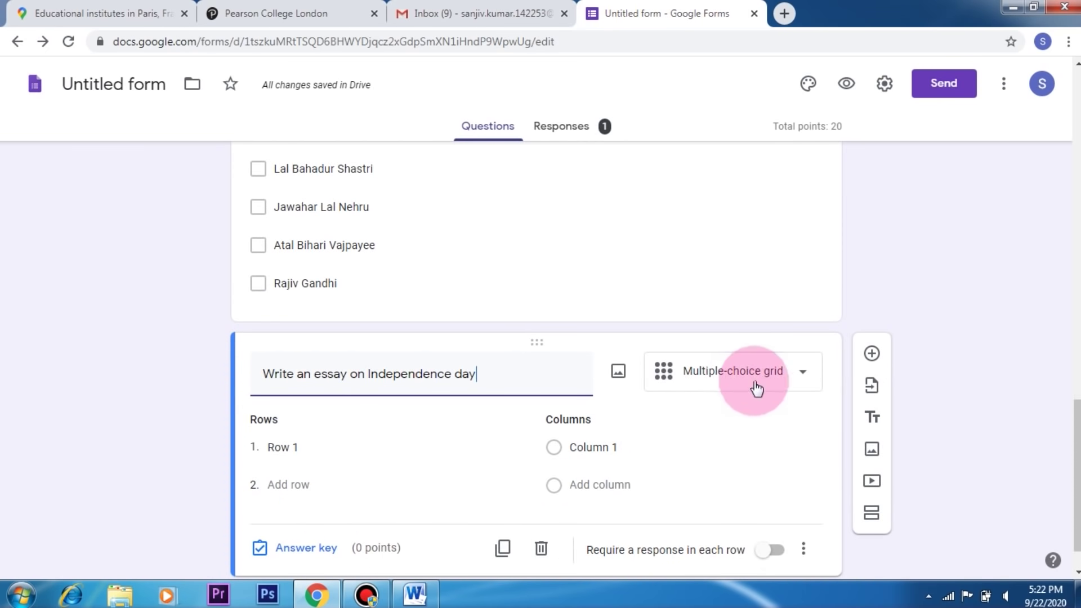
click(791, 379)
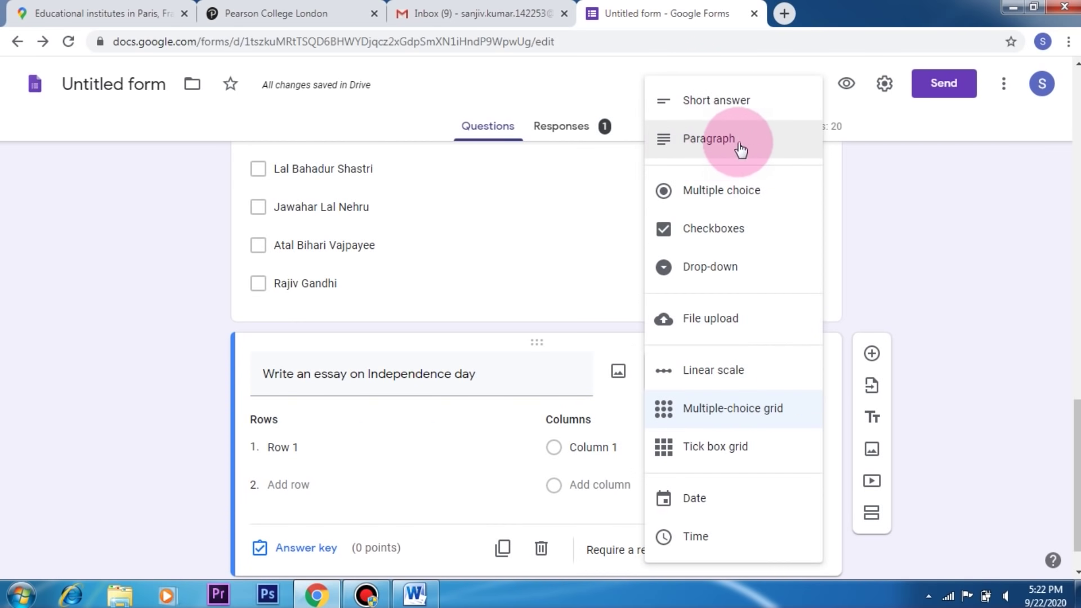
click(718, 148)
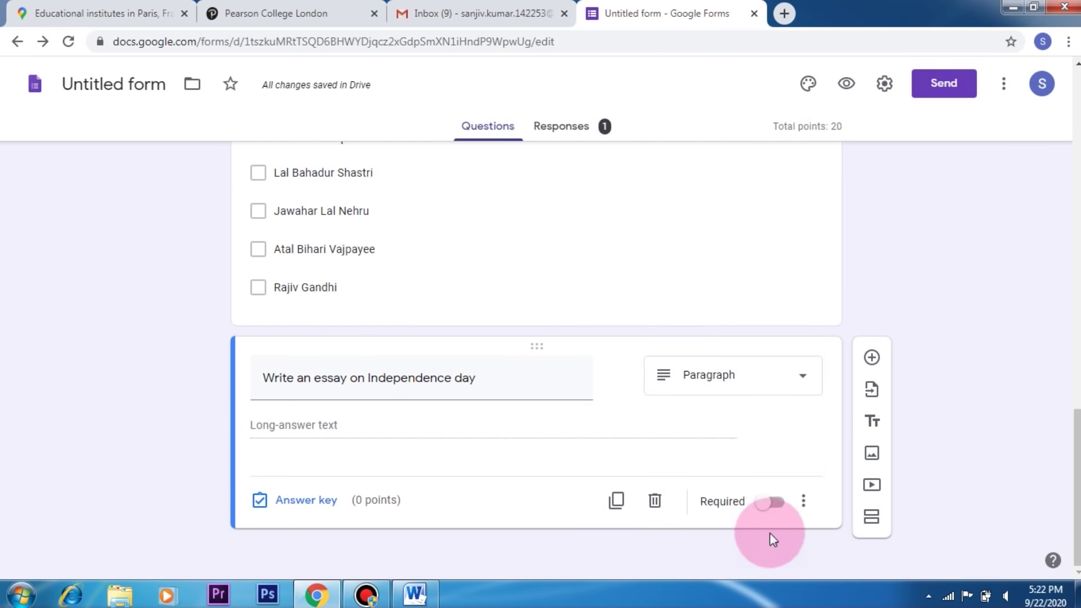
Add response validation to the essay question requiring a minimum character count of 120, with the custom error text "Answer too short"
click(804, 501)
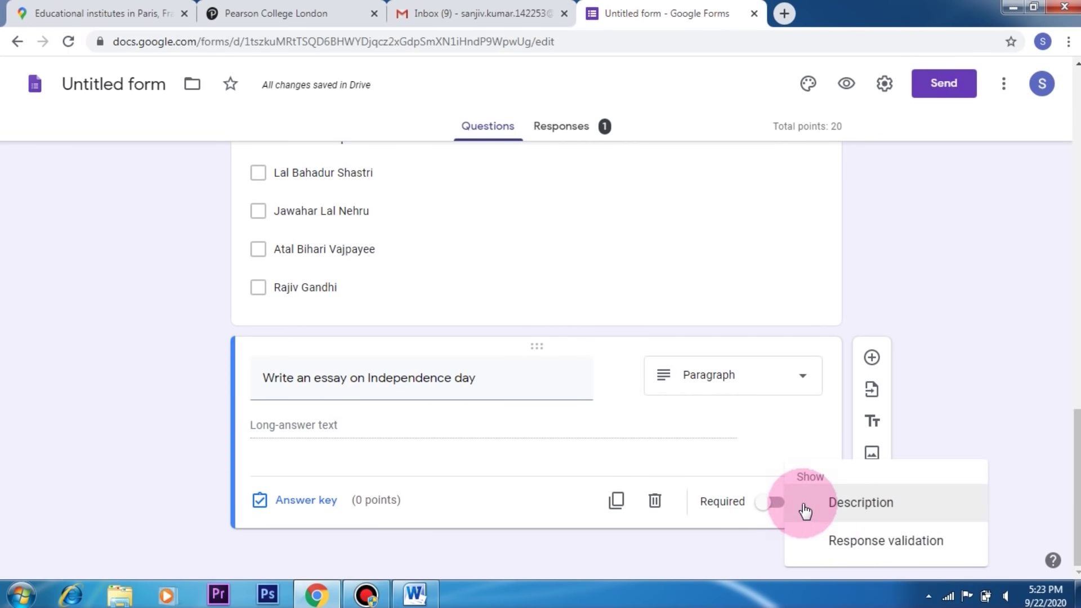
click(903, 544)
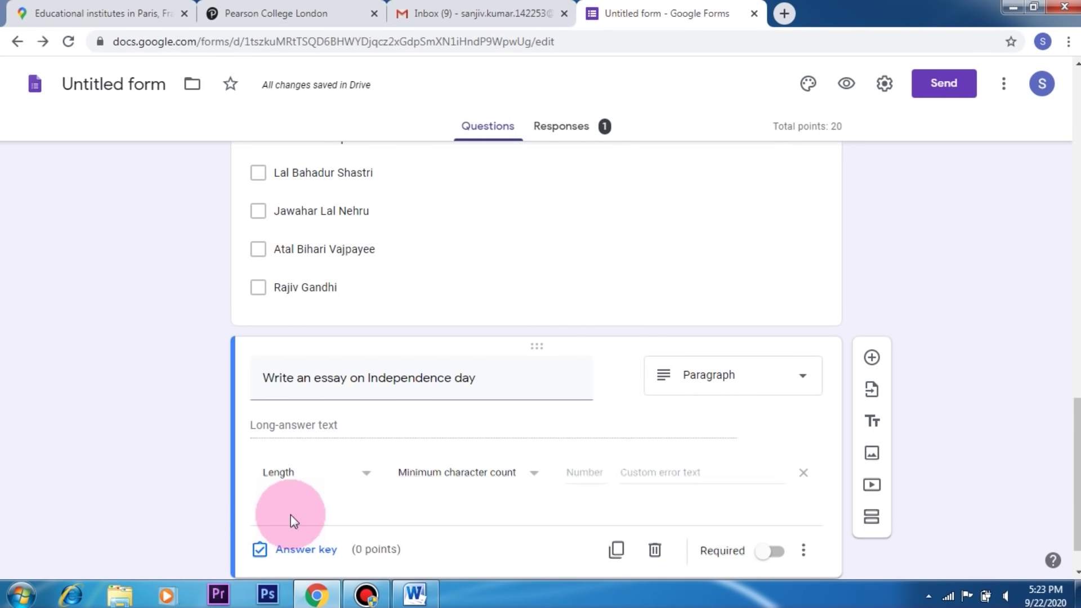
scroll(291, 514, down, 1)
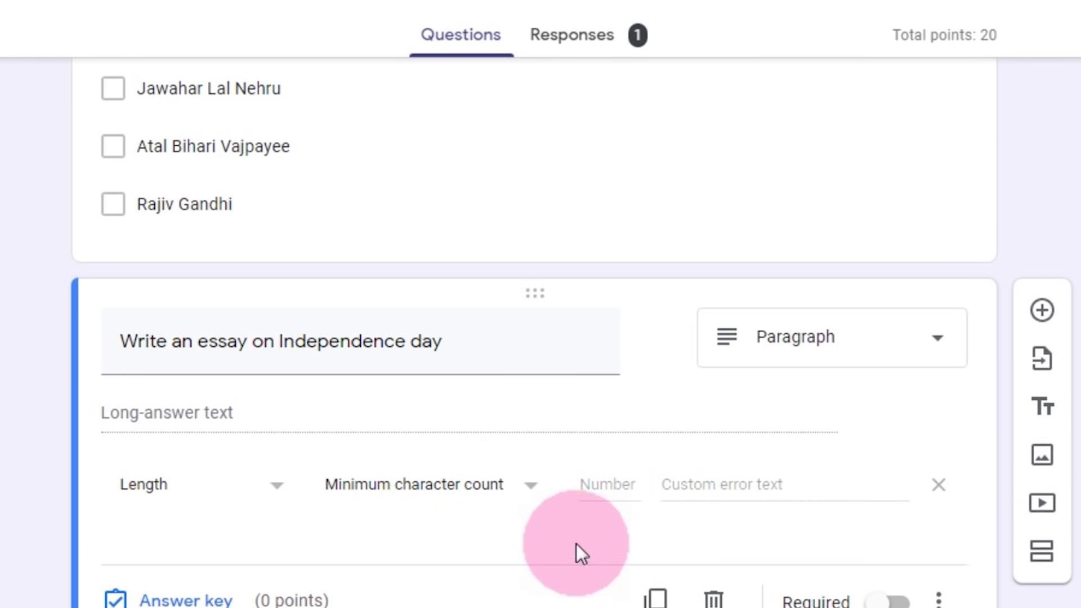
click(459, 506)
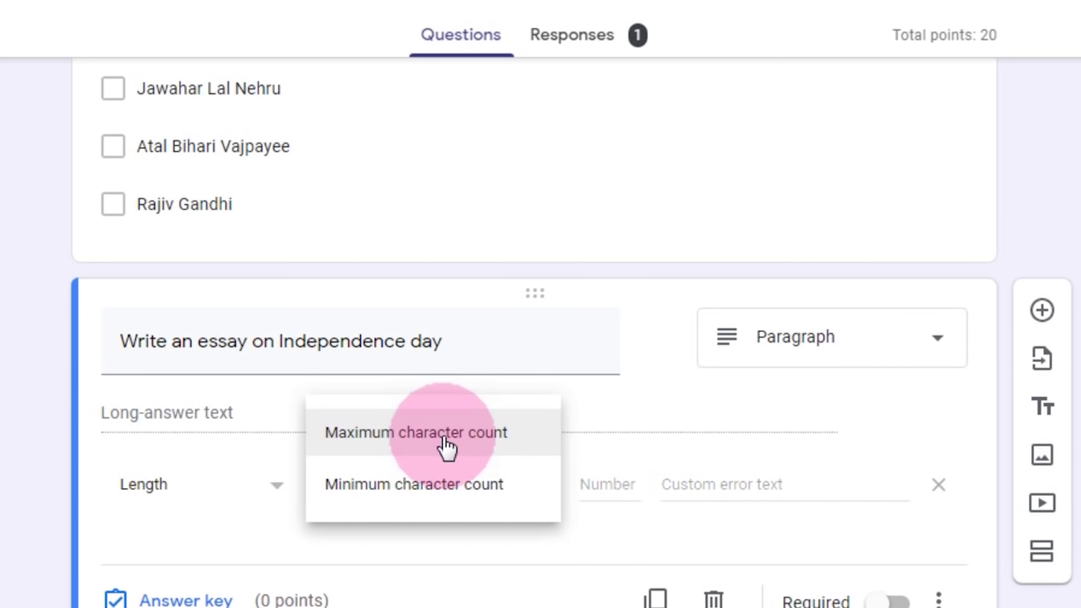
click(458, 499)
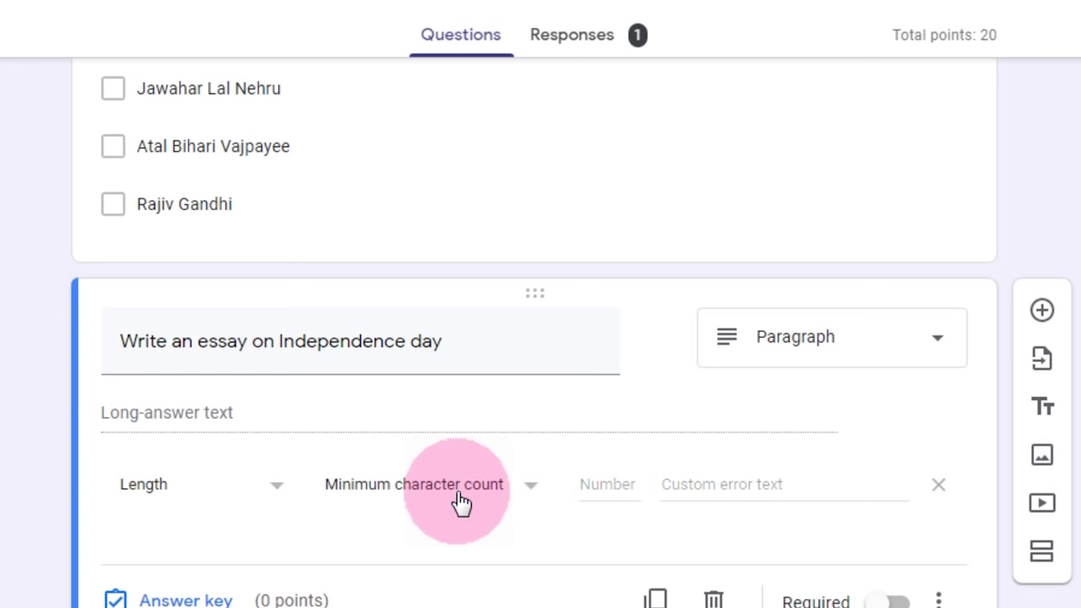
click(612, 479)
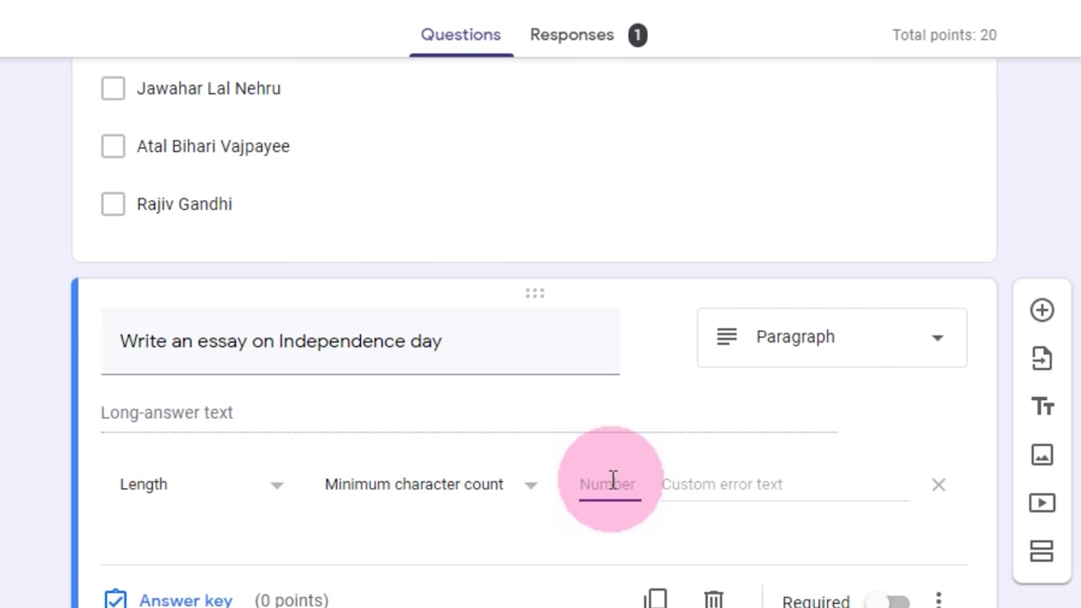
text(120)
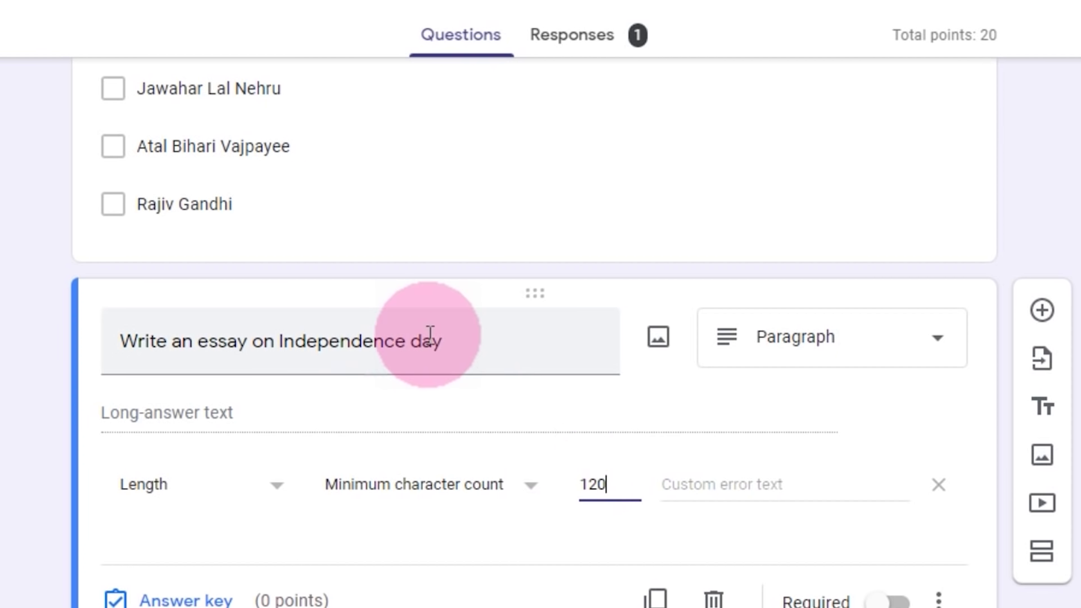
click(697, 484)
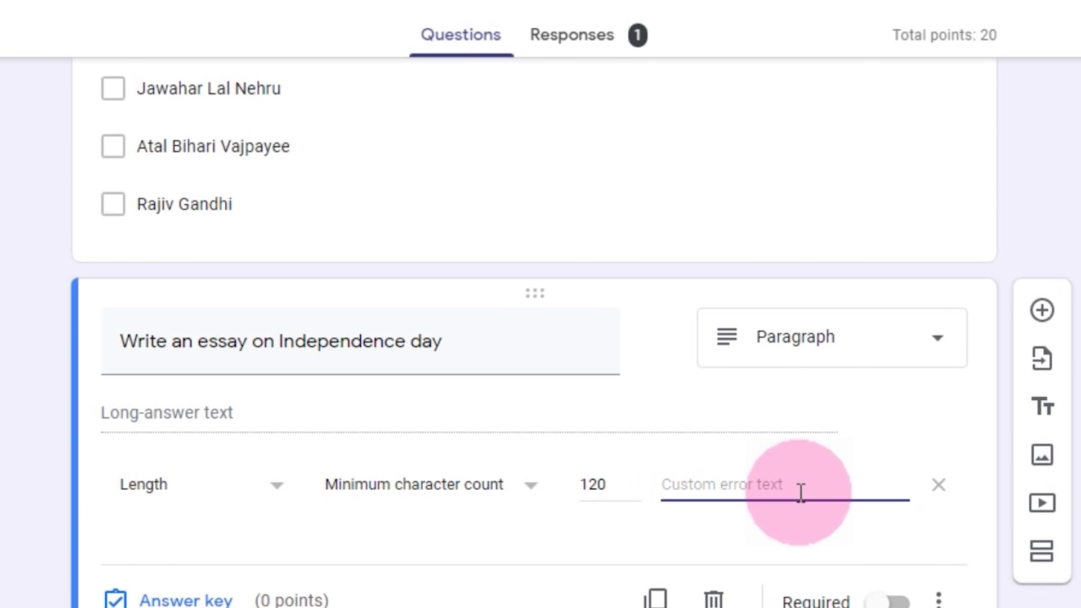
text(Answer too short)
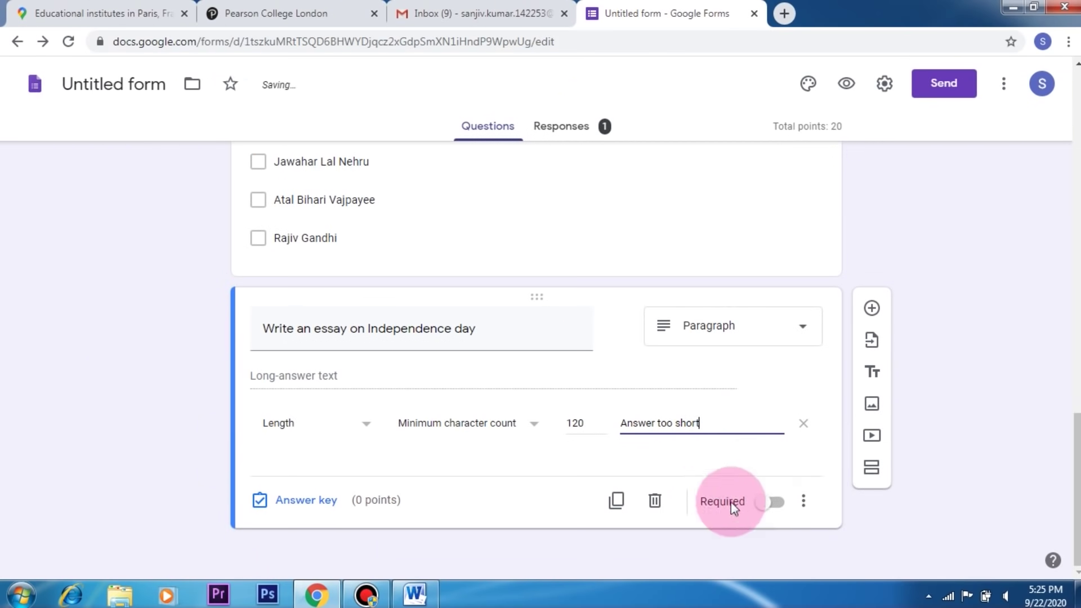
Make the essay question required and assign it 10 points in the answer key
click(819, 602)
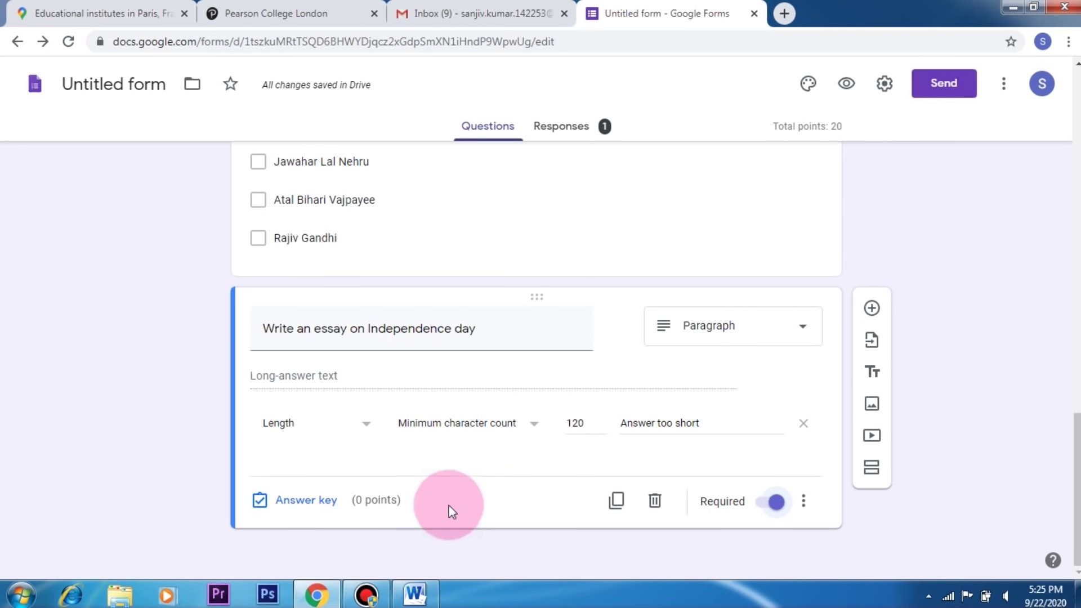
click(311, 507)
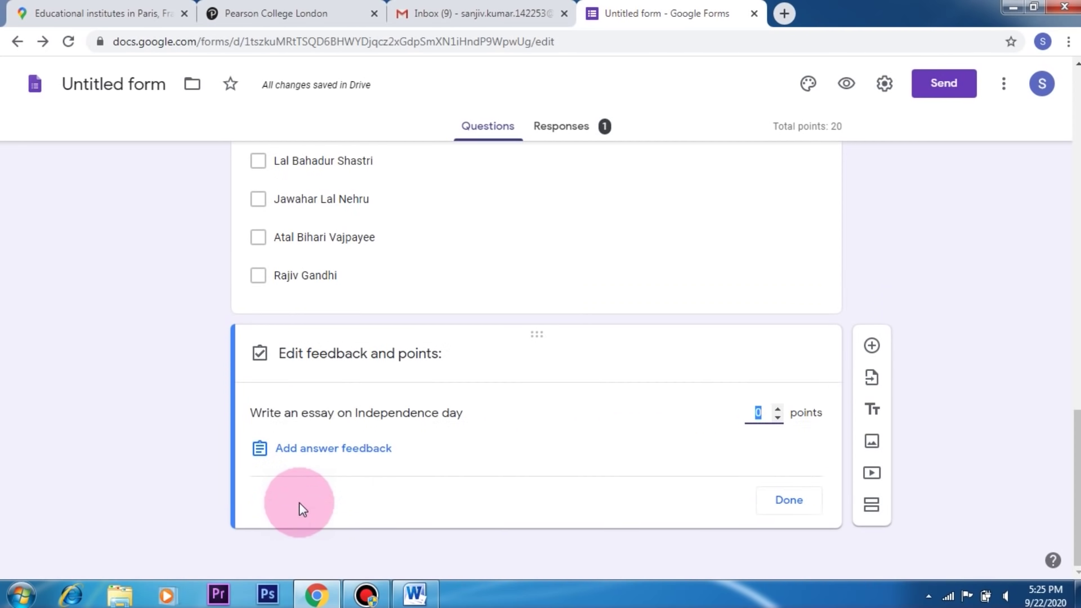
click(785, 413)
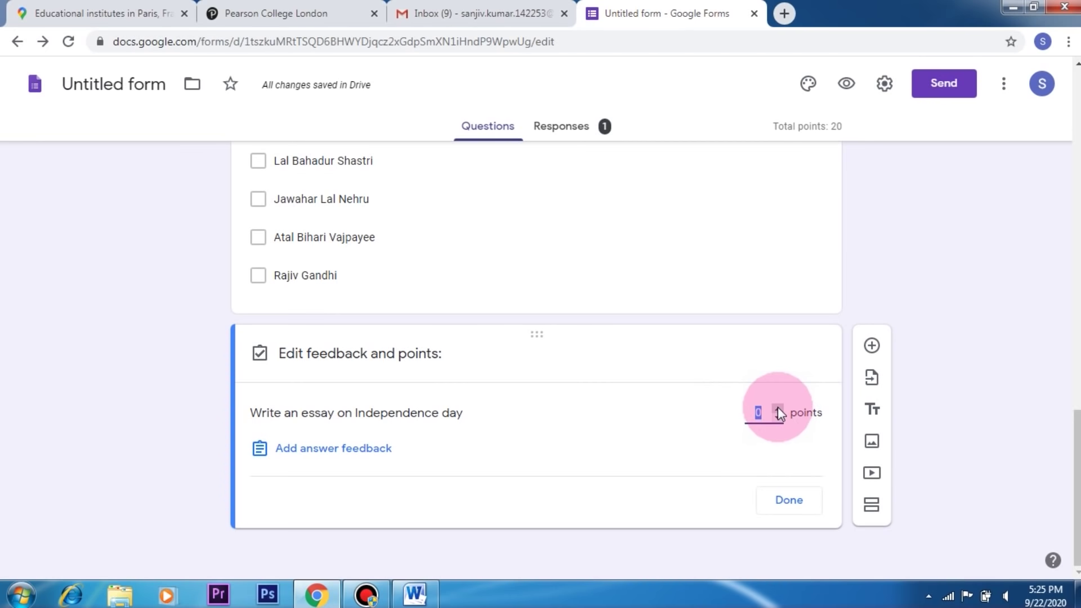
click(777, 408)
click(777, 407)
click(777, 408)
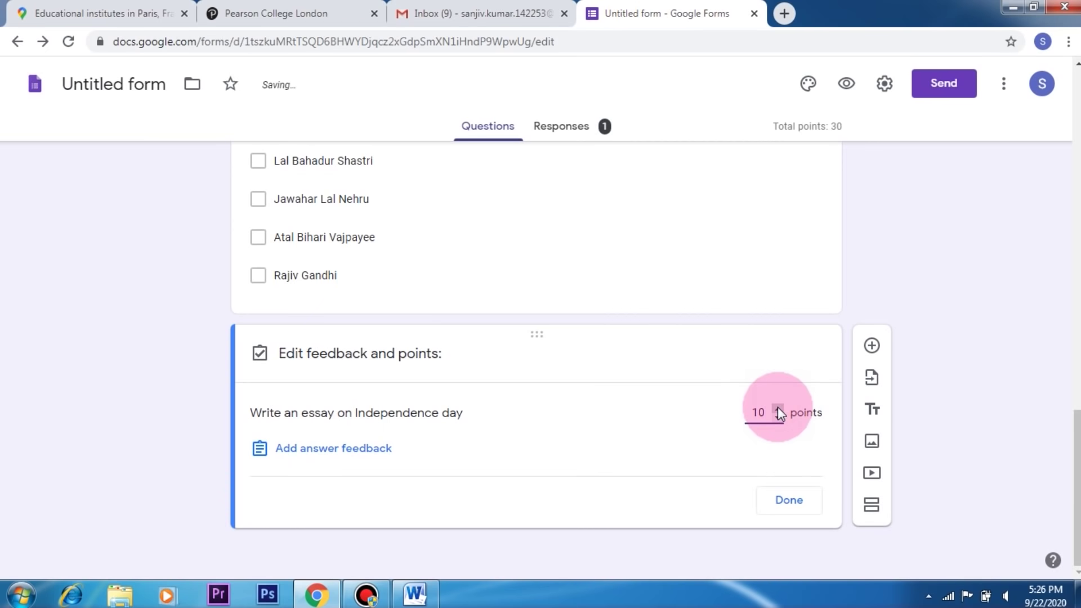
click(789, 502)
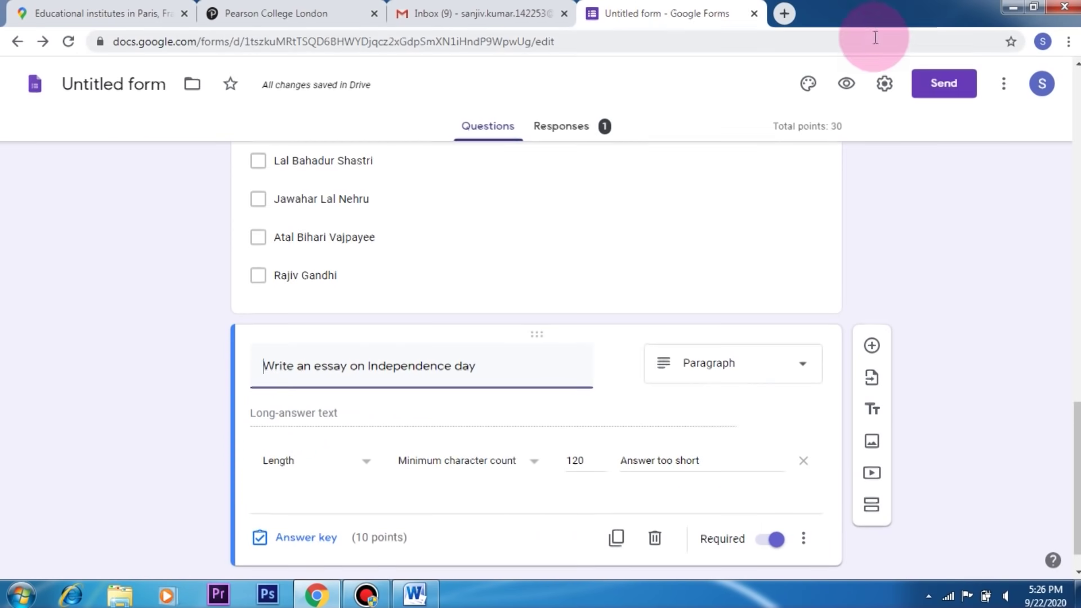
Preview the form and try submitting an essay under 120 characters, starting "We are a proud nation, and we have achieved so much", to test the validation
click(846, 84)
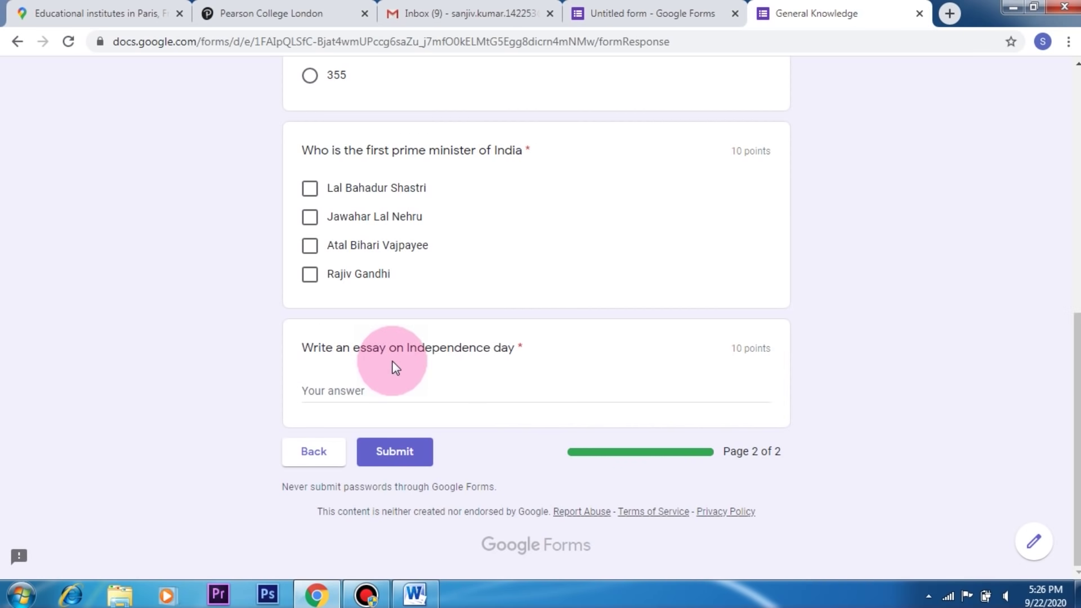
click(495, 389)
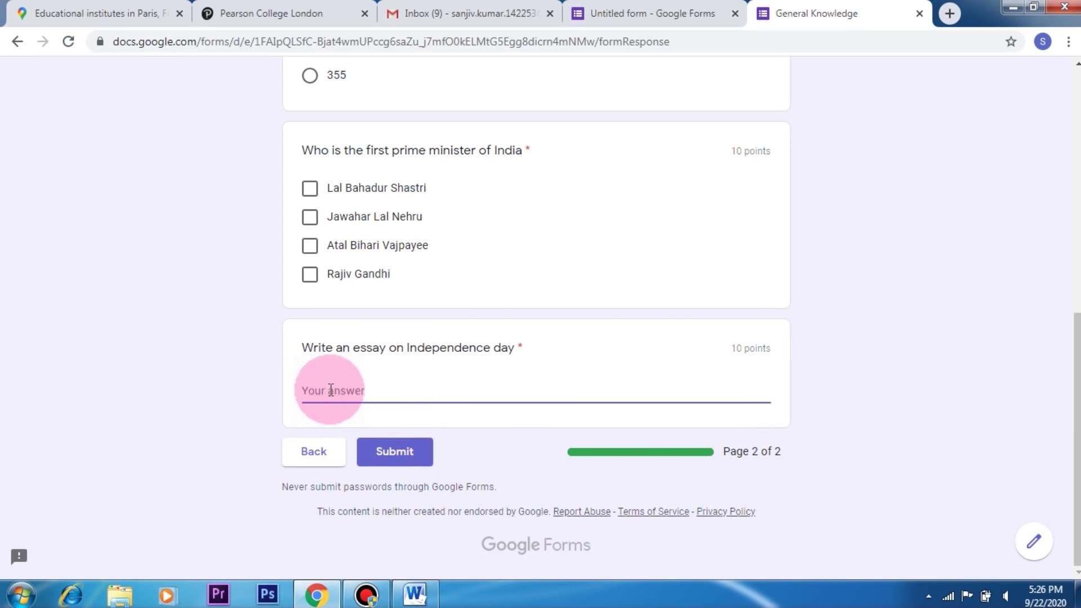
text(We are a proud nation, and we have achieved so much in last 70 years. We are a developing country and we are)
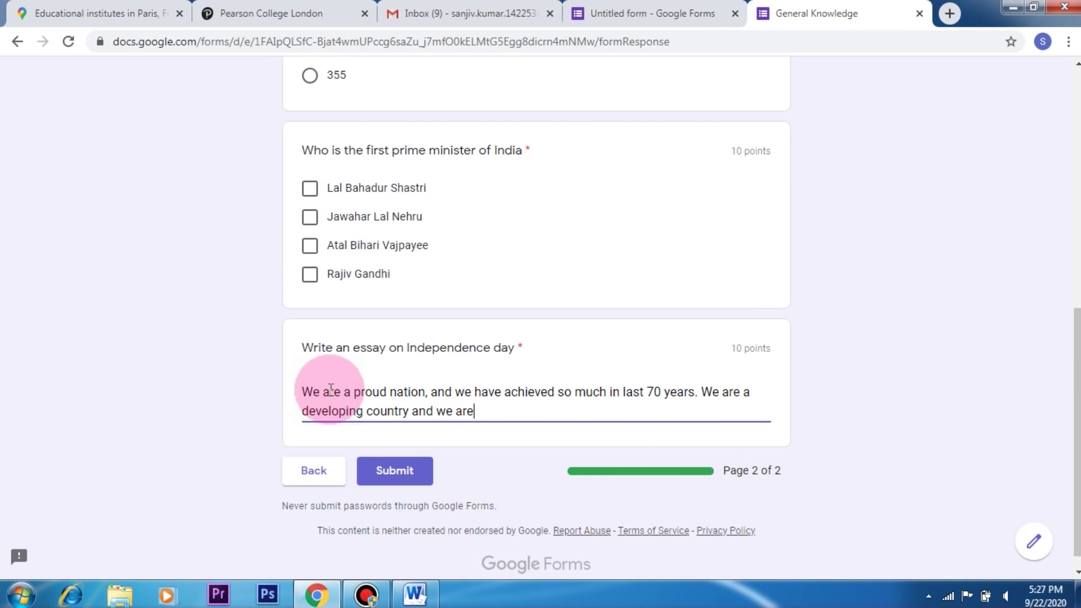
click(407, 473)
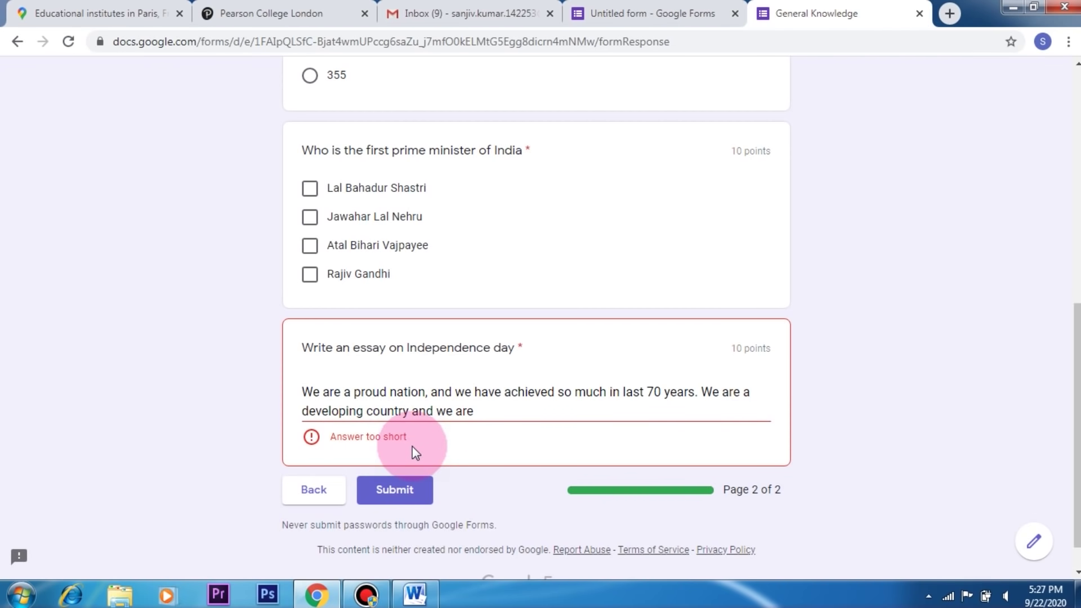
Extend the previewed essay answer with "progressing", look over all questions on the page, and close the preview
click(485, 423)
text(progressing)
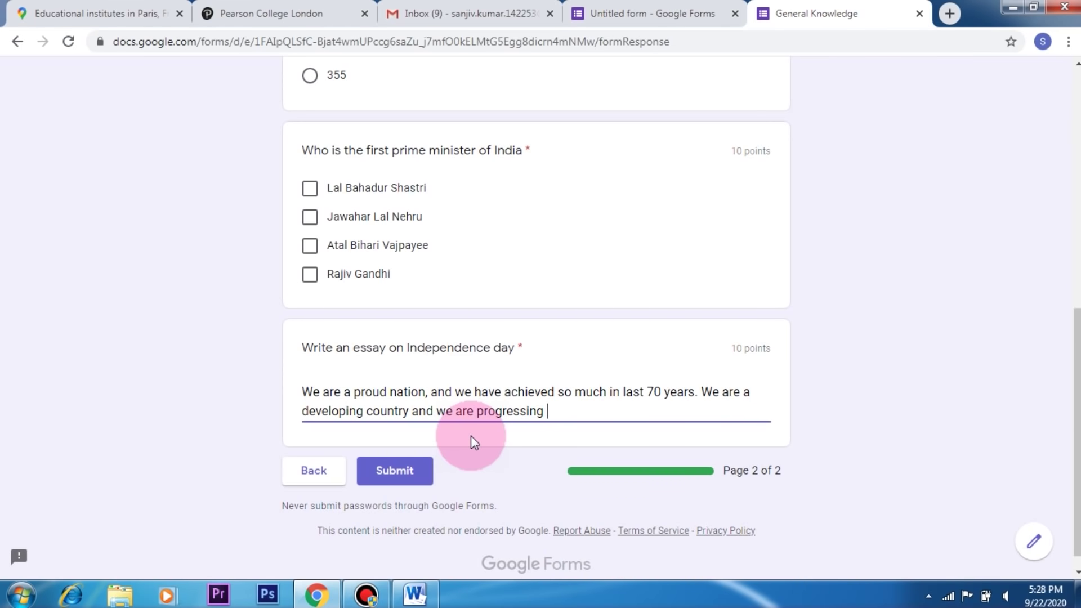
scroll(644, 390, up, 3)
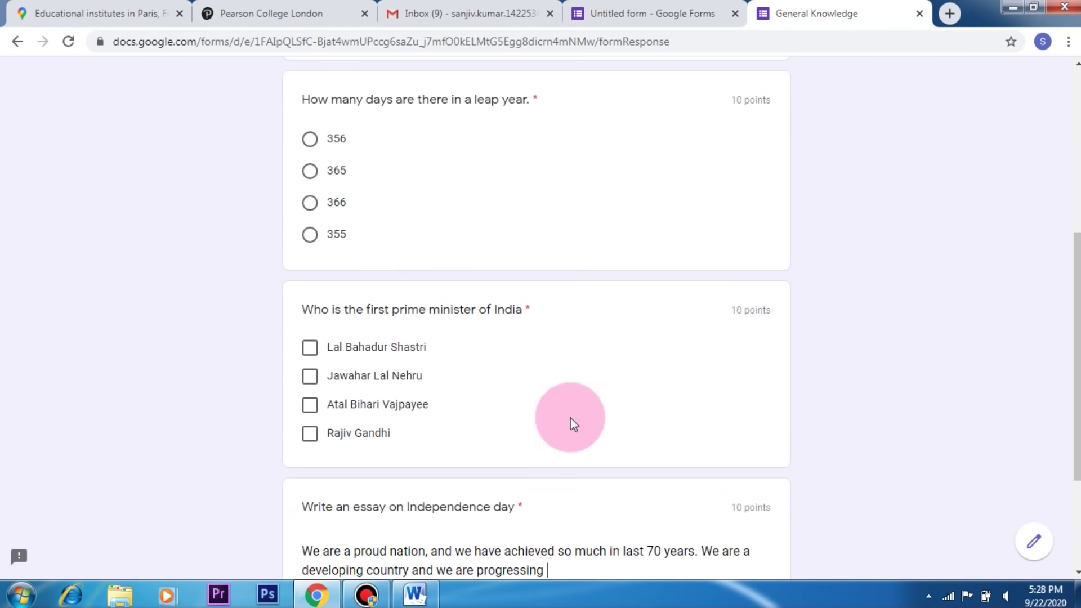
scroll(733, 406, up, 2)
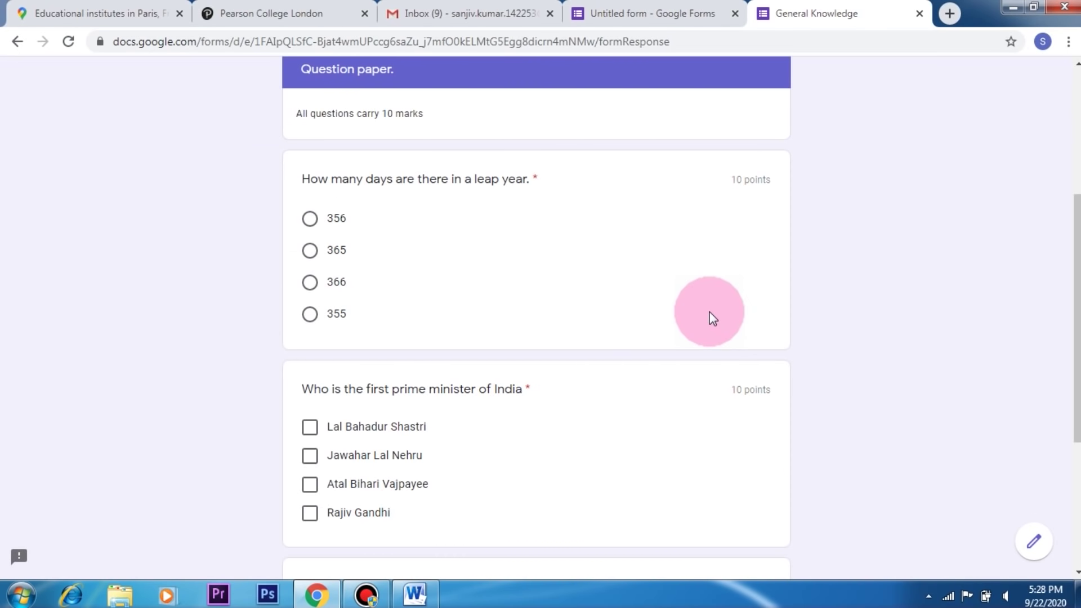
scroll(709, 312, down, 5)
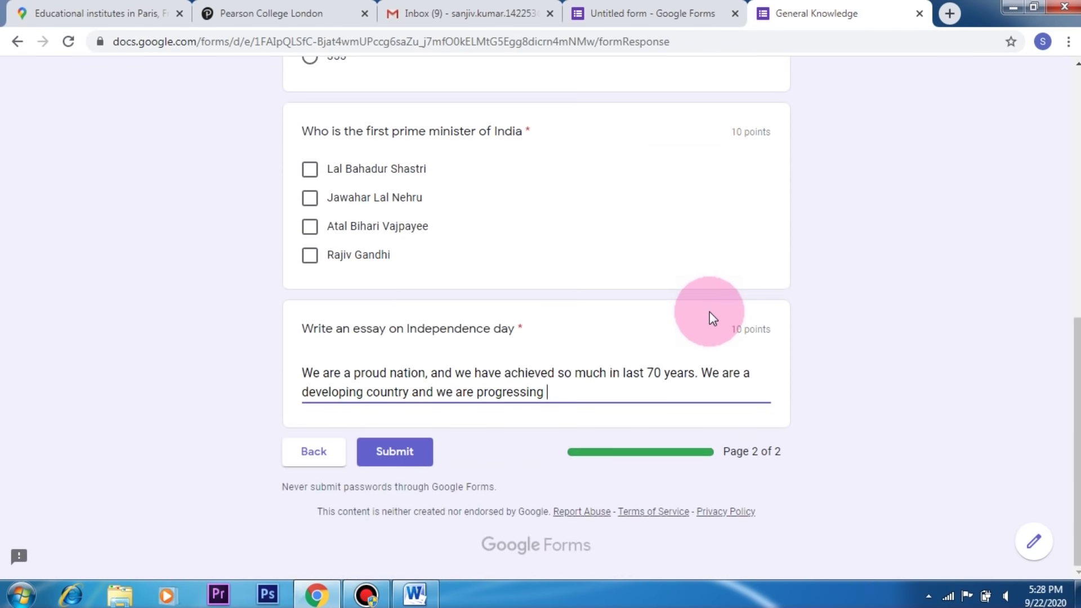
scroll(709, 312, up, 9)
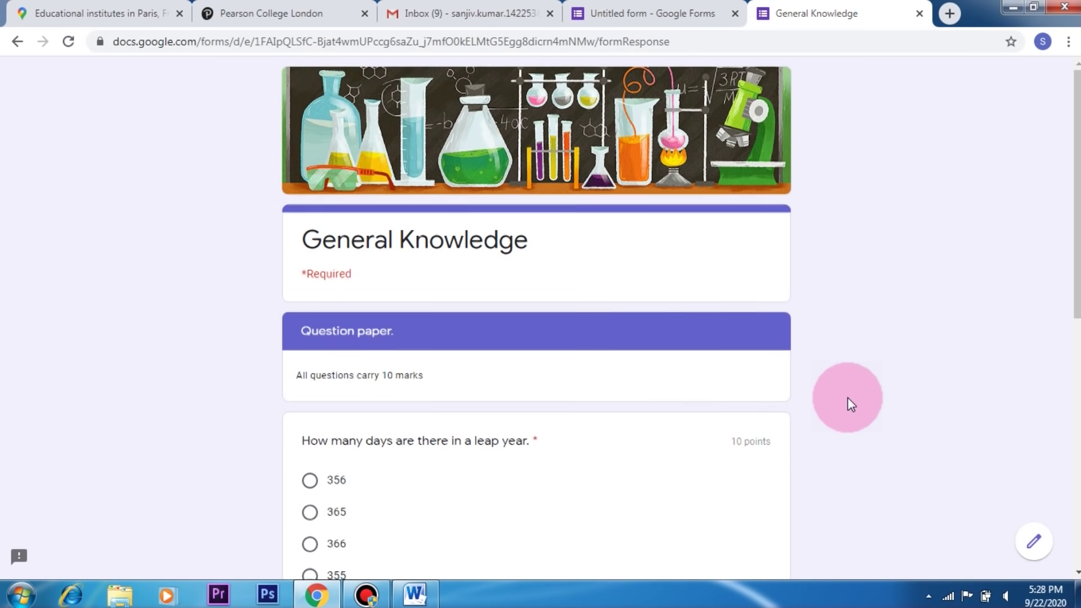
scroll(847, 397, down, 8)
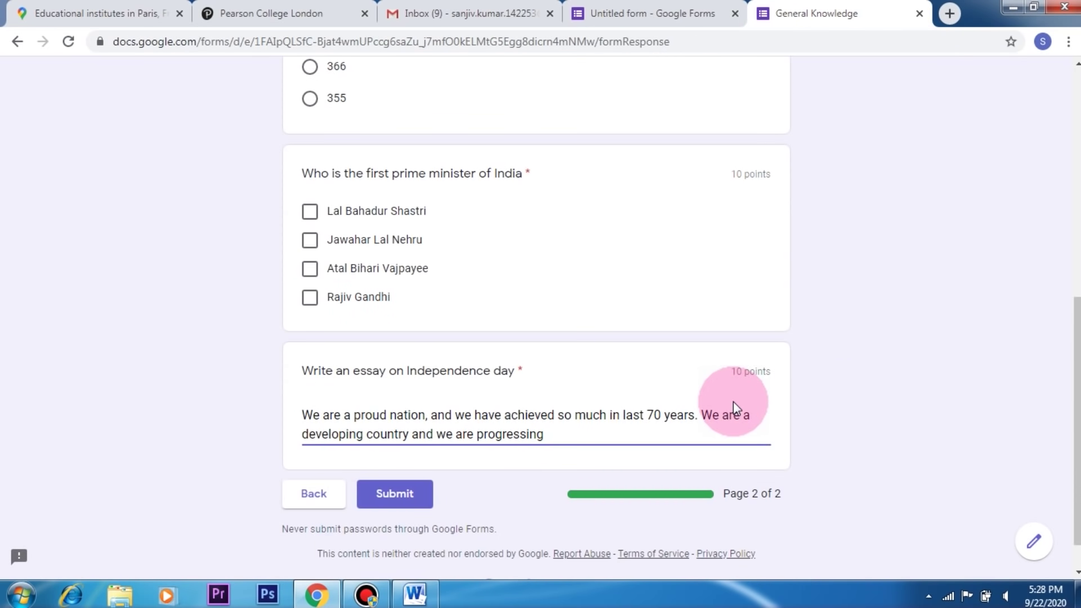
scroll(733, 404, up, 5)
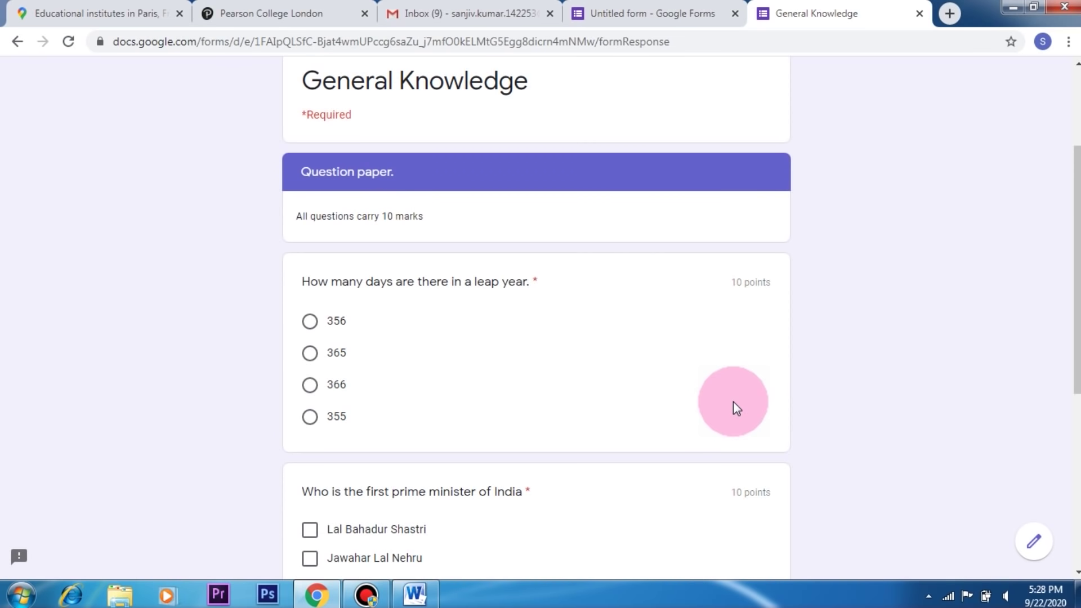
key(ctrl+w)
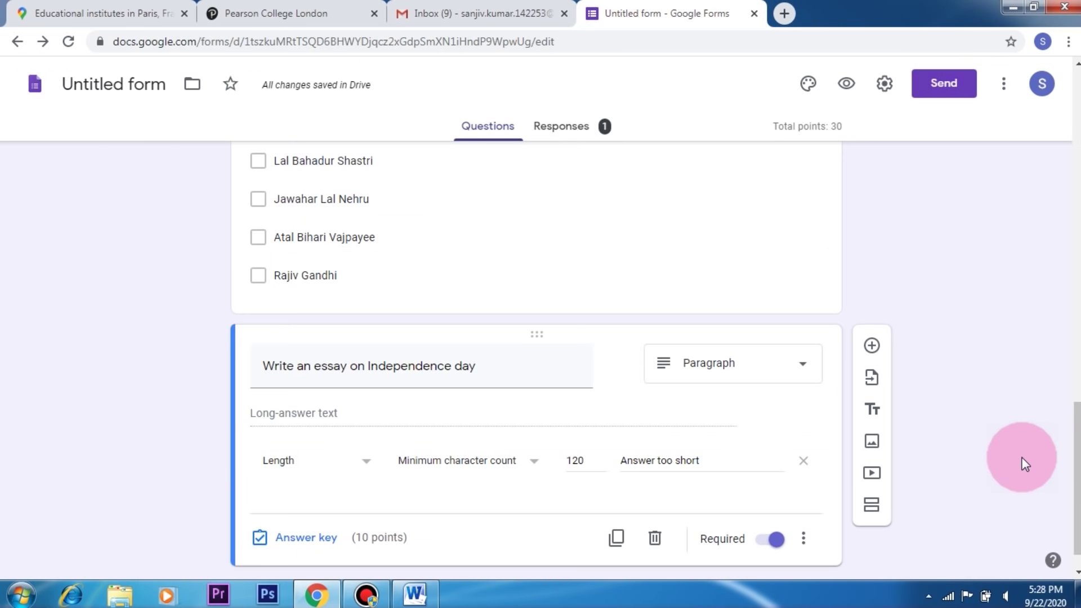
Add a multiple choice question below the essay titled "In a leap year, February month has 29 days"
scroll(1024, 464, down, 1)
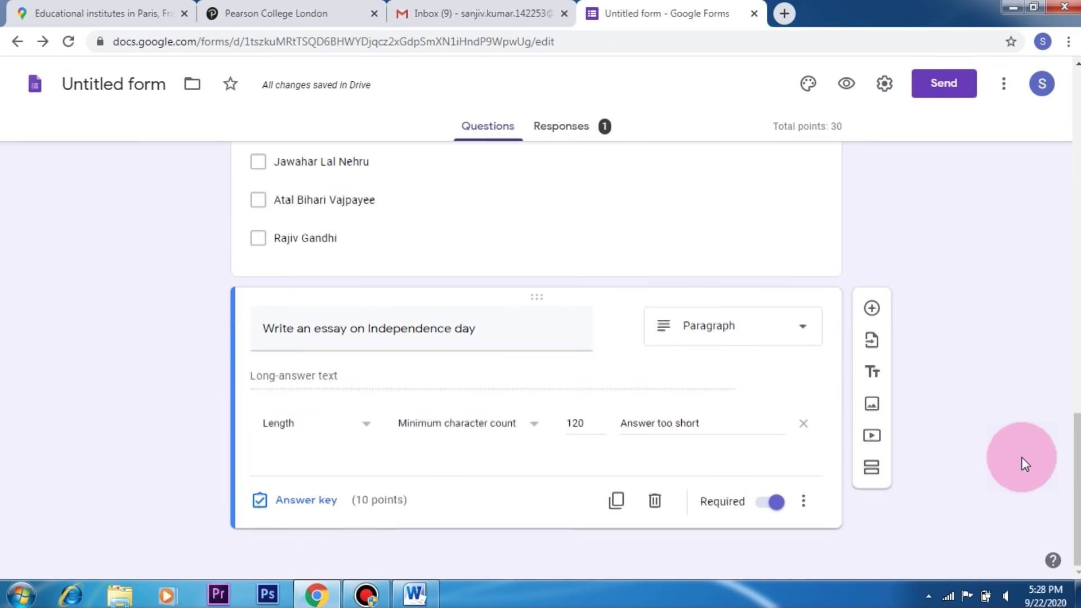
click(871, 309)
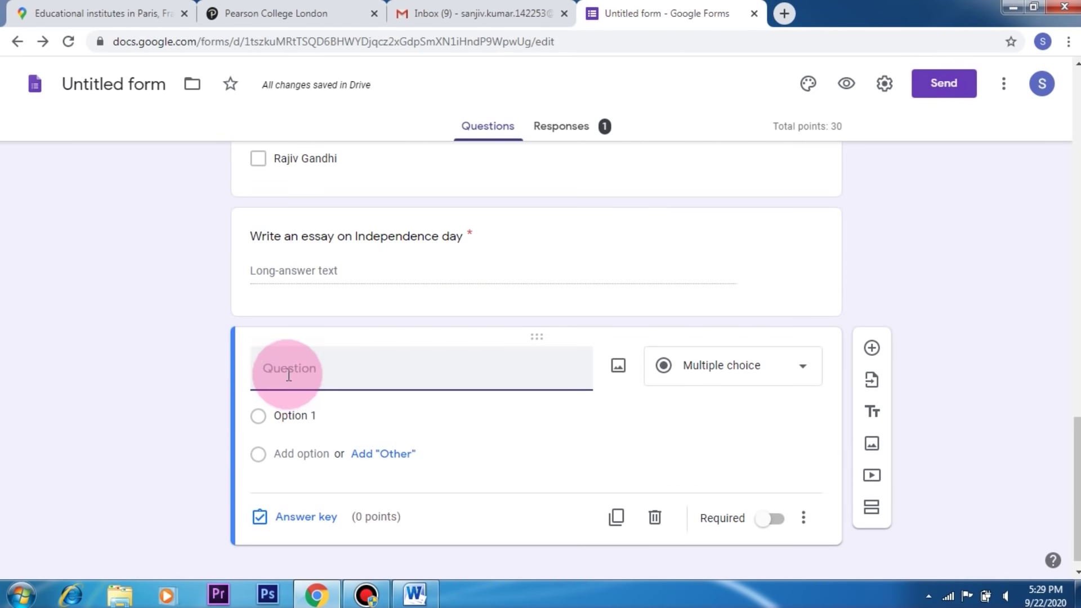
text(In a leap year, Febru)
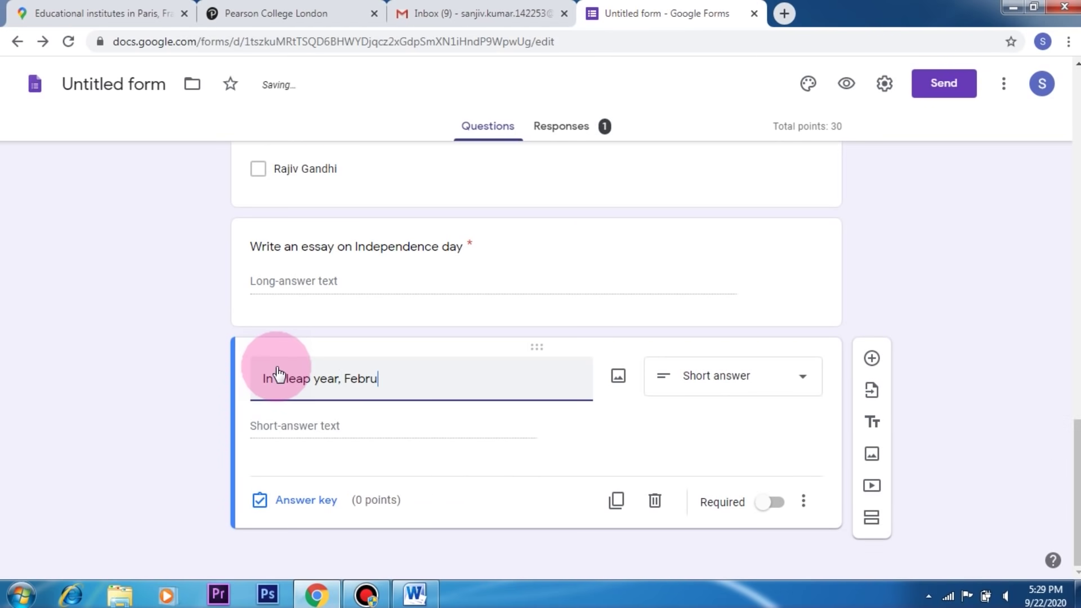
text(ary month has )
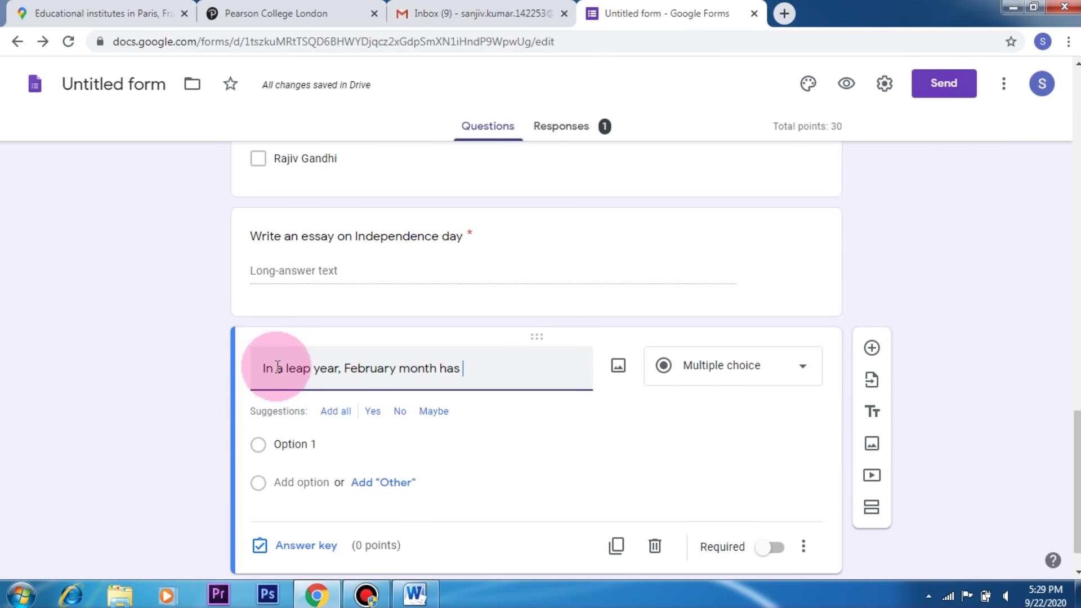
text(29 days)
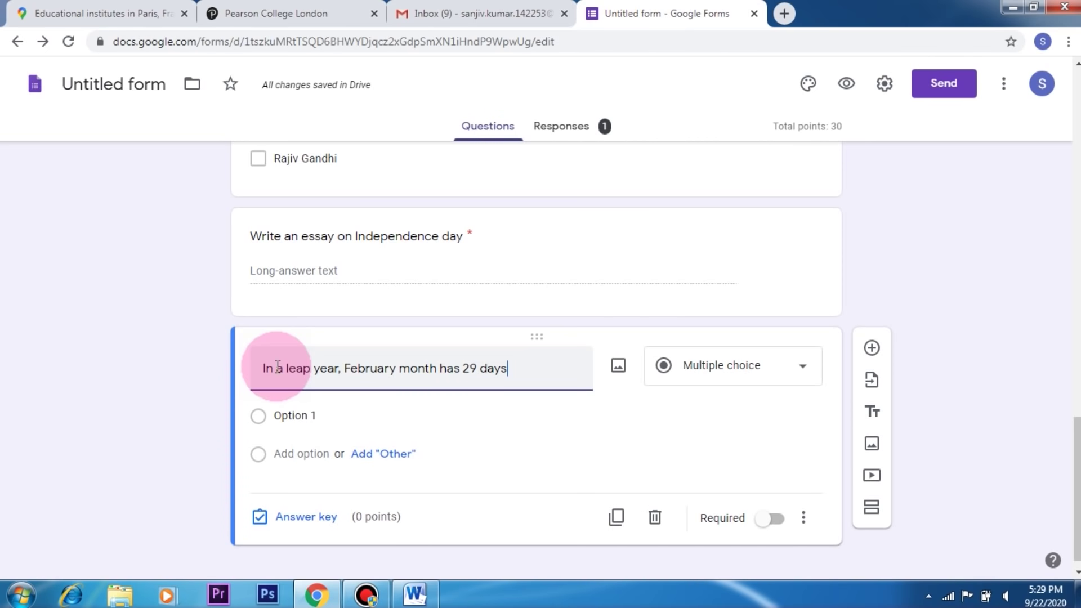
click(521, 405)
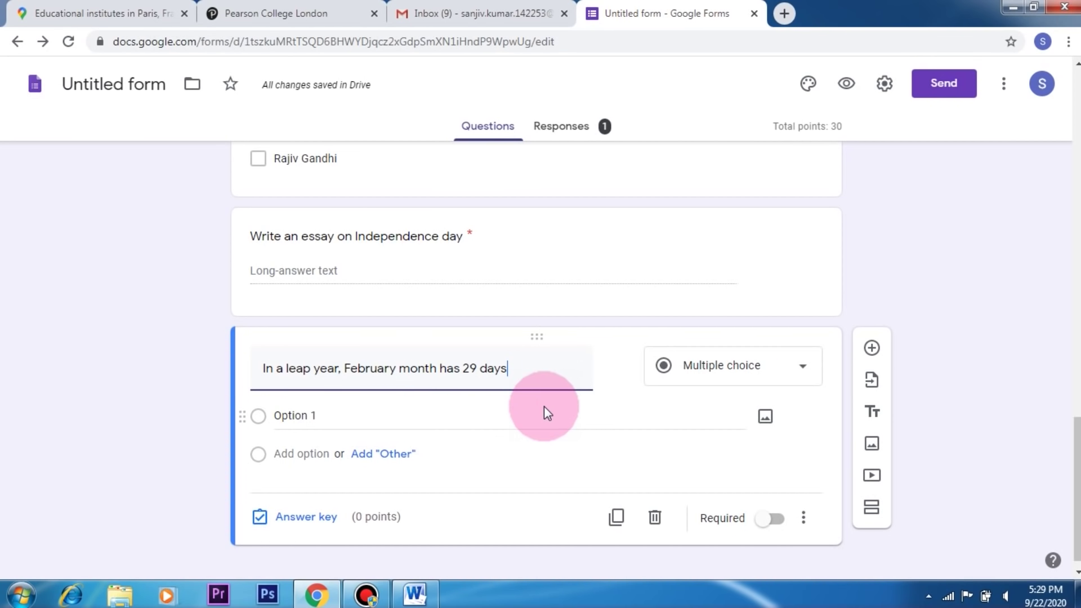
click(276, 369)
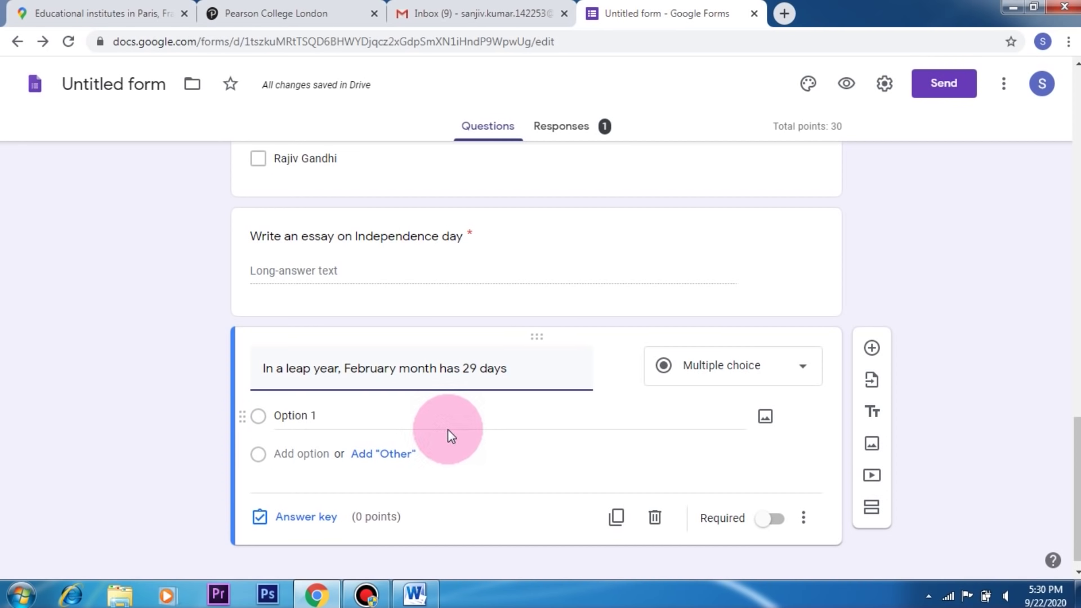
Give the leap-year February question two answer options, "True" and "False"
click(290, 418)
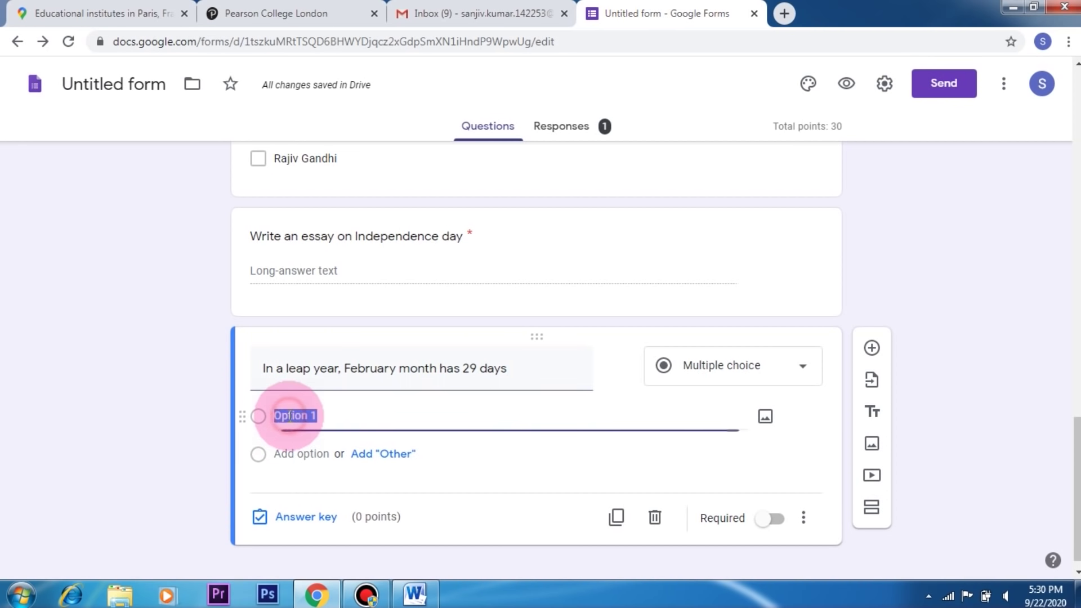
text(True)
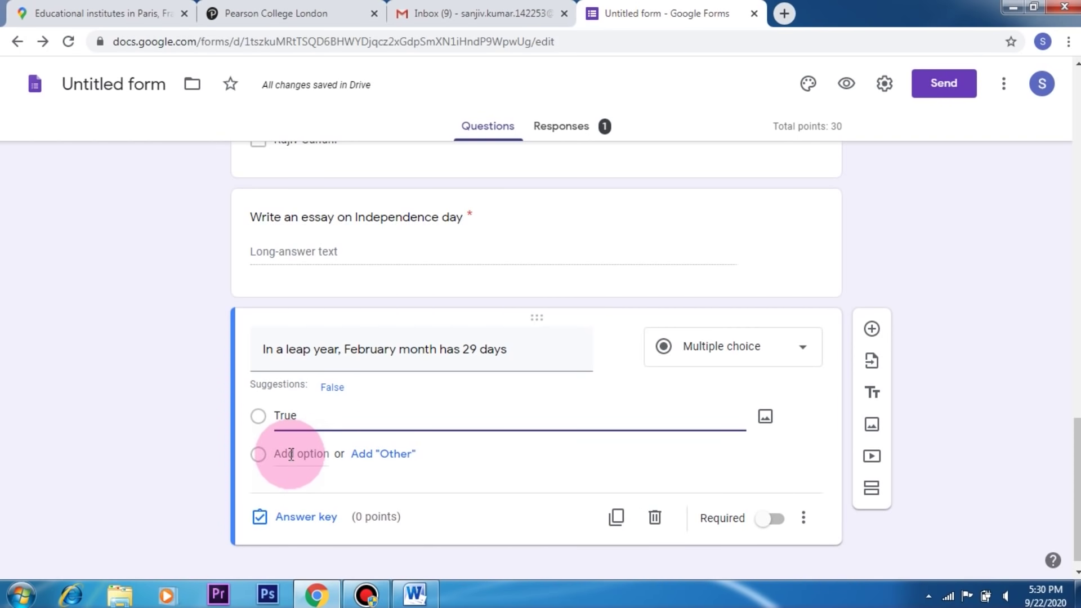
click(289, 456)
text(False)
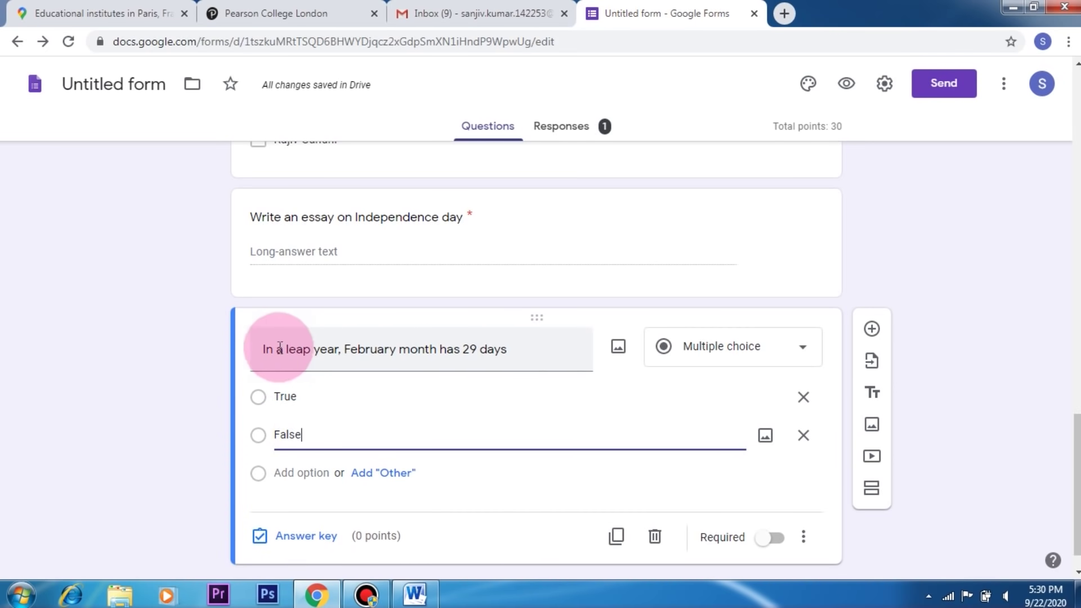
Mark True as the correct answer to the February question, assign it 10 points, and make the question required
click(306, 536)
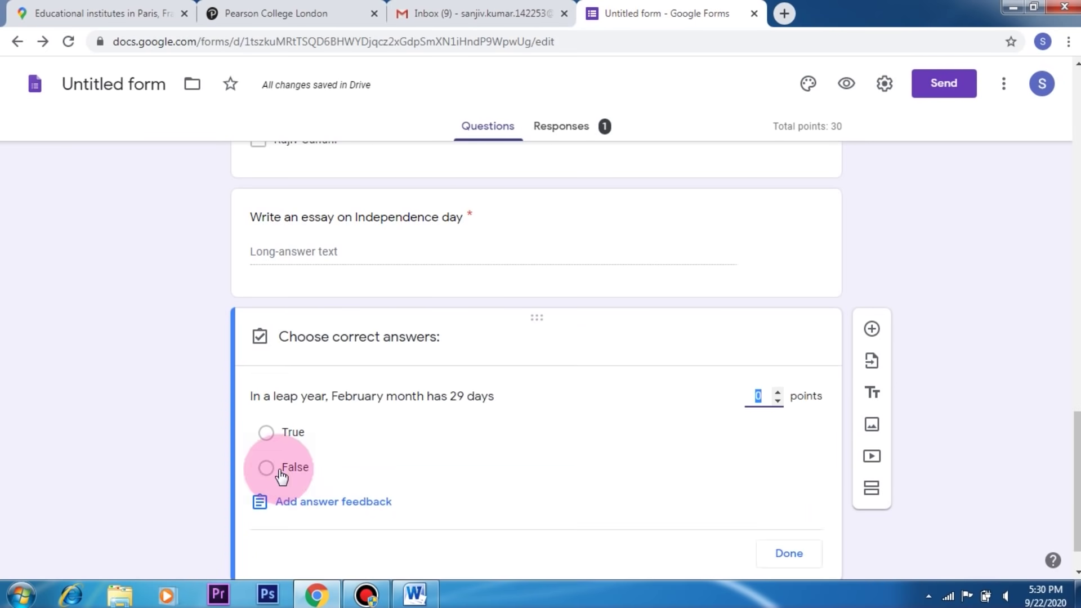
click(265, 433)
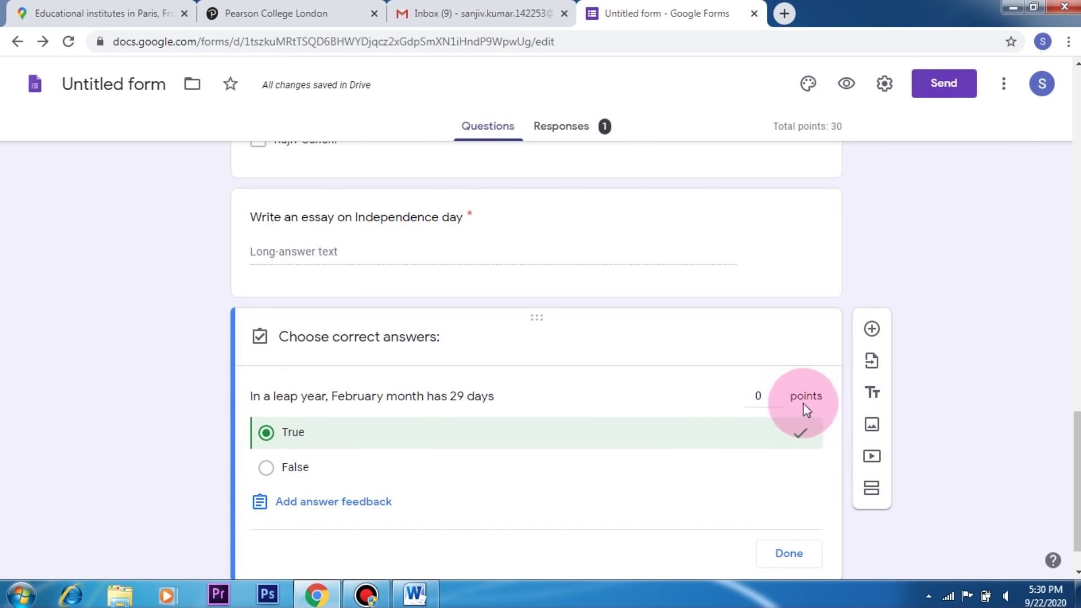
click(779, 393)
text(10)
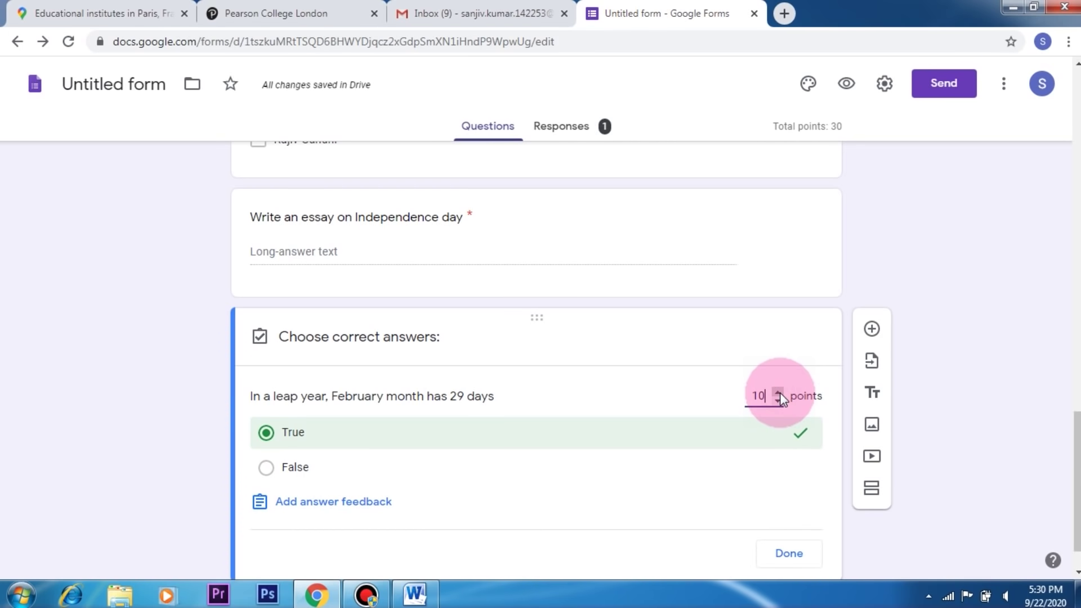
click(795, 556)
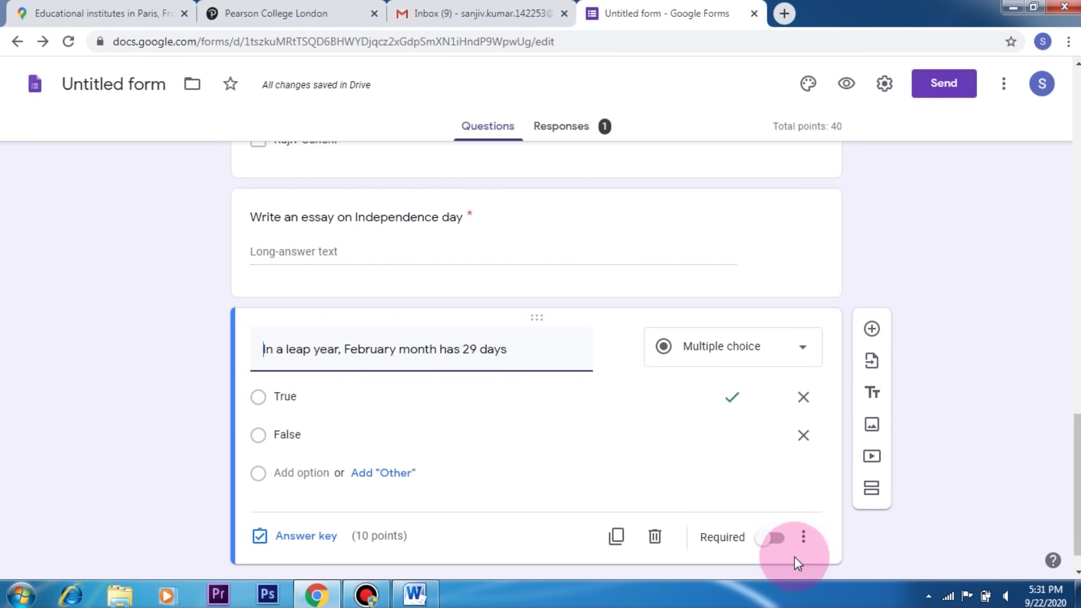
click(772, 540)
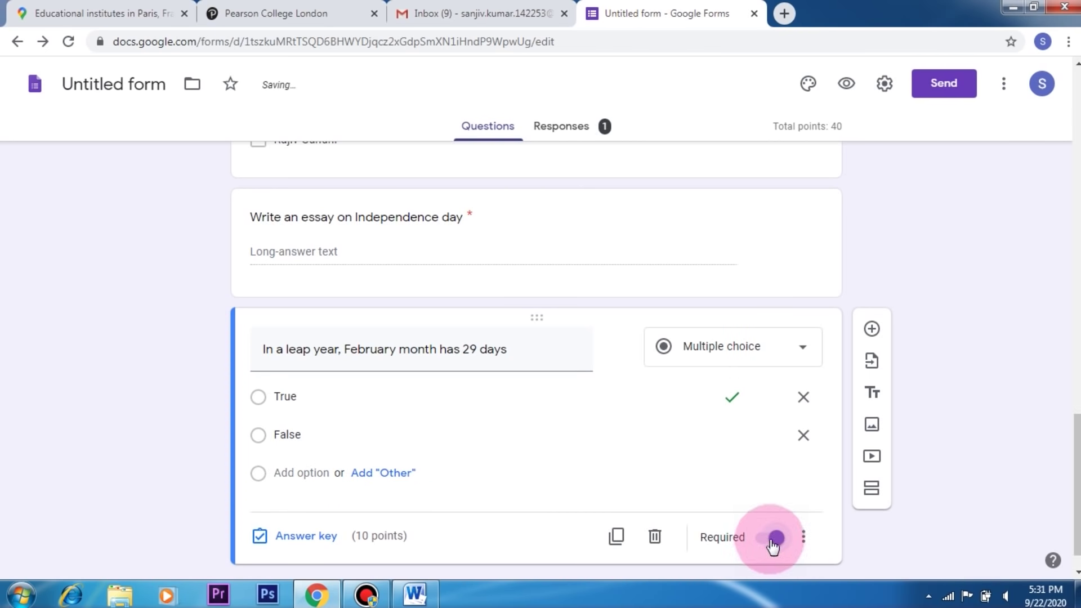
Preview the form, fill in the email address, name and roll number on the first page, and continue to the second page
click(846, 83)
scroll(661, 306, down, 5)
scroll(661, 306, up, 5)
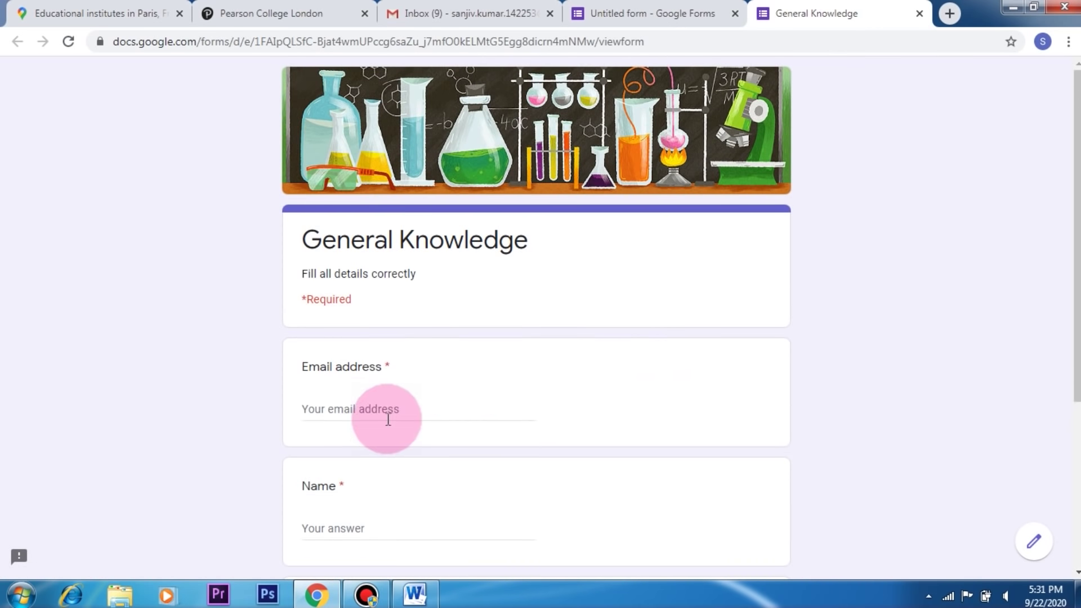
click(366, 410)
click(360, 439)
scroll(389, 434, down, 2)
scroll(389, 434, down, 2)
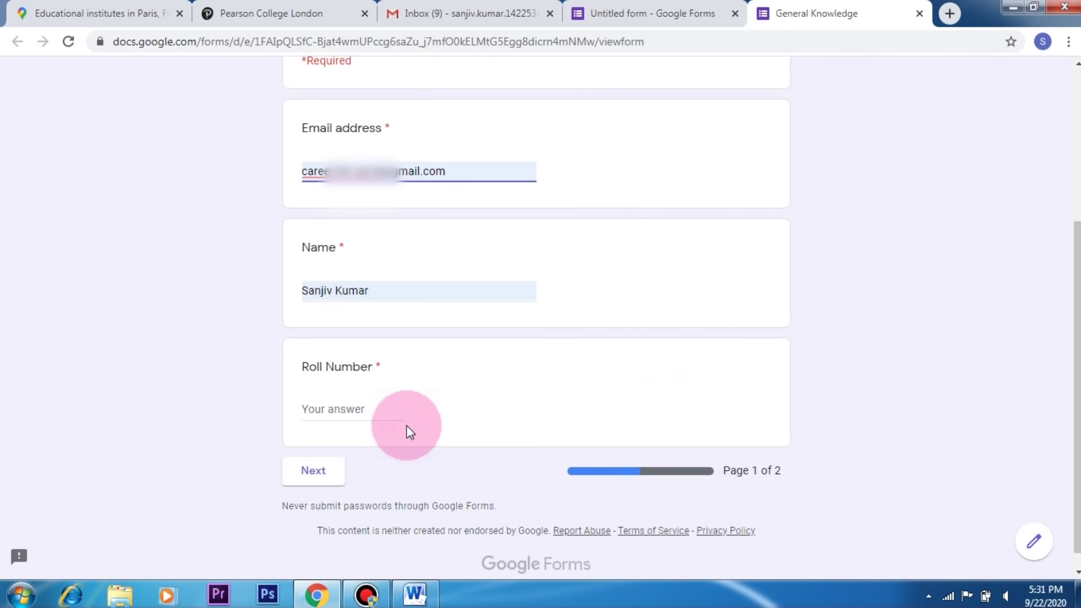
click(329, 405)
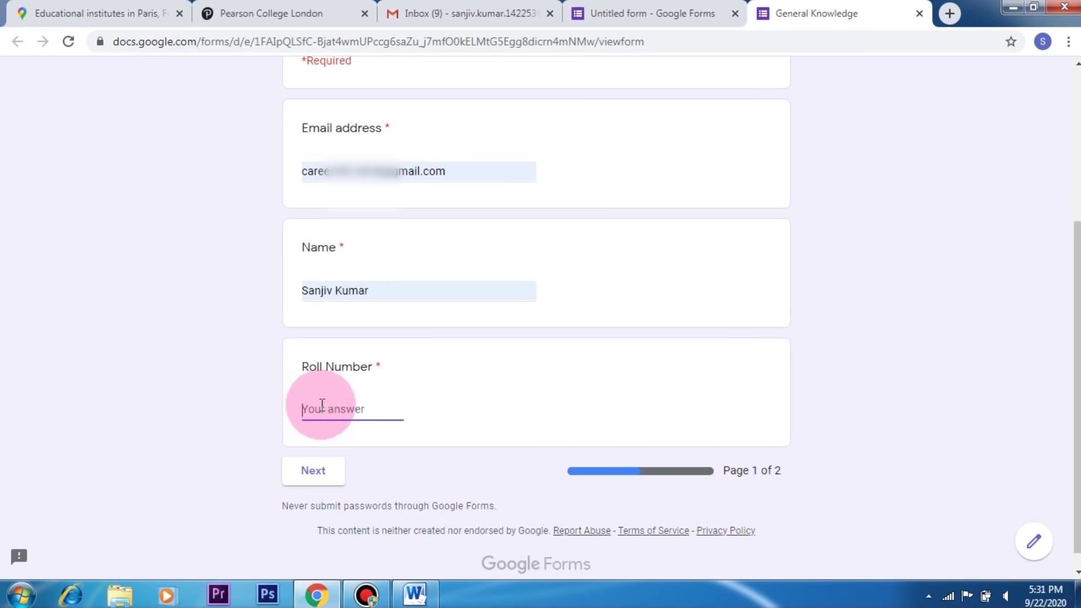
text(33)
click(314, 473)
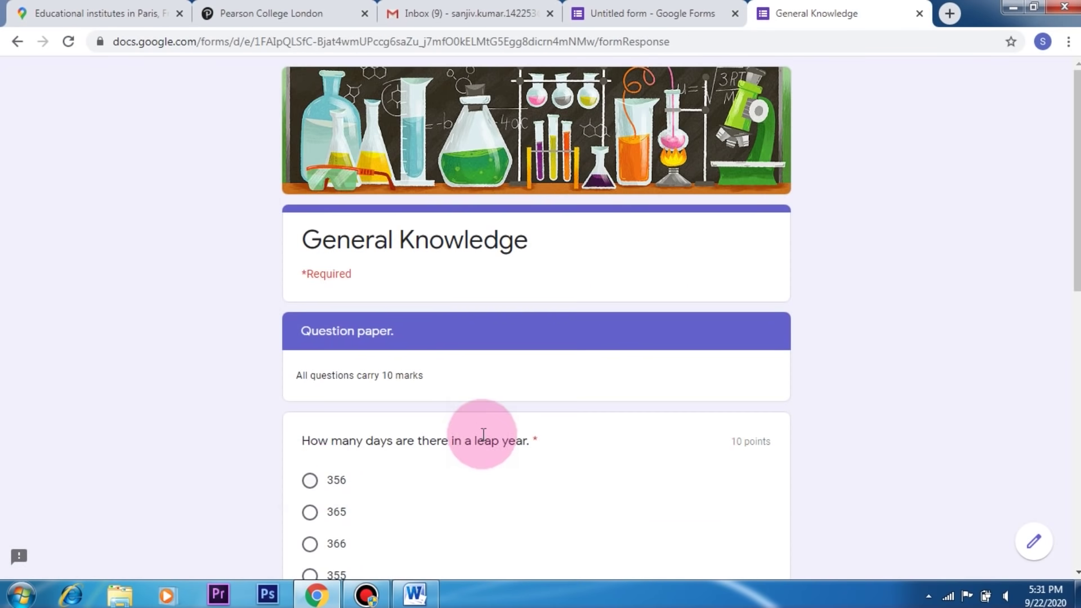
Look over all the questions and their points on the previewed question paper page, and close the preview
scroll(494, 437, down, 7)
scroll(494, 437, down, 4)
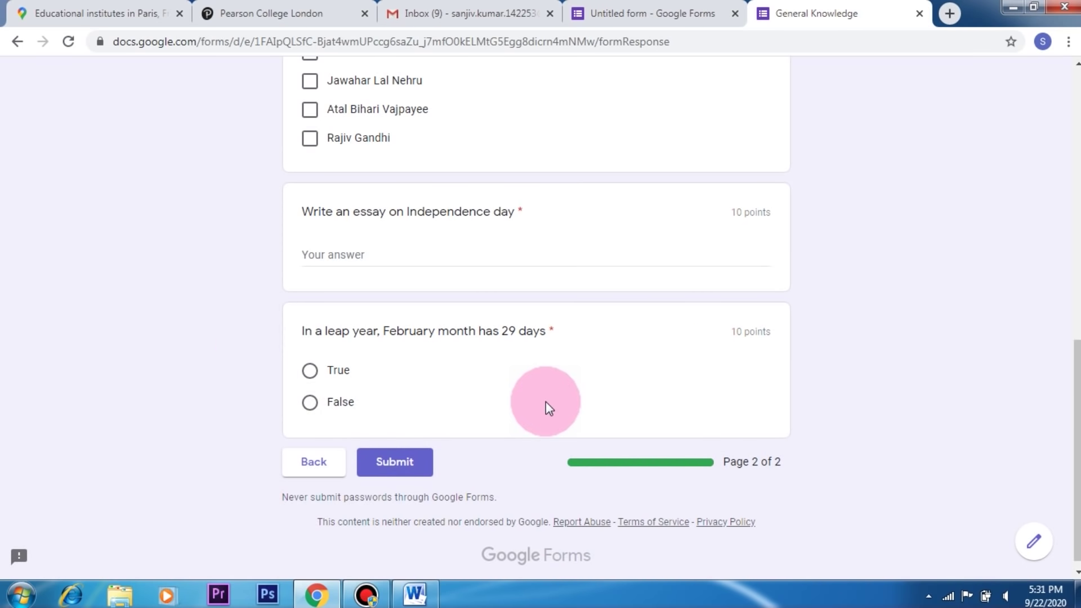
scroll(545, 401, up, 12)
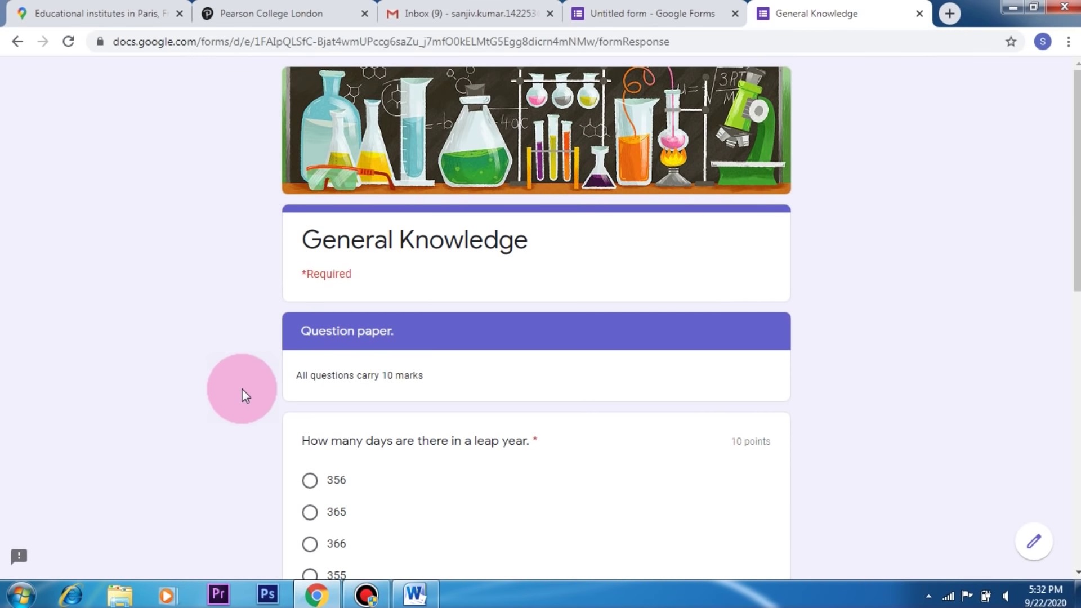
scroll(242, 389, down, 3)
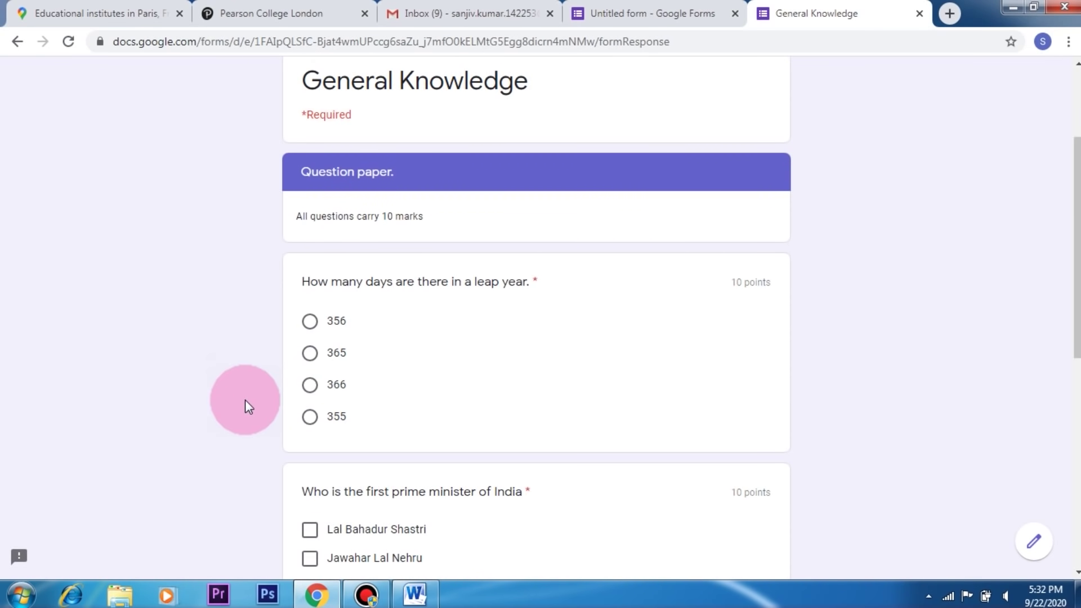
scroll(245, 399, up, 3)
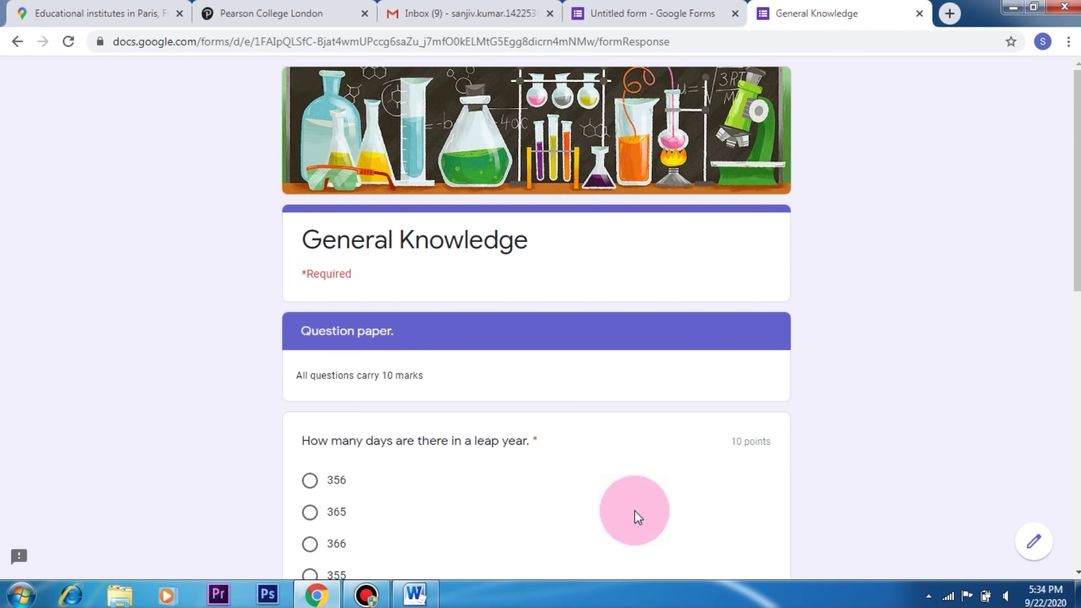
click(918, 13)
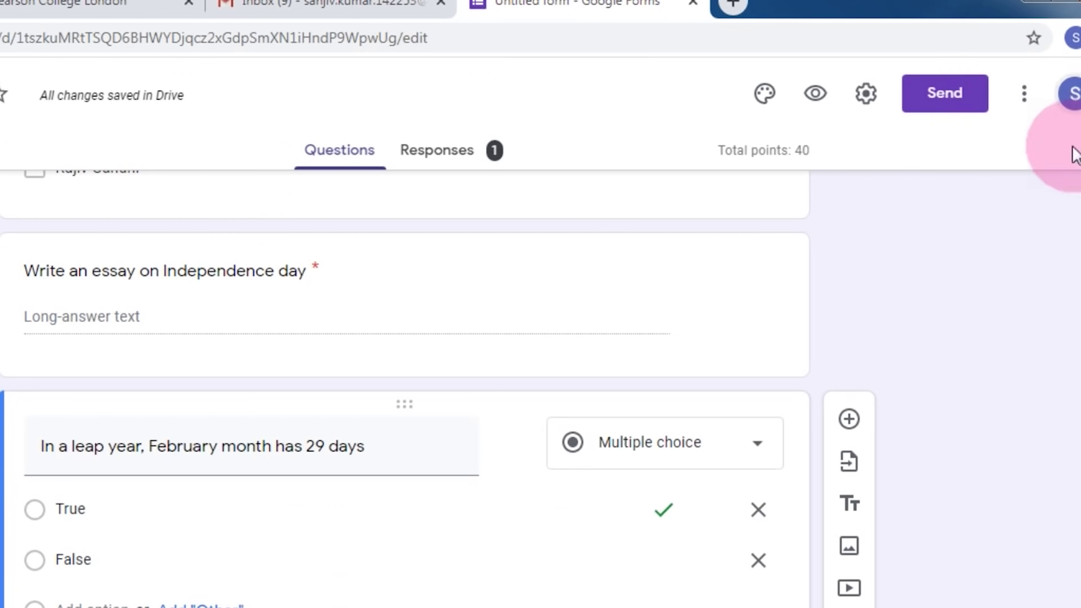
Open the add-ons marketplace for the form and search for "Form Presenter+Timer"
click(1024, 92)
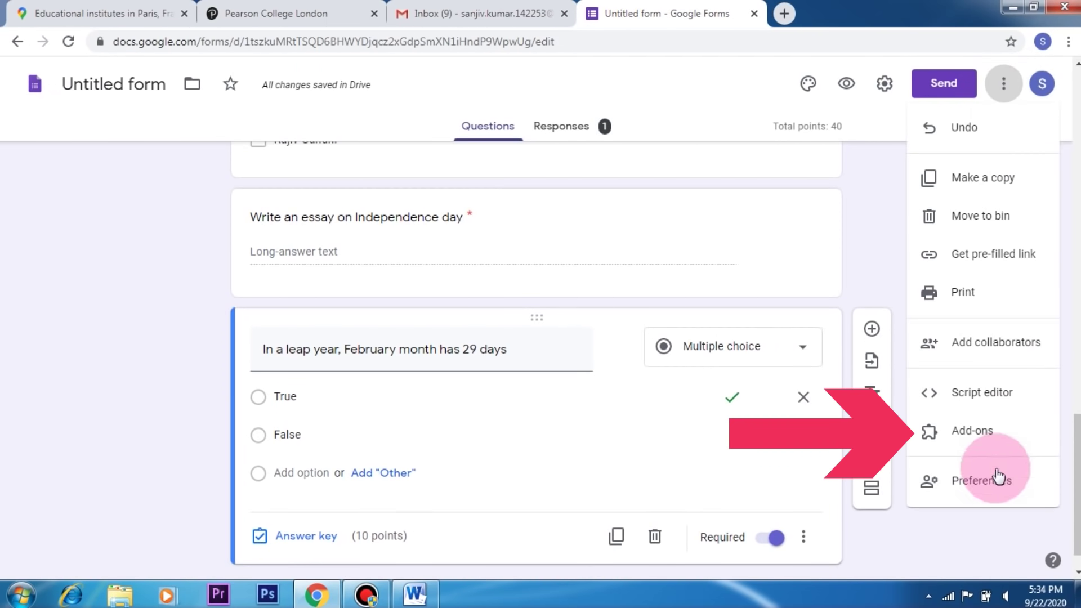
click(980, 433)
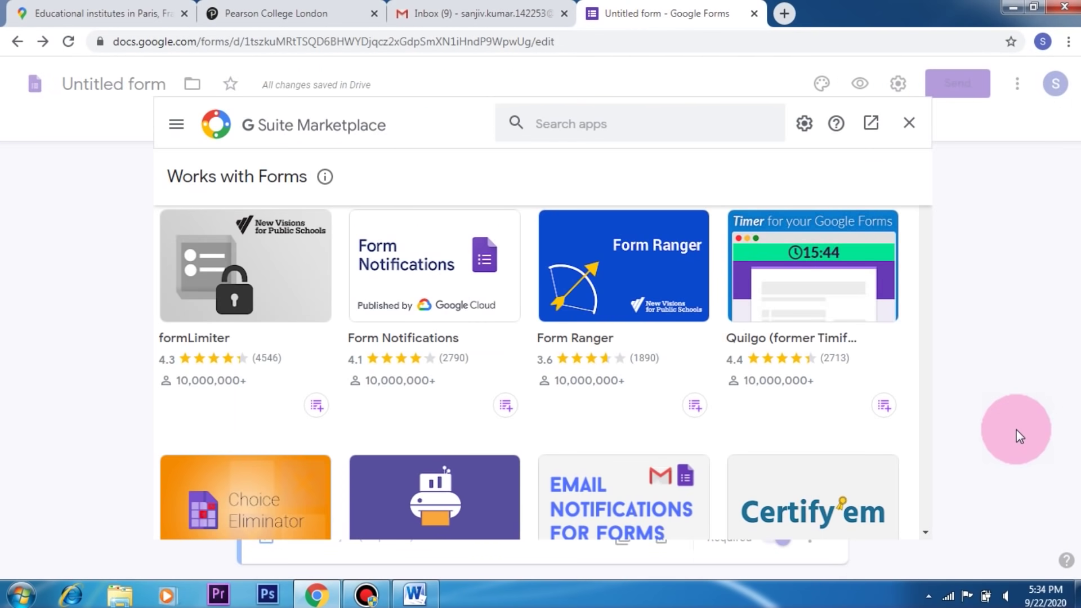
click(539, 124)
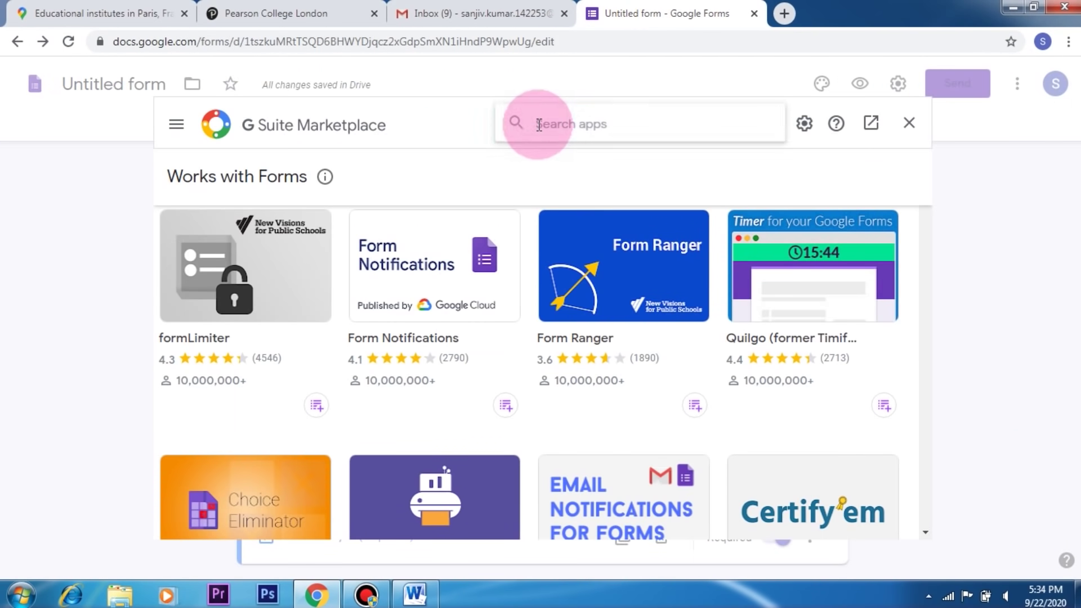
text(form presen)
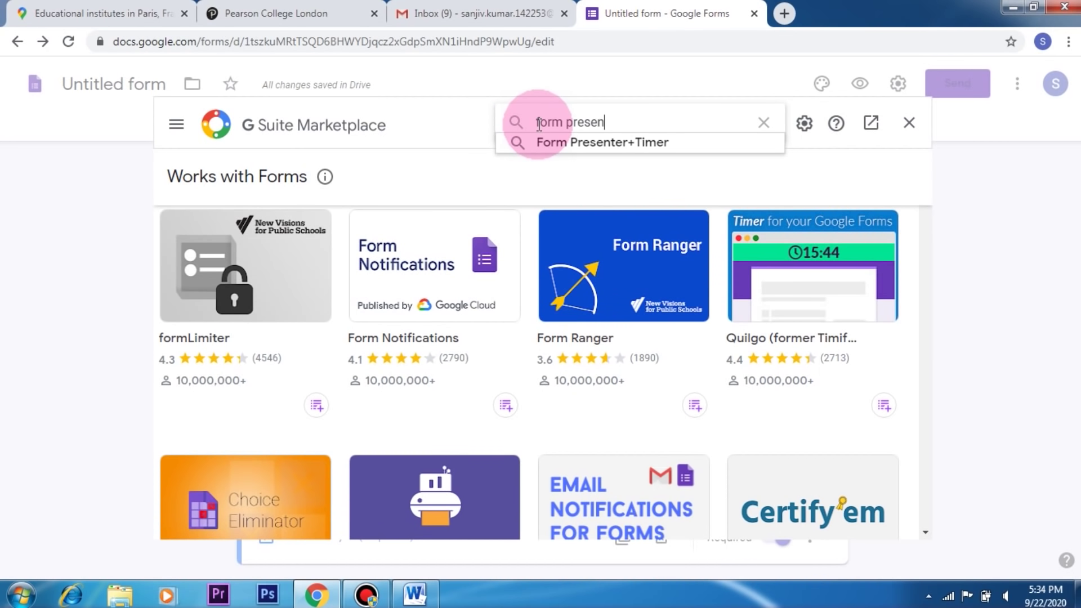
click(609, 147)
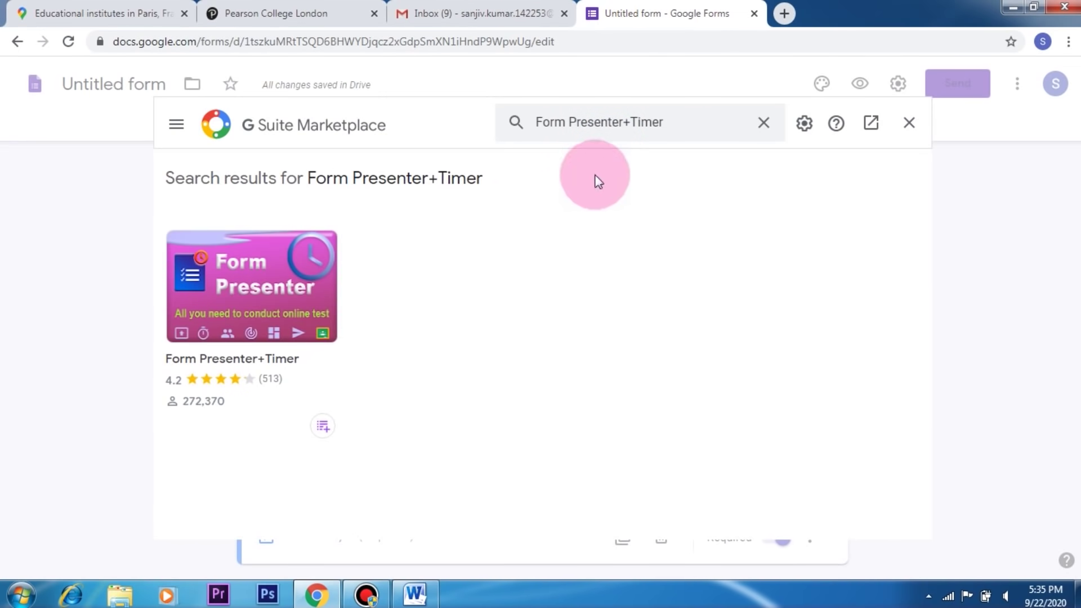
Install the Form Presenter+Timer add-on, granting it access to the Google account, and close the marketplace
click(250, 290)
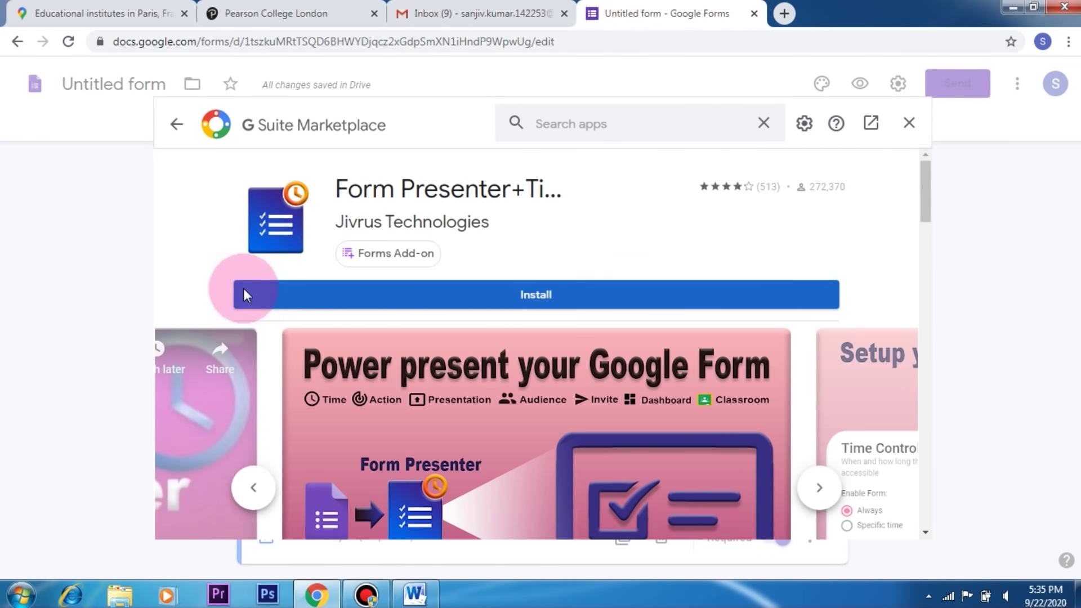
click(549, 309)
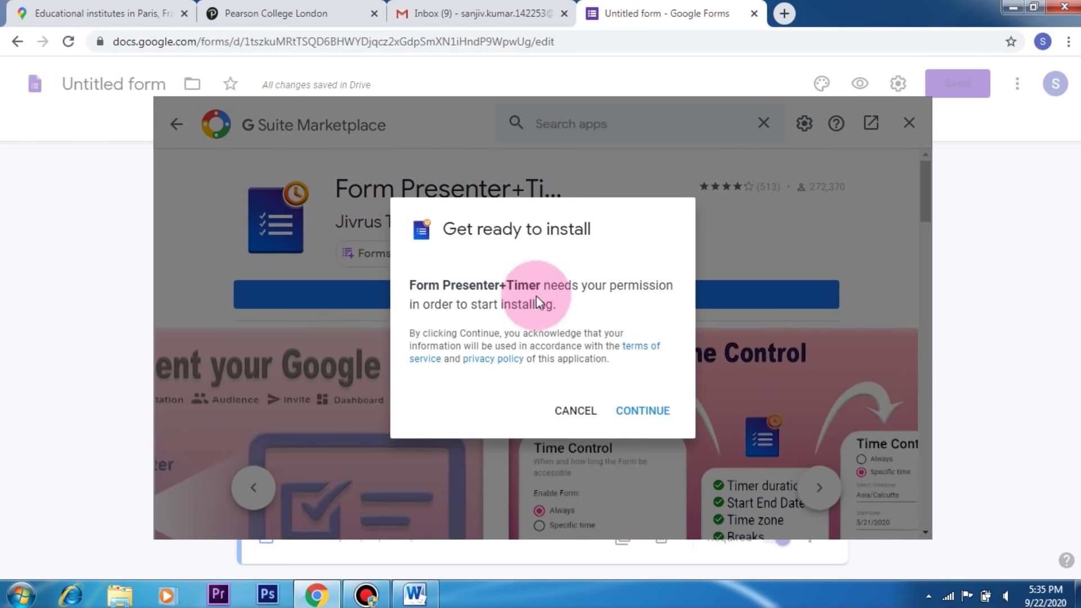
click(637, 412)
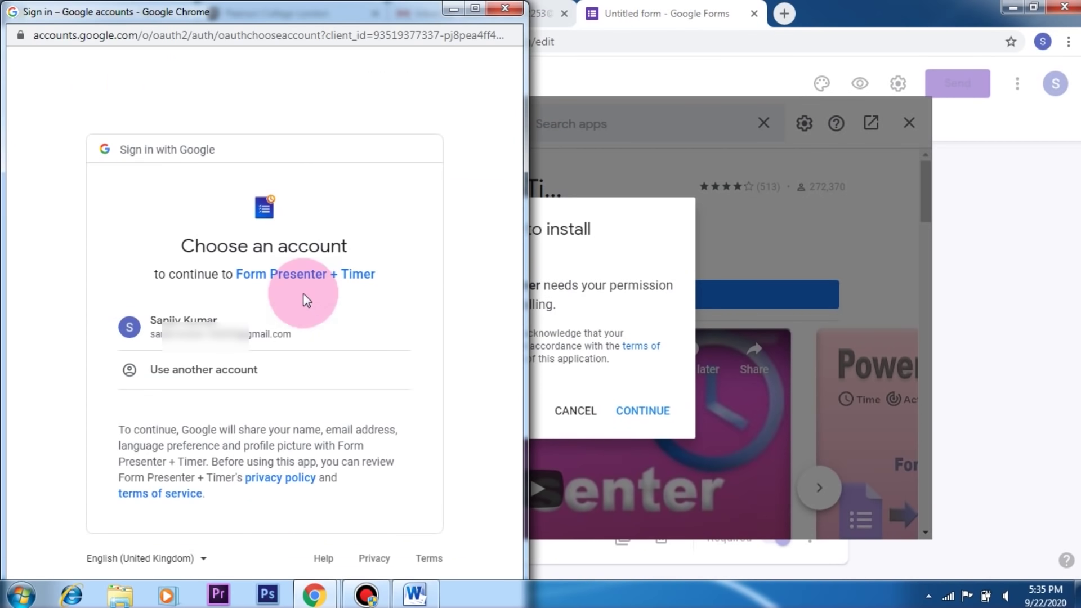
click(150, 324)
scroll(450, 456, down, 4)
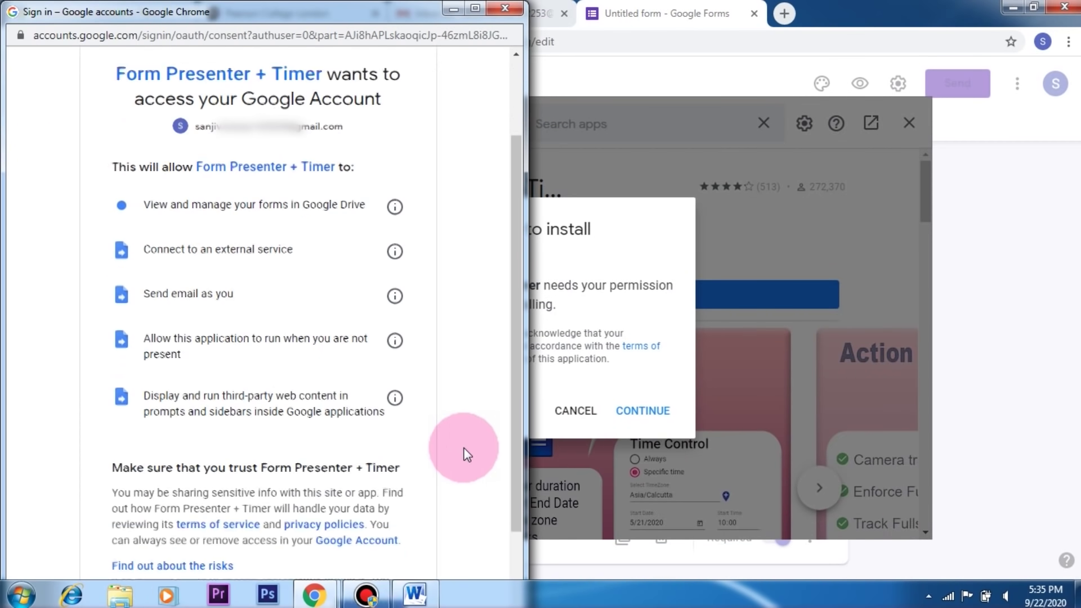
click(369, 509)
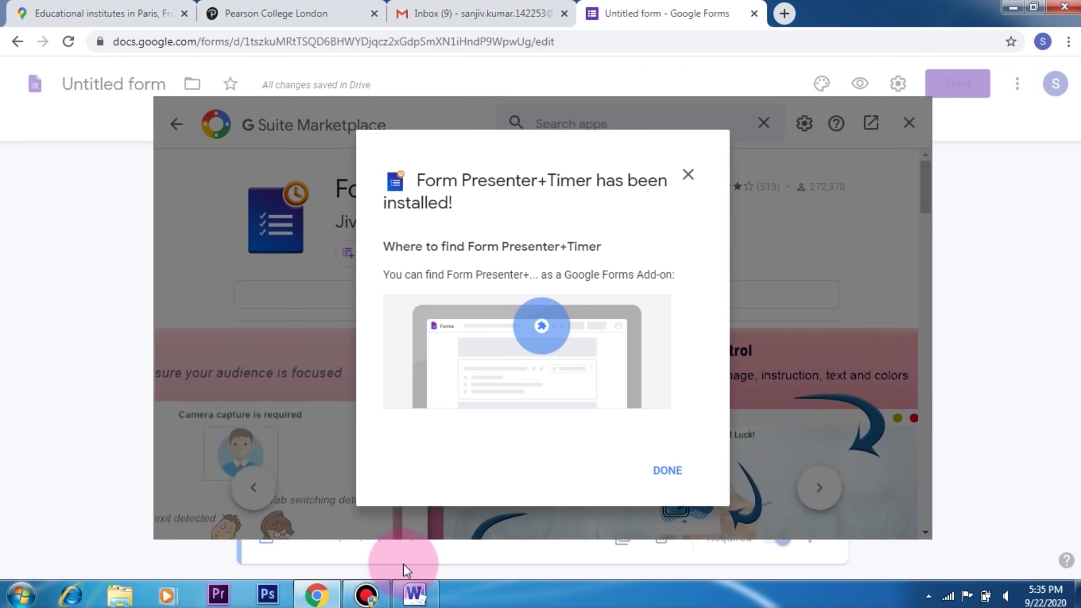
click(663, 472)
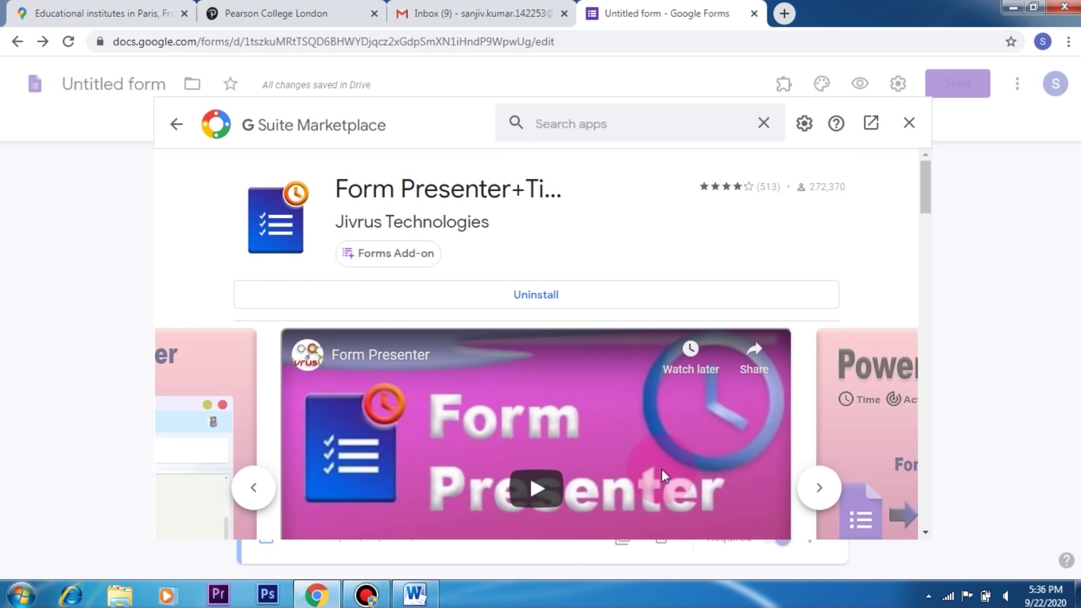
click(908, 125)
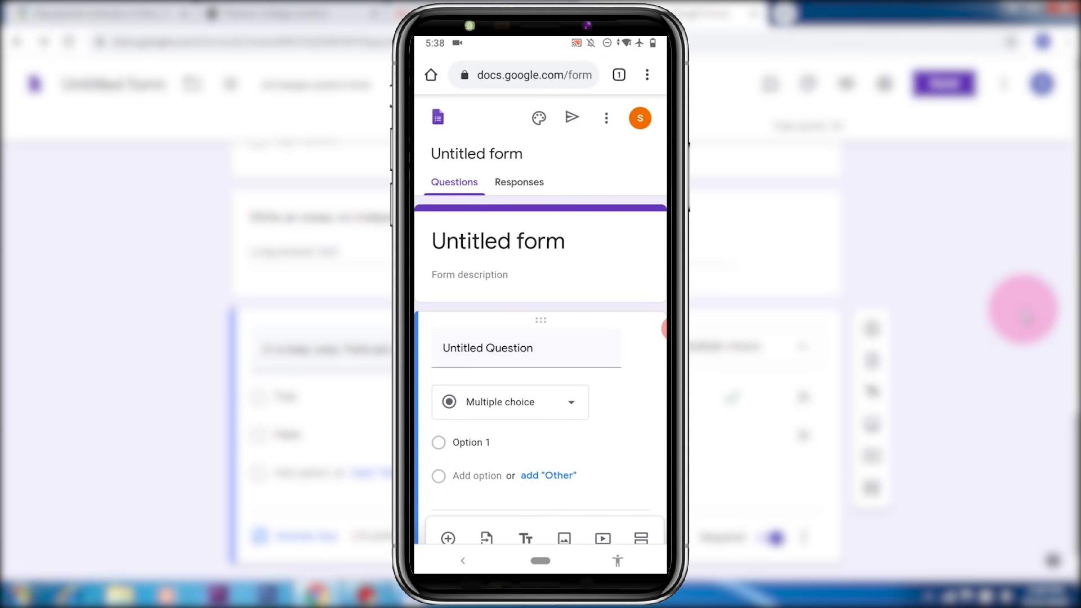
In the phone's browser, switch Google Forms to the desktop site and open the recent Untitled form
click(647, 75)
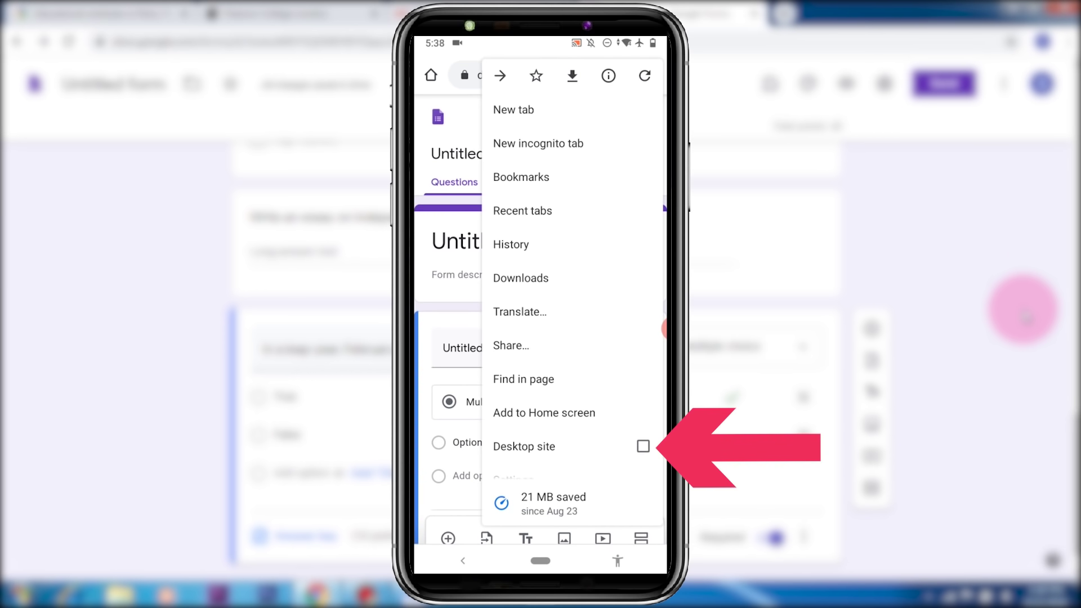
click(643, 446)
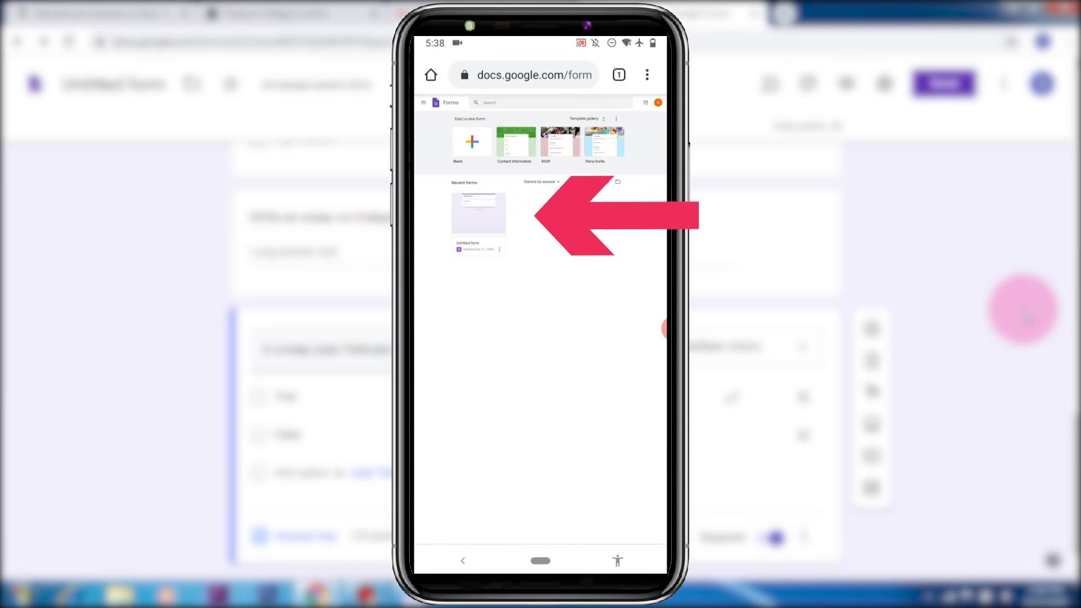
click(479, 216)
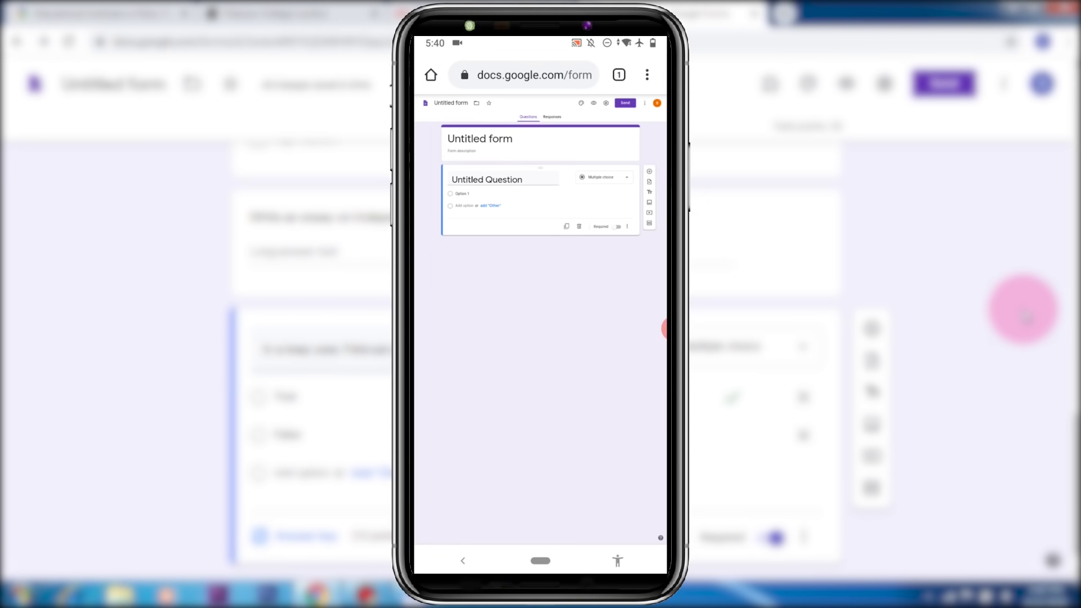
Open the add-ons marketplace for the Untitled form on the phone
scroll(541, 281, up, 5)
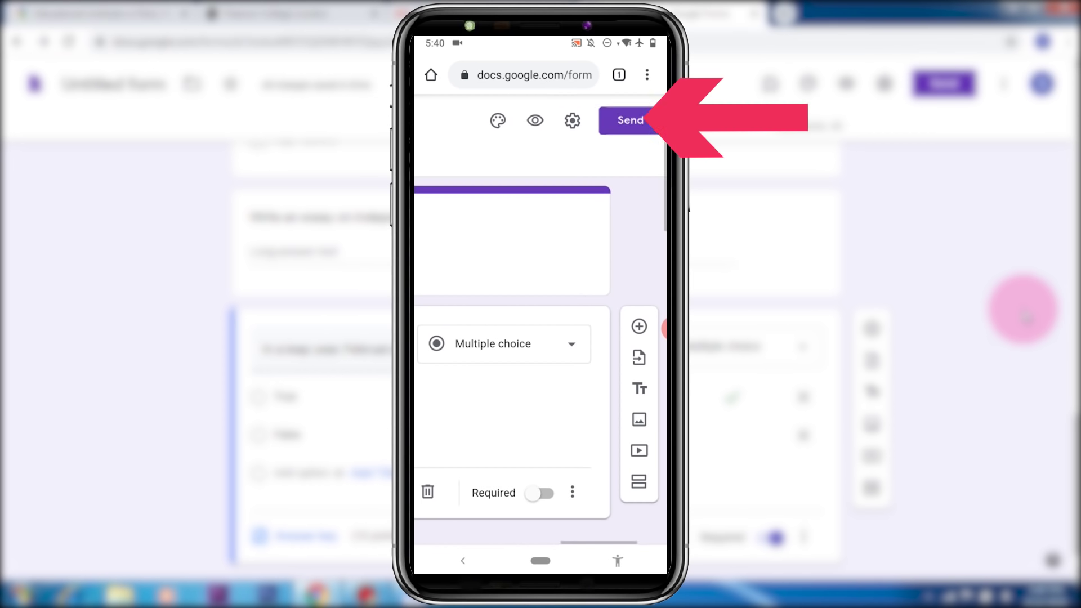
click(625, 119)
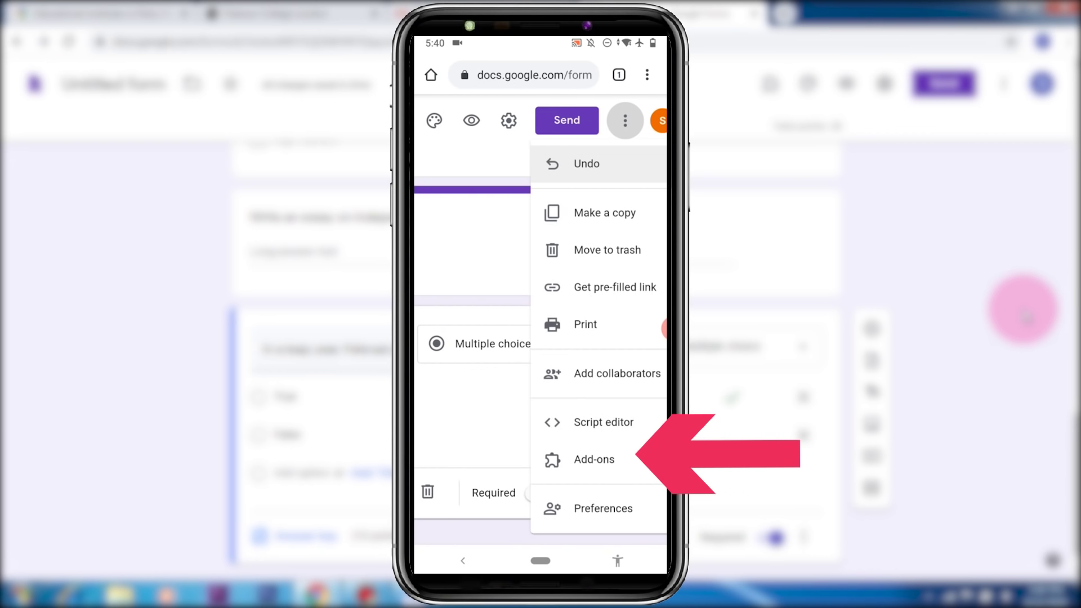
click(594, 460)
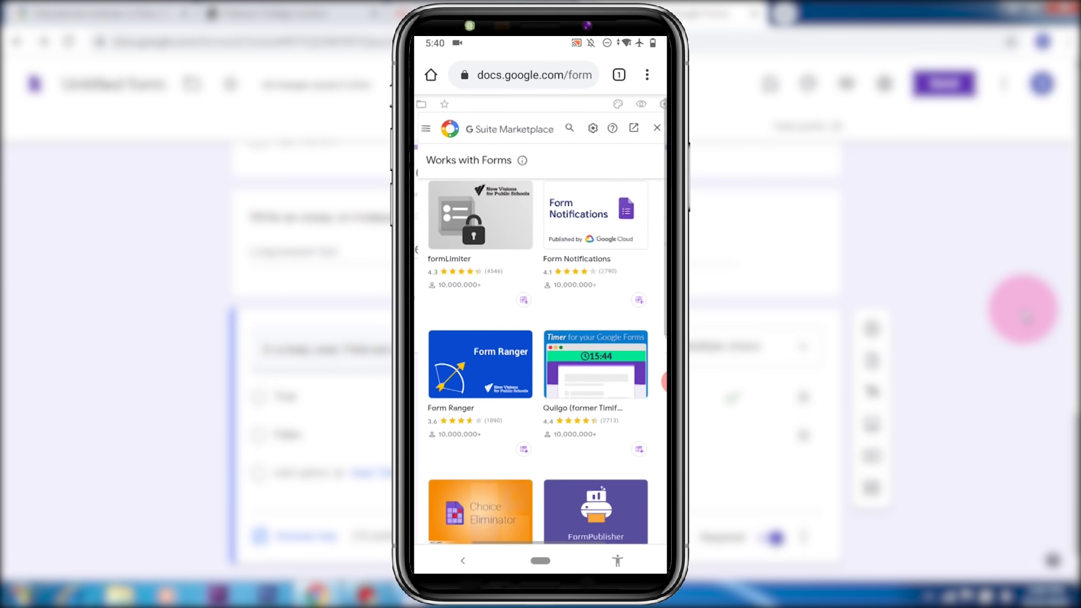
Search the marketplace on the phone for "Form Presenter+Timer" and open the add-on's page
click(569, 128)
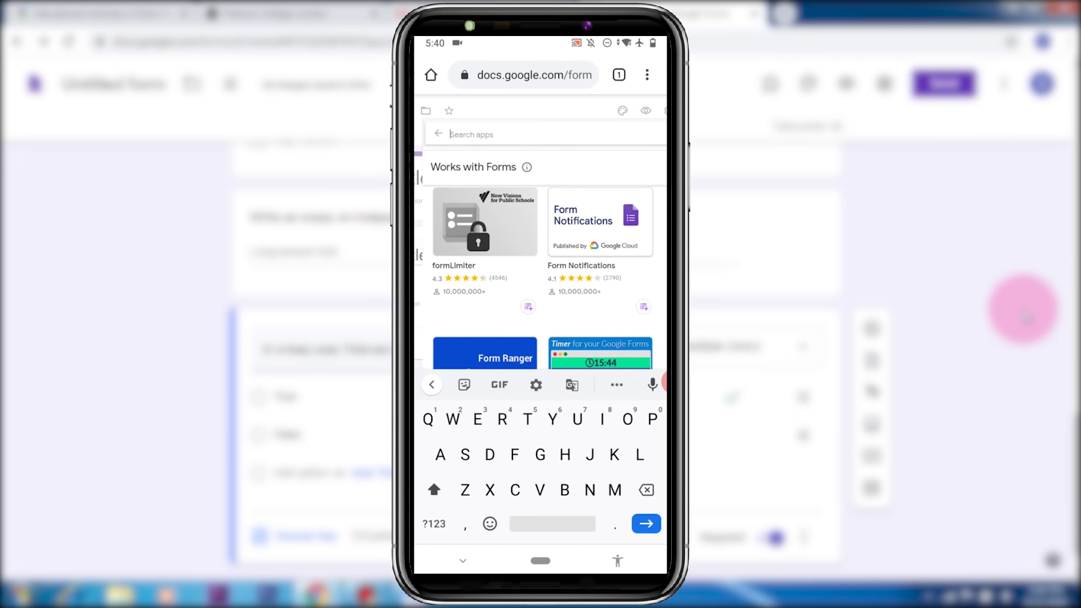
text(Form)
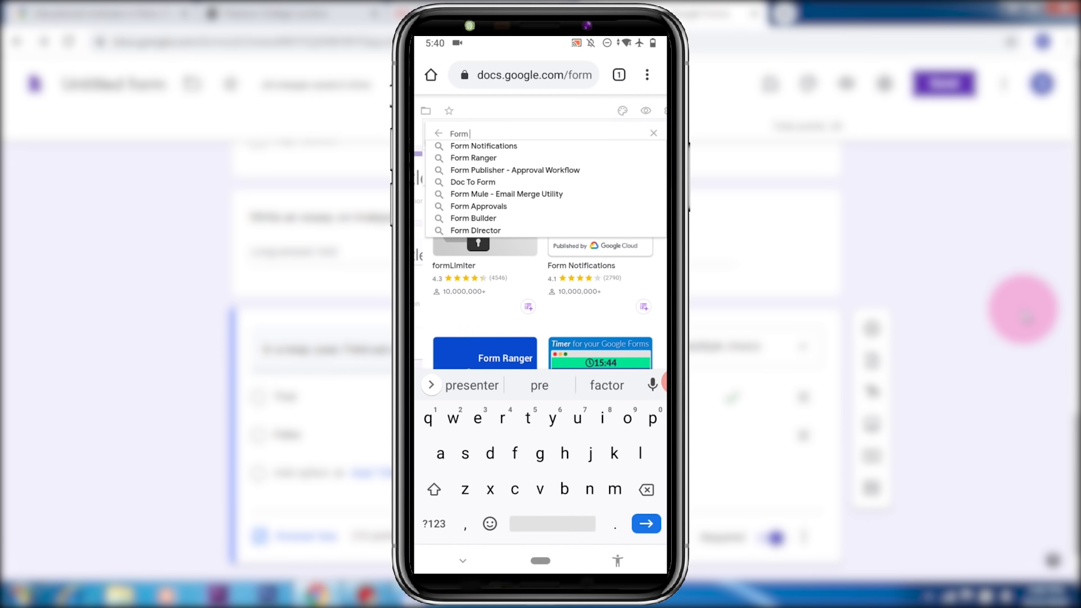
text( pre)
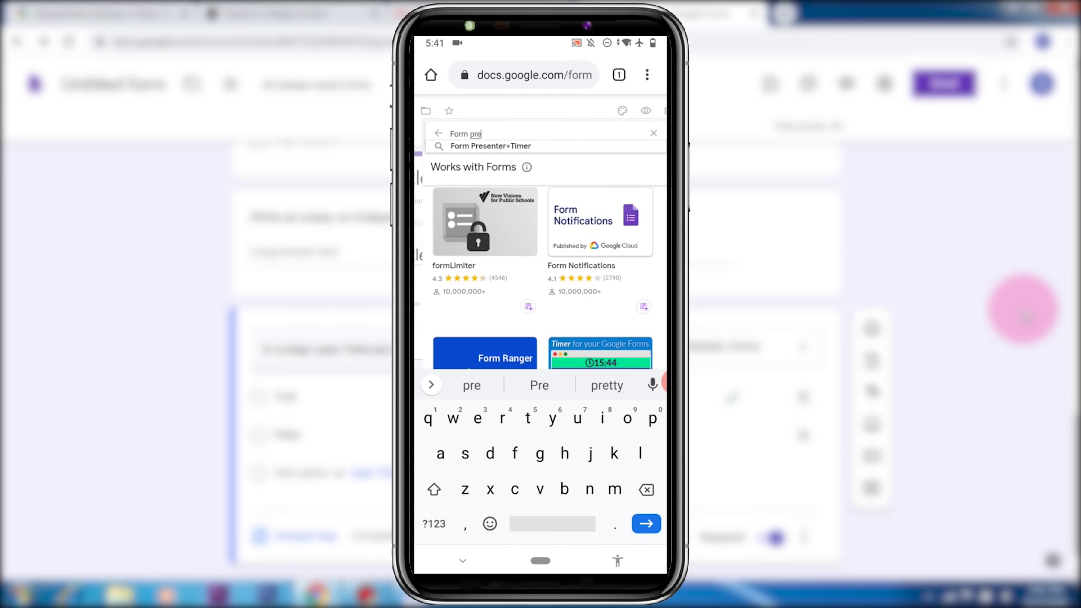
click(490, 146)
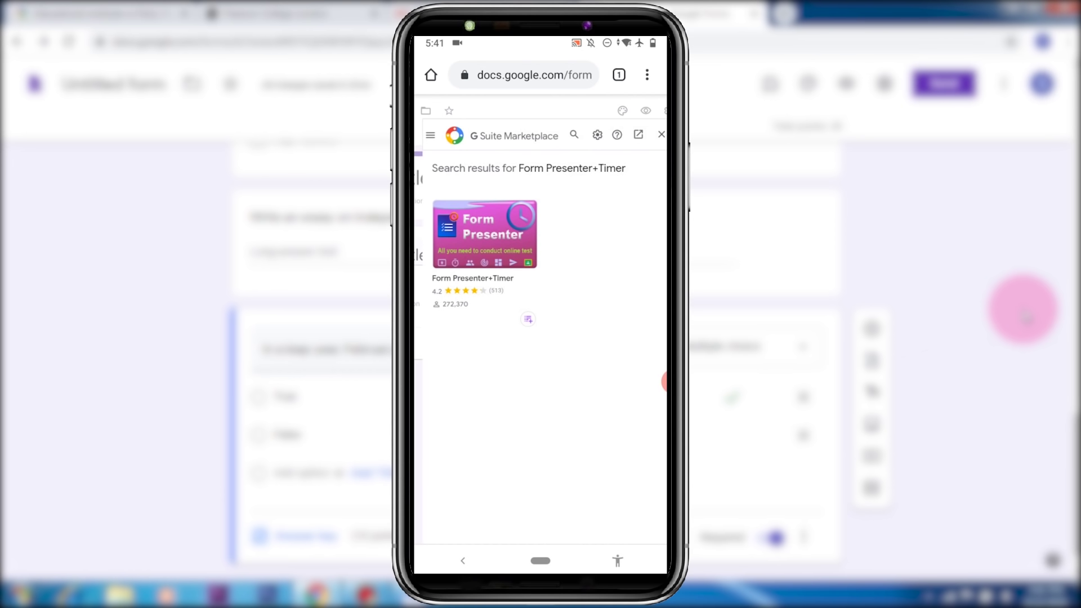
click(484, 234)
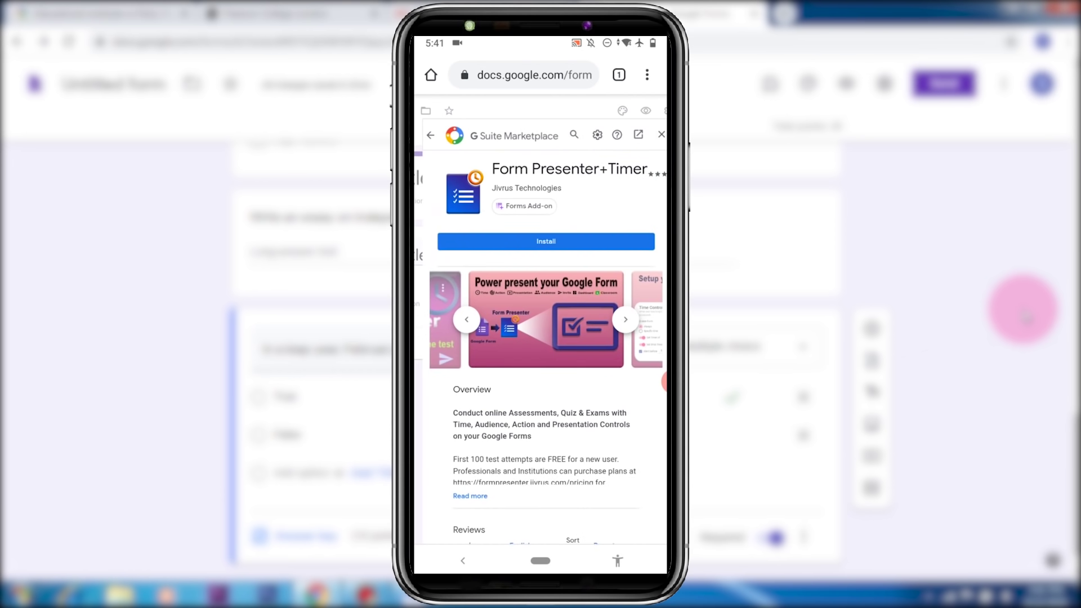
Install the Form Presenter+Timer add-on on the phone and allow it access to the Google account
click(546, 241)
click(605, 422)
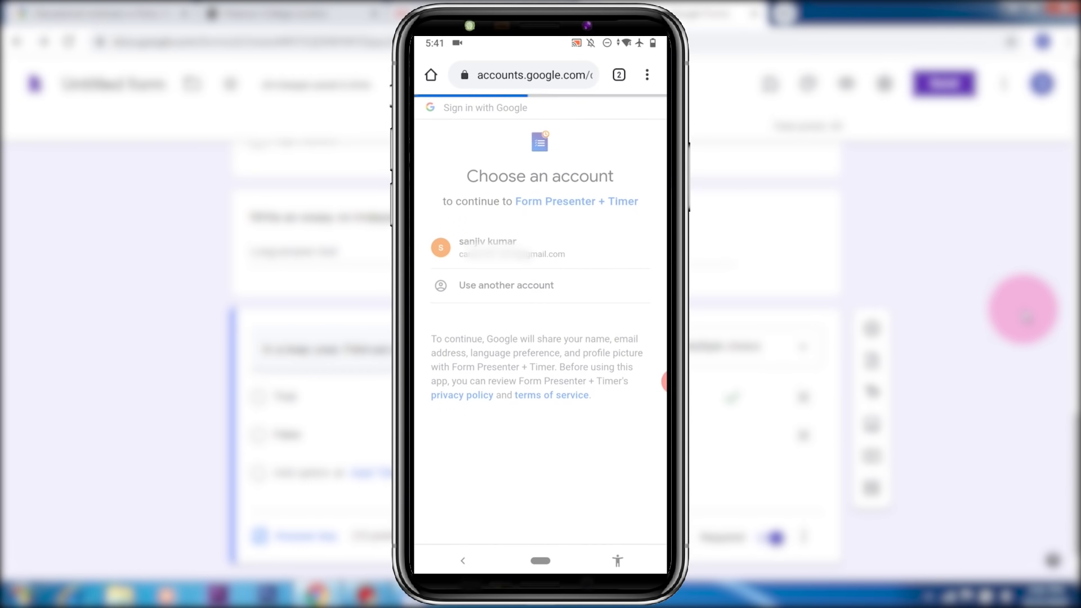
scroll(540, 315, down, 10)
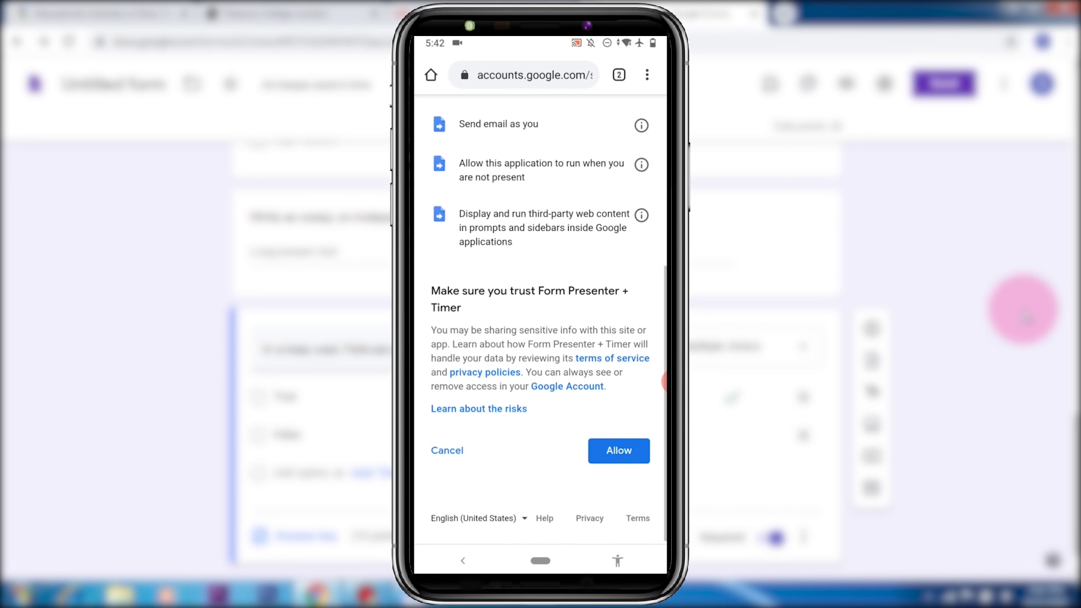
click(619, 450)
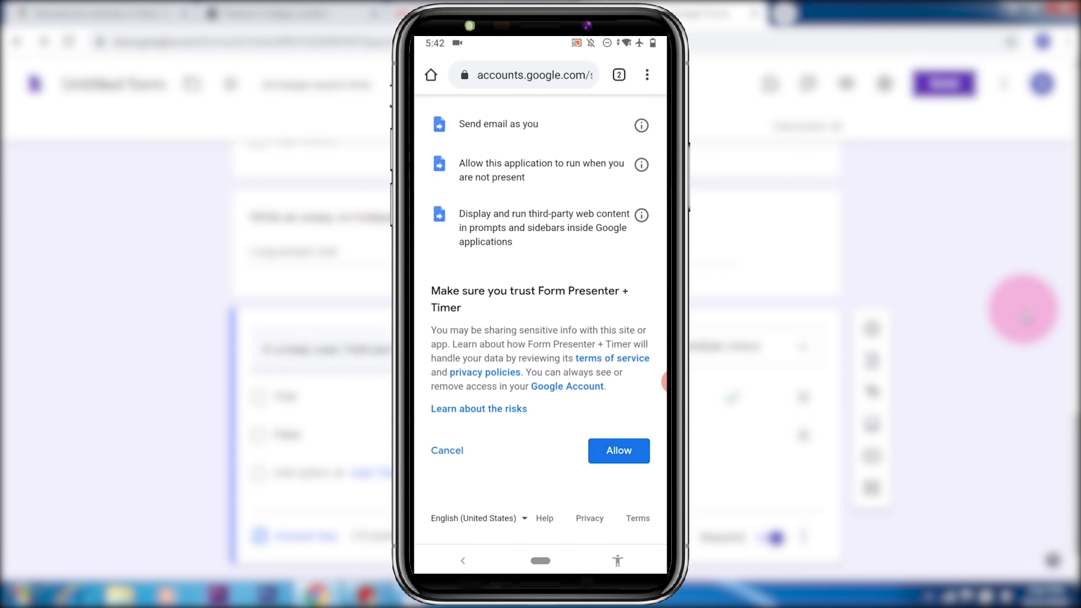
click(621, 487)
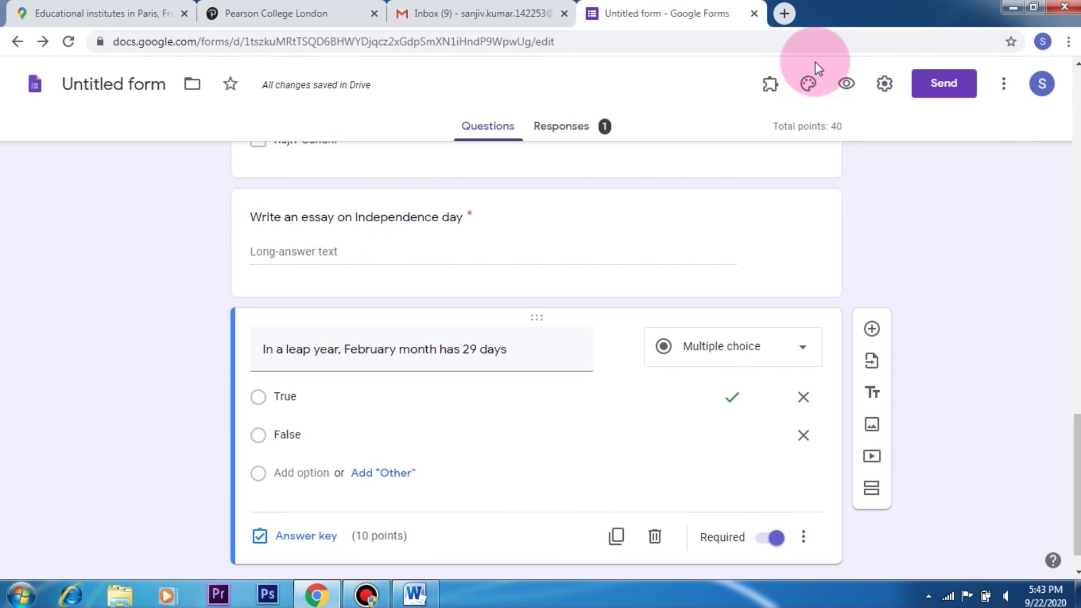
On the desktop, open the setup of the Form Presenter+Timer add-on and enable the form for a specific time
click(776, 99)
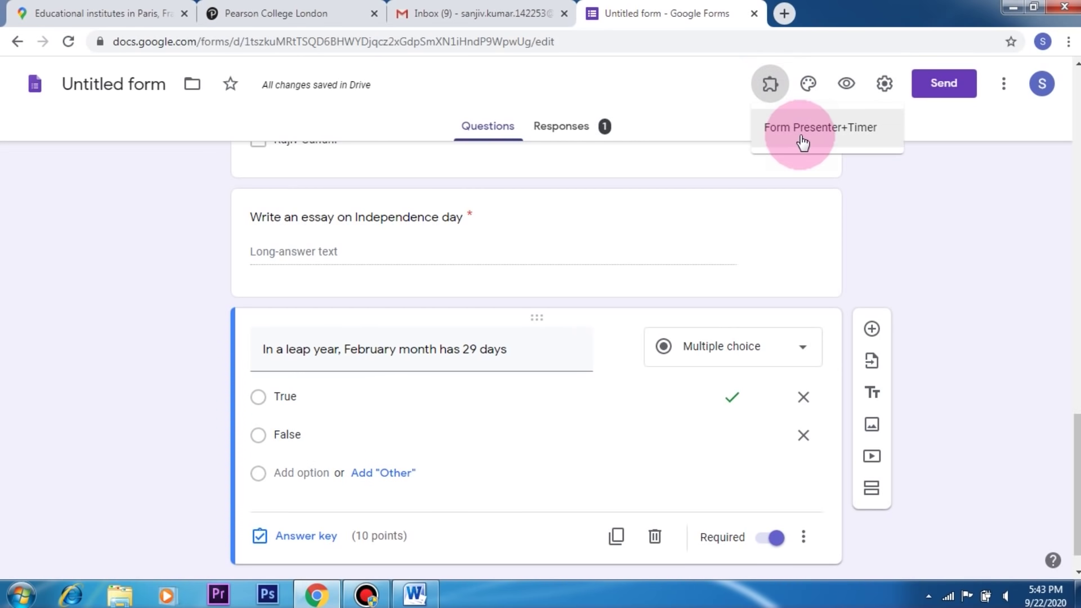
click(833, 128)
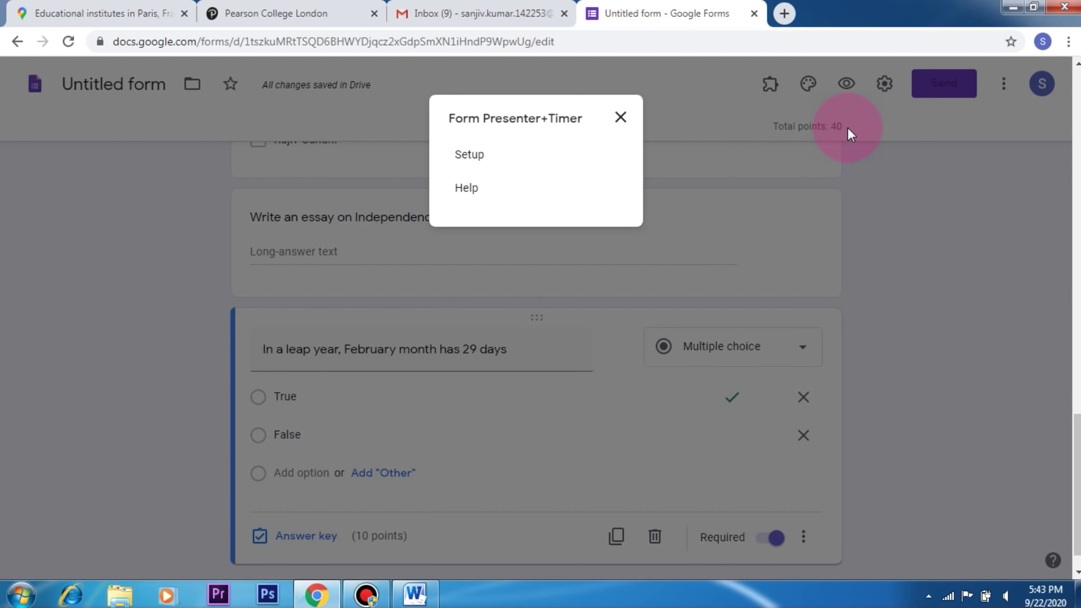
click(472, 157)
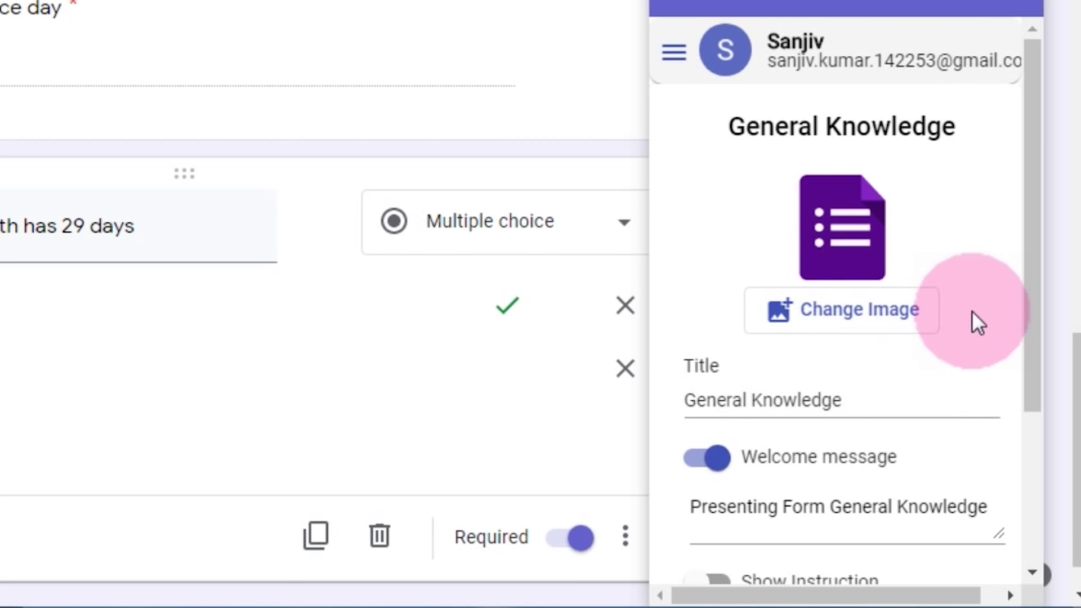
scroll(972, 311, down, 2)
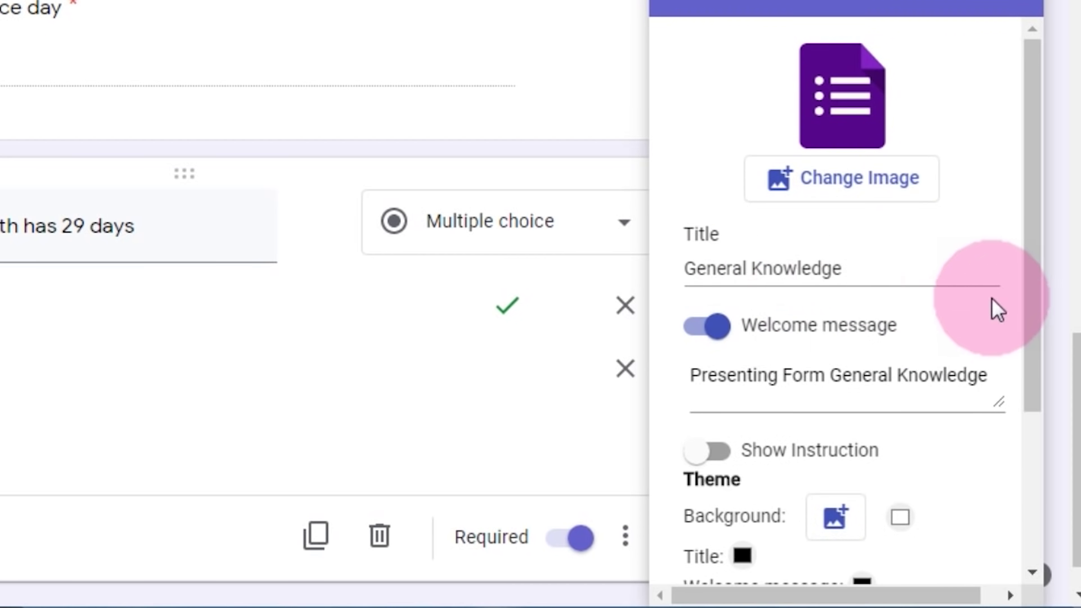
scroll(995, 316, down, 4)
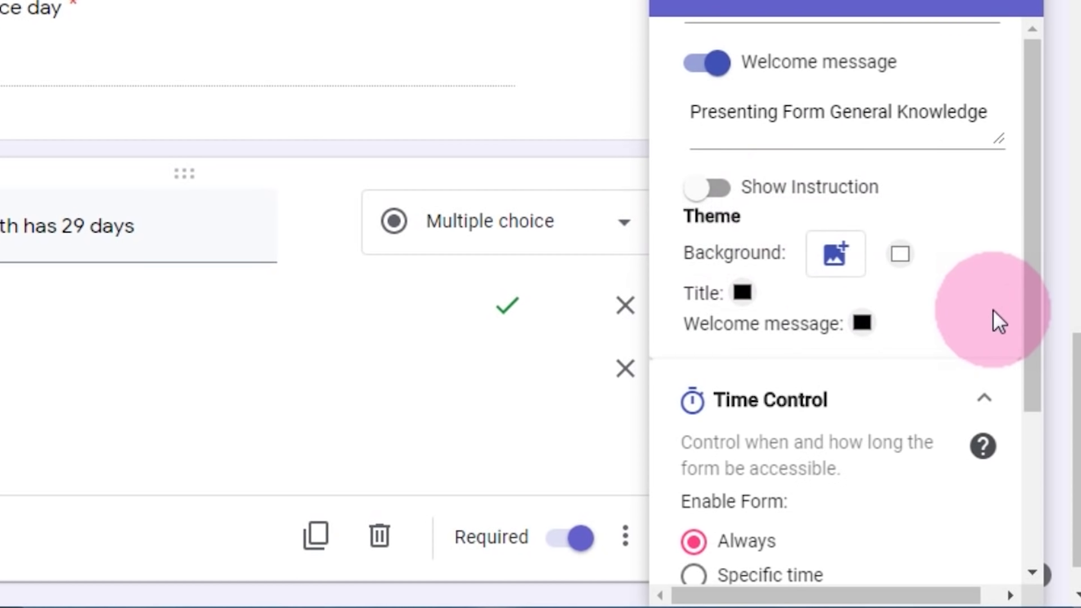
scroll(992, 309, down, 4)
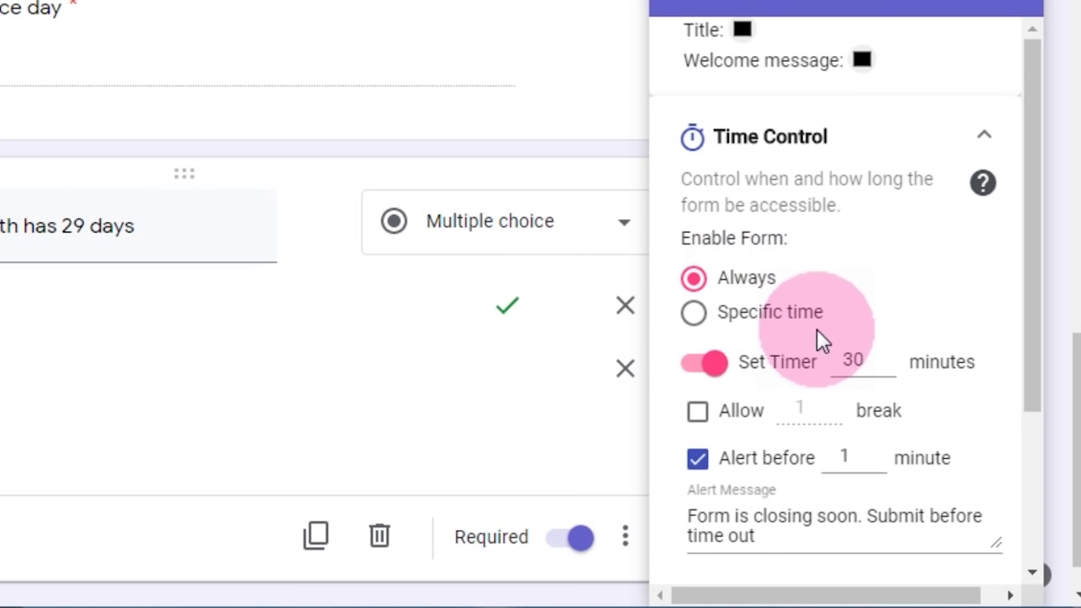
click(708, 321)
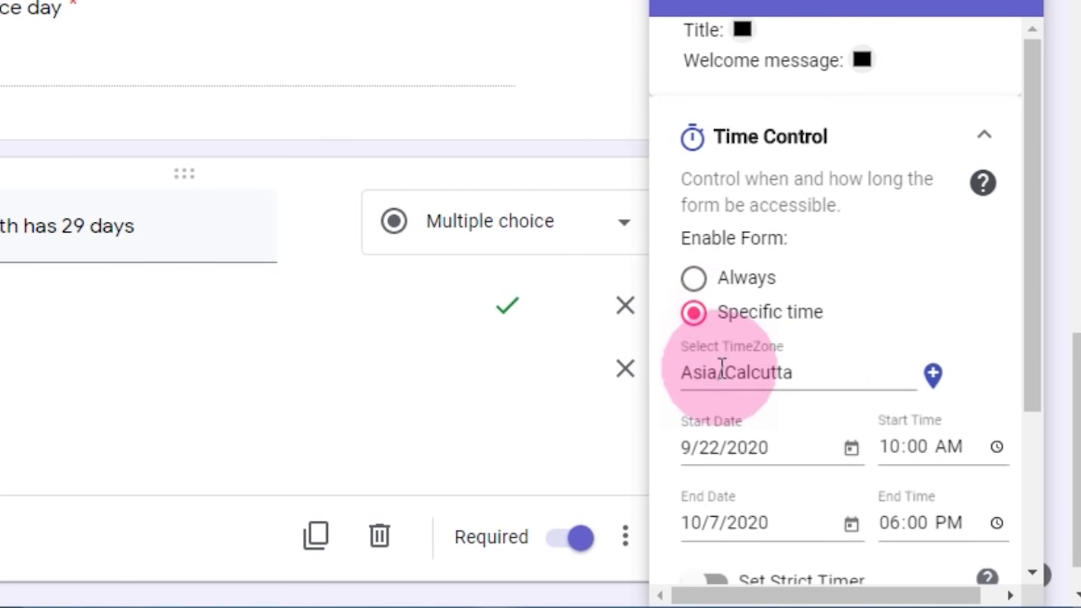
Change the form's start date to 9/29/2020 and then to 10/29/2020
scroll(990, 272, down, 2)
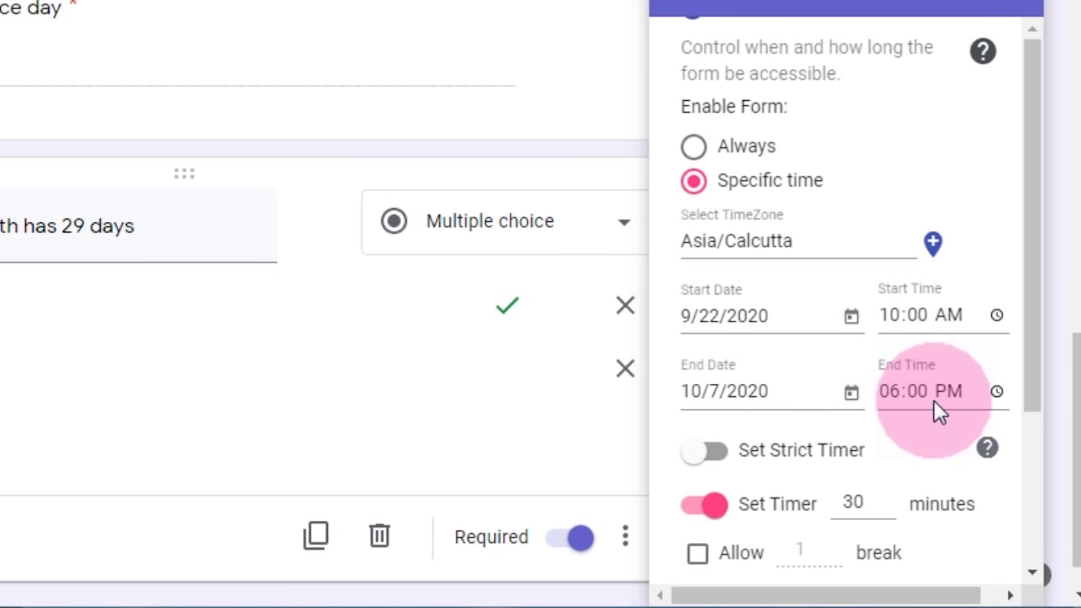
click(802, 346)
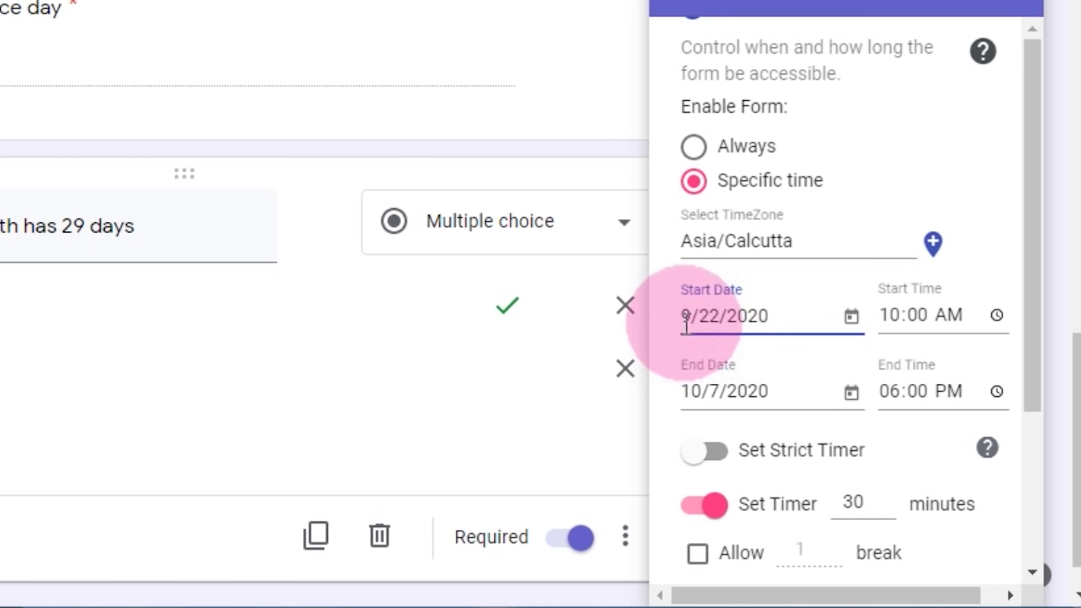
click(721, 317)
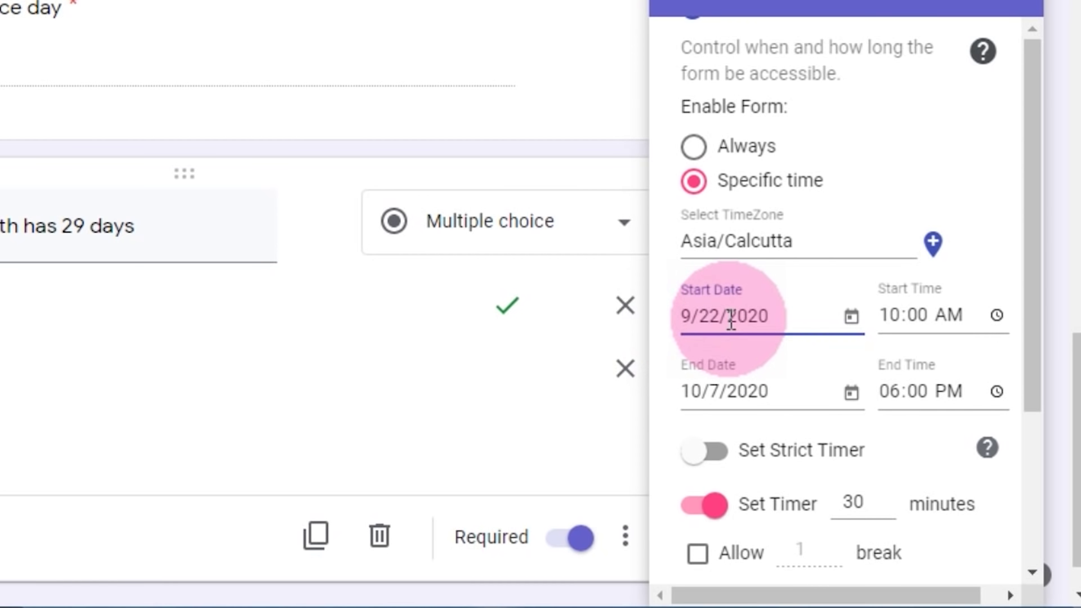
key(BackSpace)
text(9)
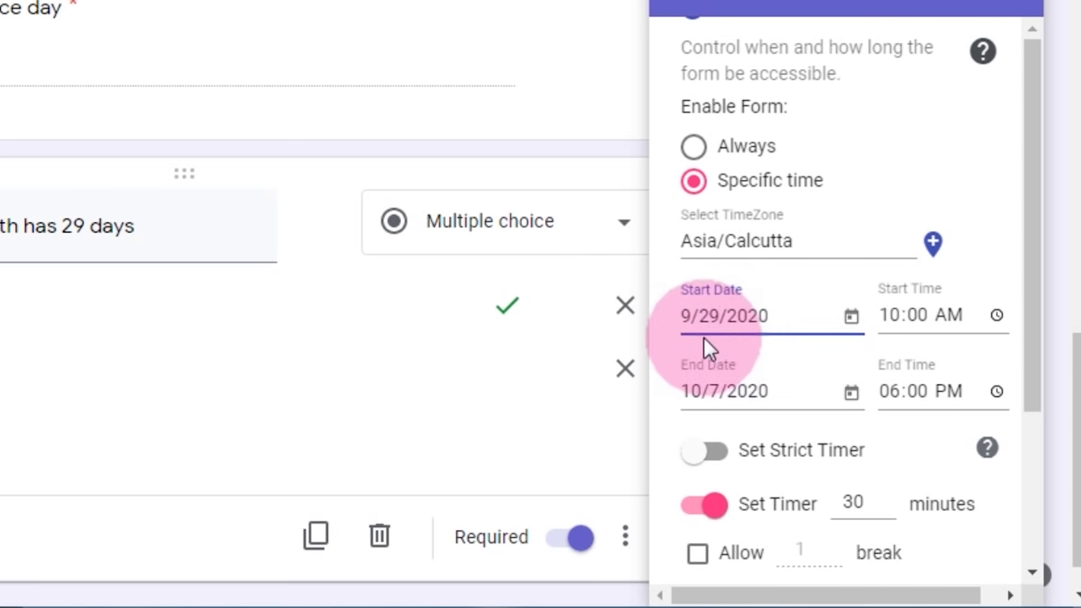
key(Home)
key(Delete)
text(10)
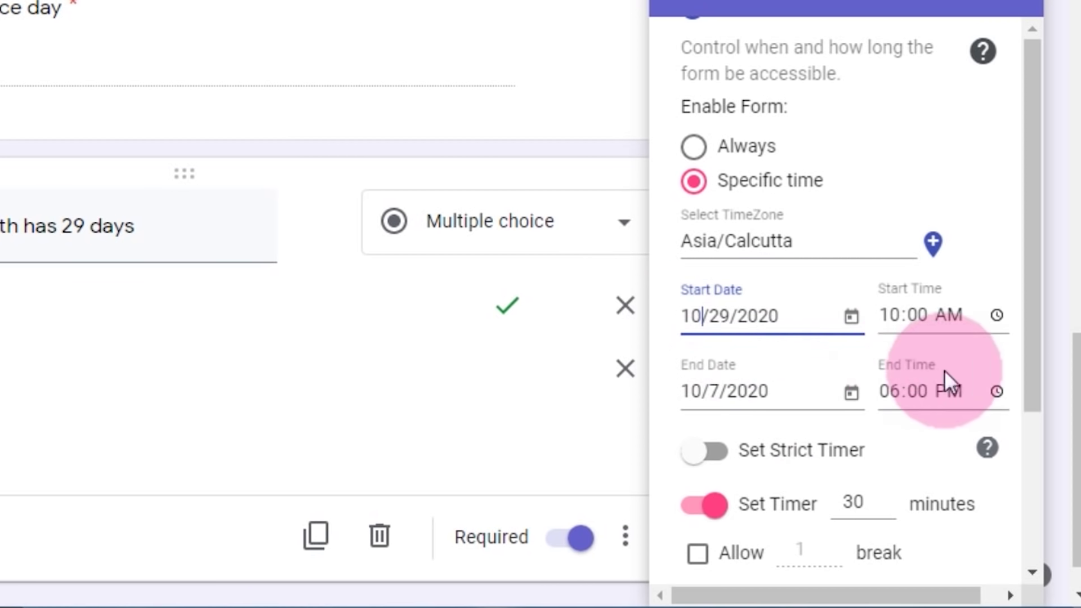
Restore the form's start date to 9/22/2020
click(698, 315)
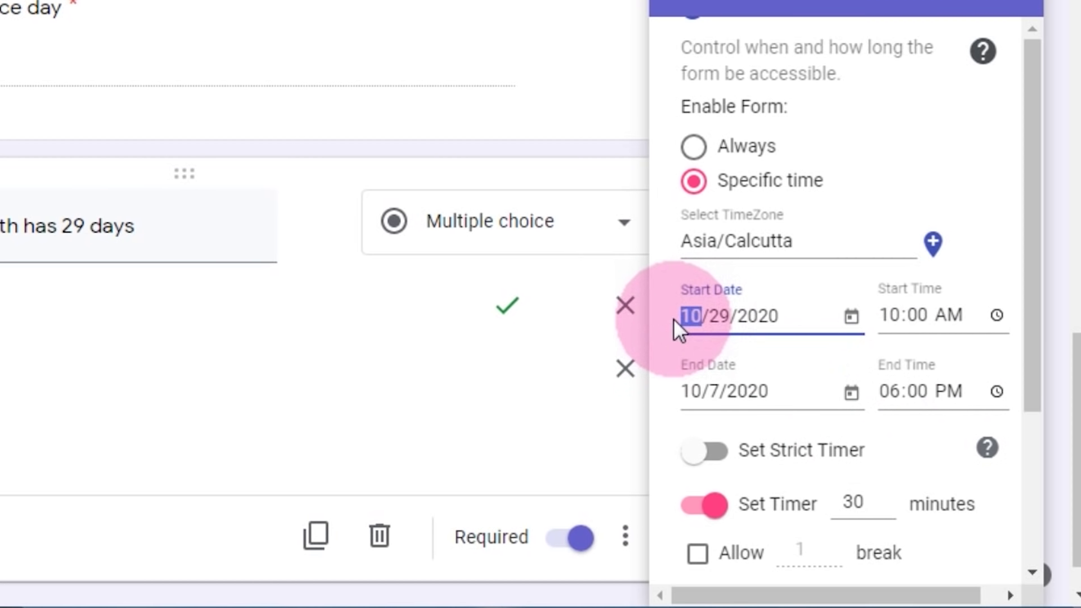
text(9)
click(710, 308)
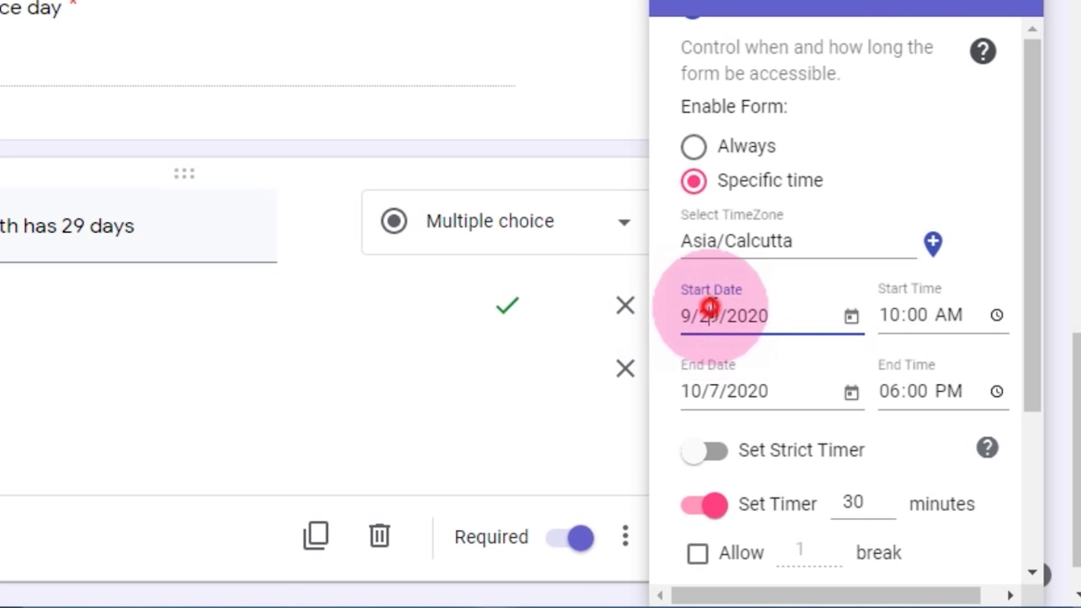
key(Delete)
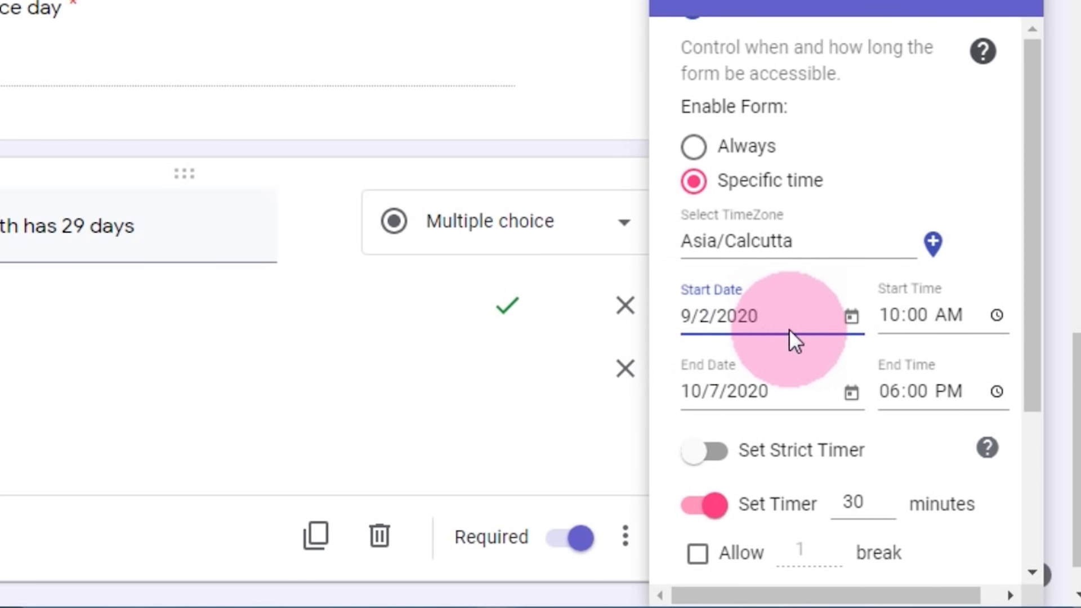
text(2)
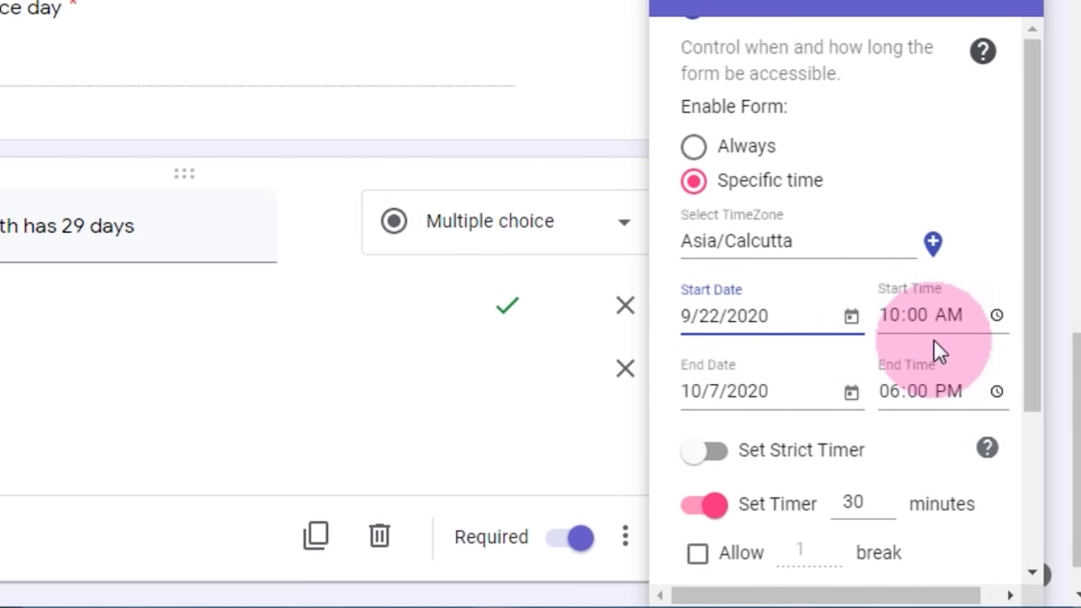
Set the form's start time to 05:55 PM
click(897, 321)
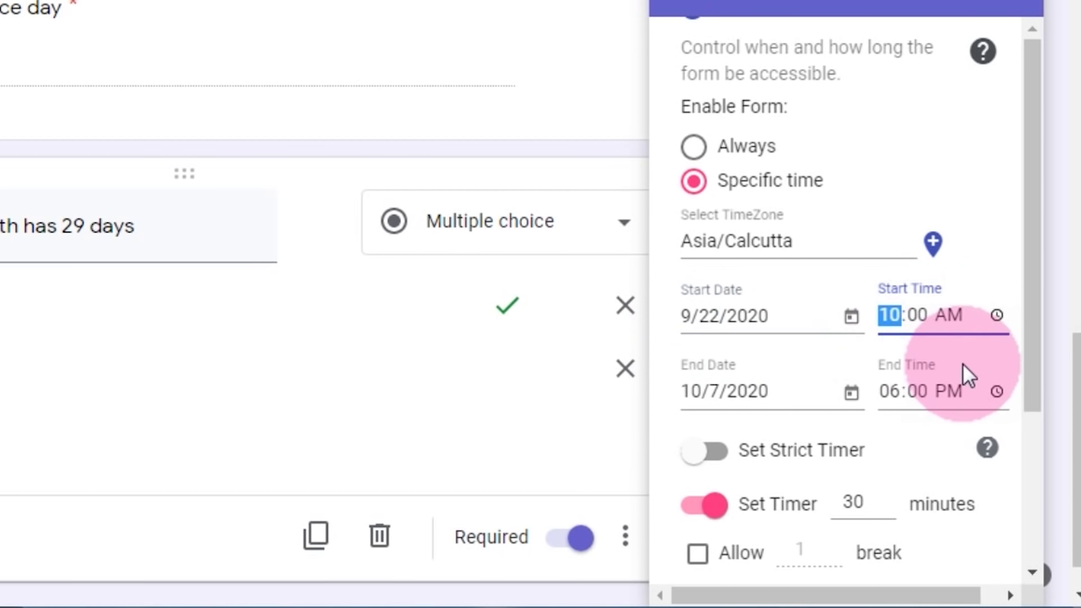
text(5)
text(55)
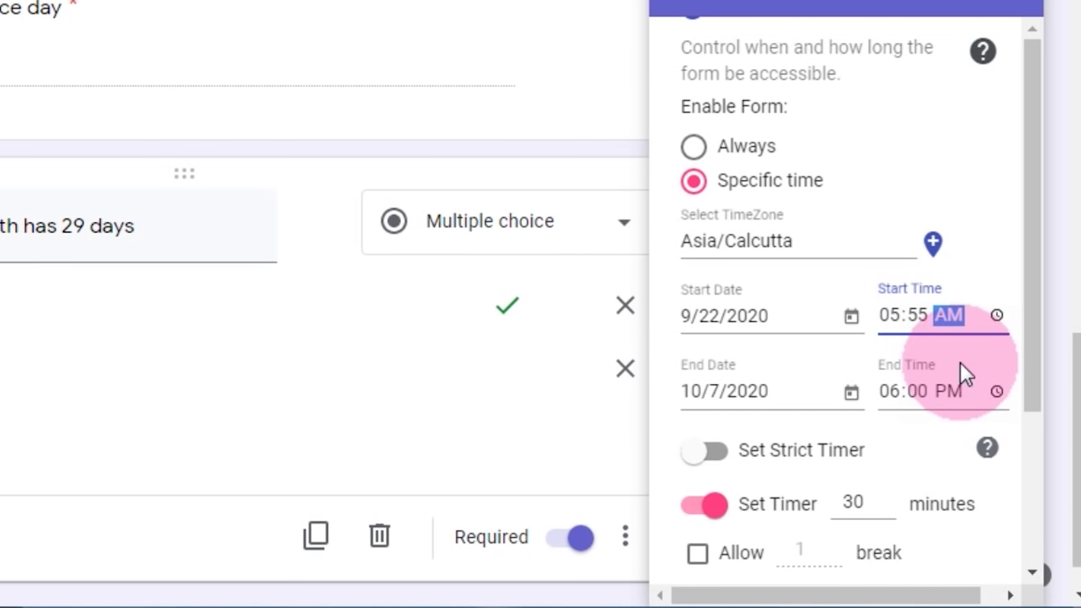
text(p)
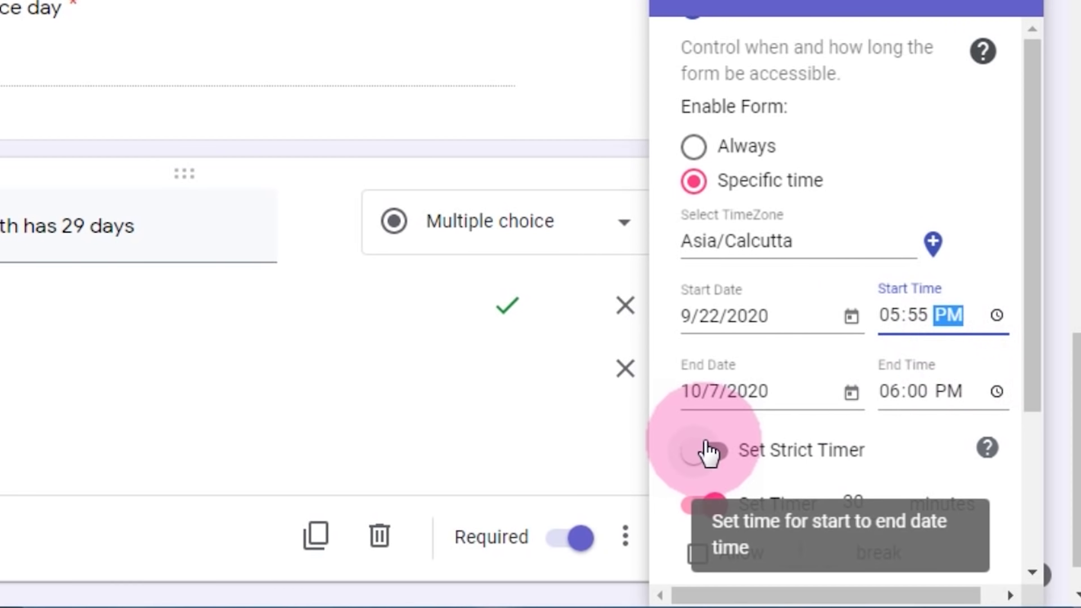
Set the form's end date to 9/22/2020 and its end time to 06:10 PM
click(707, 391)
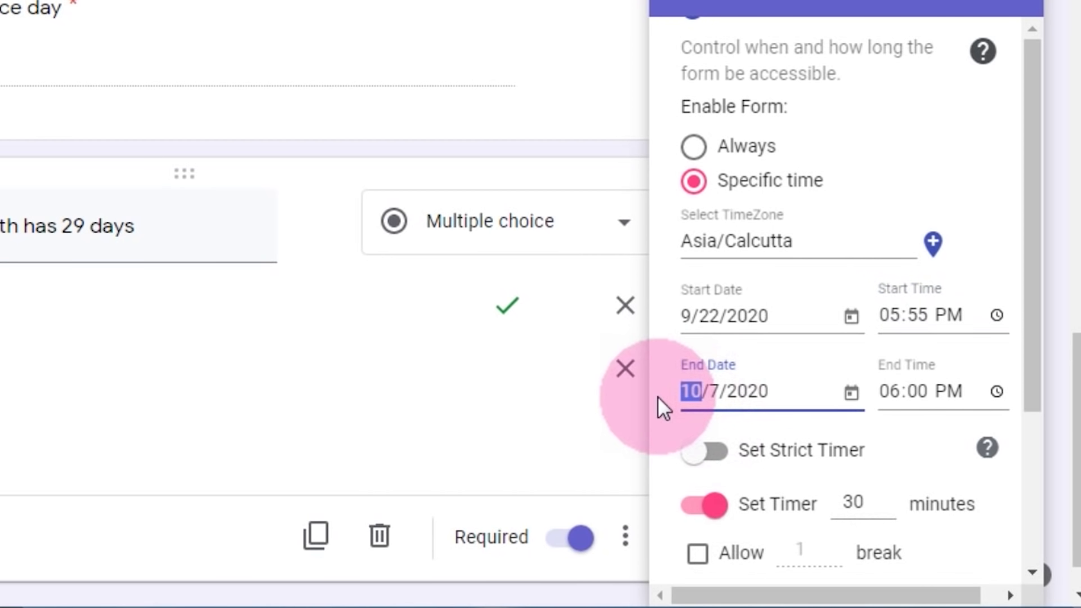
text(9/2)
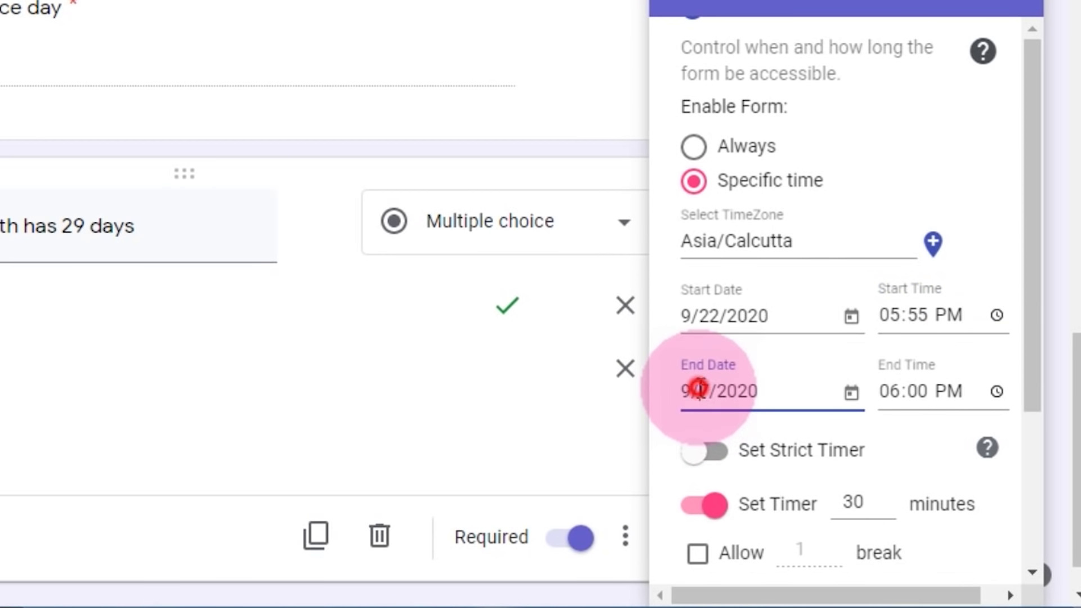
text(2)
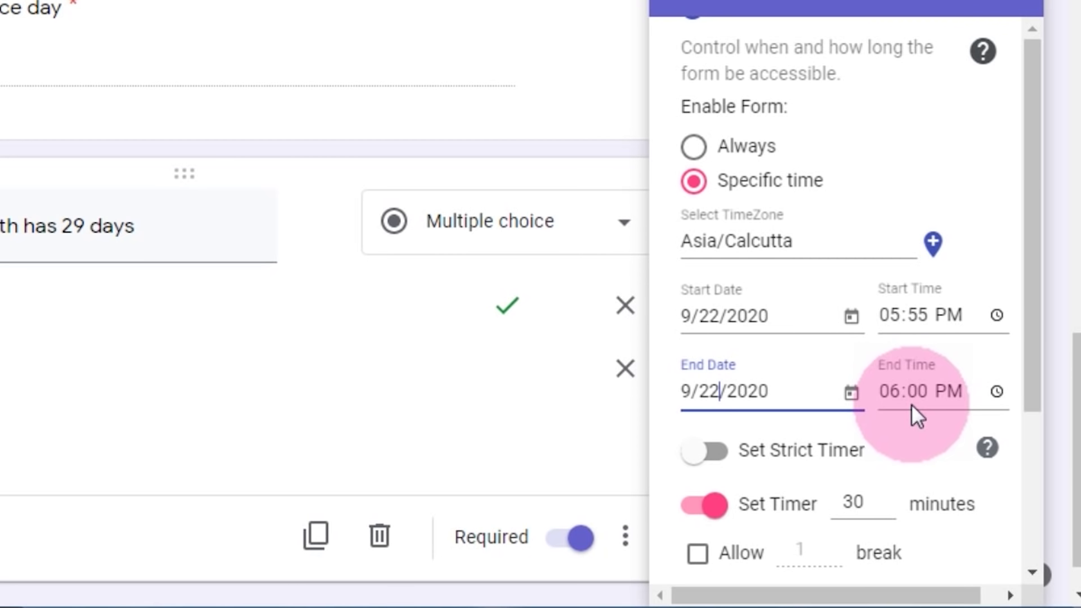
click(910, 386)
text(10)
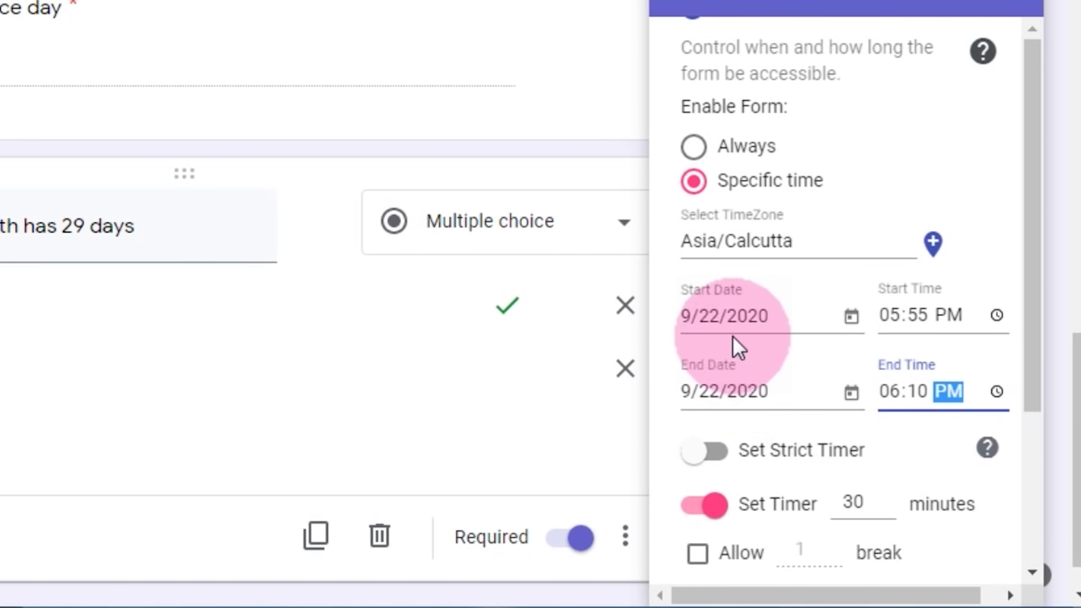
Turn on the strict timer for the period between the form's start and end times
mouse_move(958, 439)
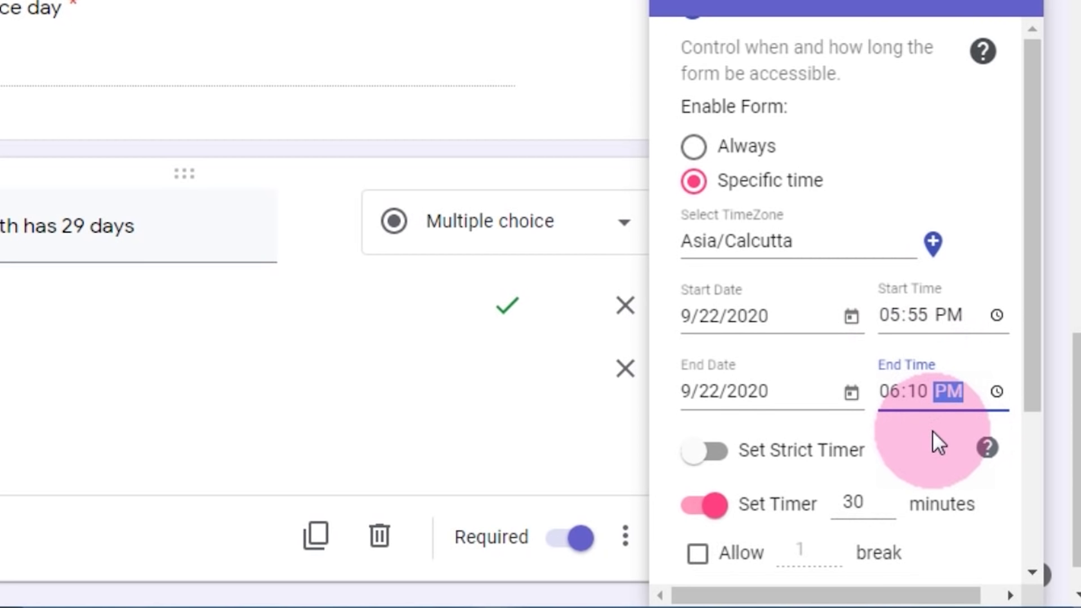
mouse_move(723, 472)
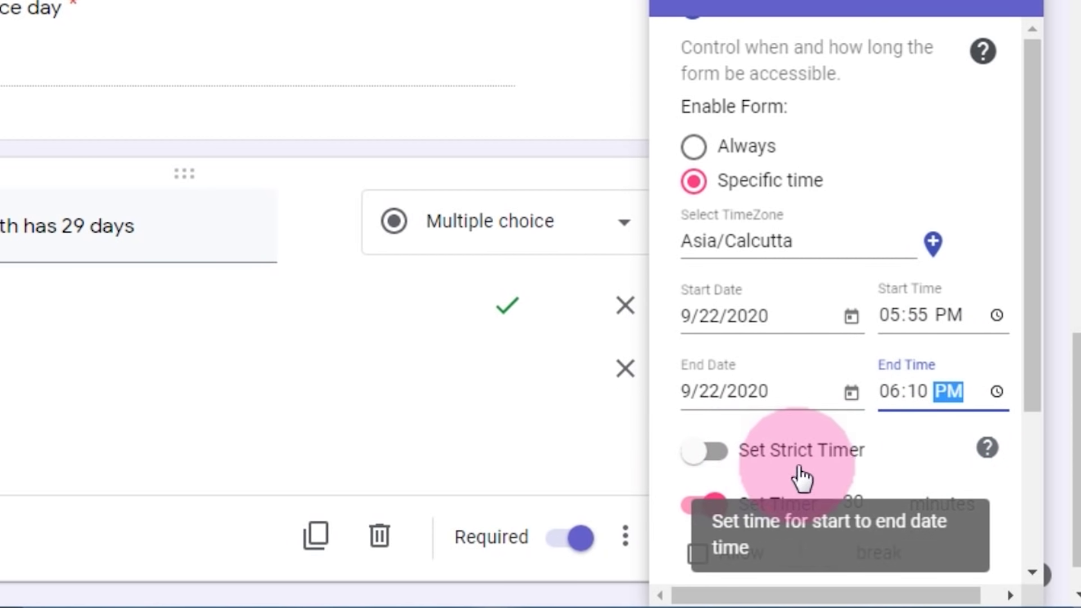
click(725, 462)
scroll(1044, 545, down, 1)
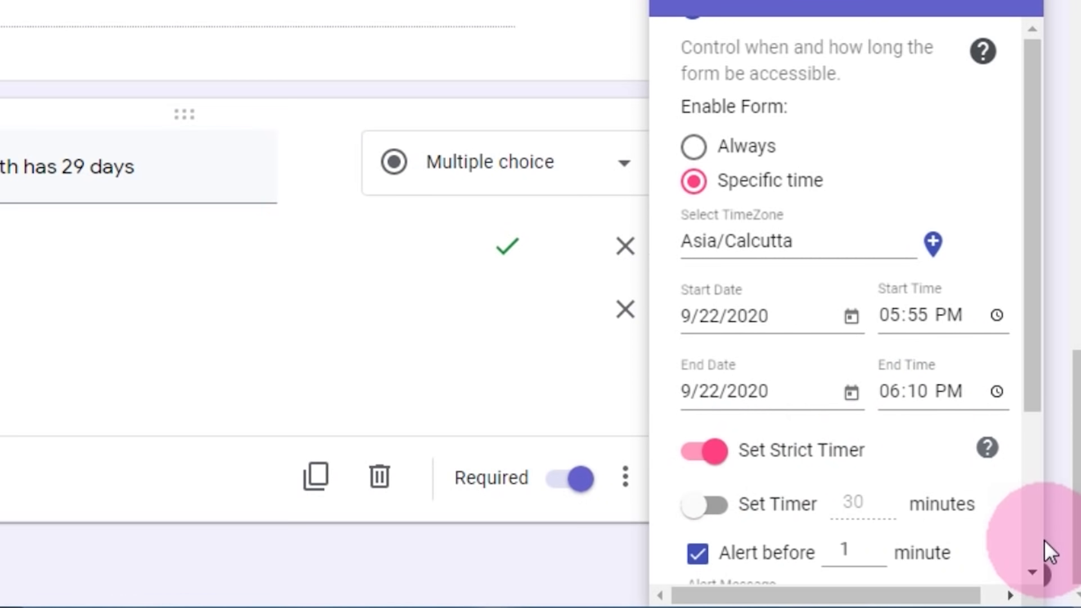
Publish the form through Form Presenter and copy its published link to the clipboard
mouse_move(748, 475)
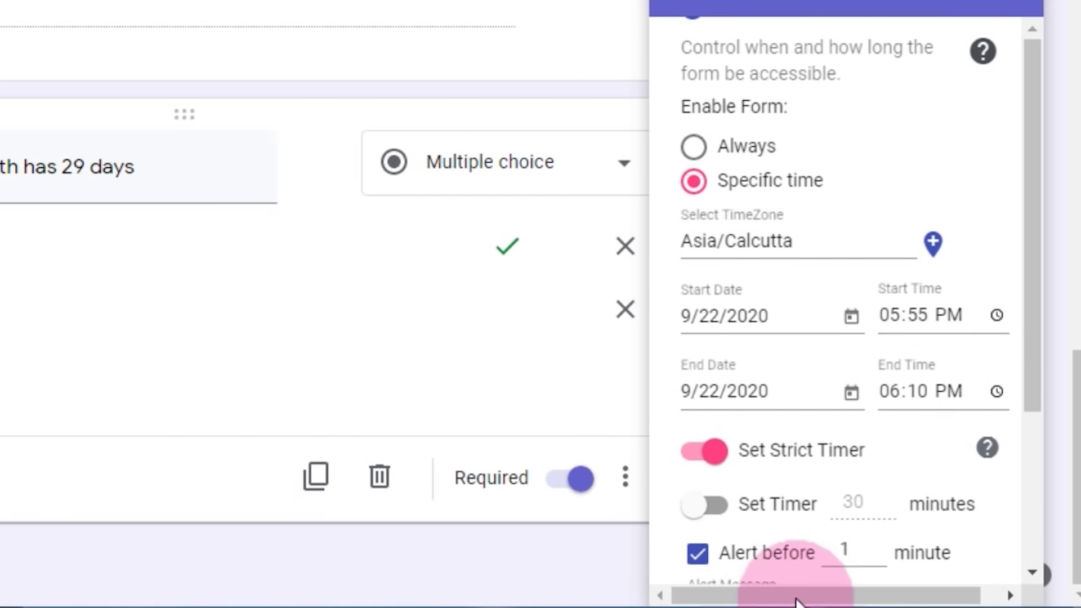
scroll(957, 377, down, 5)
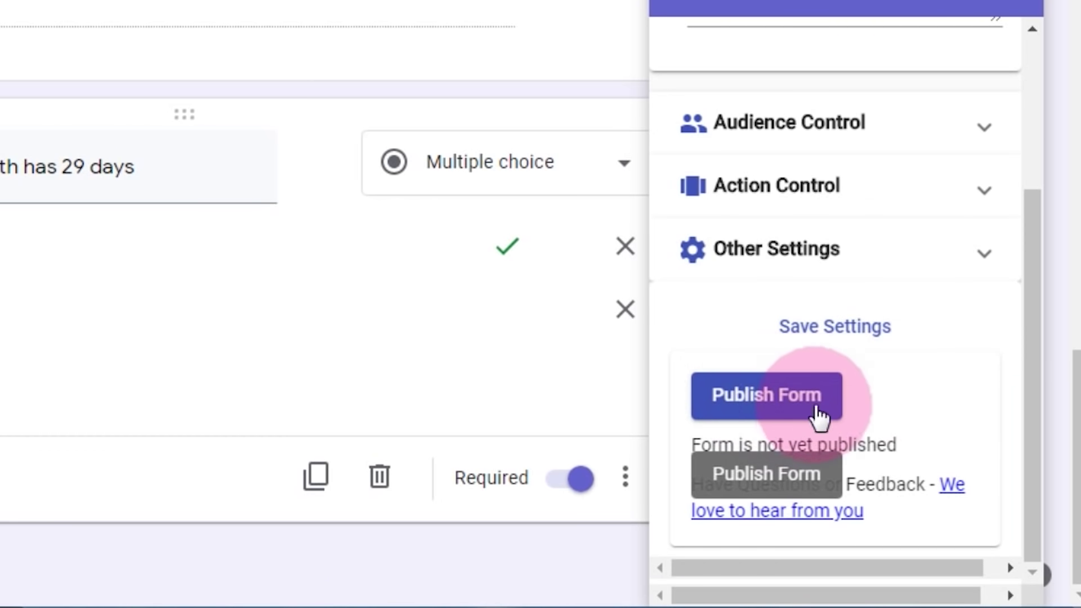
click(768, 414)
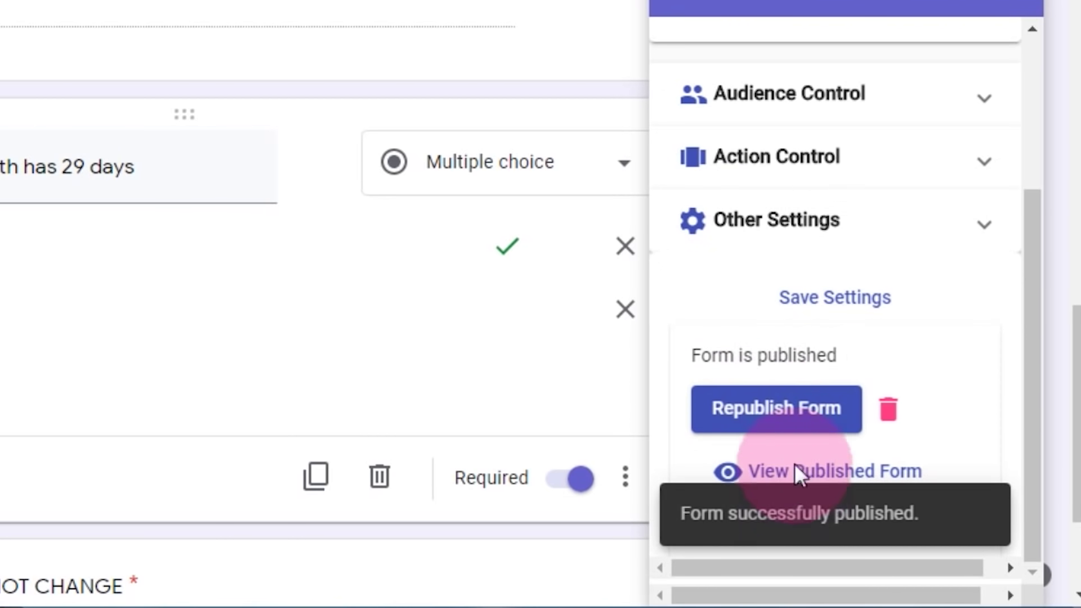
scroll(897, 356, down, 2)
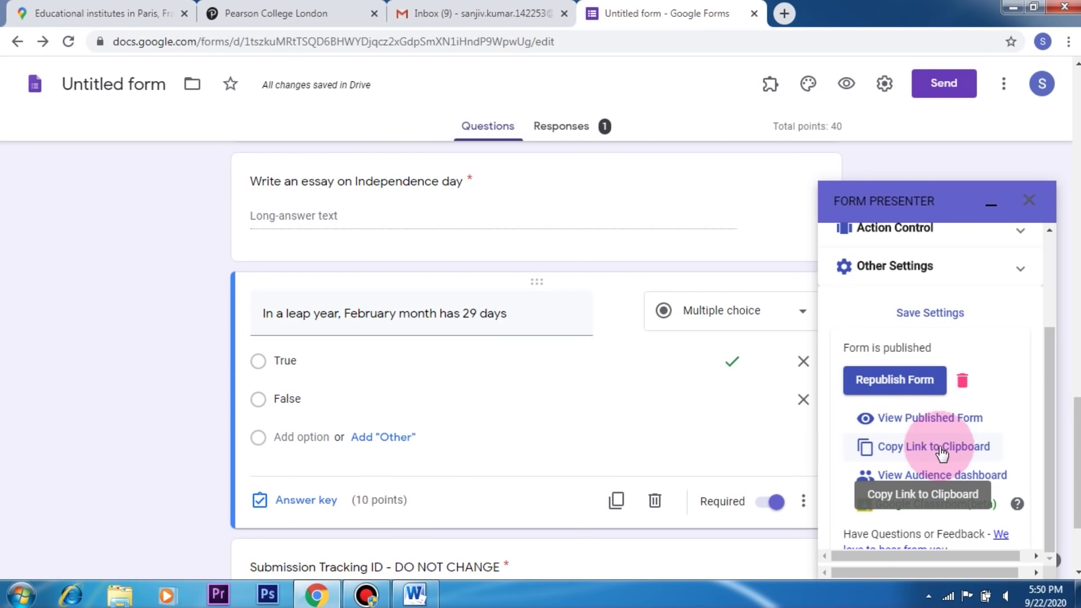
click(950, 461)
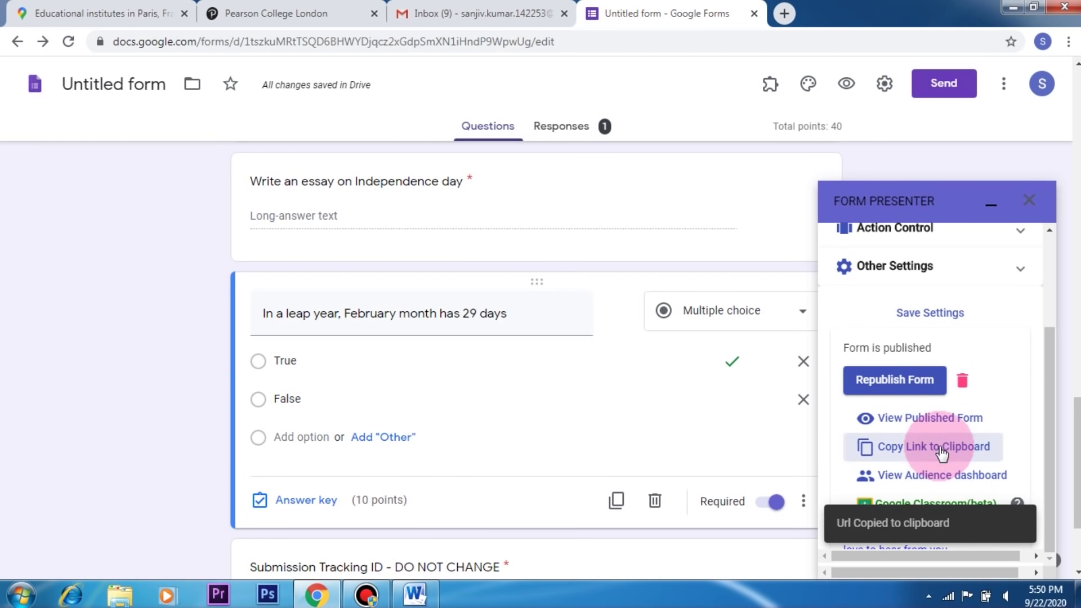
Open the copied published form link in a new browser tab
click(790, 15)
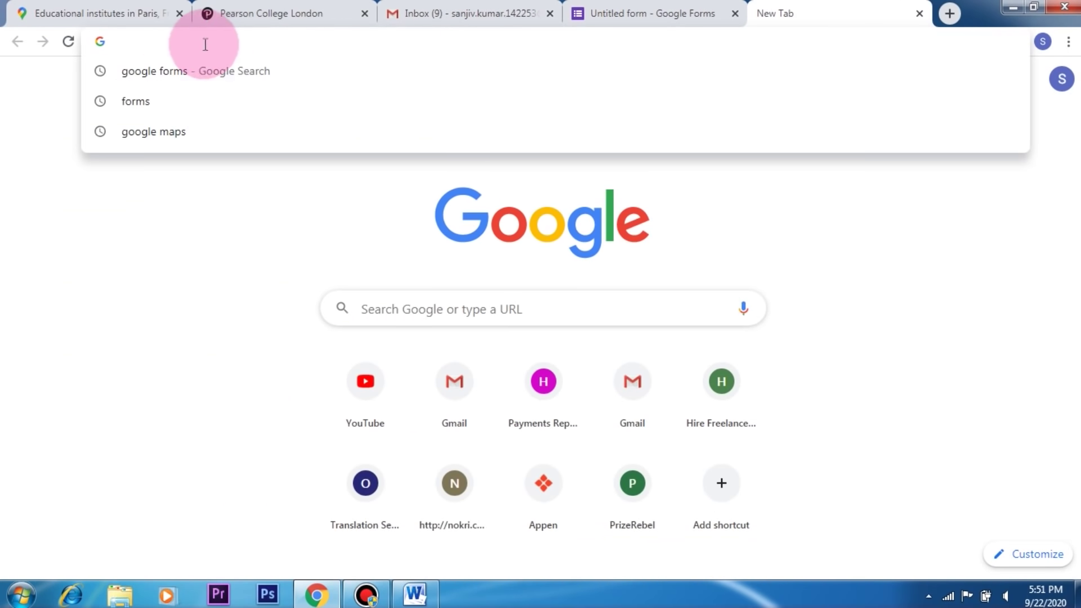
right_click(163, 41)
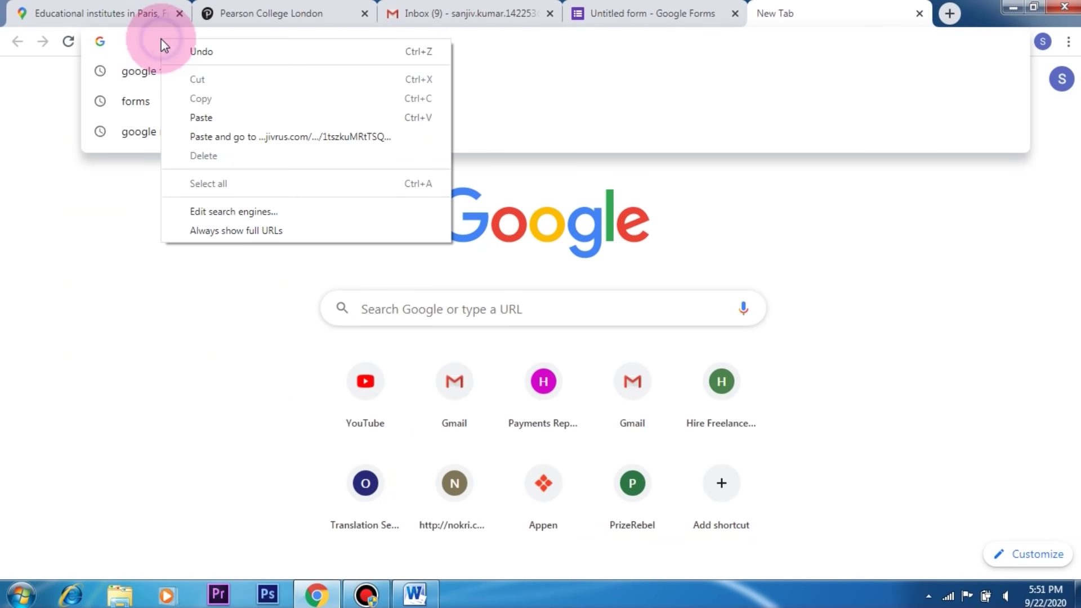
click(212, 119)
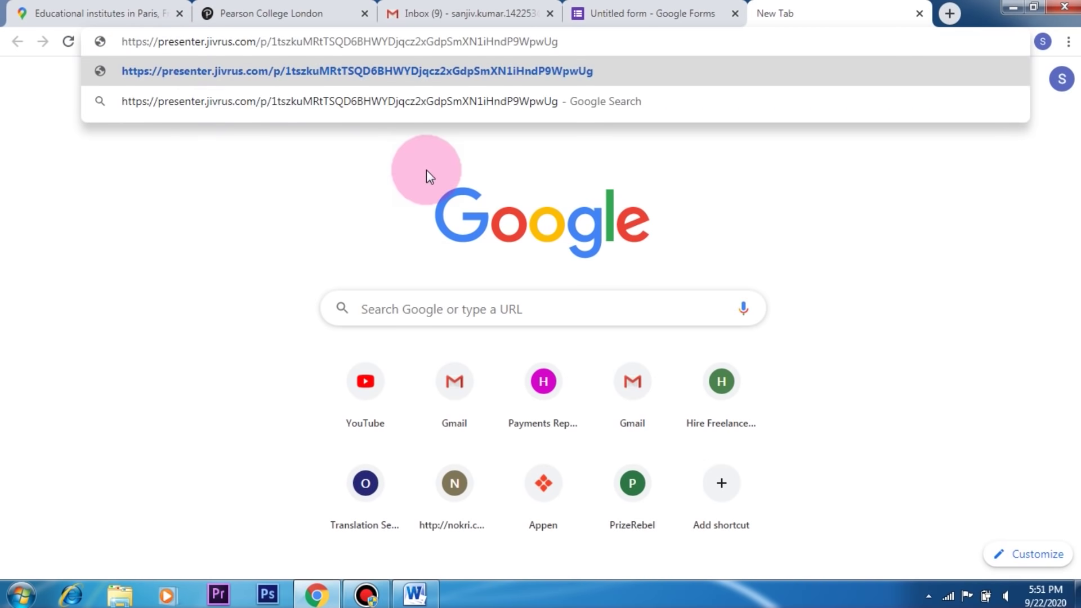
key(Return)
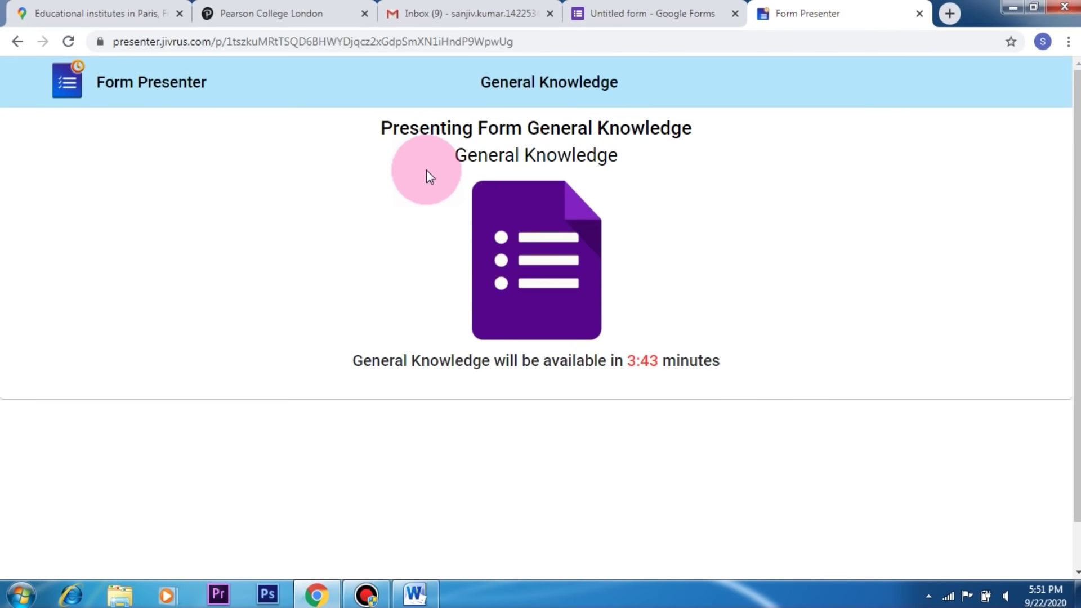
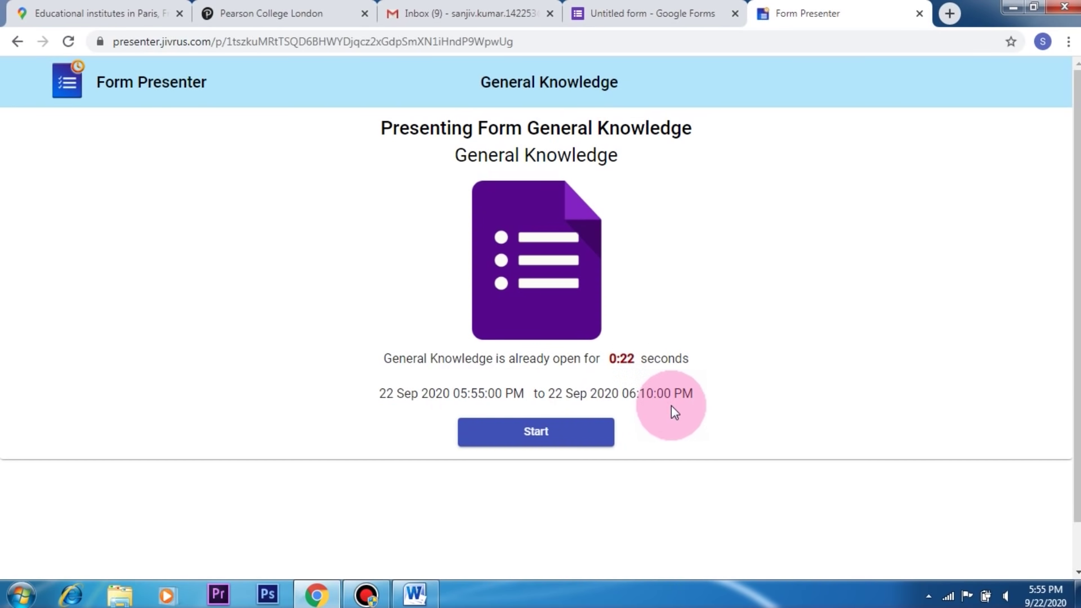
Start the timed General Knowledge form and look over its first page
click(549, 442)
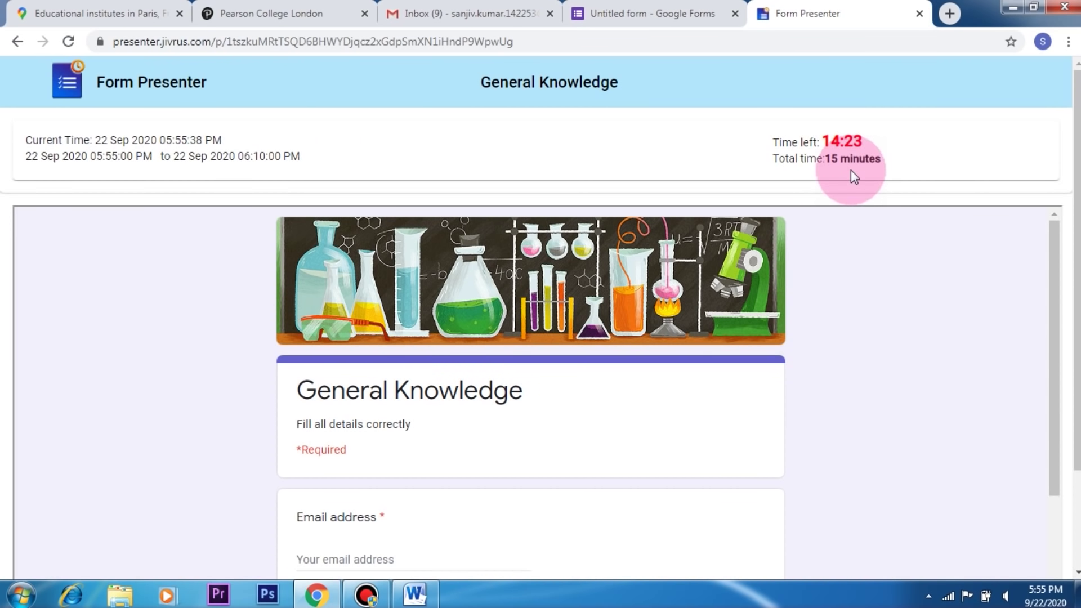
scroll(867, 379, down, 3)
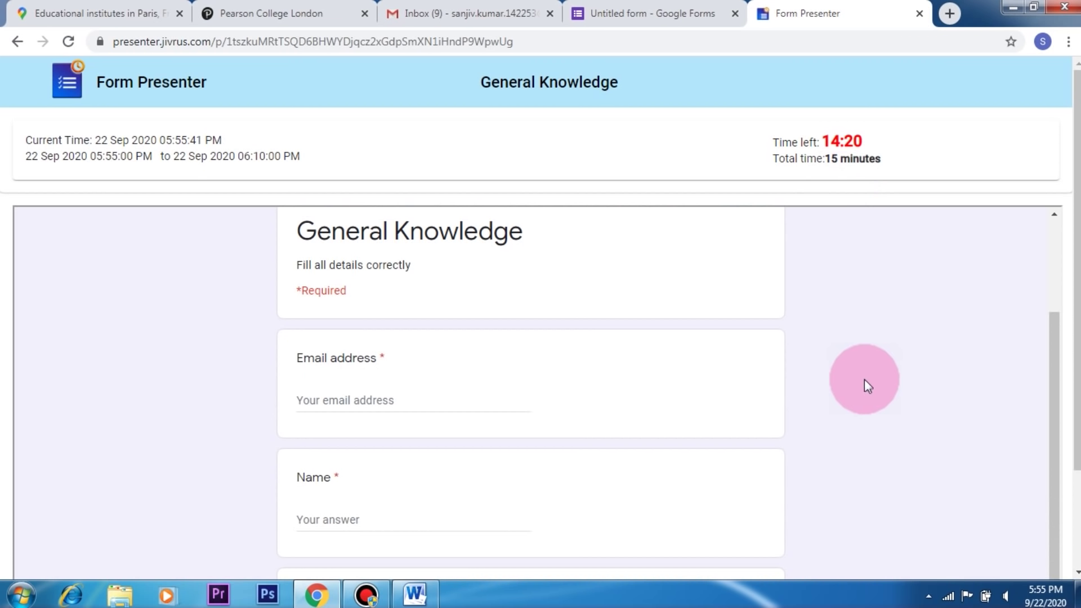
scroll(772, 370, up, 3)
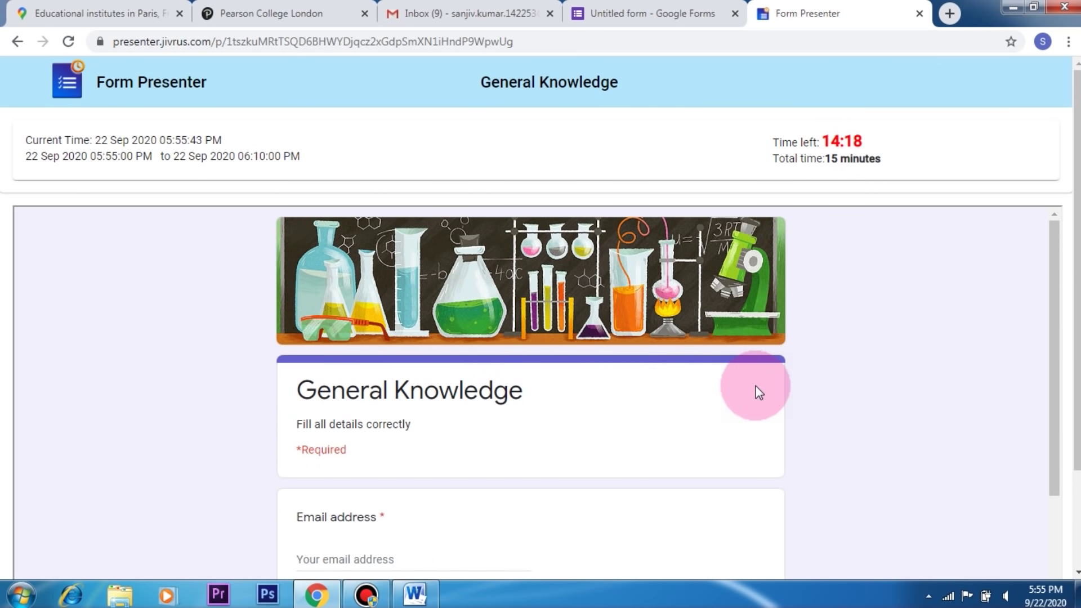
scroll(757, 392, down, 3)
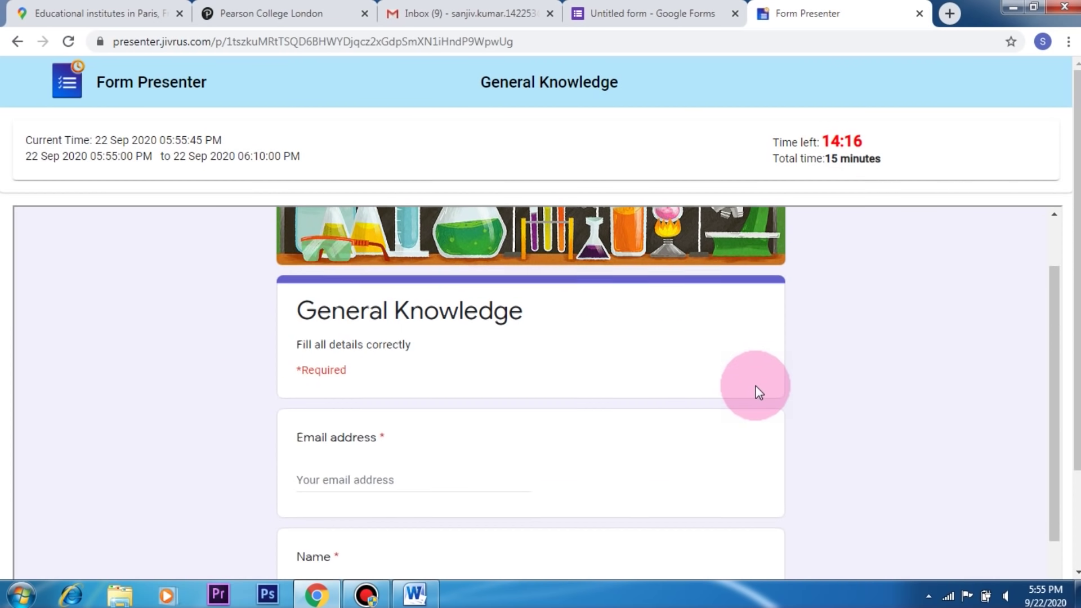
Fill in the respondent's email address, name and roll number, and continue to the question page
click(318, 401)
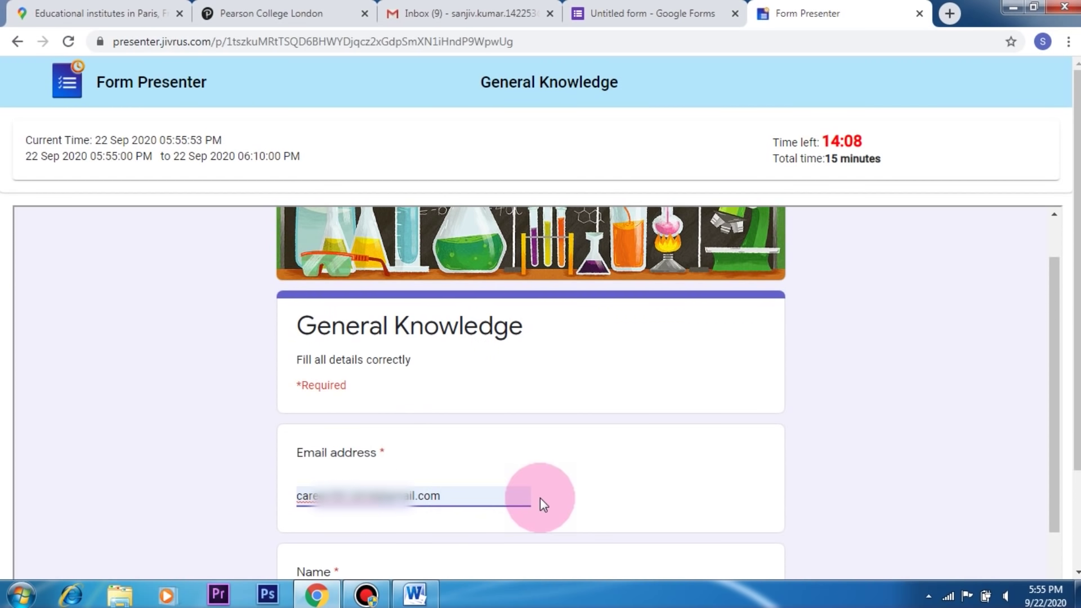
scroll(541, 501, down, 3)
scroll(531, 453, down, 2)
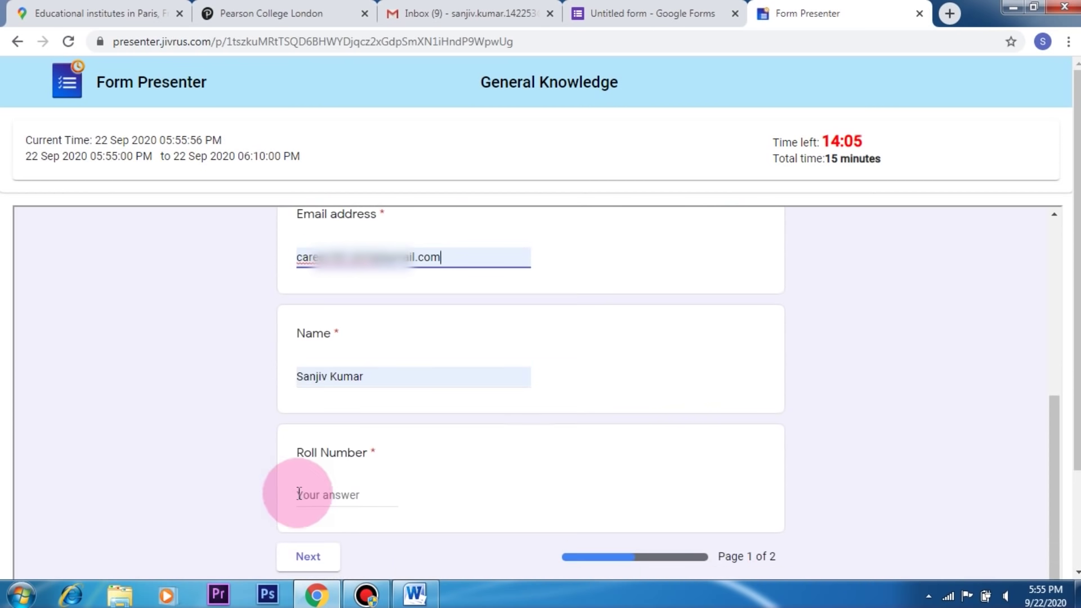
click(314, 505)
text(33)
scroll(333, 495, down, 2)
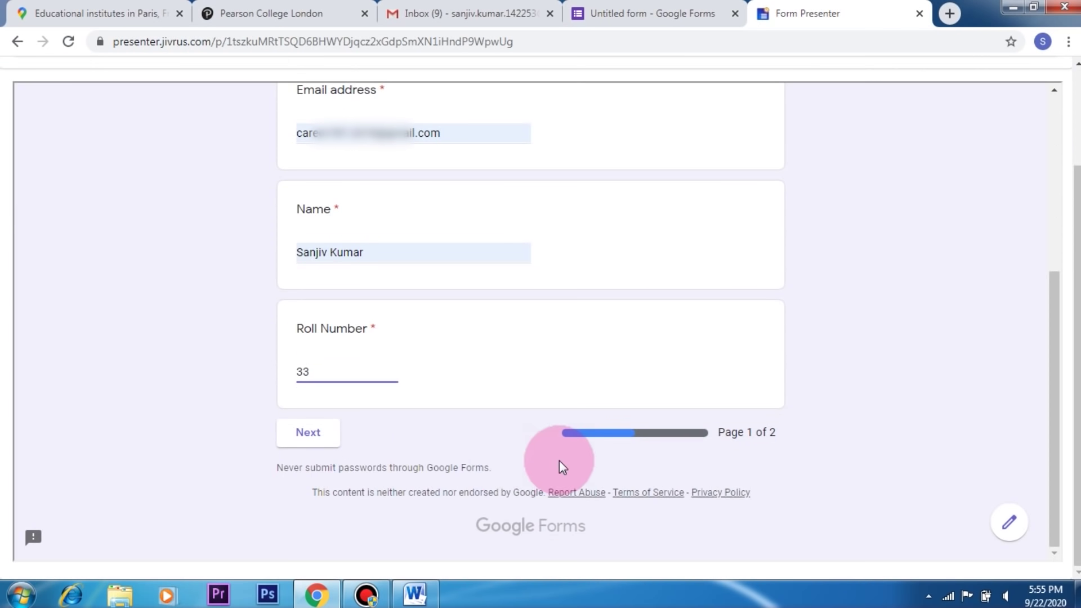
click(309, 435)
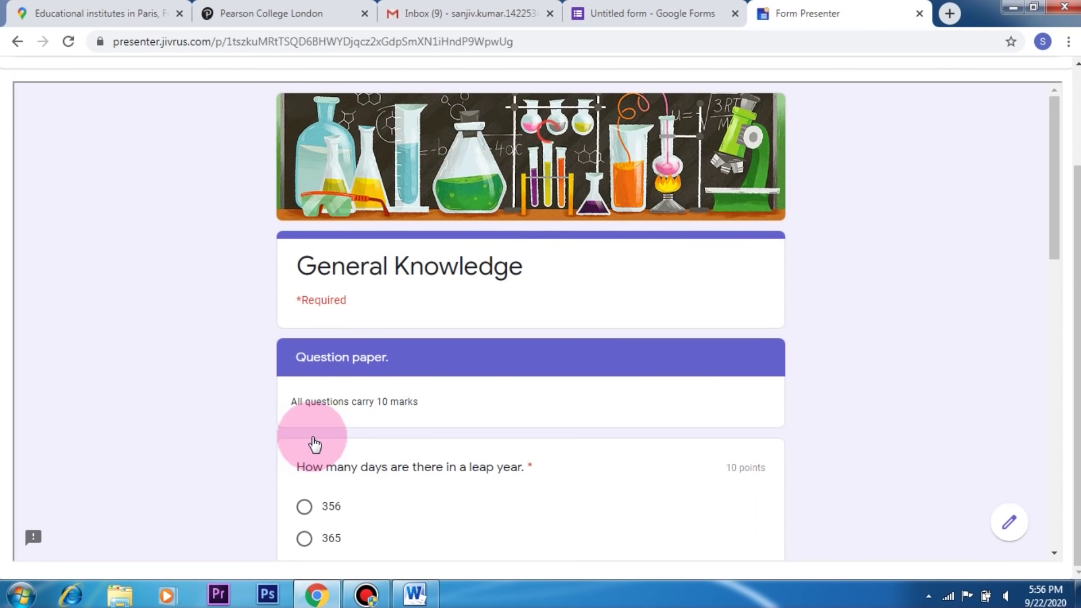
Answer the leap year days question with 366 and the first prime minister question with Jawahar Lal Nehru
scroll(541, 473, down, 2)
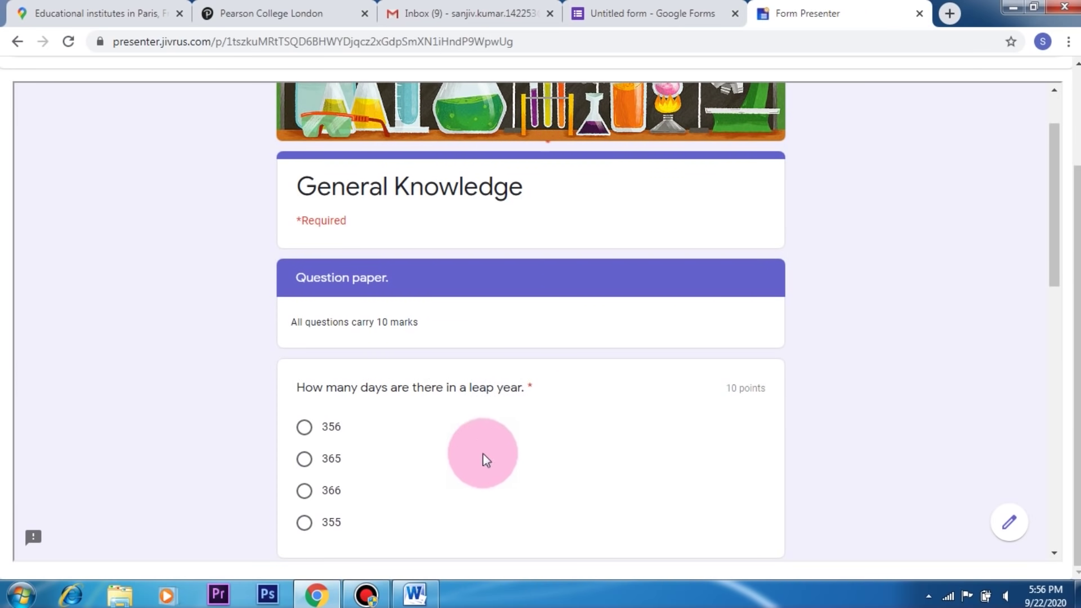
click(305, 494)
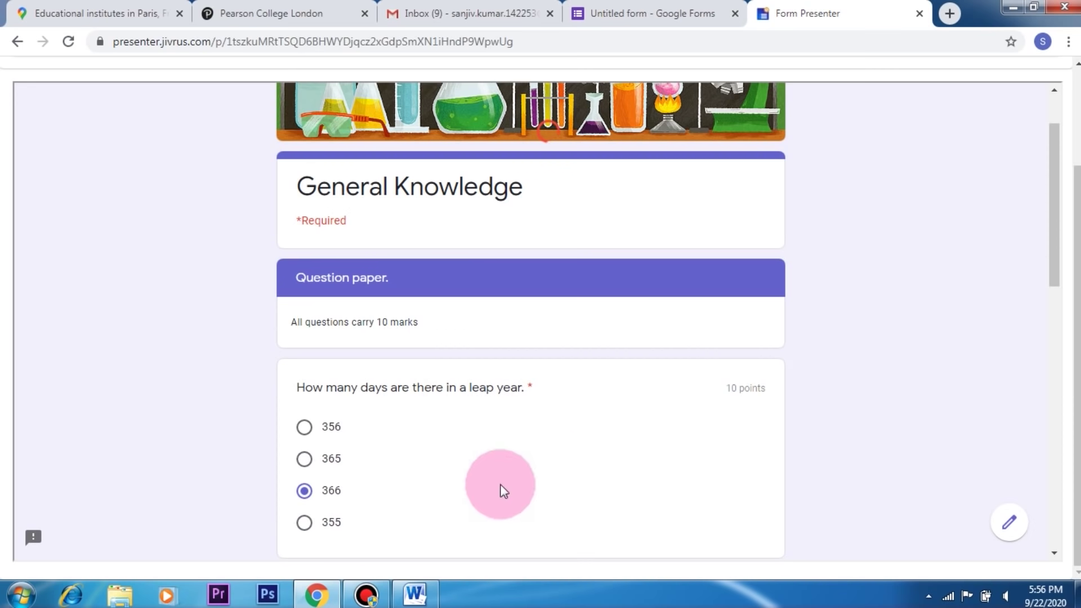
scroll(582, 473, down, 4)
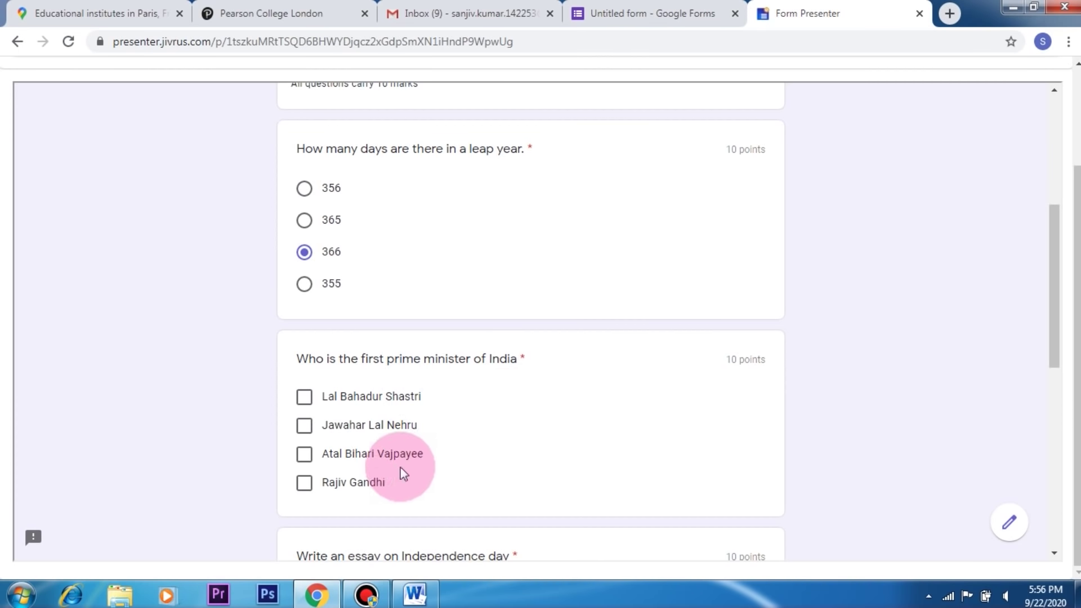
click(304, 426)
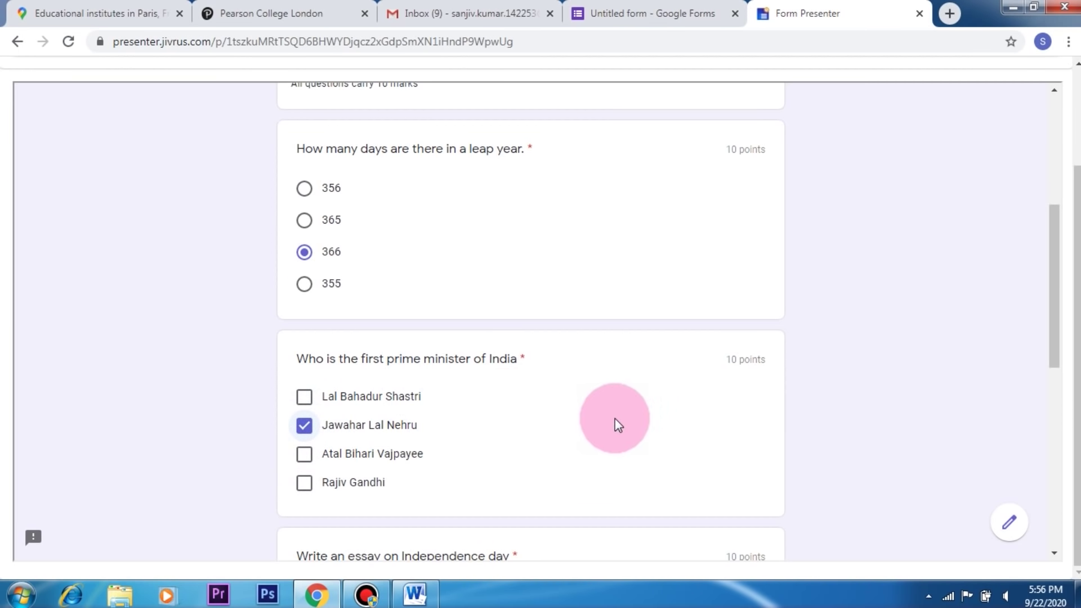
Answer the Independence day essay with "India is a vibrant democracy and our nation is progressing very fast."
scroll(613, 422, down, 3)
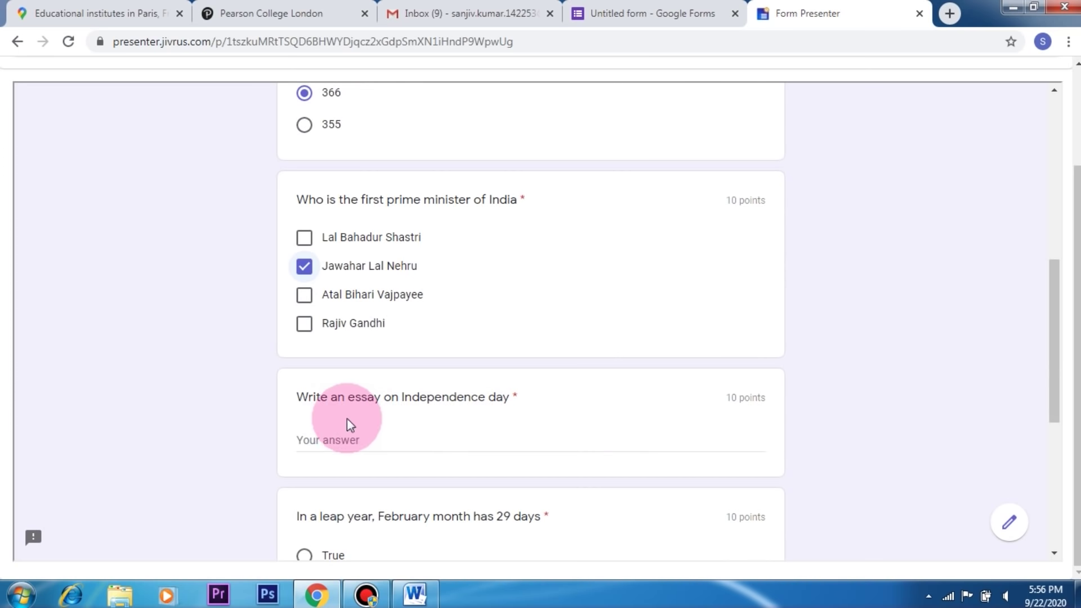
click(328, 439)
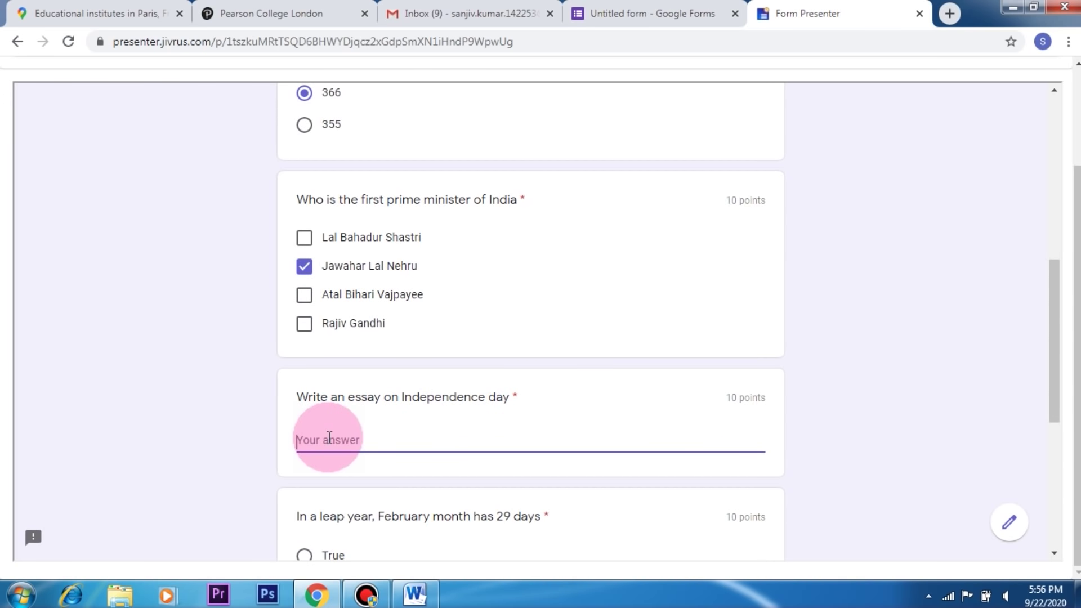
text(India is a vibrant democracy and our nation is progressing very fast, and we are alr)
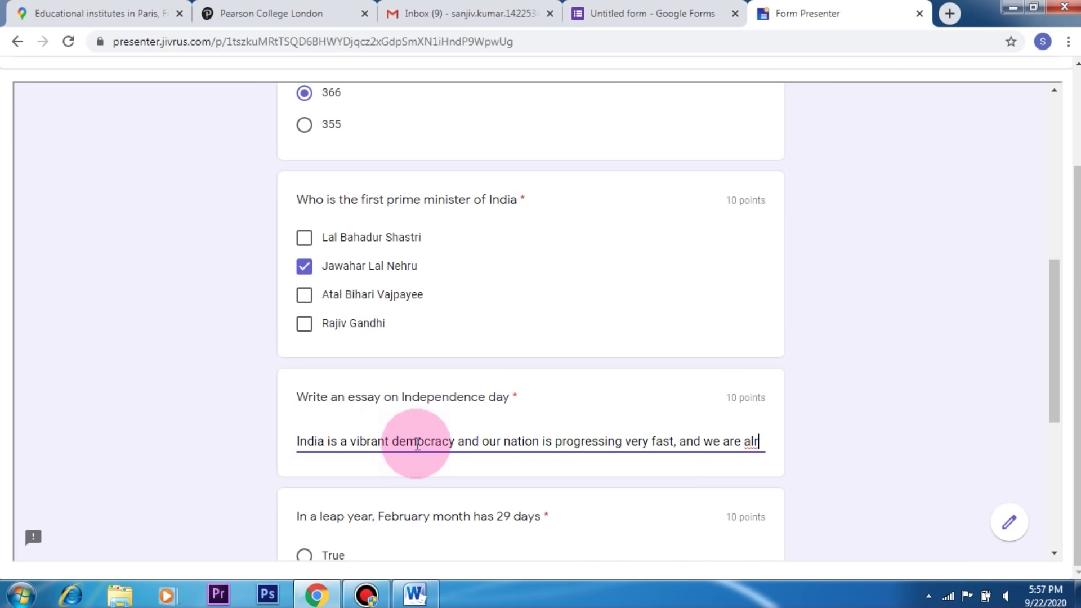
key(BackSpace)
key(BackSpace)
key(BackSpace)
key(BackSpace)
key(BackSpace)
key(BackSpace)
key(BackSpace)
key(BackSpace)
key(BackSpace)
key(BackSpace)
key(BackSpace)
key(BackSpace)
key(BackSpace)
key(BackSpace)
key(BackSpace)
key(BackSpace)
text(.)
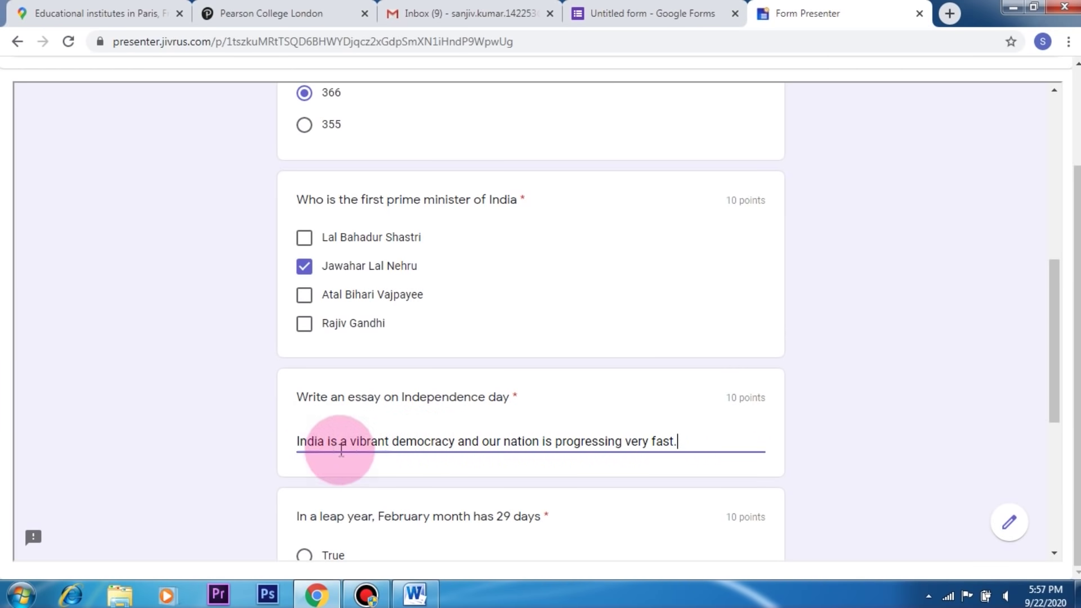
Answer False to the February question and extend the essay with "We are already a very technically advanced nation."
scroll(304, 456, down, 3)
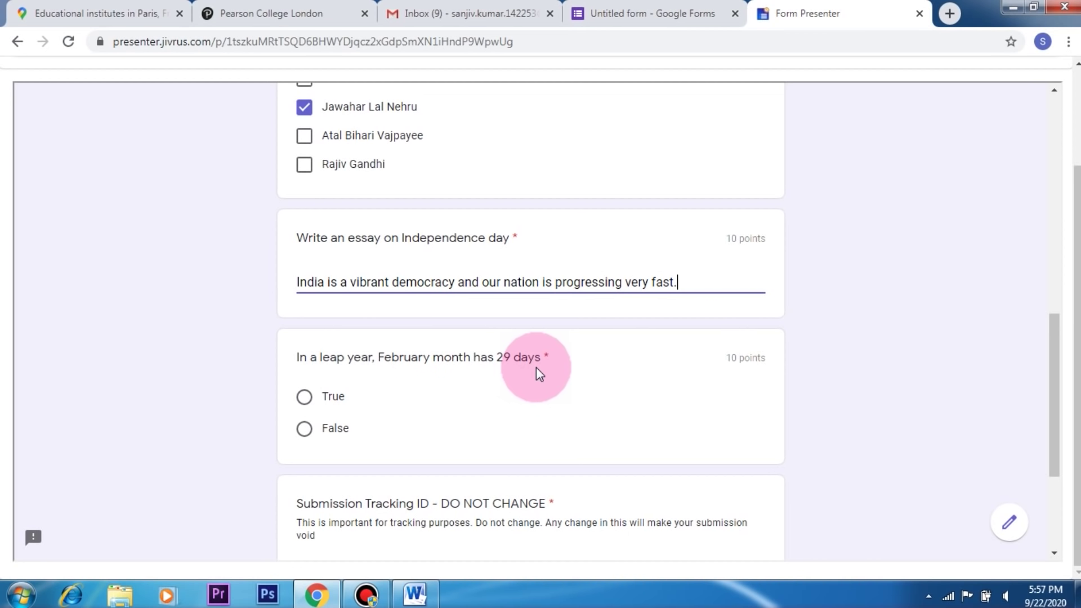
click(304, 429)
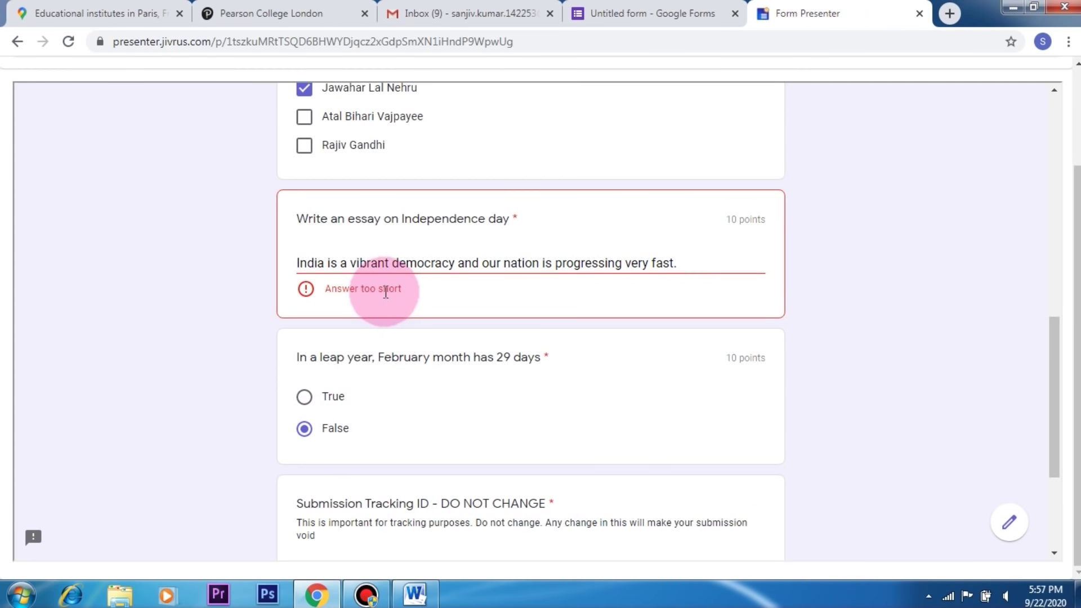
click(709, 261)
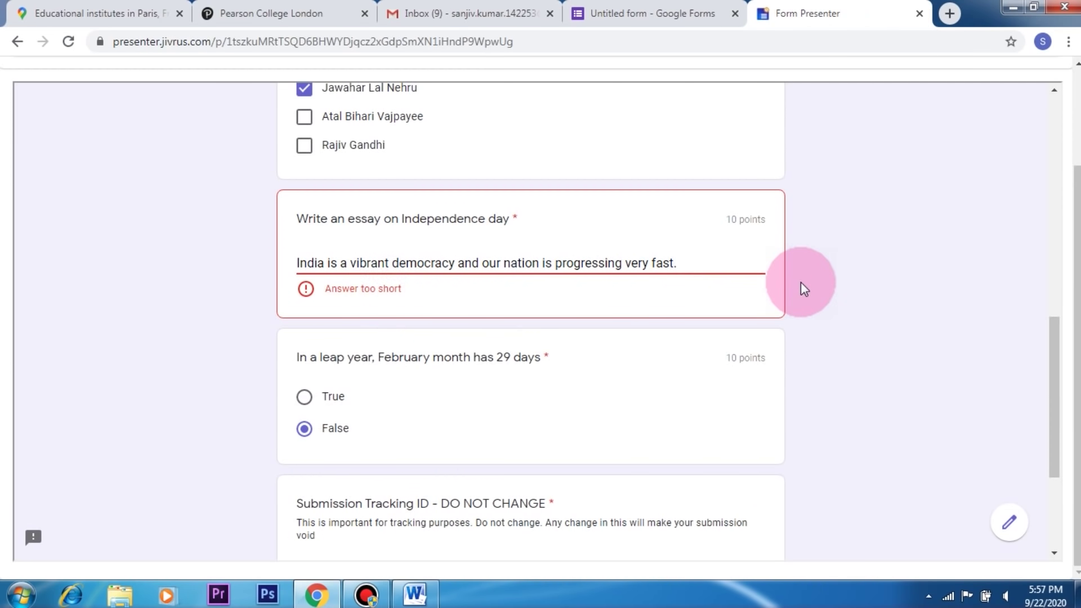
text(We are already a very technically advanced nation.)
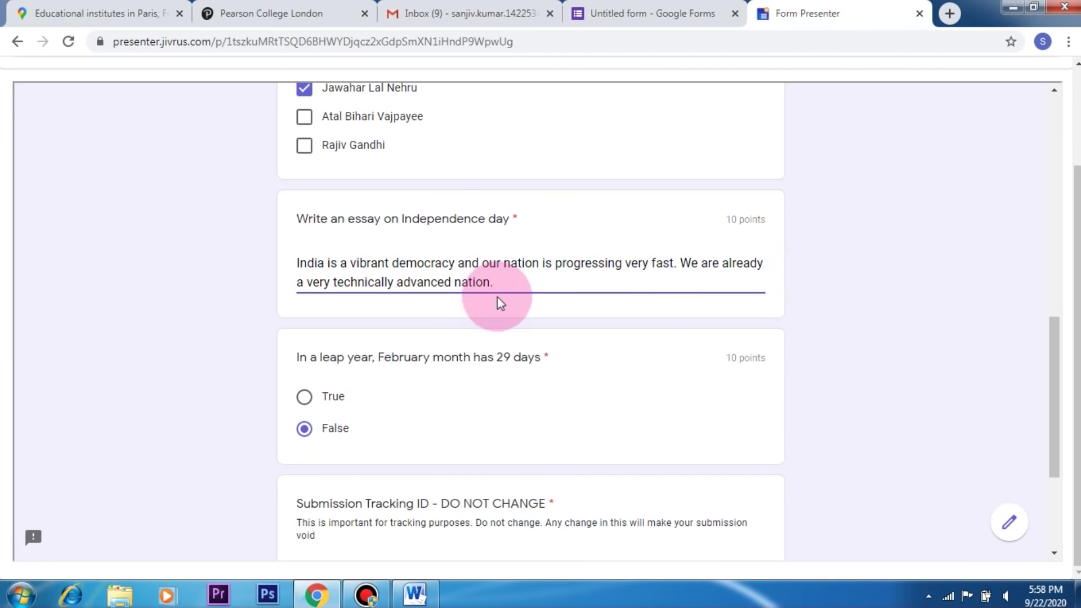
click(521, 289)
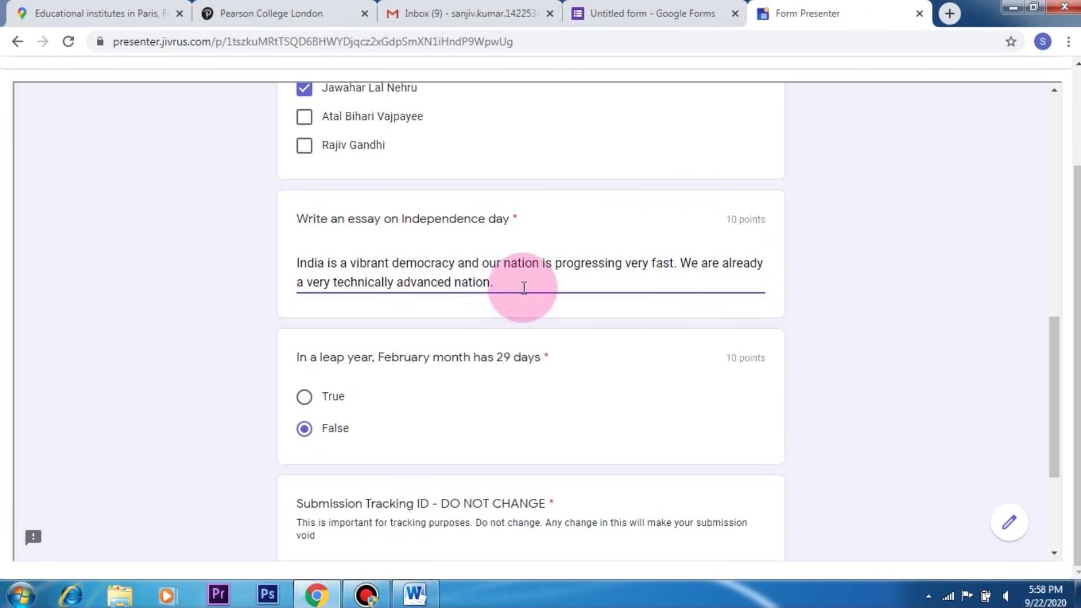
Submit the quiz response and return to the start of the form in the Google Forms editor
scroll(523, 288, down, 3)
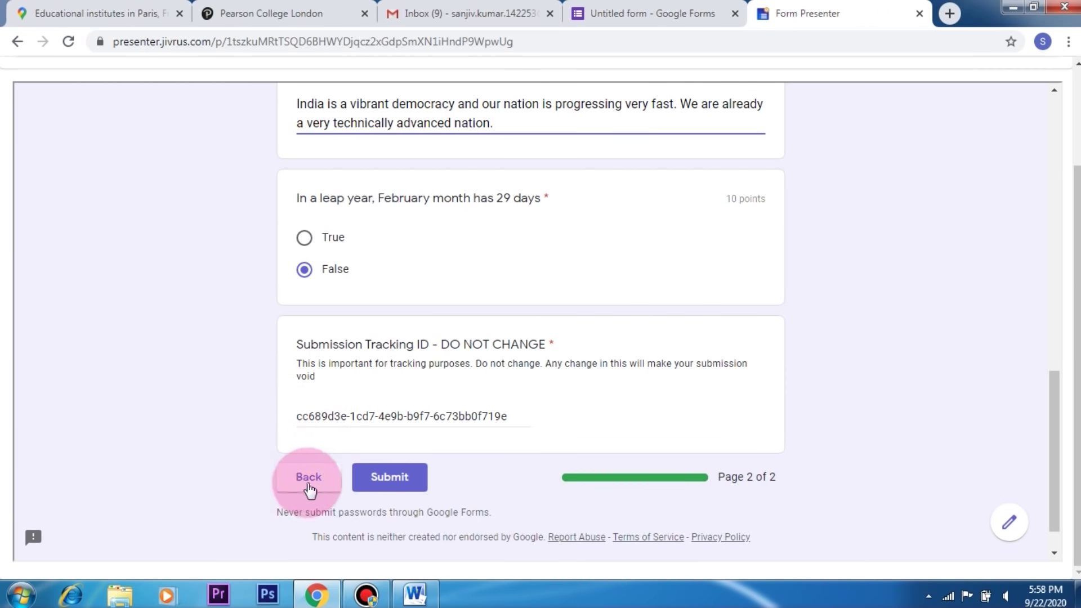
click(386, 484)
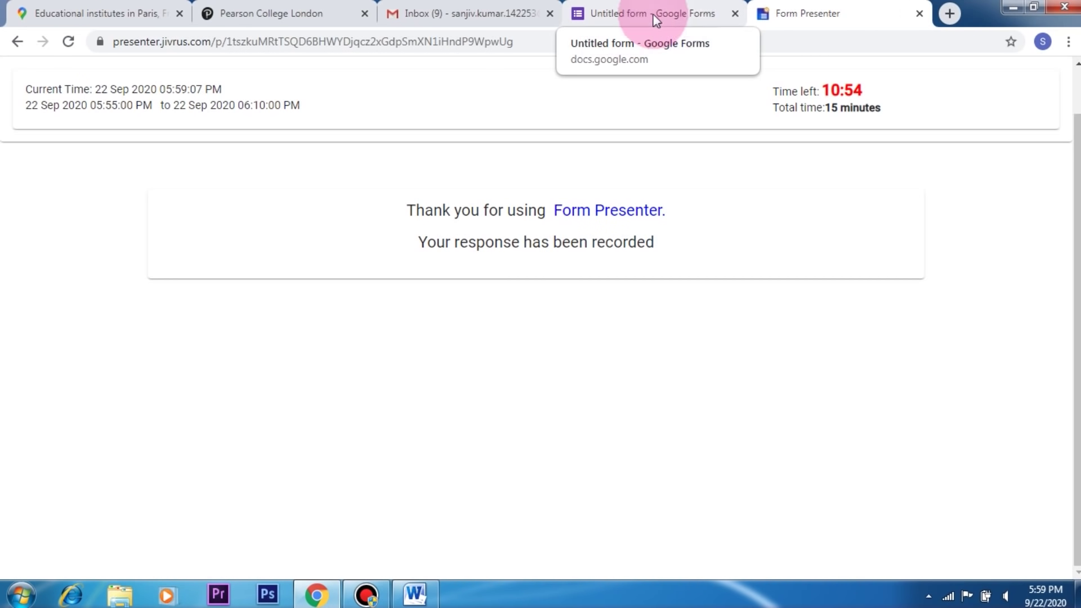
click(673, 17)
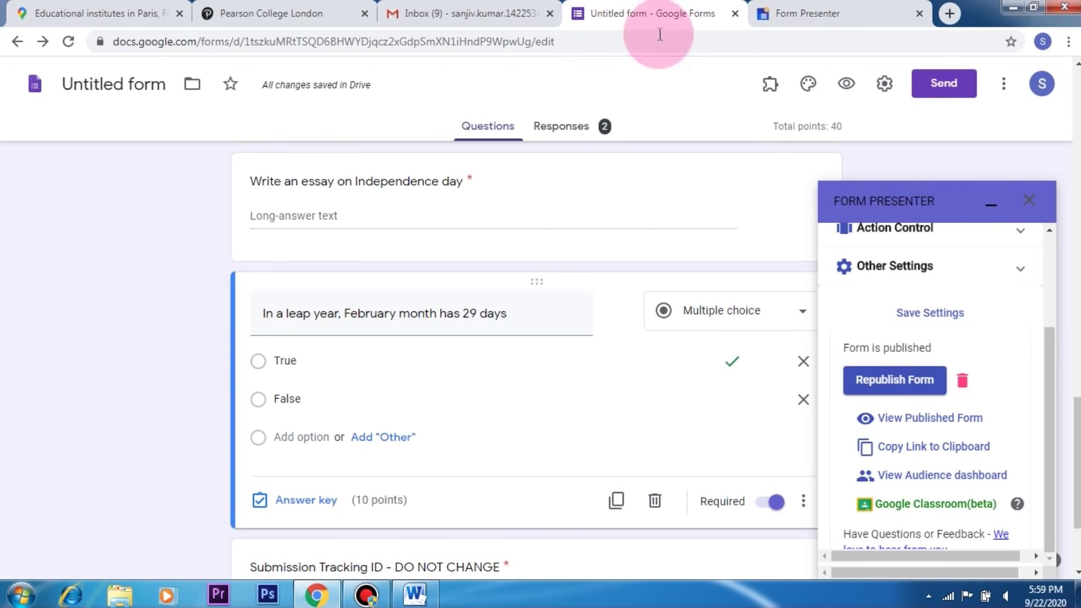
scroll(1072, 180, up, 10)
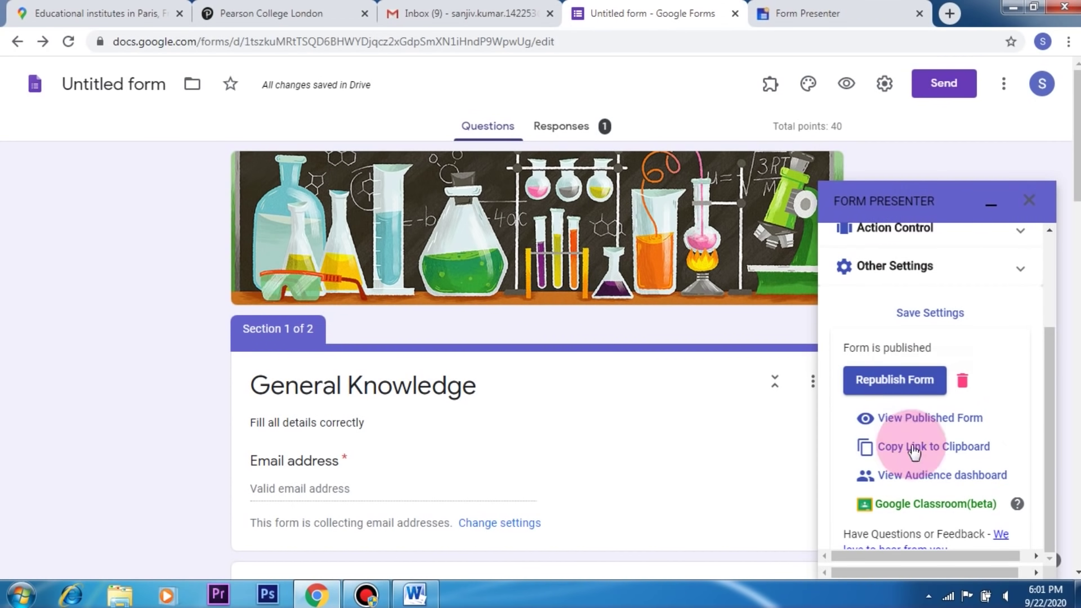
Minimise the Form Presenter panel and review the response summary's insights, frequently missed questions and scores
click(992, 212)
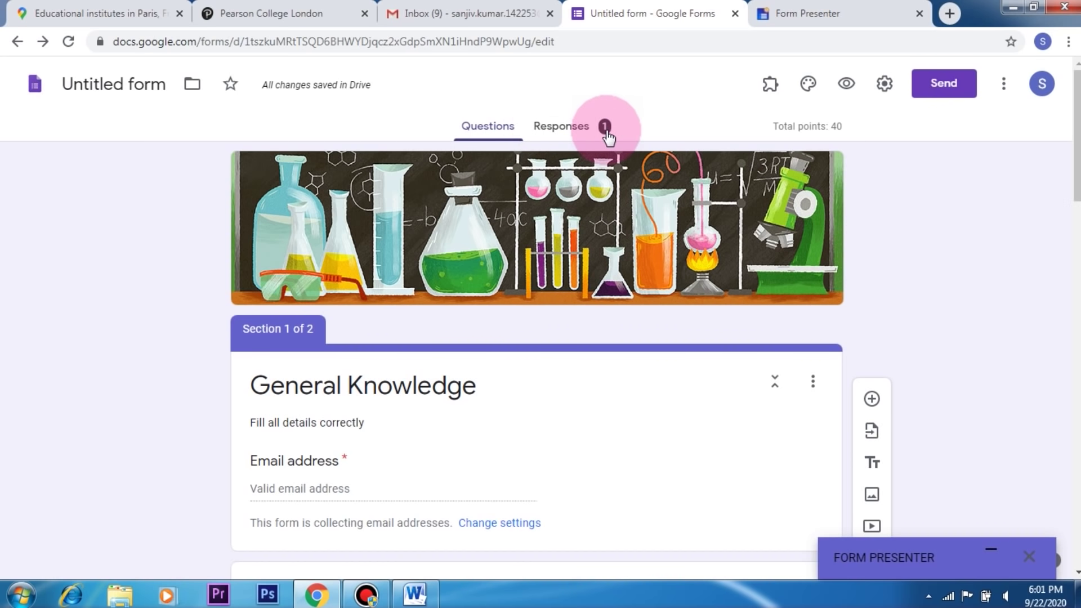
click(562, 128)
scroll(852, 333, down, 2)
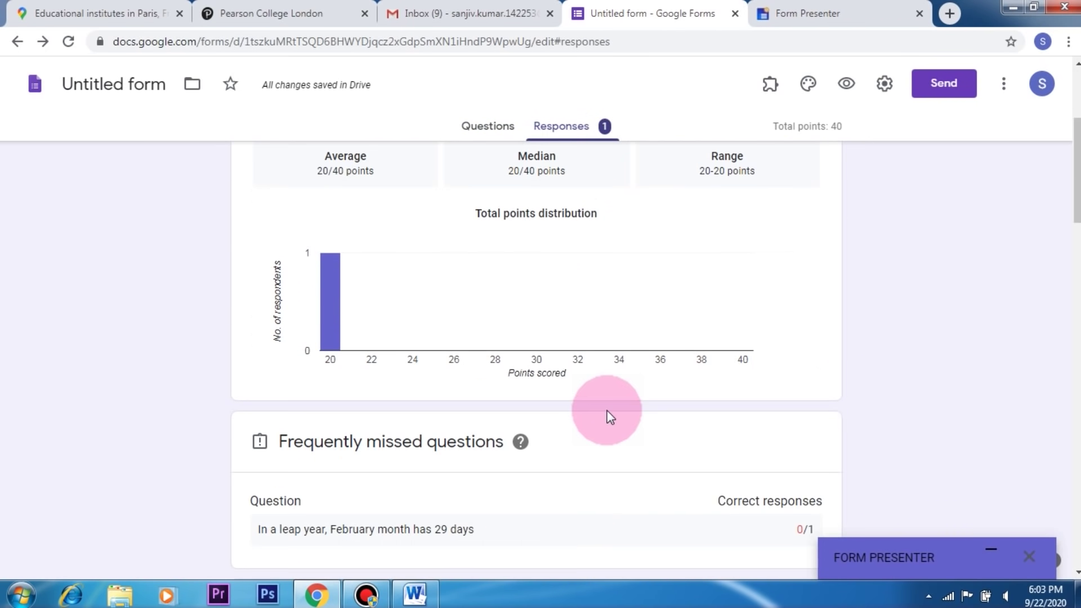
scroll(611, 416, down, 4)
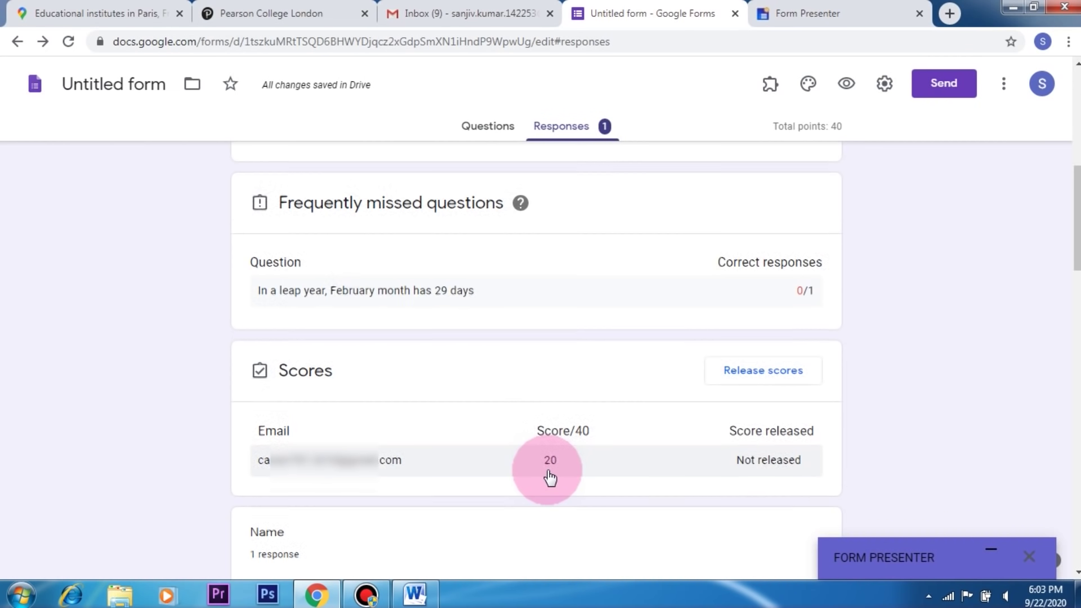
scroll(550, 476, up, 8)
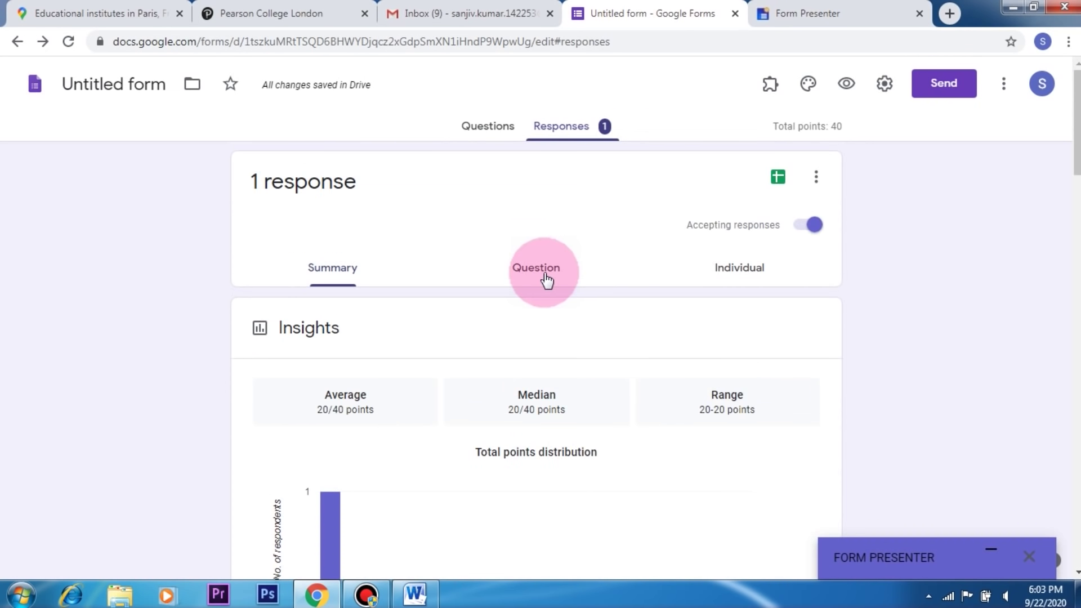
View the responses question by question and try marking the leap year days answer incorrect, discarding the pending edit
click(547, 277)
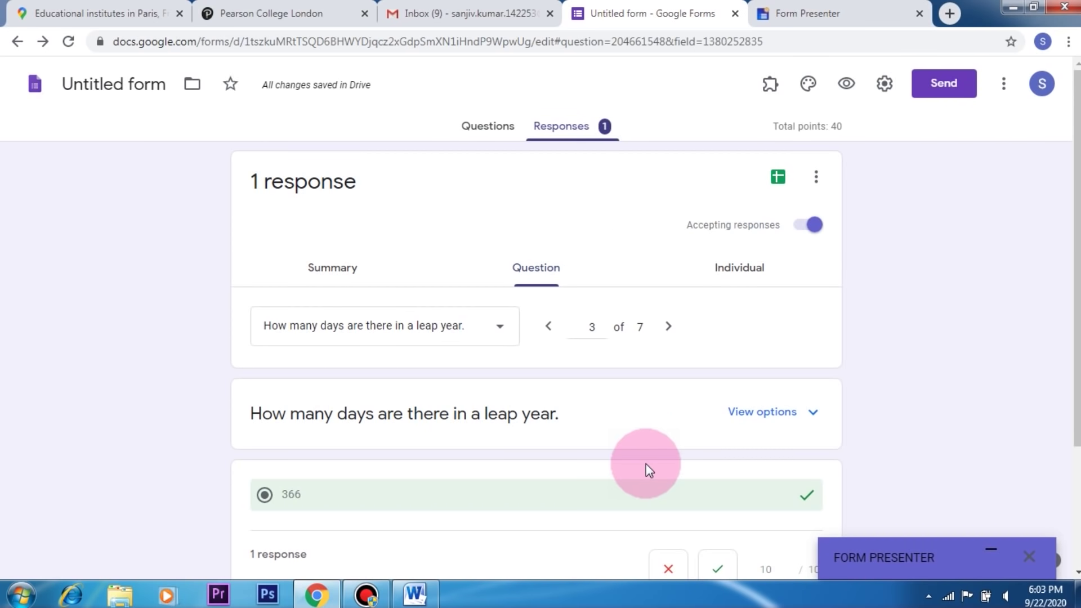
scroll(645, 464, down, 3)
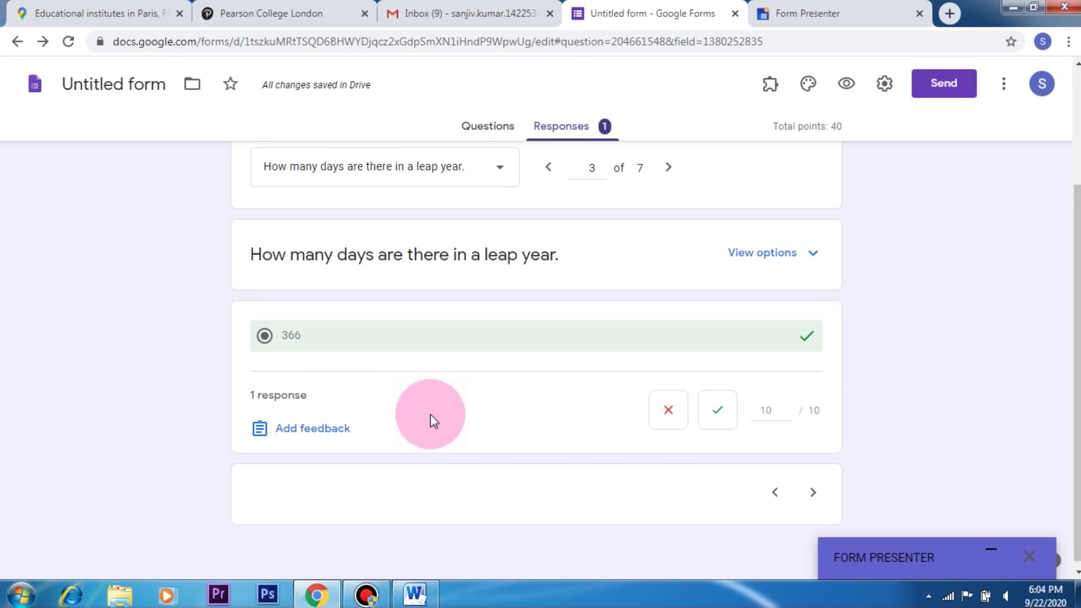
click(669, 411)
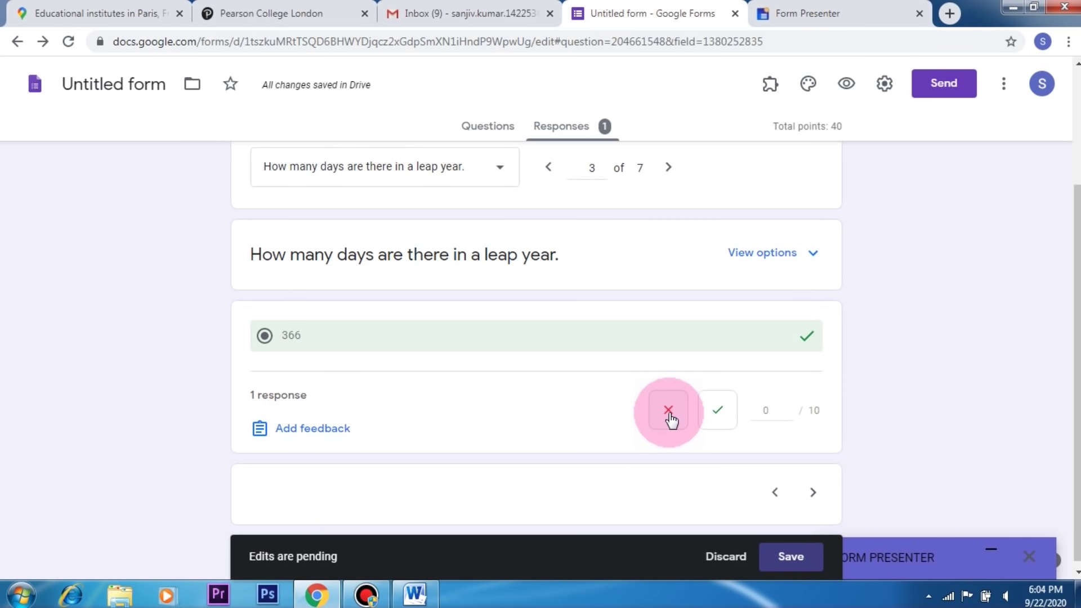
click(726, 558)
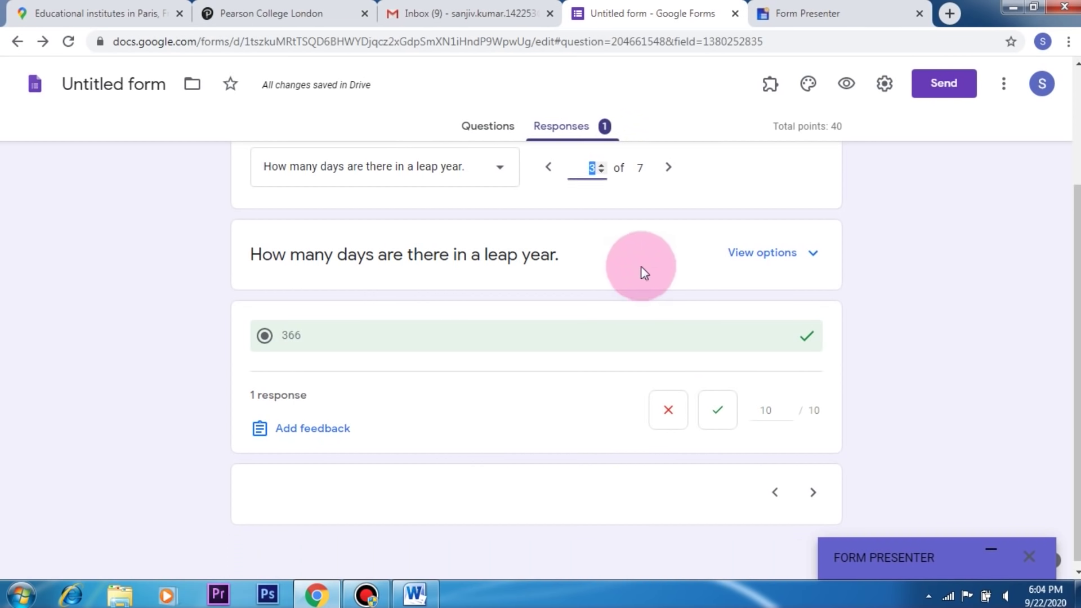
Grade the Independence day essay response as correct with 10 out of 10 points and save the grade
click(668, 168)
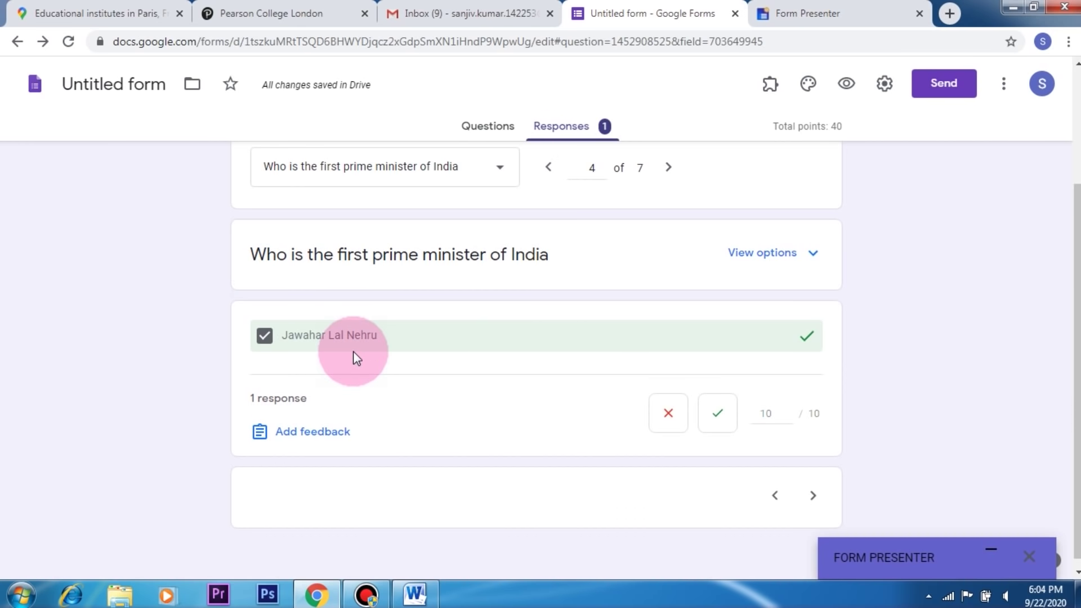
click(678, 169)
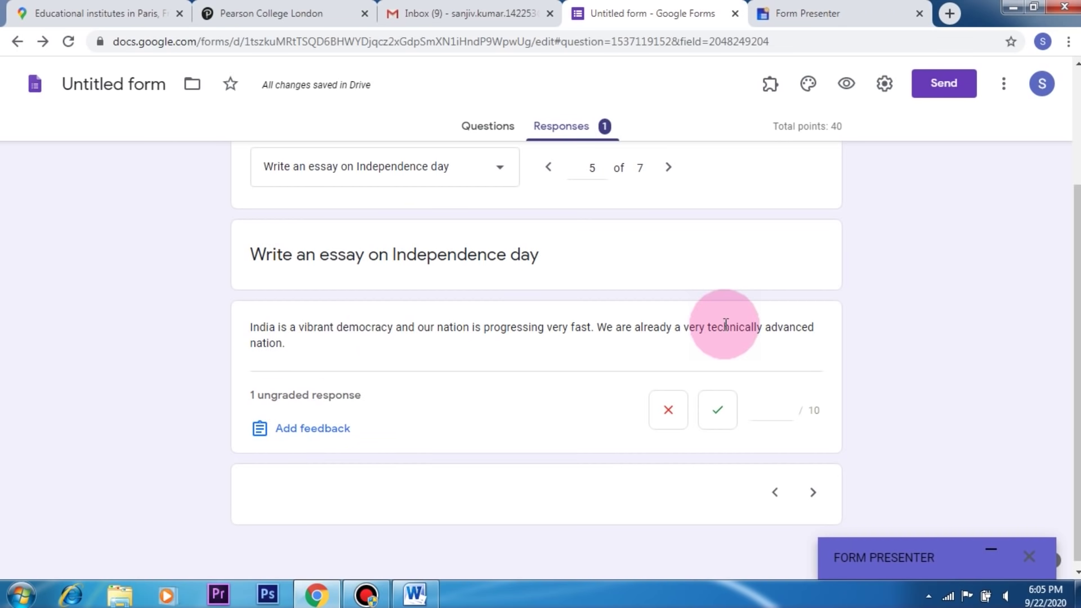
click(669, 418)
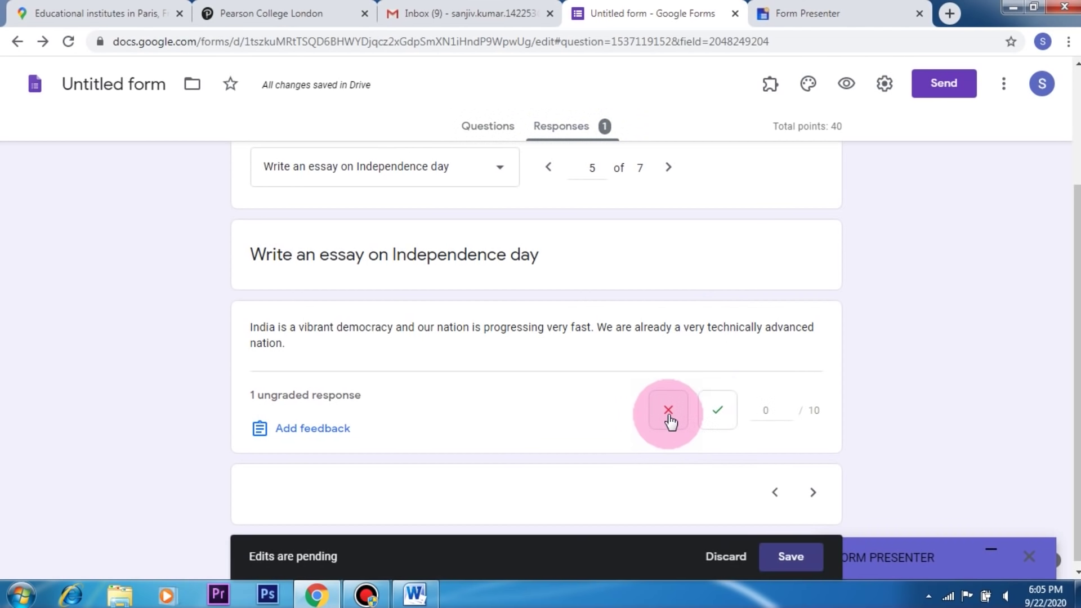
click(721, 416)
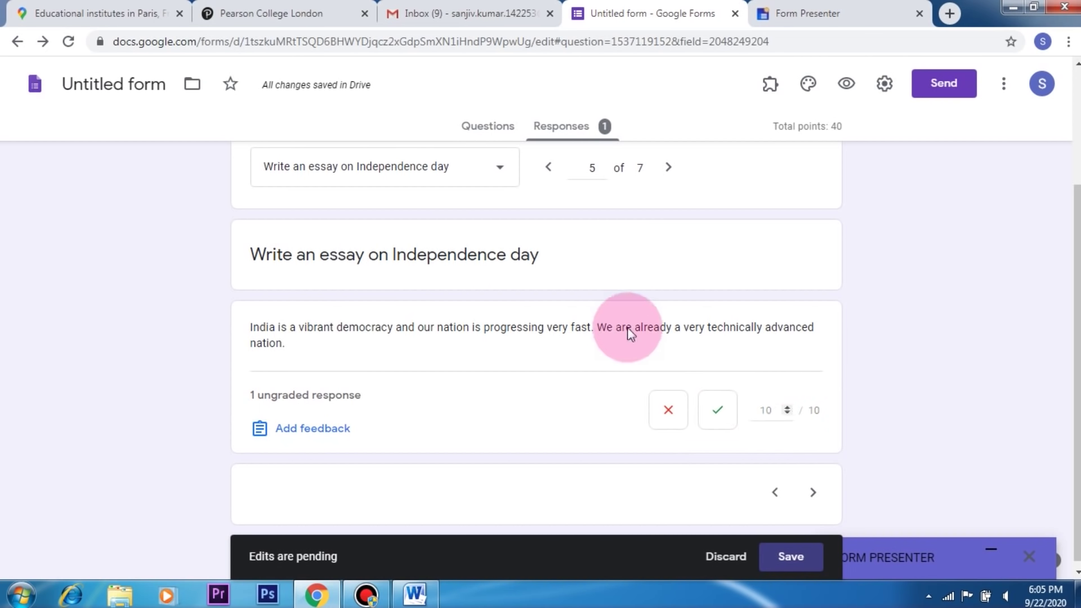
click(793, 558)
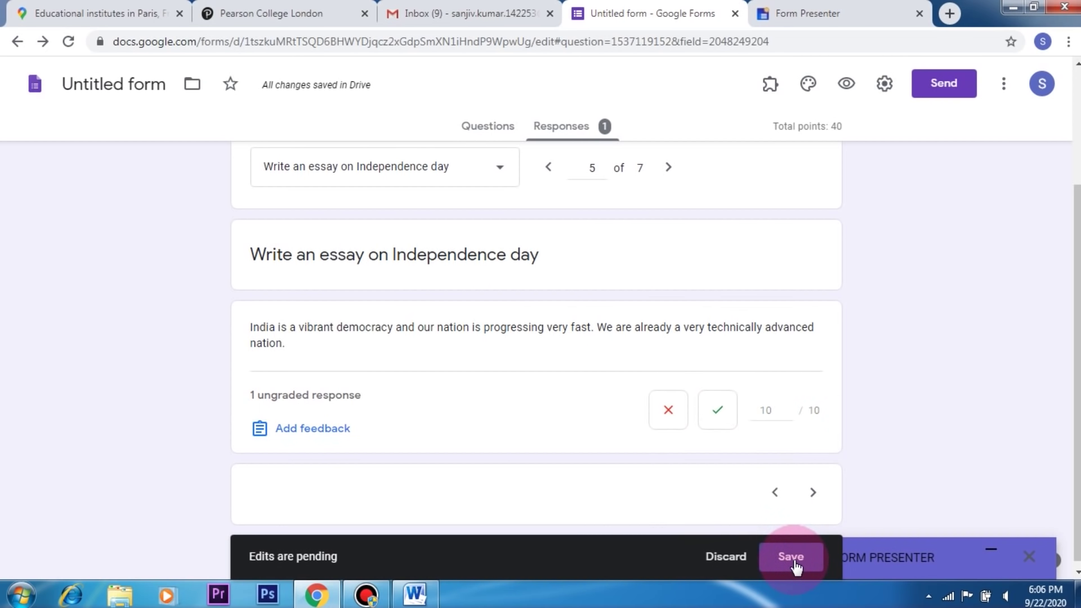
Check the response and grade for the question about February having 29 days in a leap year
click(671, 169)
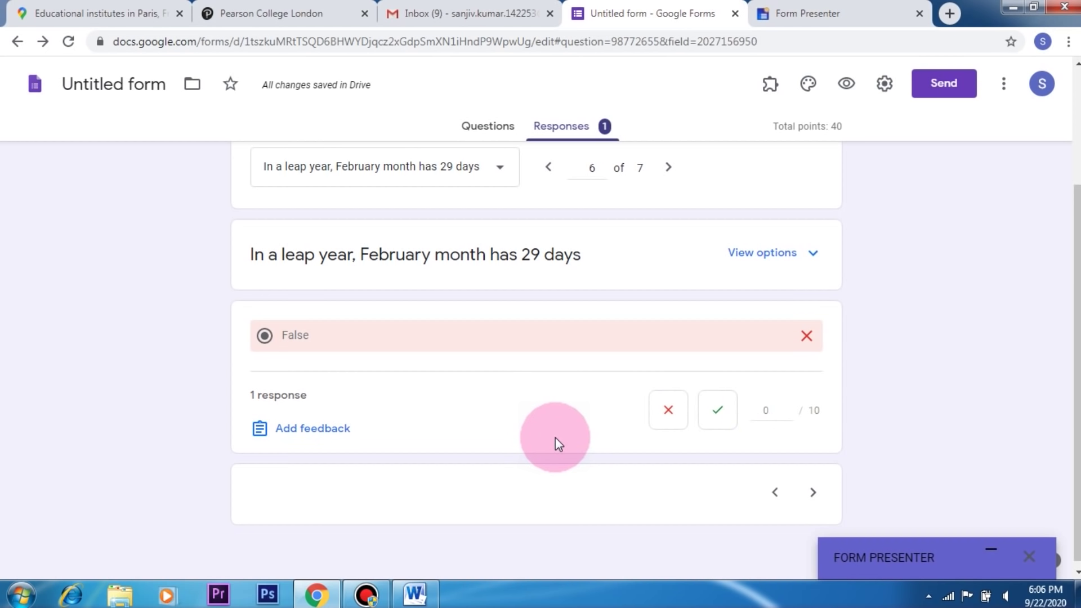
scroll(602, 284, down, 1)
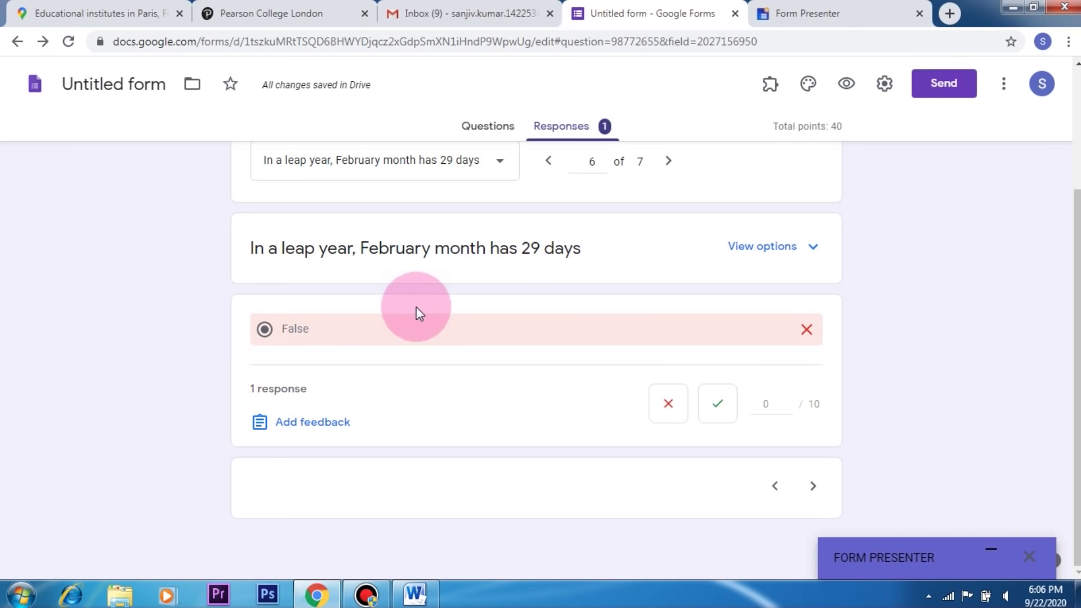
scroll(415, 306, up, 3)
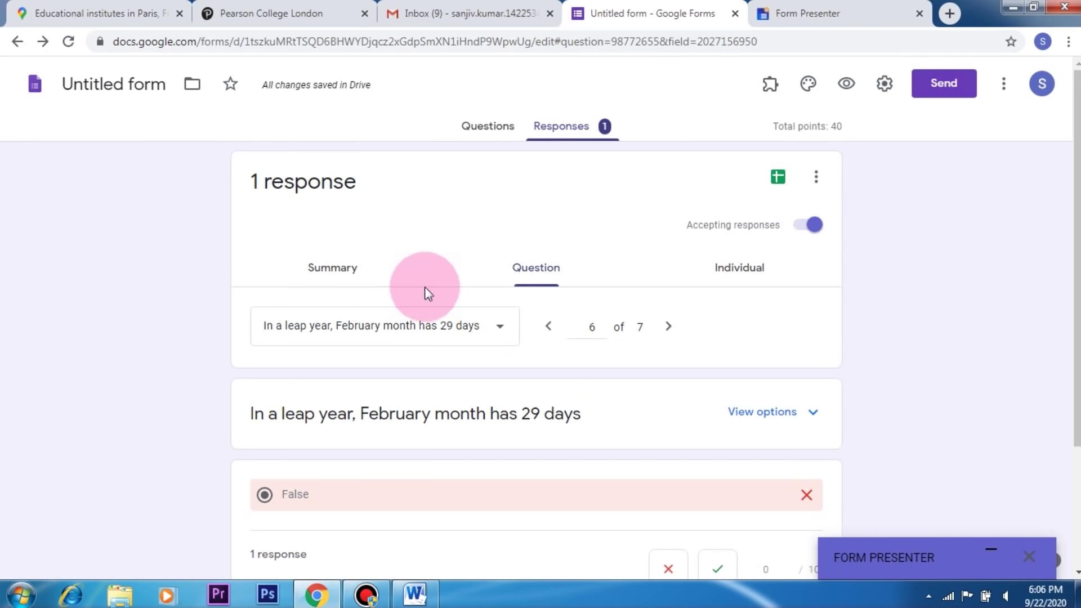
Release the quiz scores from the response summary to all respondents by email with the message "Good Luck"
click(338, 274)
scroll(458, 306, down, 8)
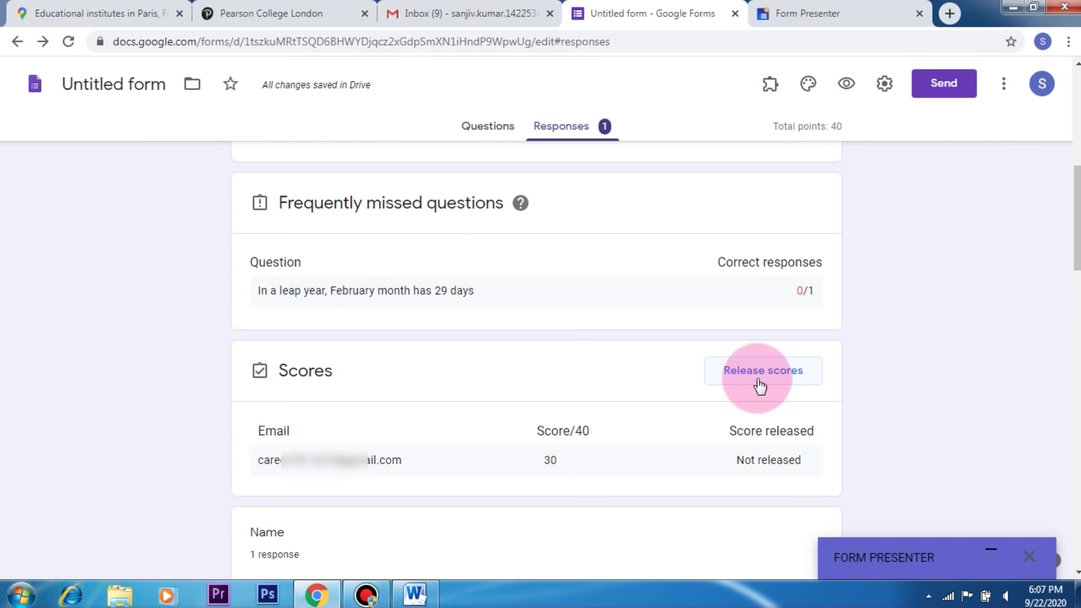
click(775, 372)
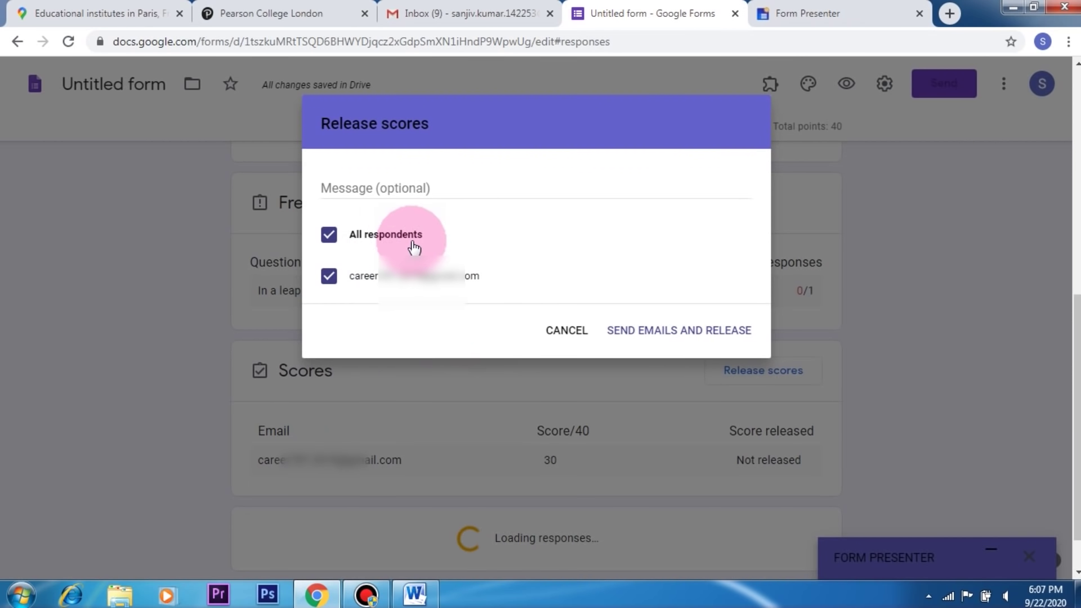
click(331, 237)
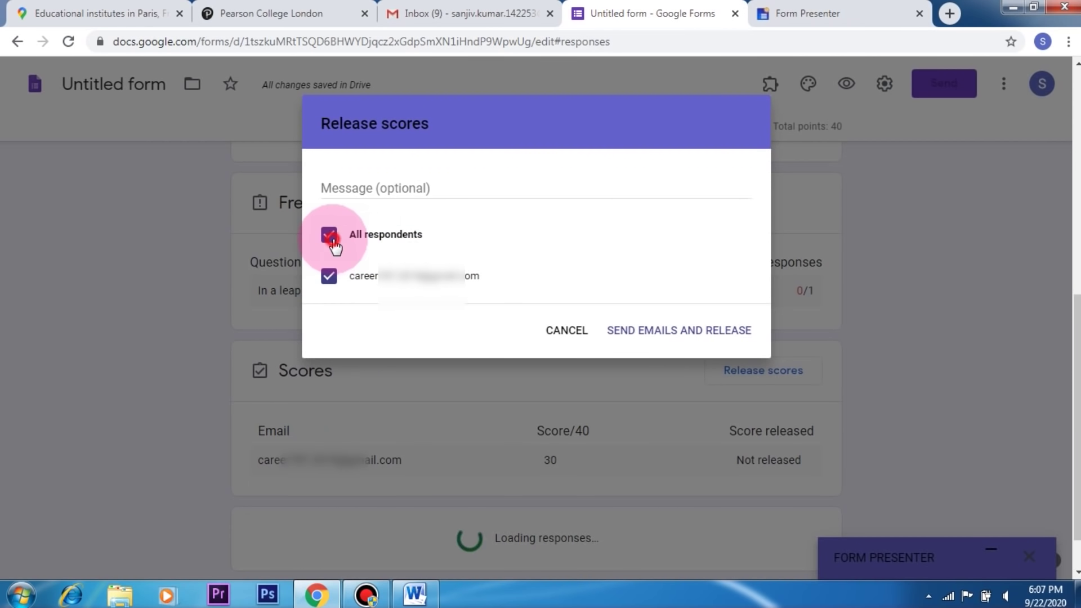
click(357, 187)
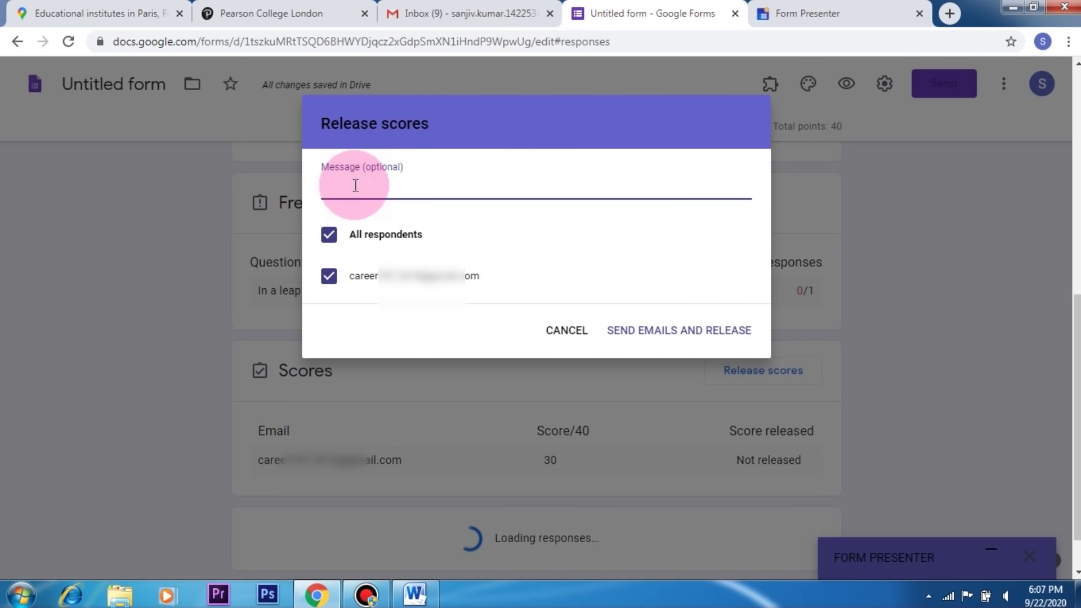
text(Good Luck)
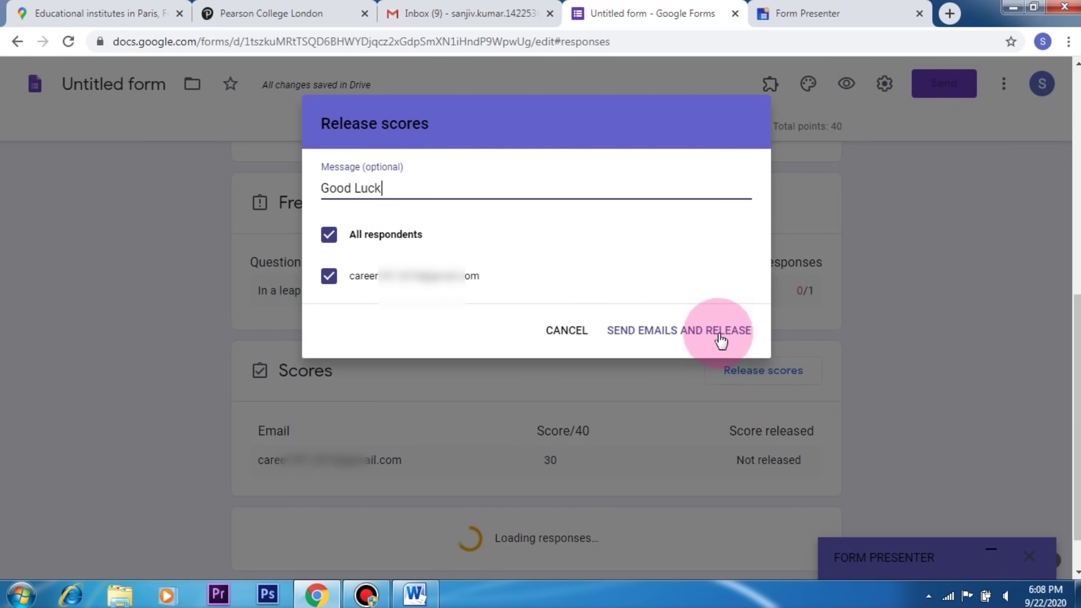
click(673, 333)
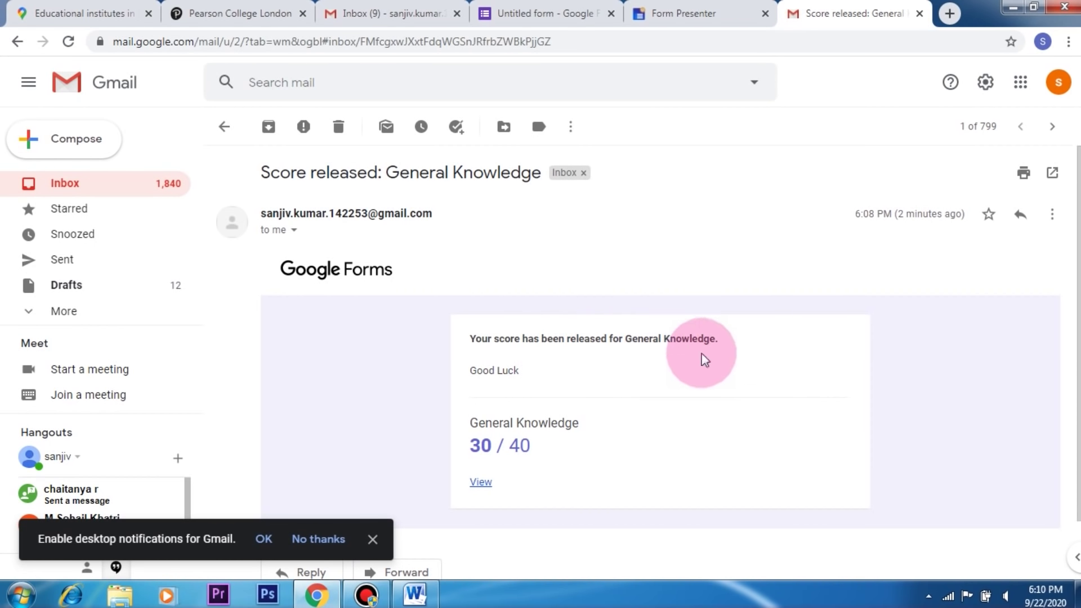
Open the graded quiz from the score release email and review the points, answers and corrections for every question
scroll(733, 353, down, 1)
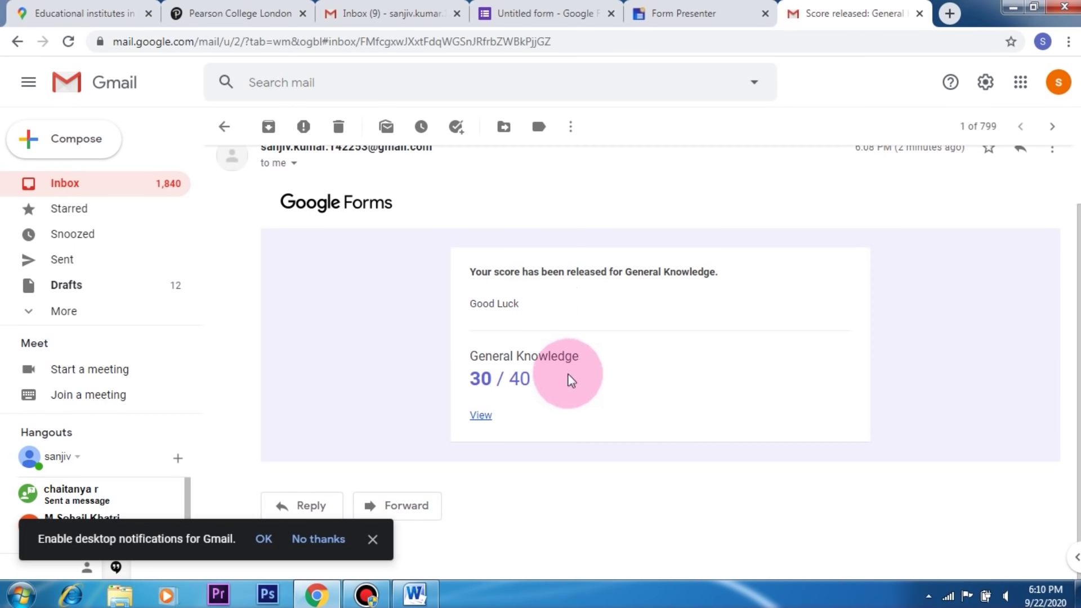
click(479, 416)
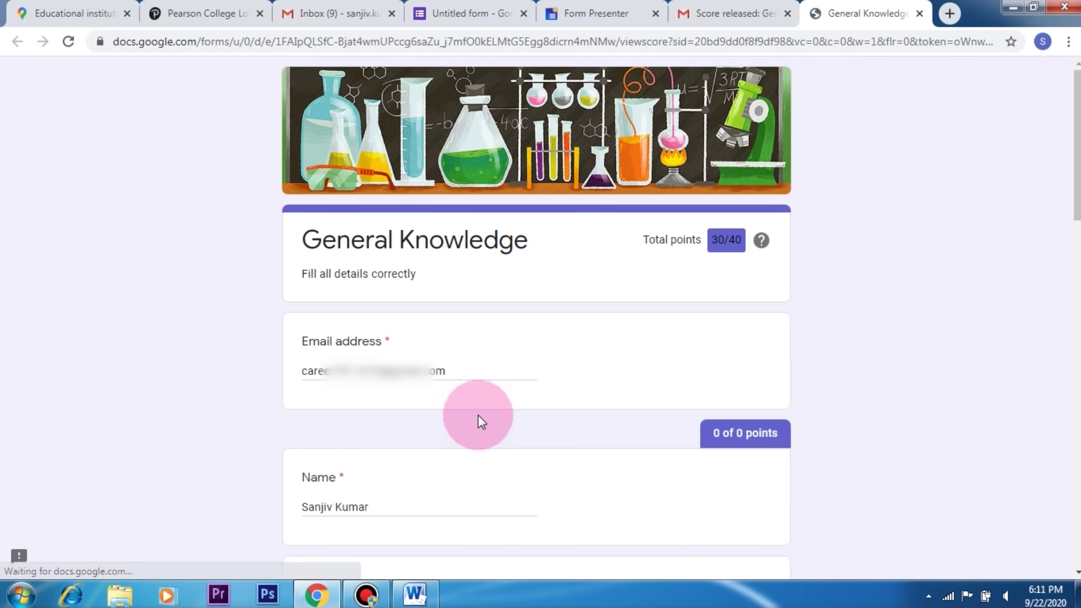
scroll(501, 287, down, 10)
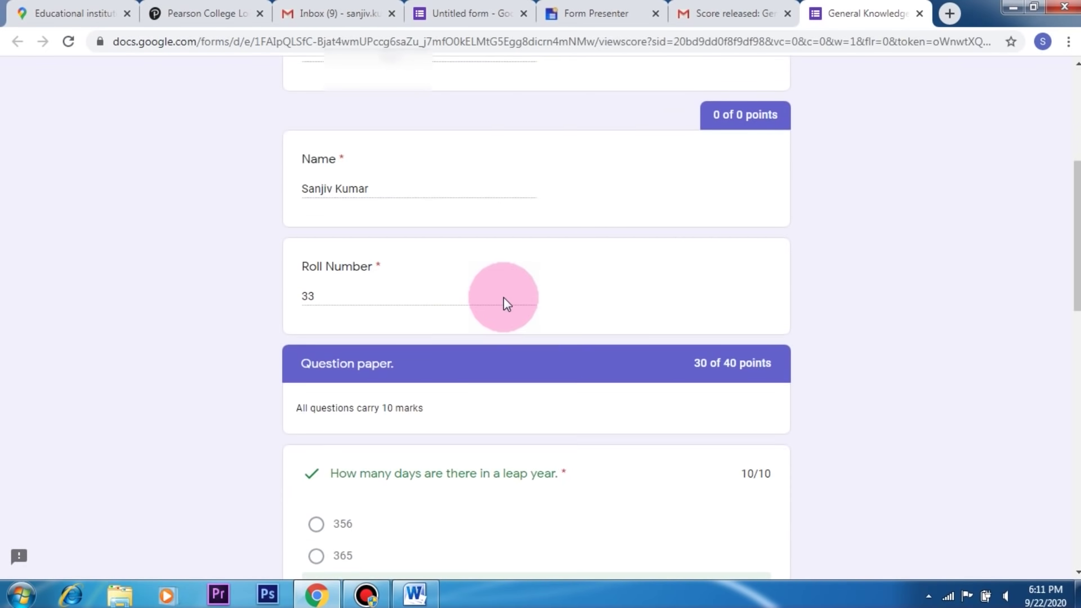
scroll(506, 310, down, 11)
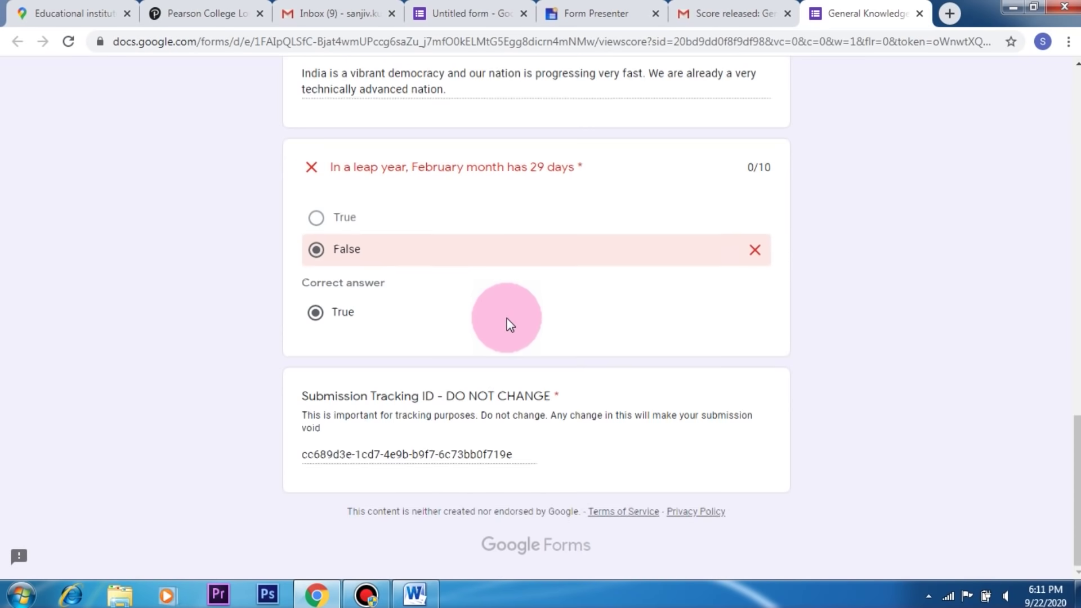
scroll(510, 325, up, 1)
scroll(506, 318, up, 1)
scroll(506, 318, down, 4)
scroll(507, 319, up, 20)
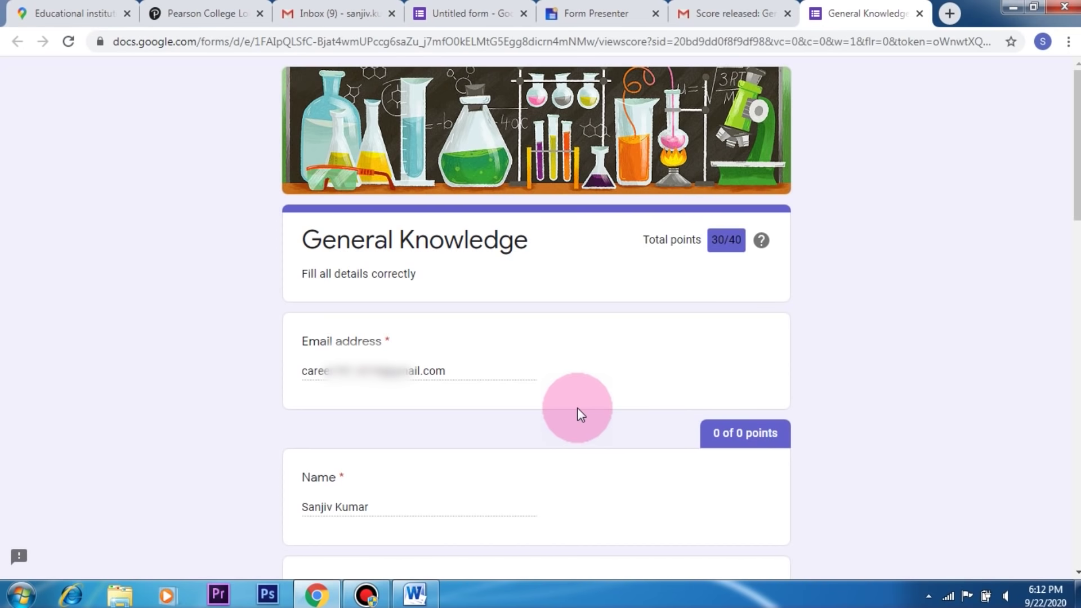
Return to the form's responses and create a new spreadsheet named Untitled form (Responses) for them, dismissing the edit history tip
click(490, 13)
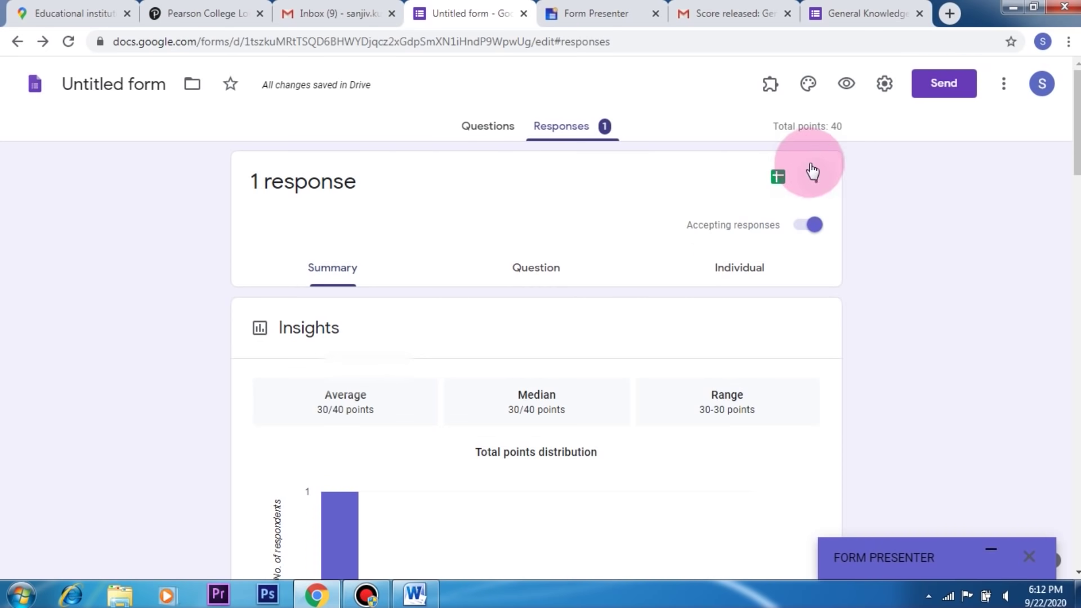
click(775, 177)
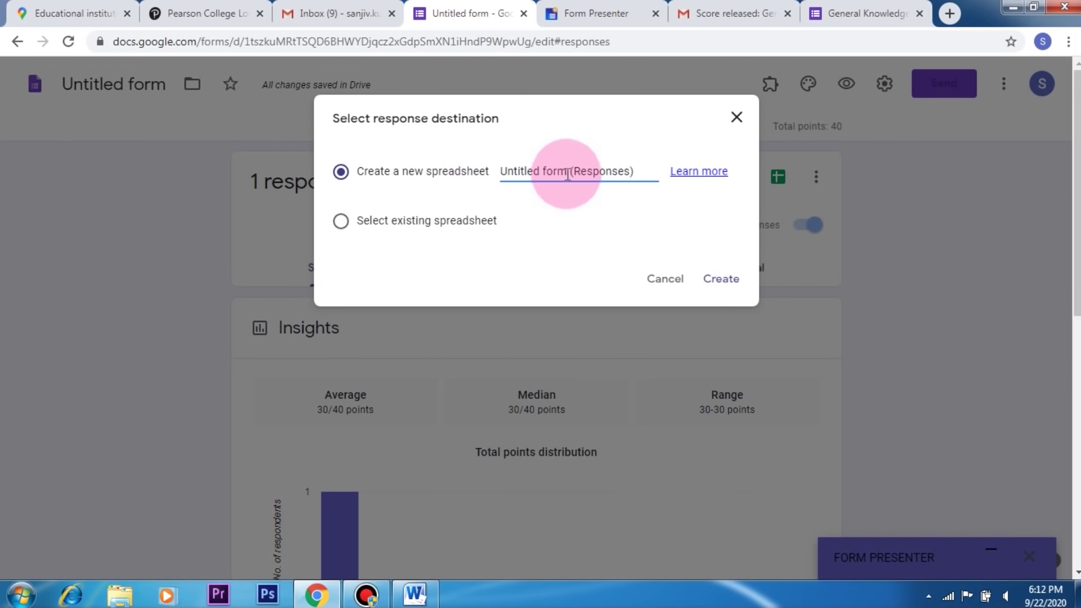
click(727, 281)
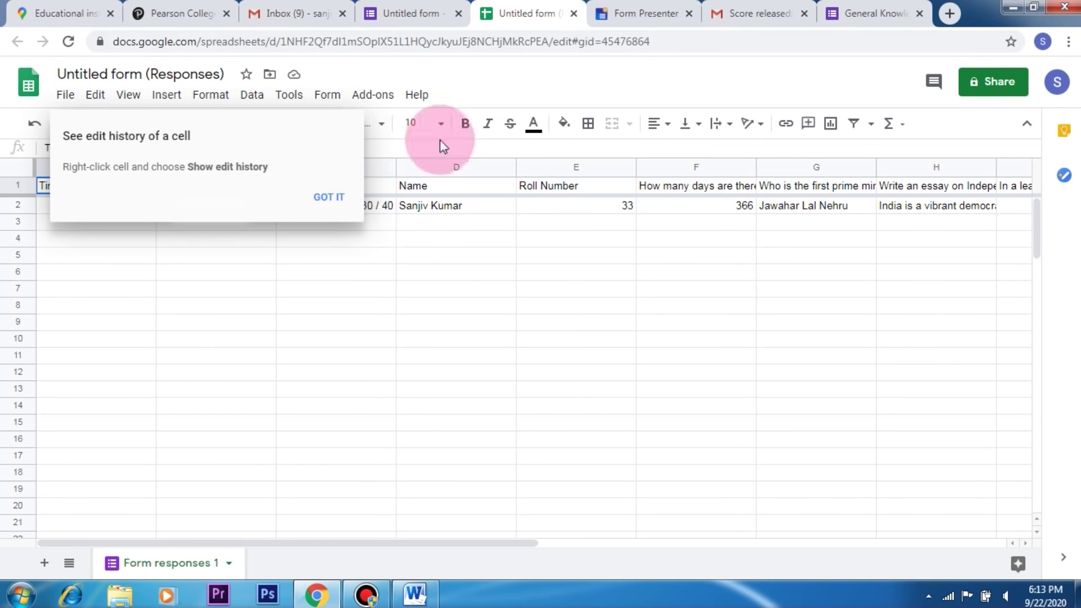
click(322, 198)
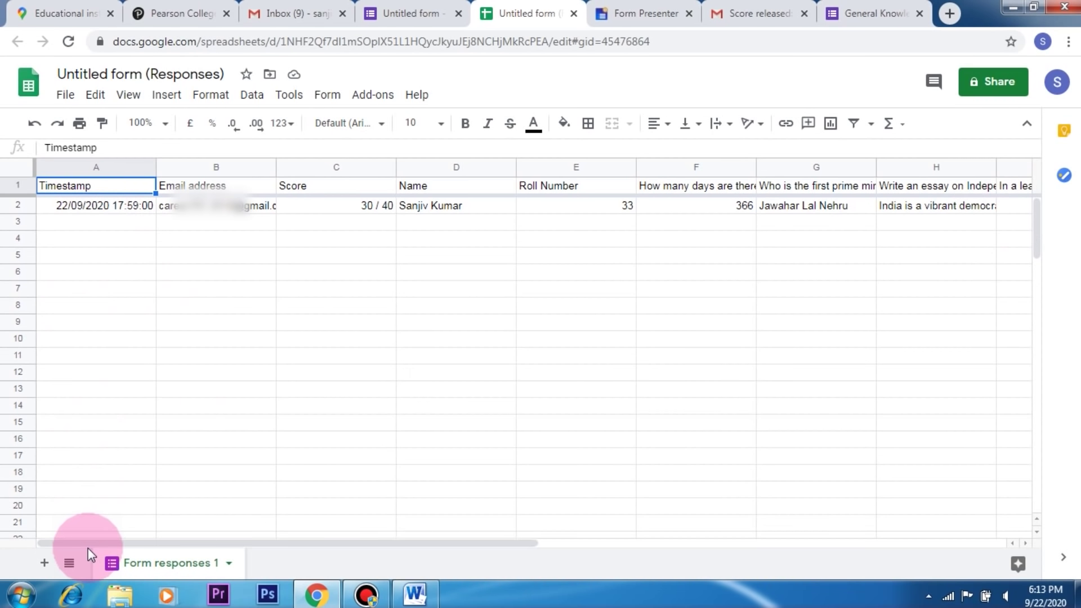
Return to the form's questions and start adding a collaborator as an editor, entering the collaborator's email address
click(414, 17)
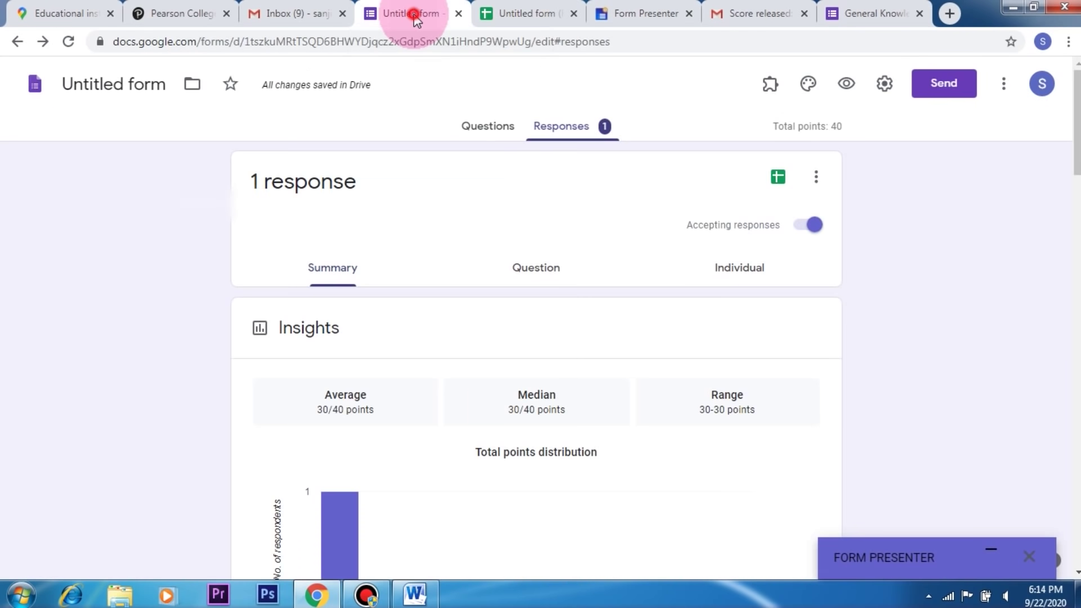
click(496, 132)
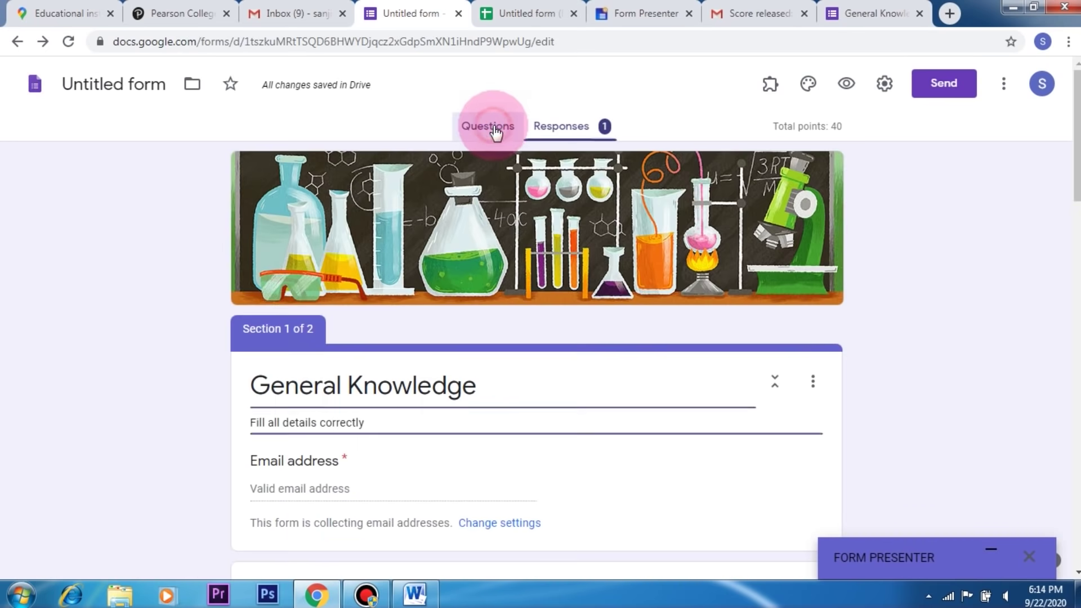
click(941, 92)
click(389, 518)
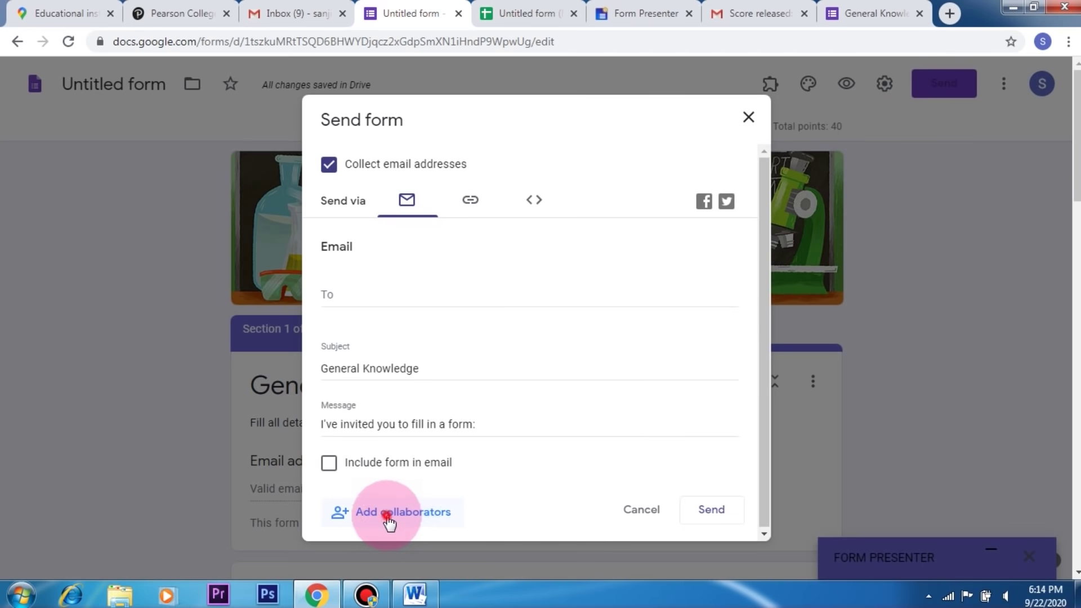
click(389, 515)
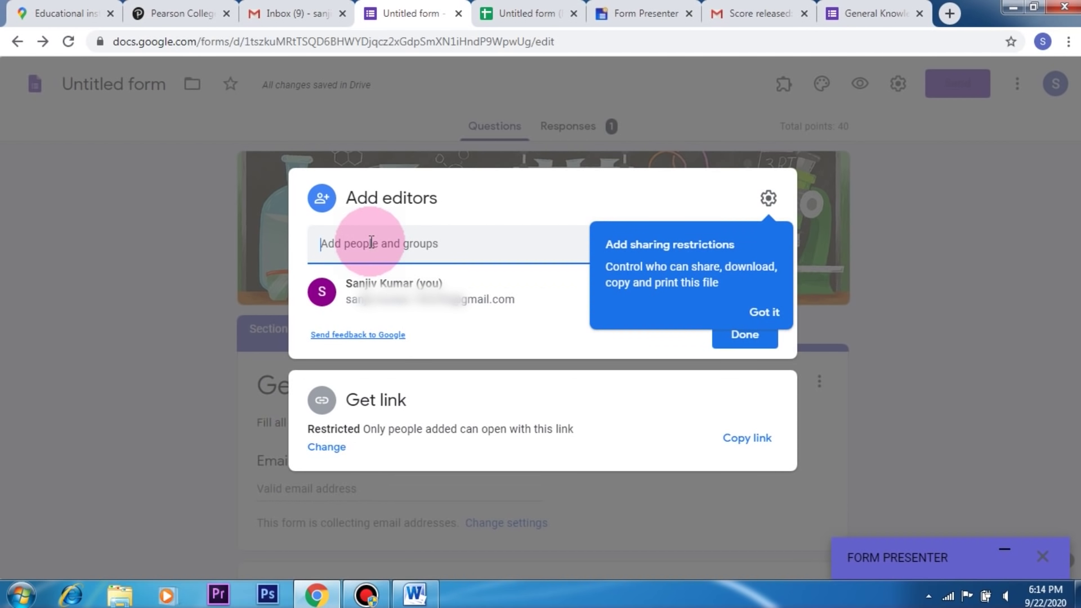
key(ctrl+v)
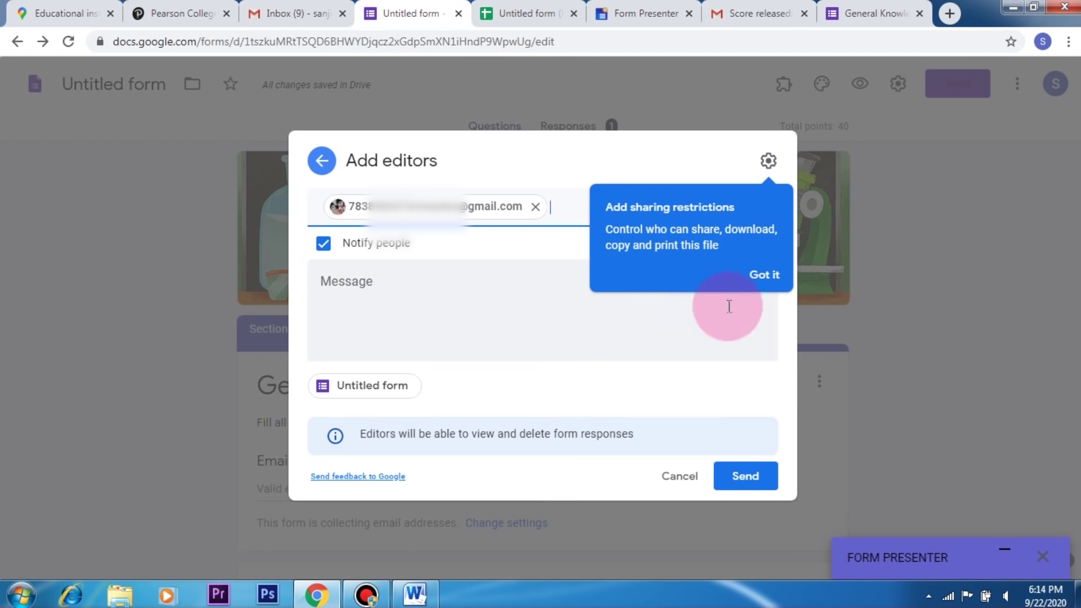
Send the editor invitation with the message "Sir, please check an Online Question paper for General Knowledge"
click(323, 285)
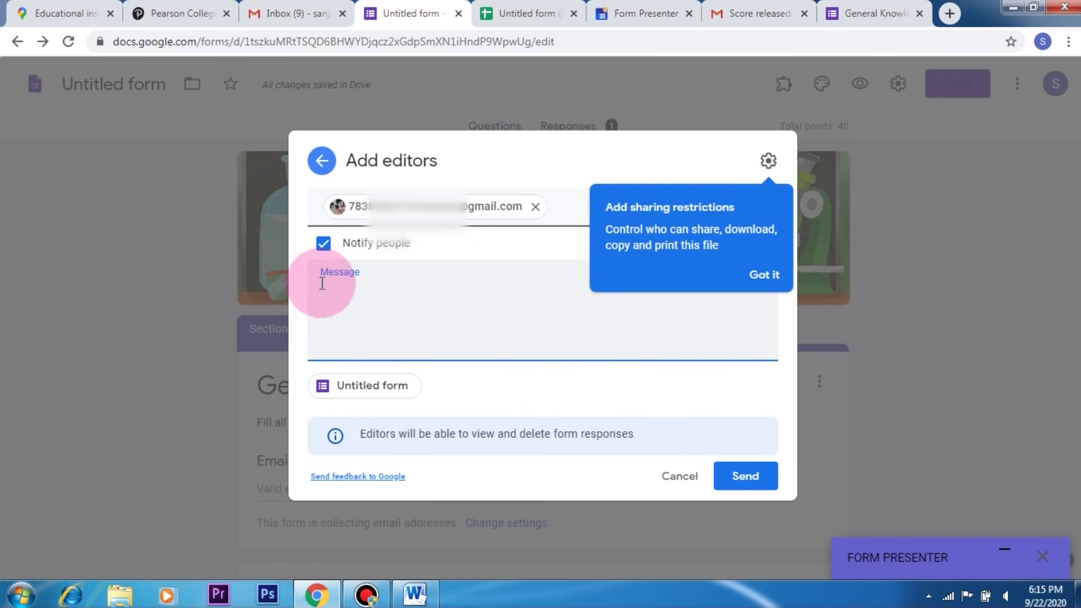
text(Sir, please check )
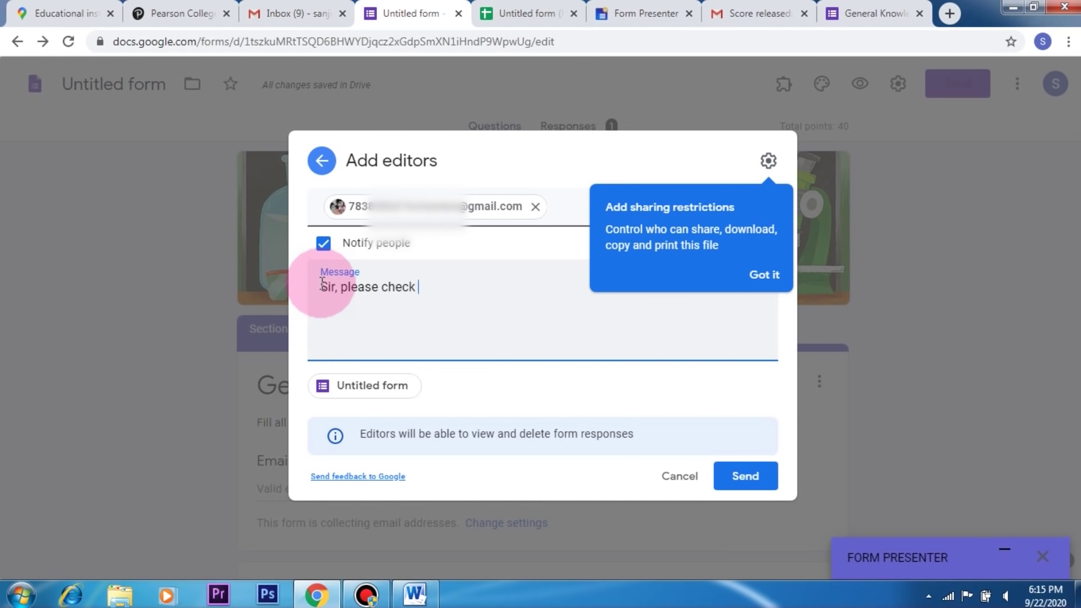
text(an Online Question)
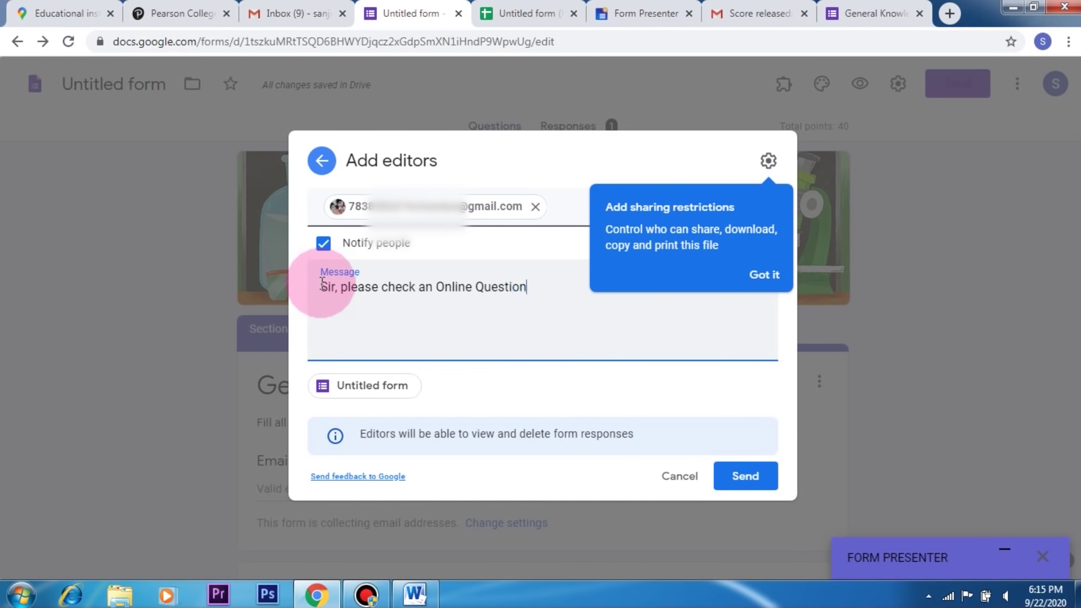
text( paper for General Knowledge)
click(743, 479)
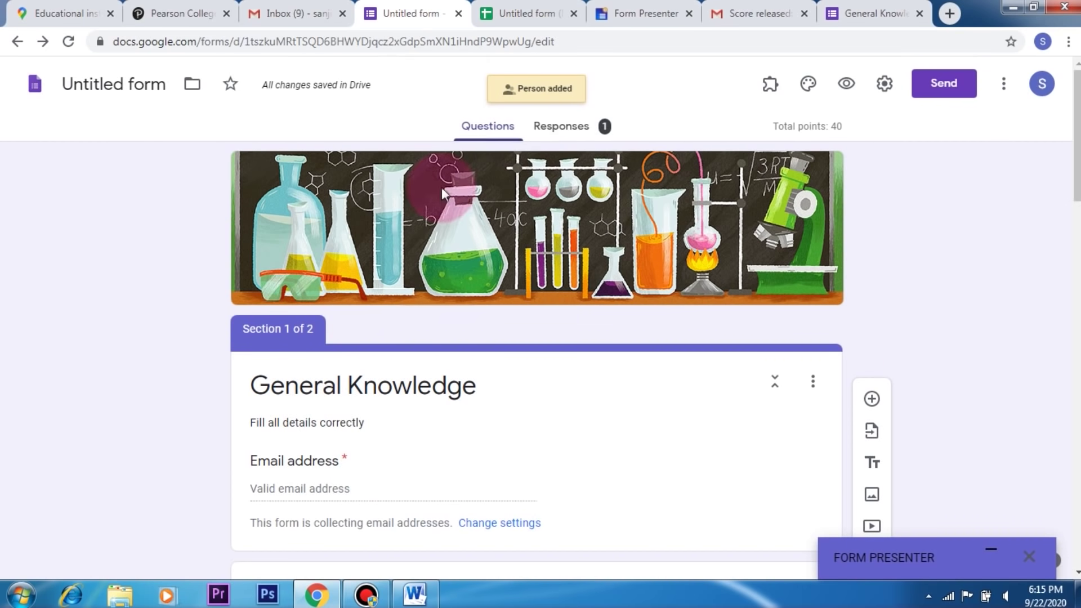
Expand the Form Presenter add-on and copy the published form's link to the clipboard
scroll(617, 289, down, 7)
scroll(617, 289, up, 7)
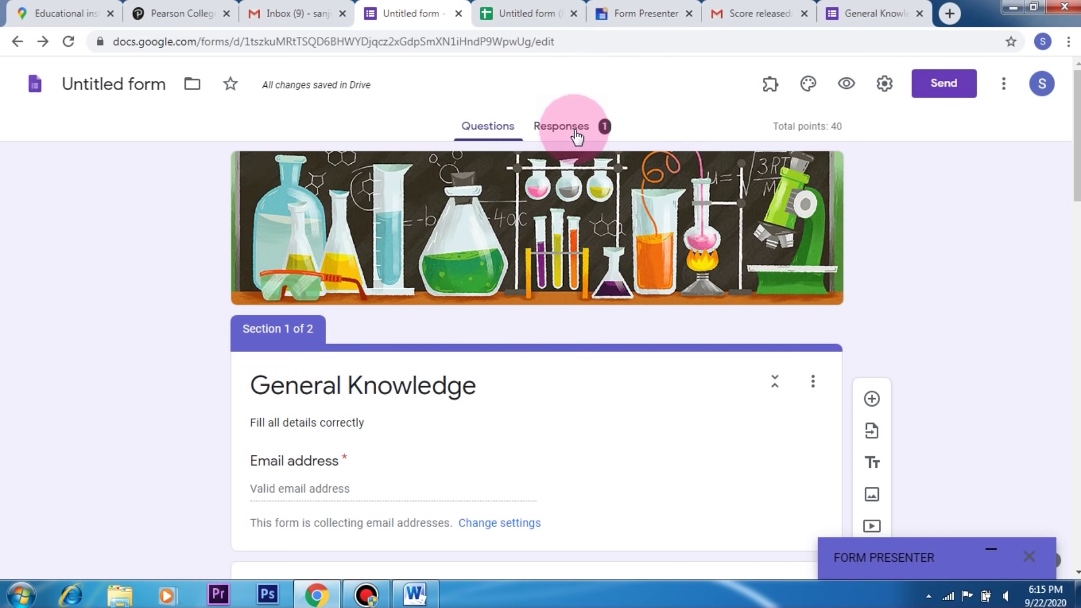
click(992, 557)
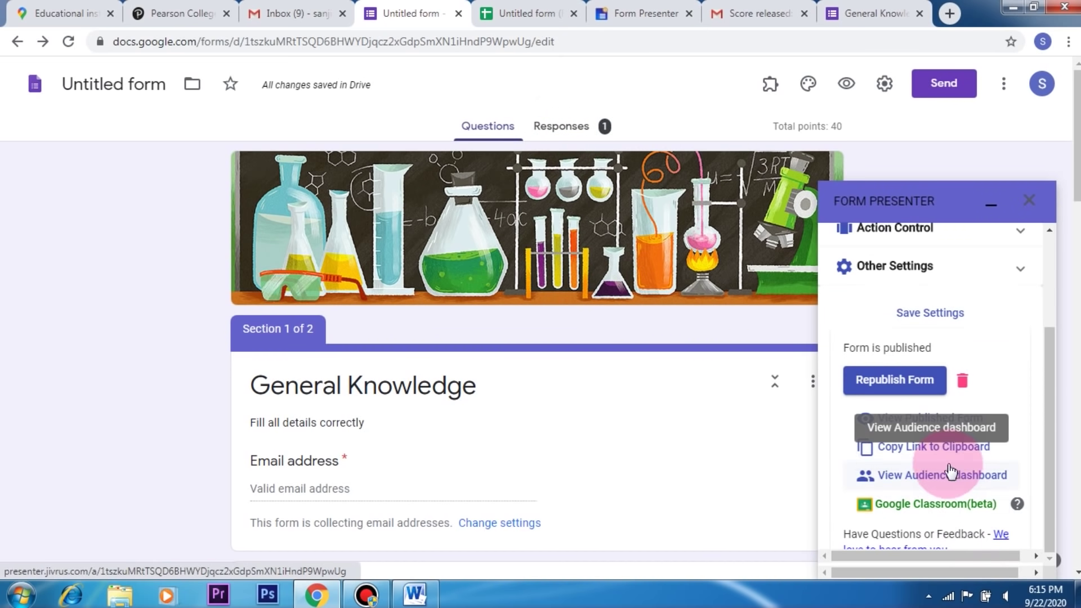
click(949, 454)
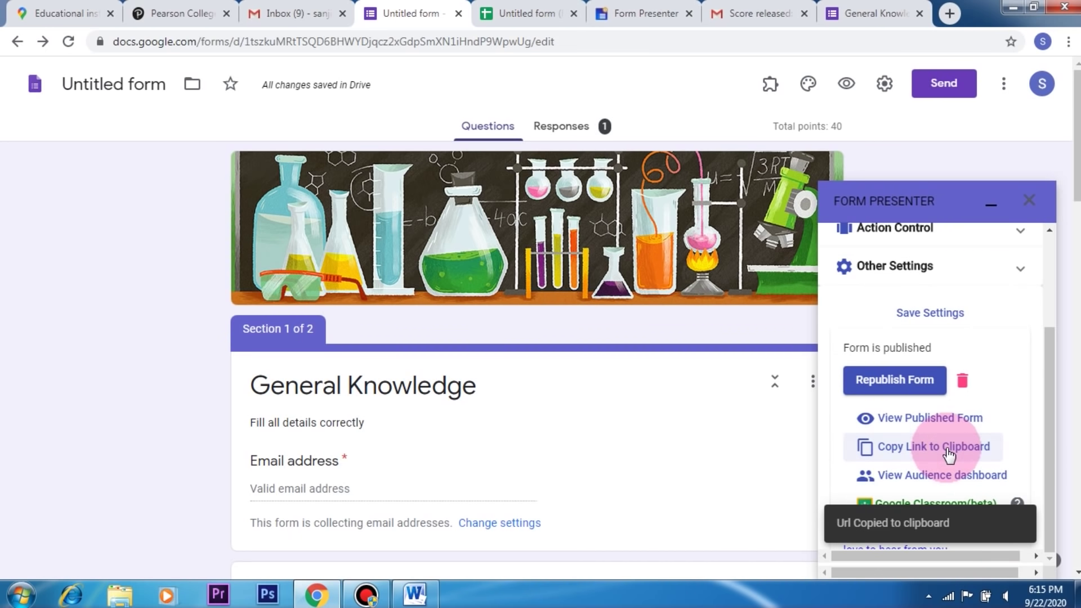